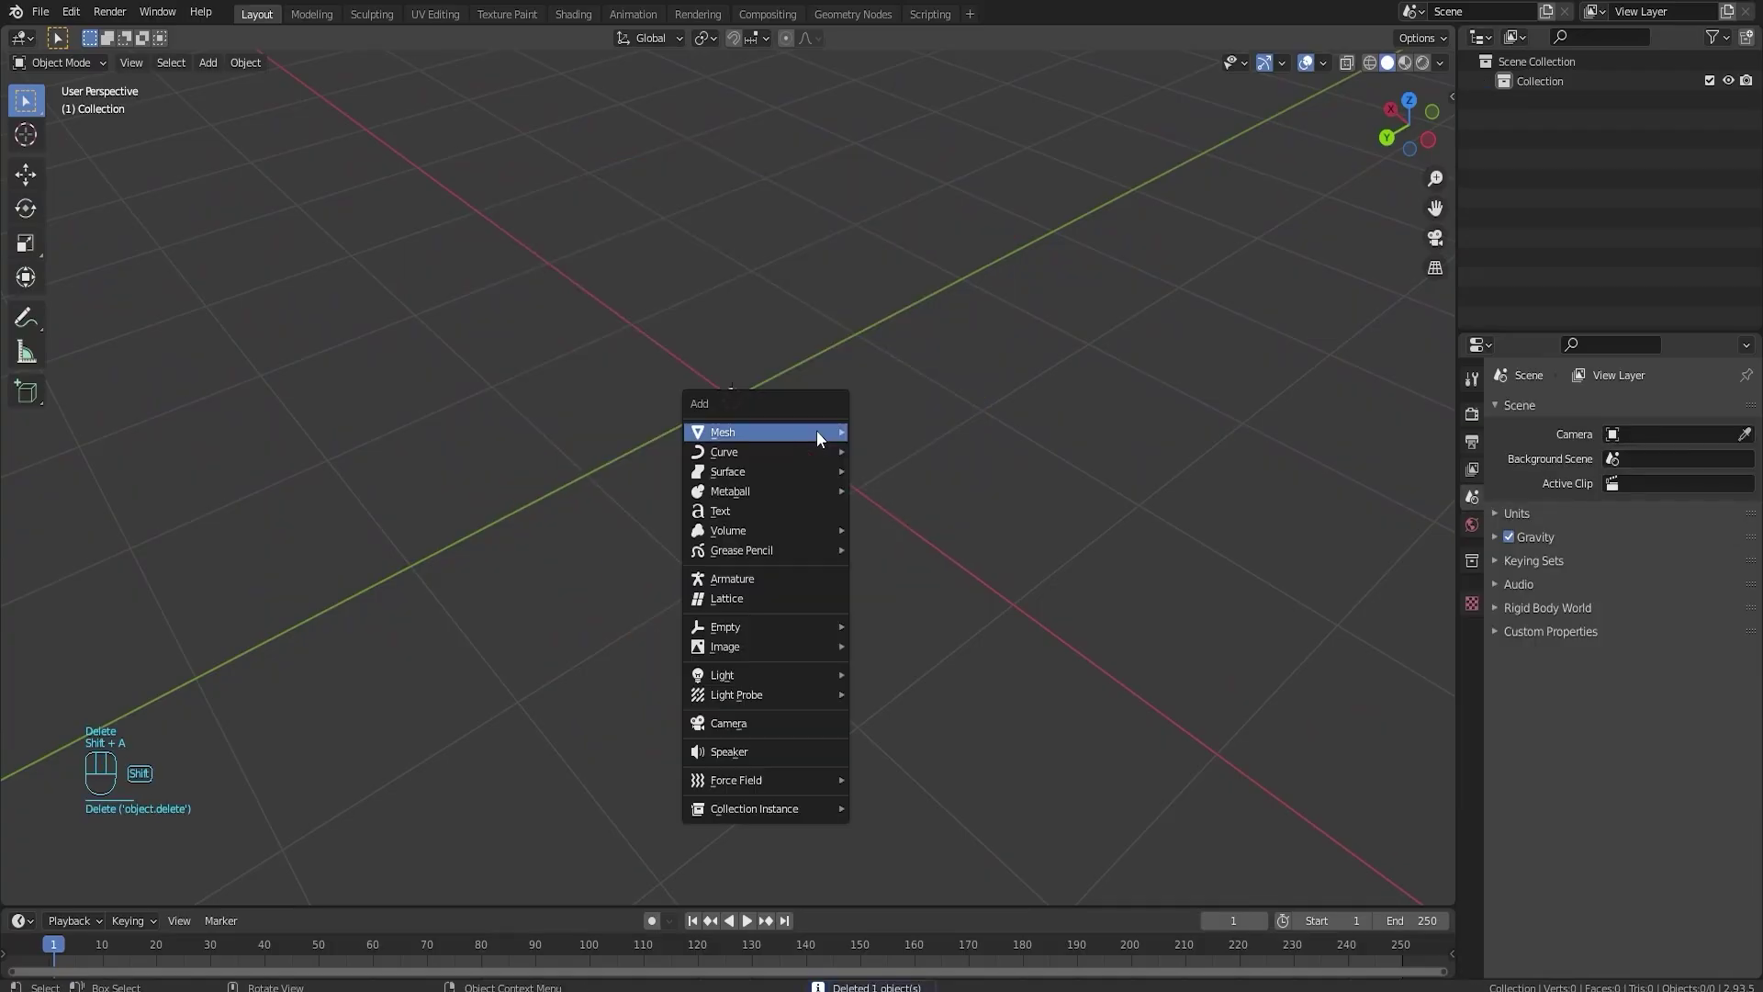
# - Delete the default cube so the scene holds no objects
pyautogui.moveTo(817, 432)
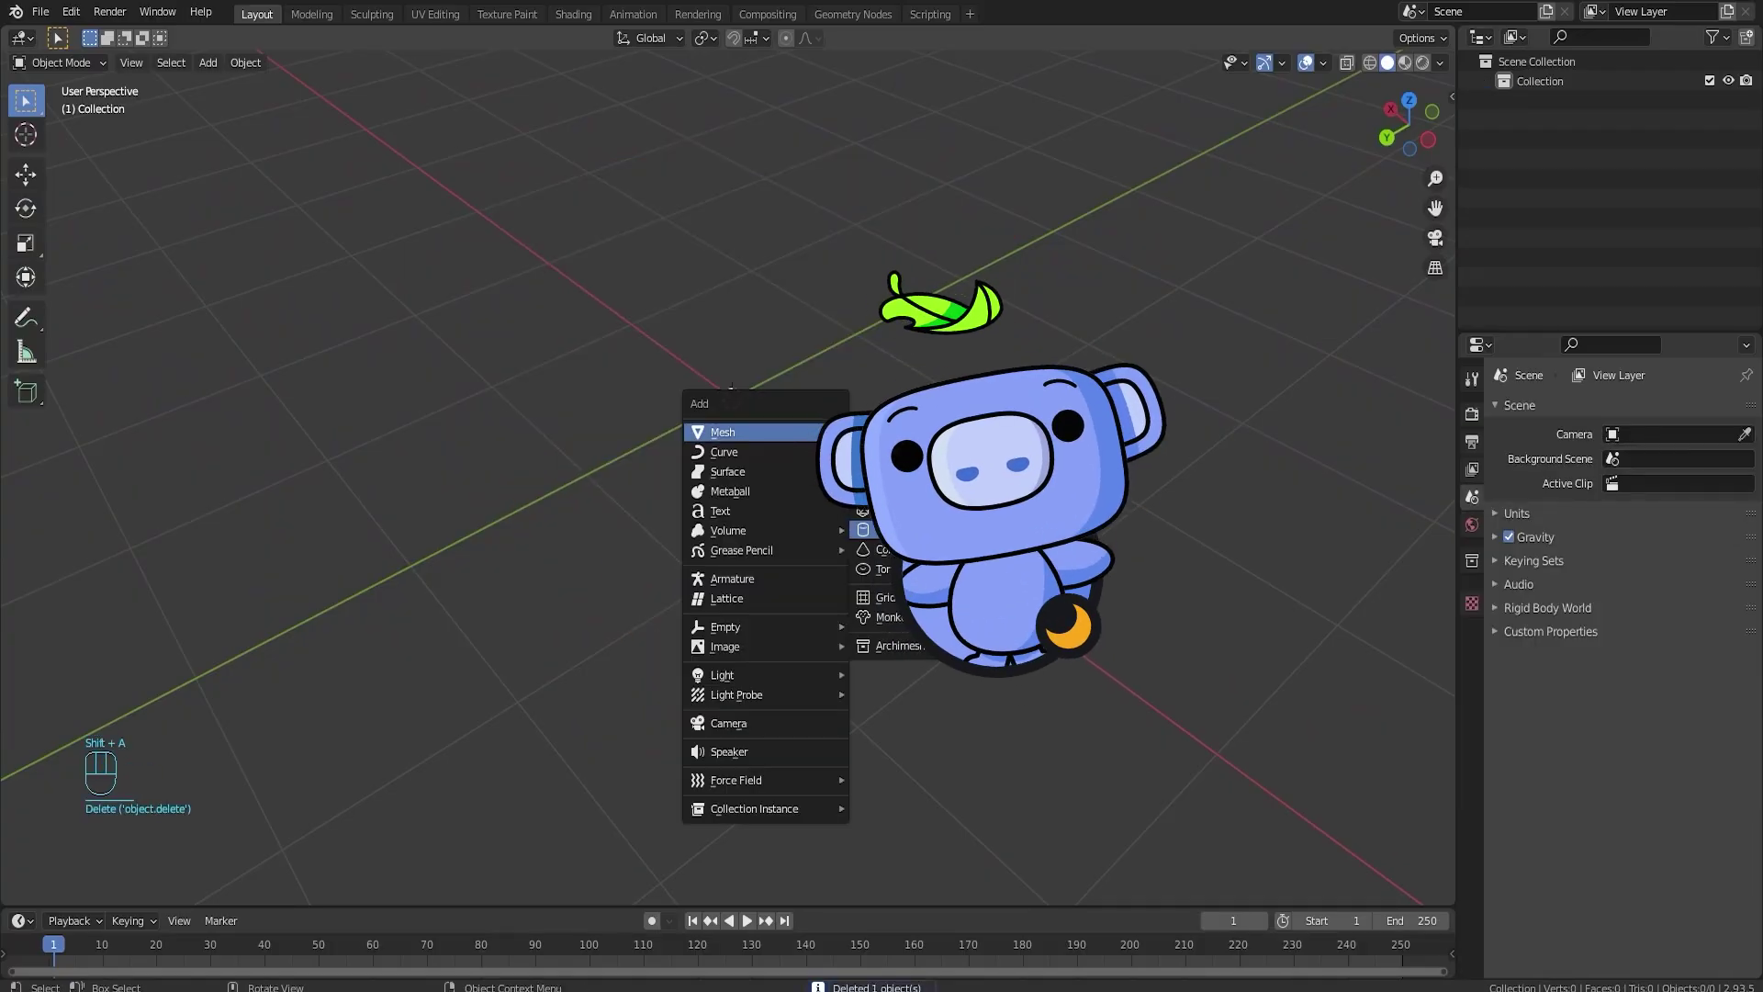
# - Add a UV sphere and stretch it to a Z scale of 1.753
pyautogui.click(902, 494)
pyautogui.keyDown('alt'); pyautogui.moveTo(906, 475); pyautogui.dragTo(785, 327, button='middle'); pyautogui.keyUp('alt')
pyautogui.scroll(-5, 799, 344)
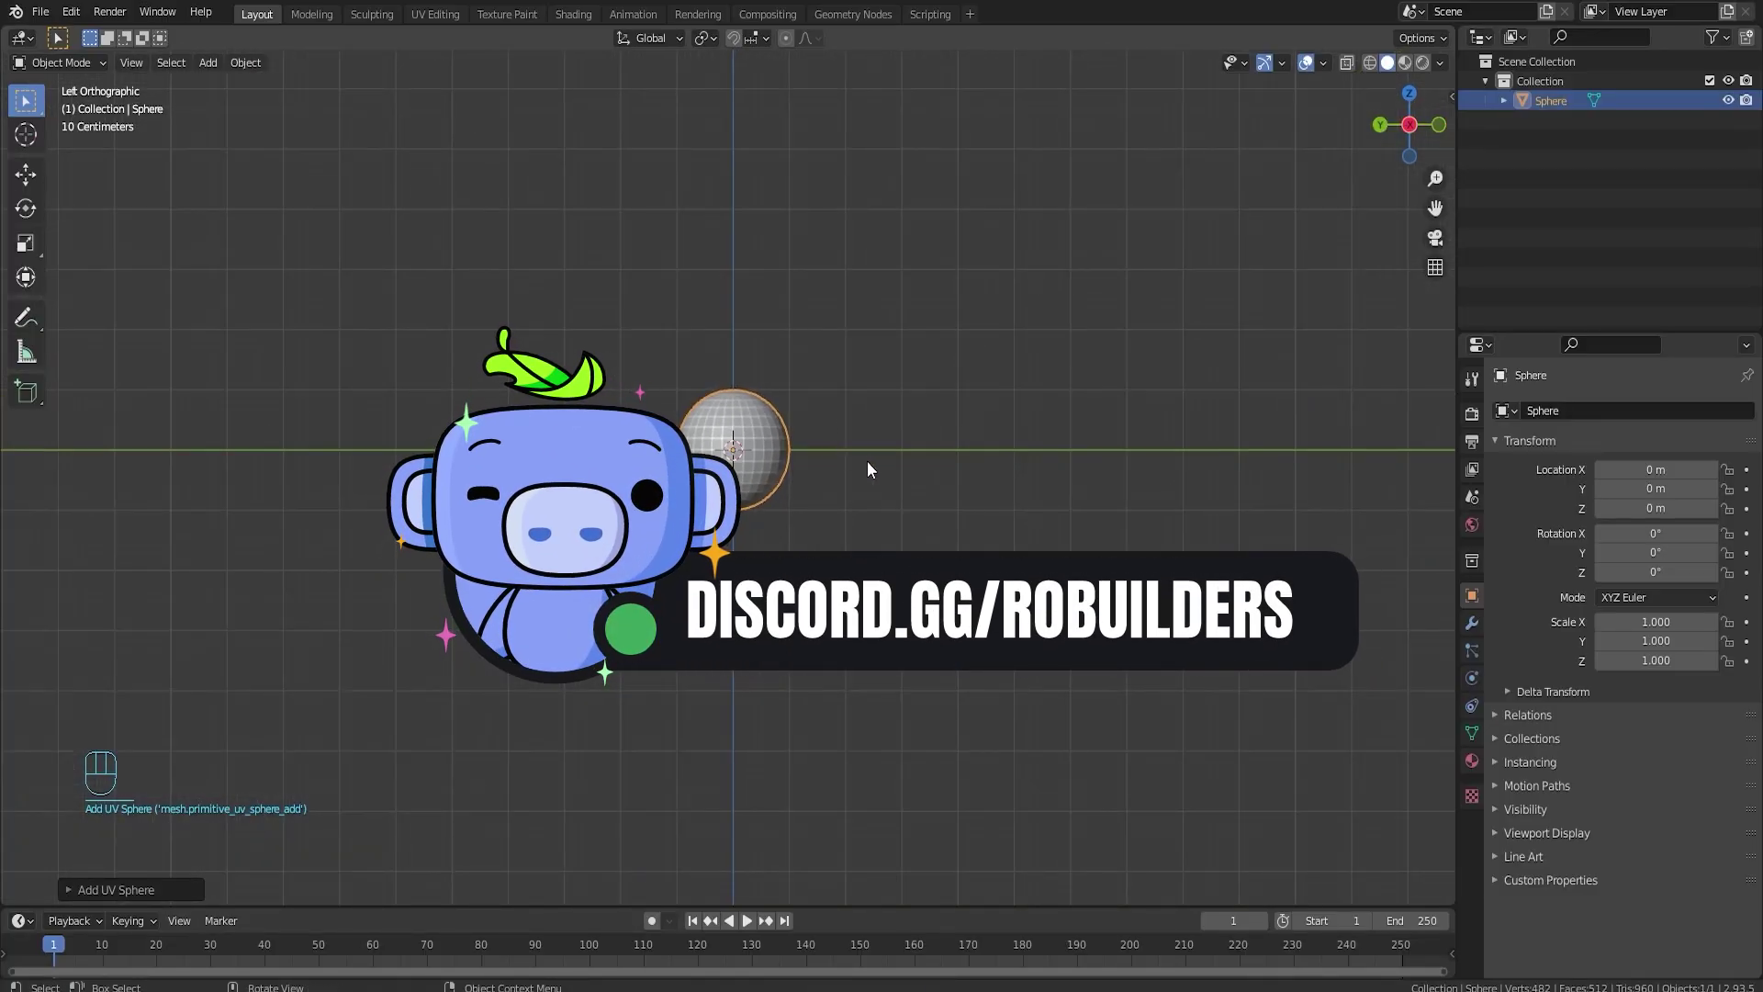
pyautogui.press('s')
pyautogui.press('z')
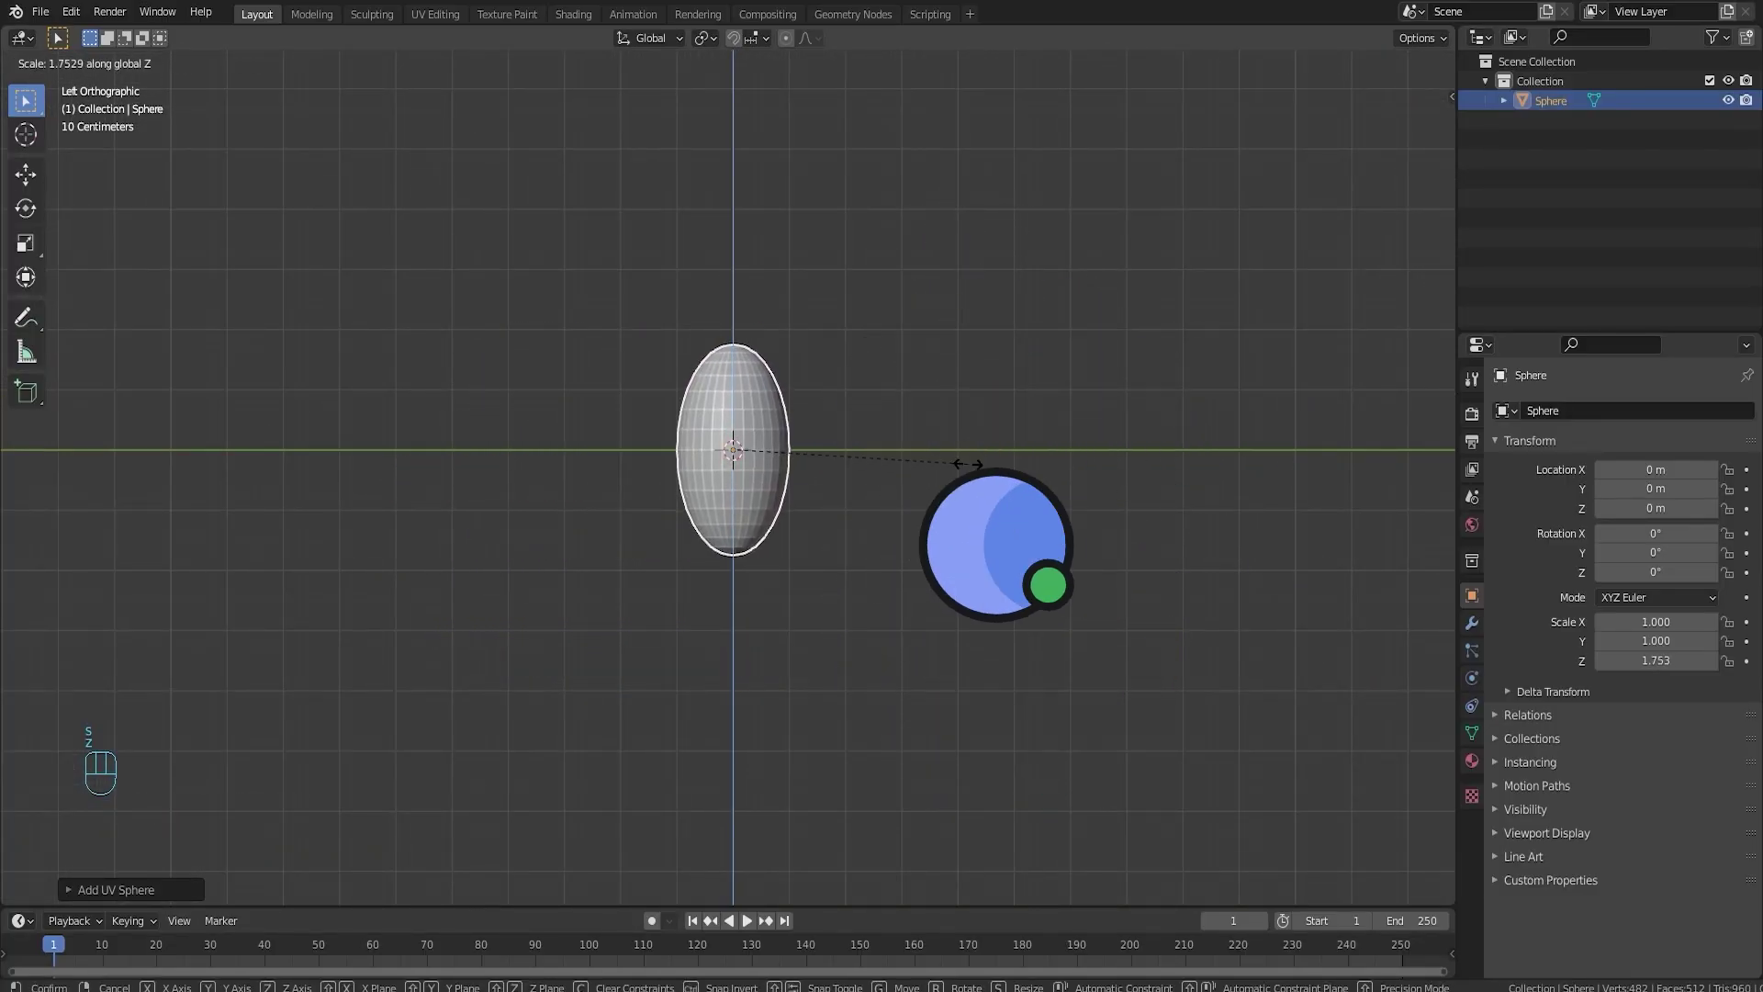
pyautogui.click(867, 454)
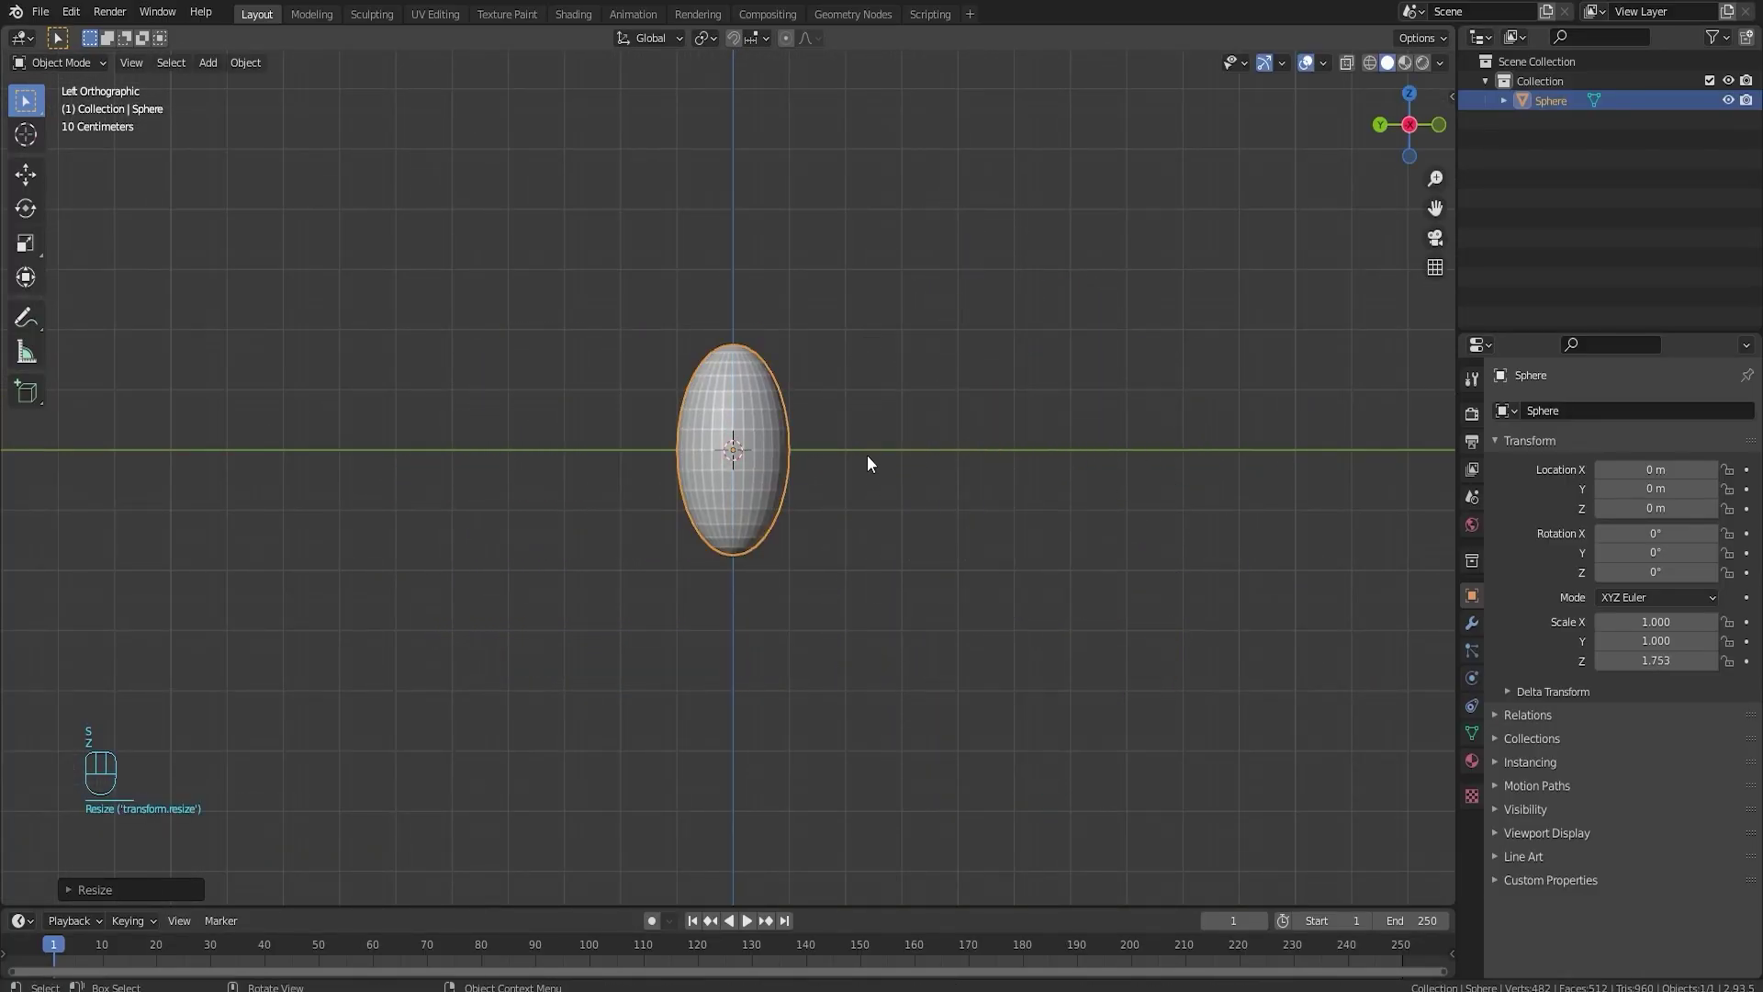
# - Raise the sphere to Z 1.7637 m with the Move gizmo and enter Edit Mode
pyautogui.click(25, 183)
pyautogui.hotkey('shift', 'a')
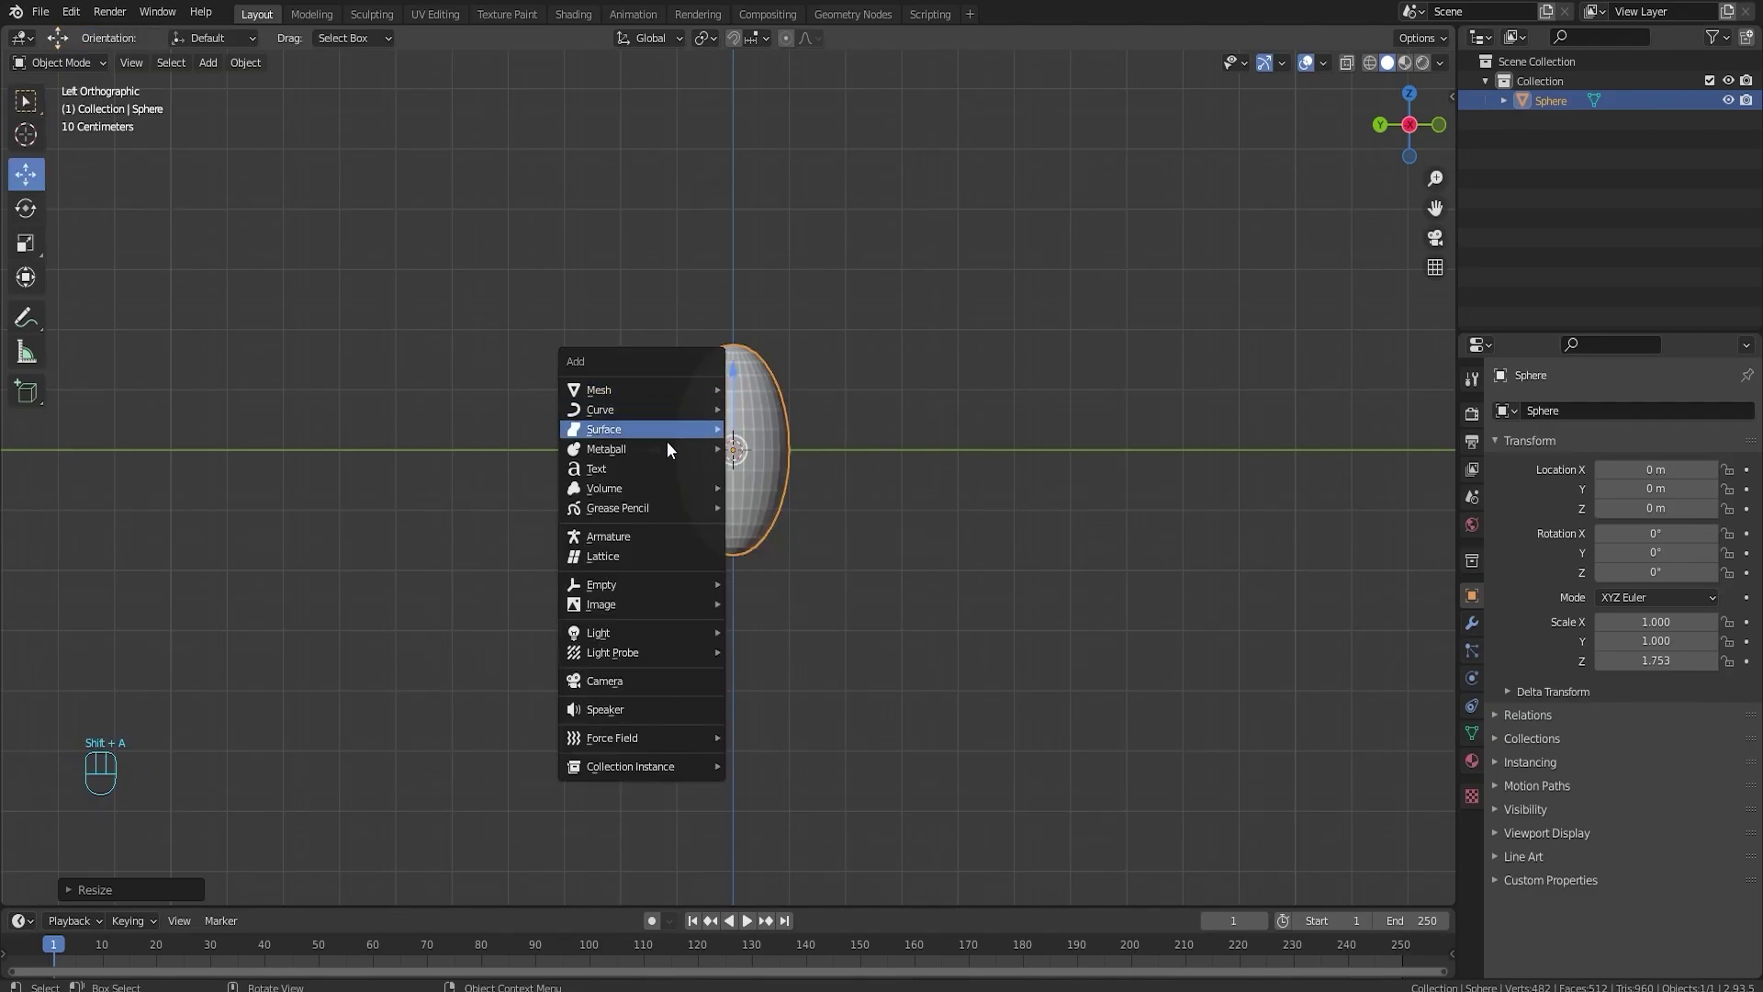
pyautogui.moveTo(641, 394)
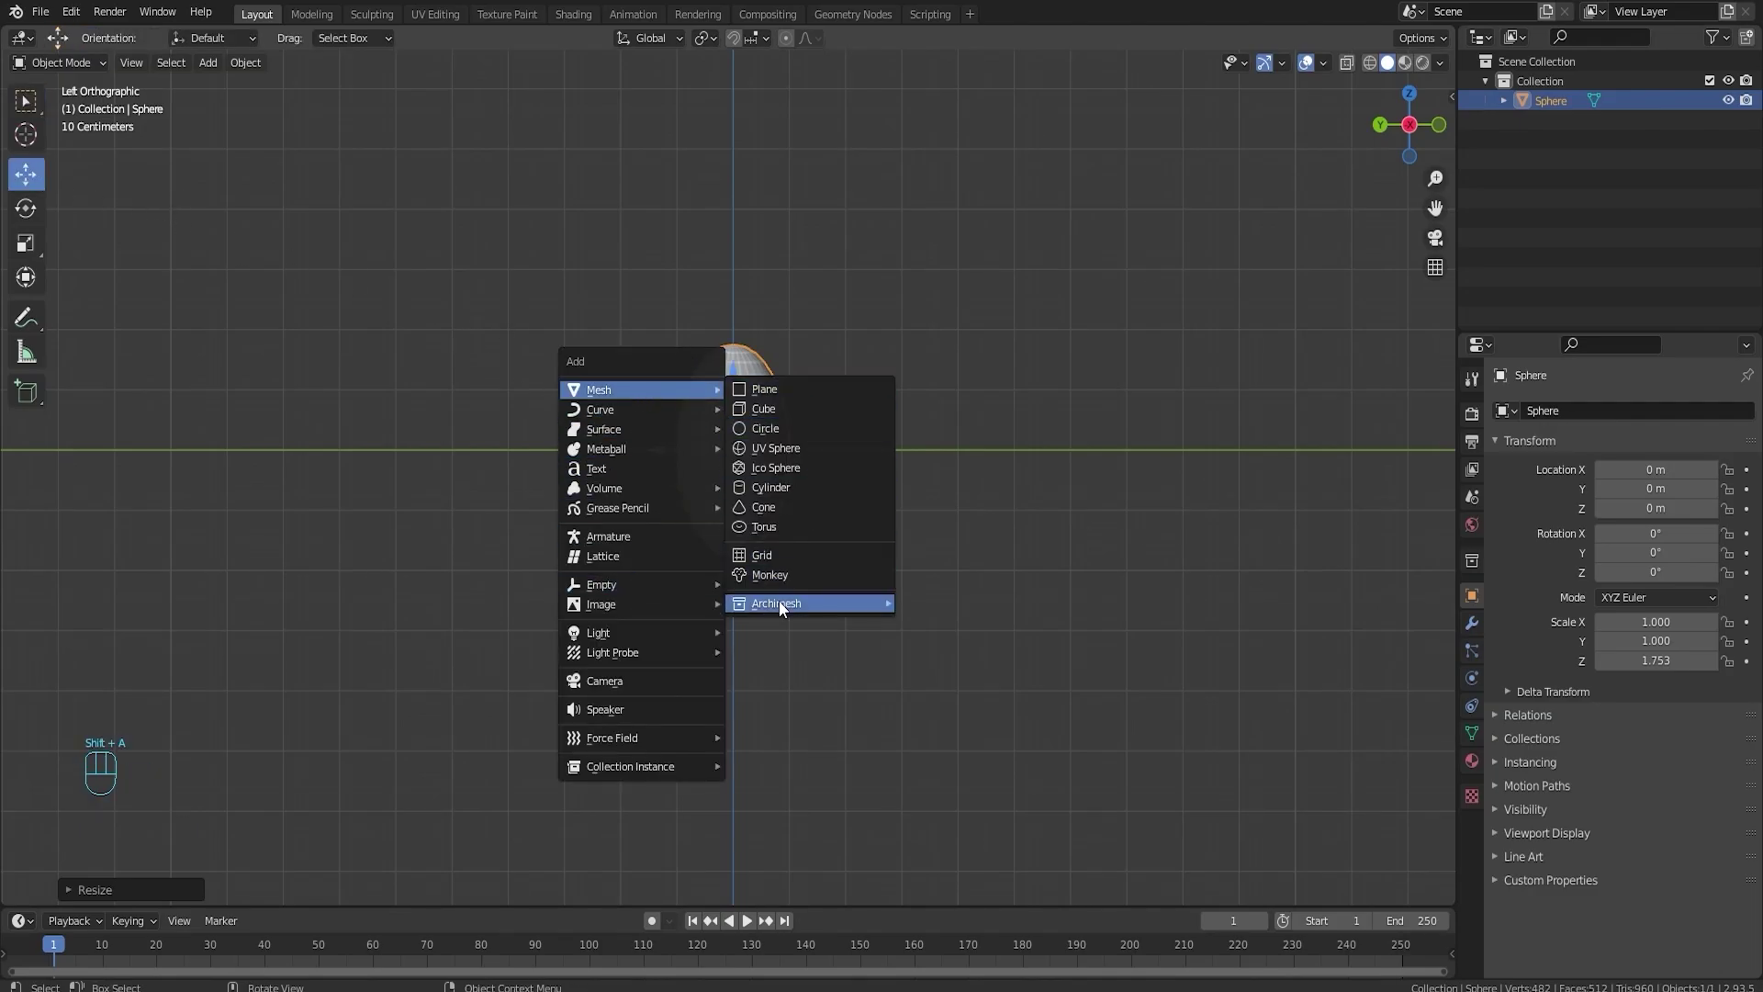
pyautogui.moveTo(728, 372); pyautogui.dragTo(723, 265)
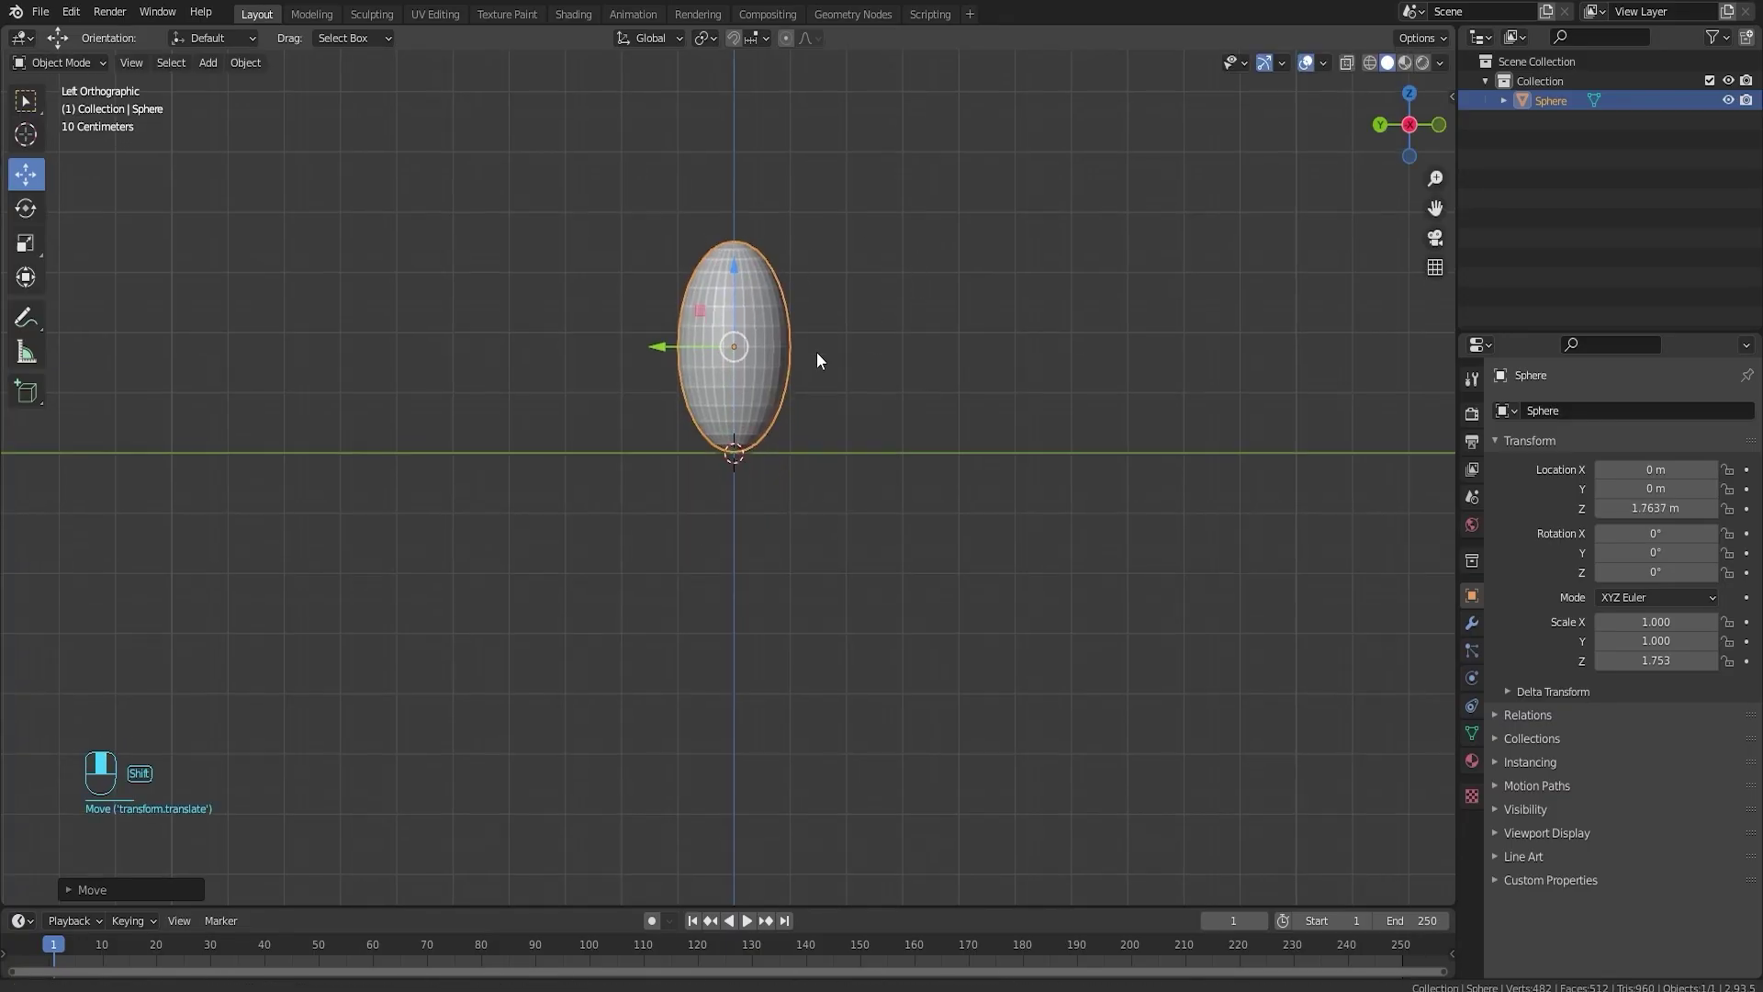
pyautogui.scroll(5, 826, 418)
pyautogui.scroll(-4, 831, 409)
pyautogui.keyDown('shift'); pyautogui.moveTo(798, 353); pyautogui.dragTo(773, 470, button='middle'); pyautogui.keyUp('shift')
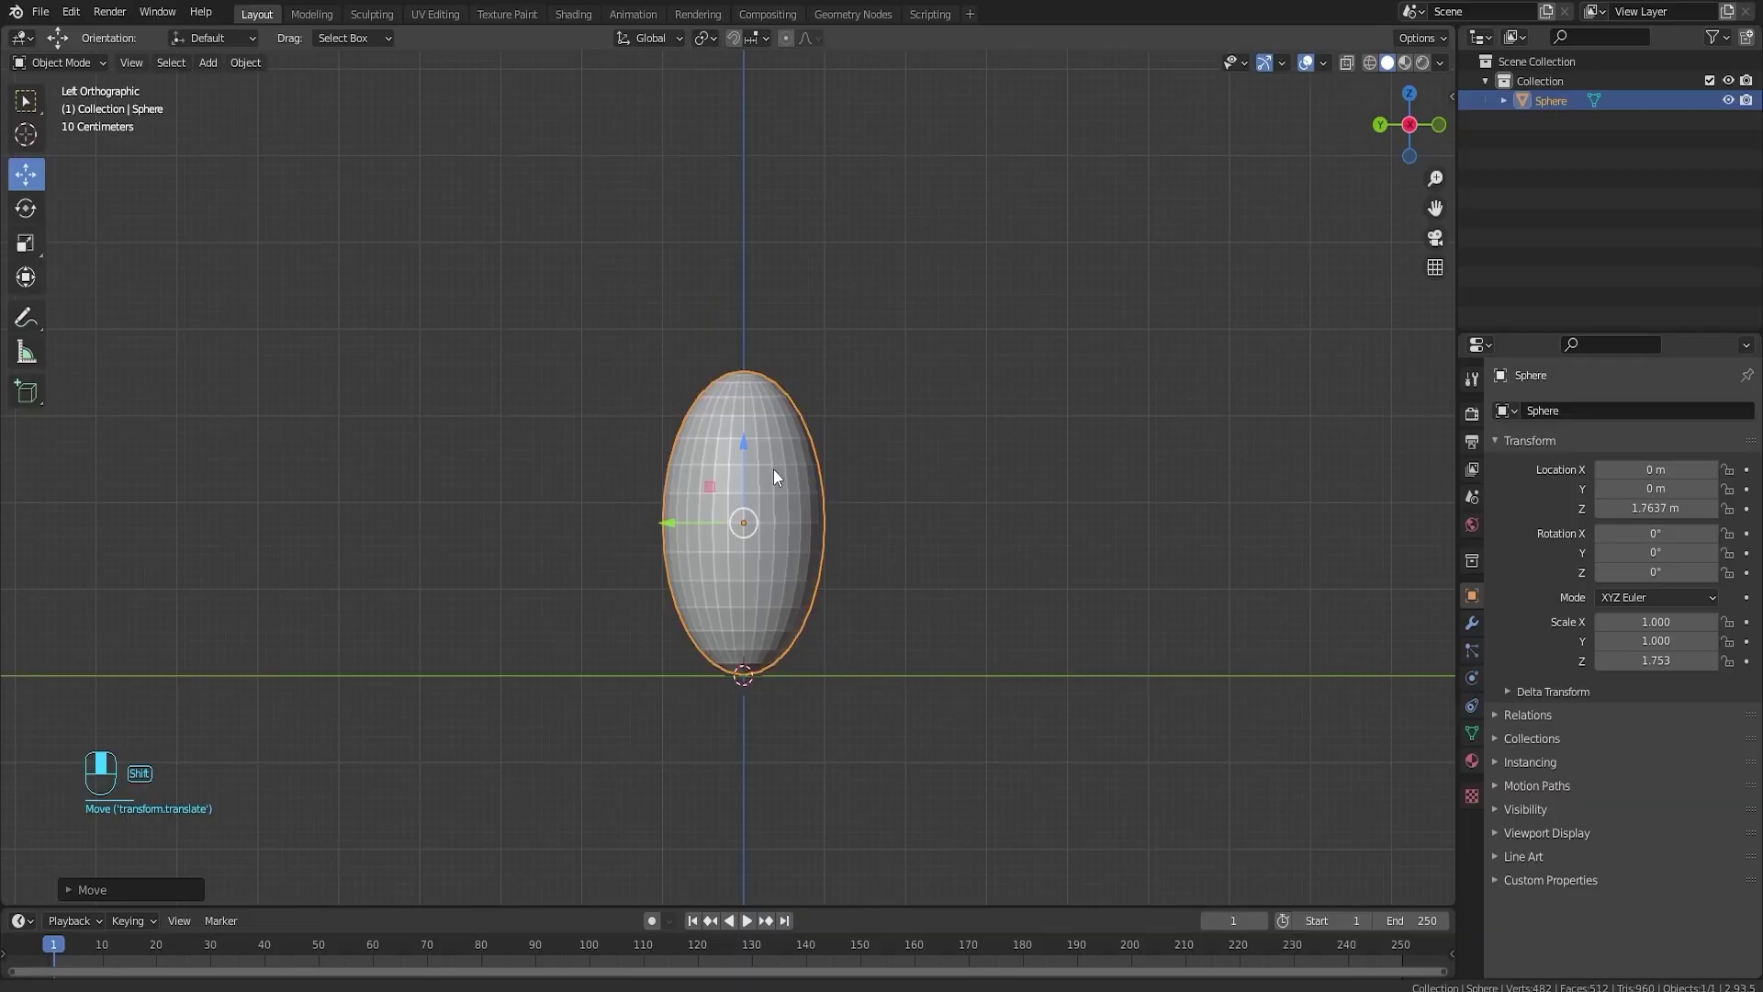
pyautogui.scroll(4, 776, 478)
pyautogui.scroll(-1, 774, 475)
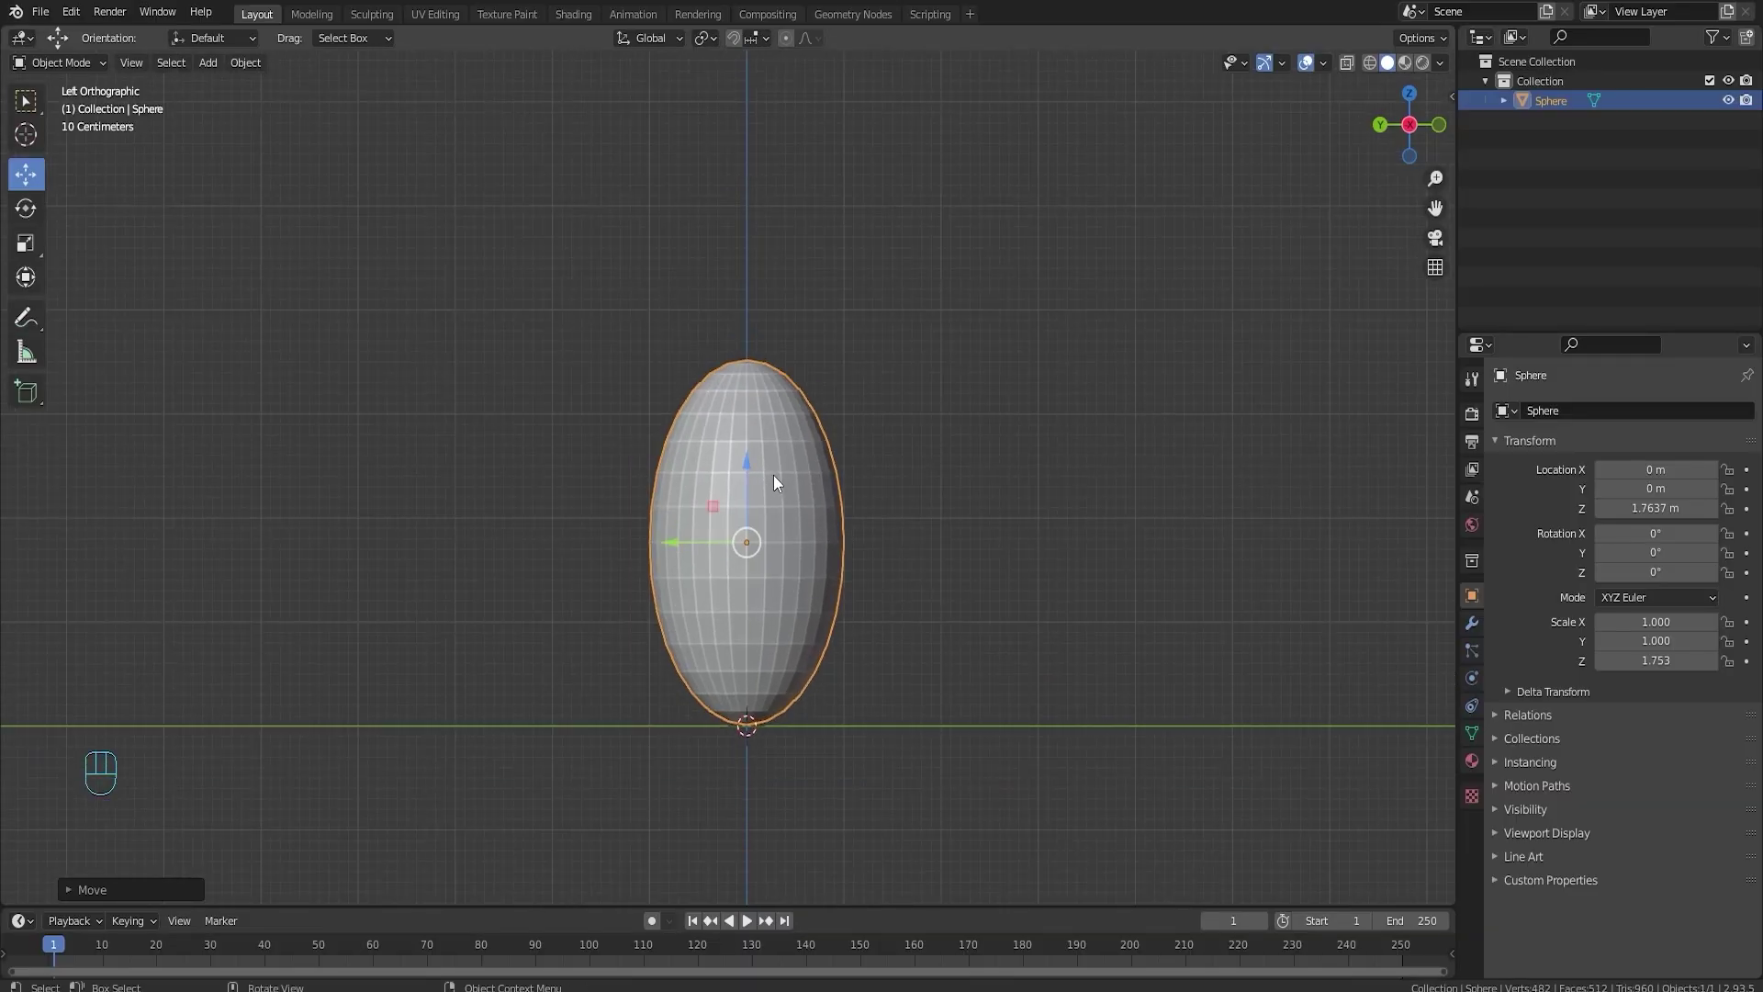
pyautogui.press('Tab')
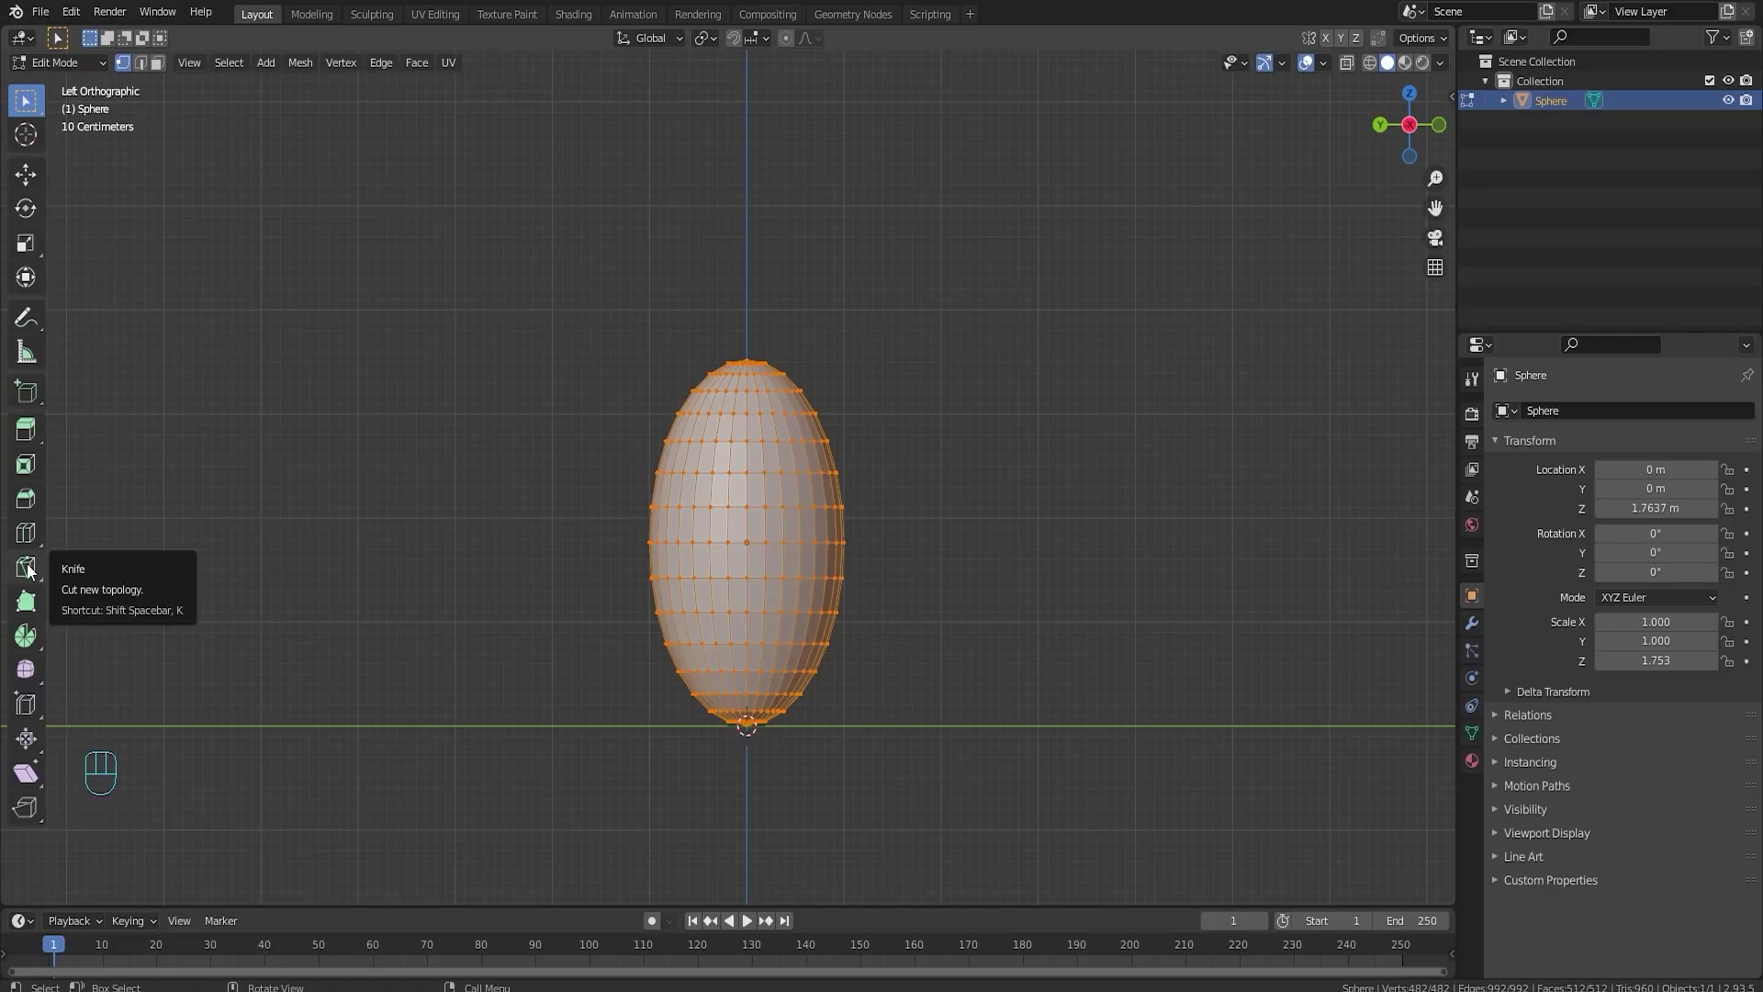
# - Switch from the Knife tool to the Bisect tool in the toolbar flyout
pyautogui.moveTo(25, 581); pyautogui.dragTo(101, 611)
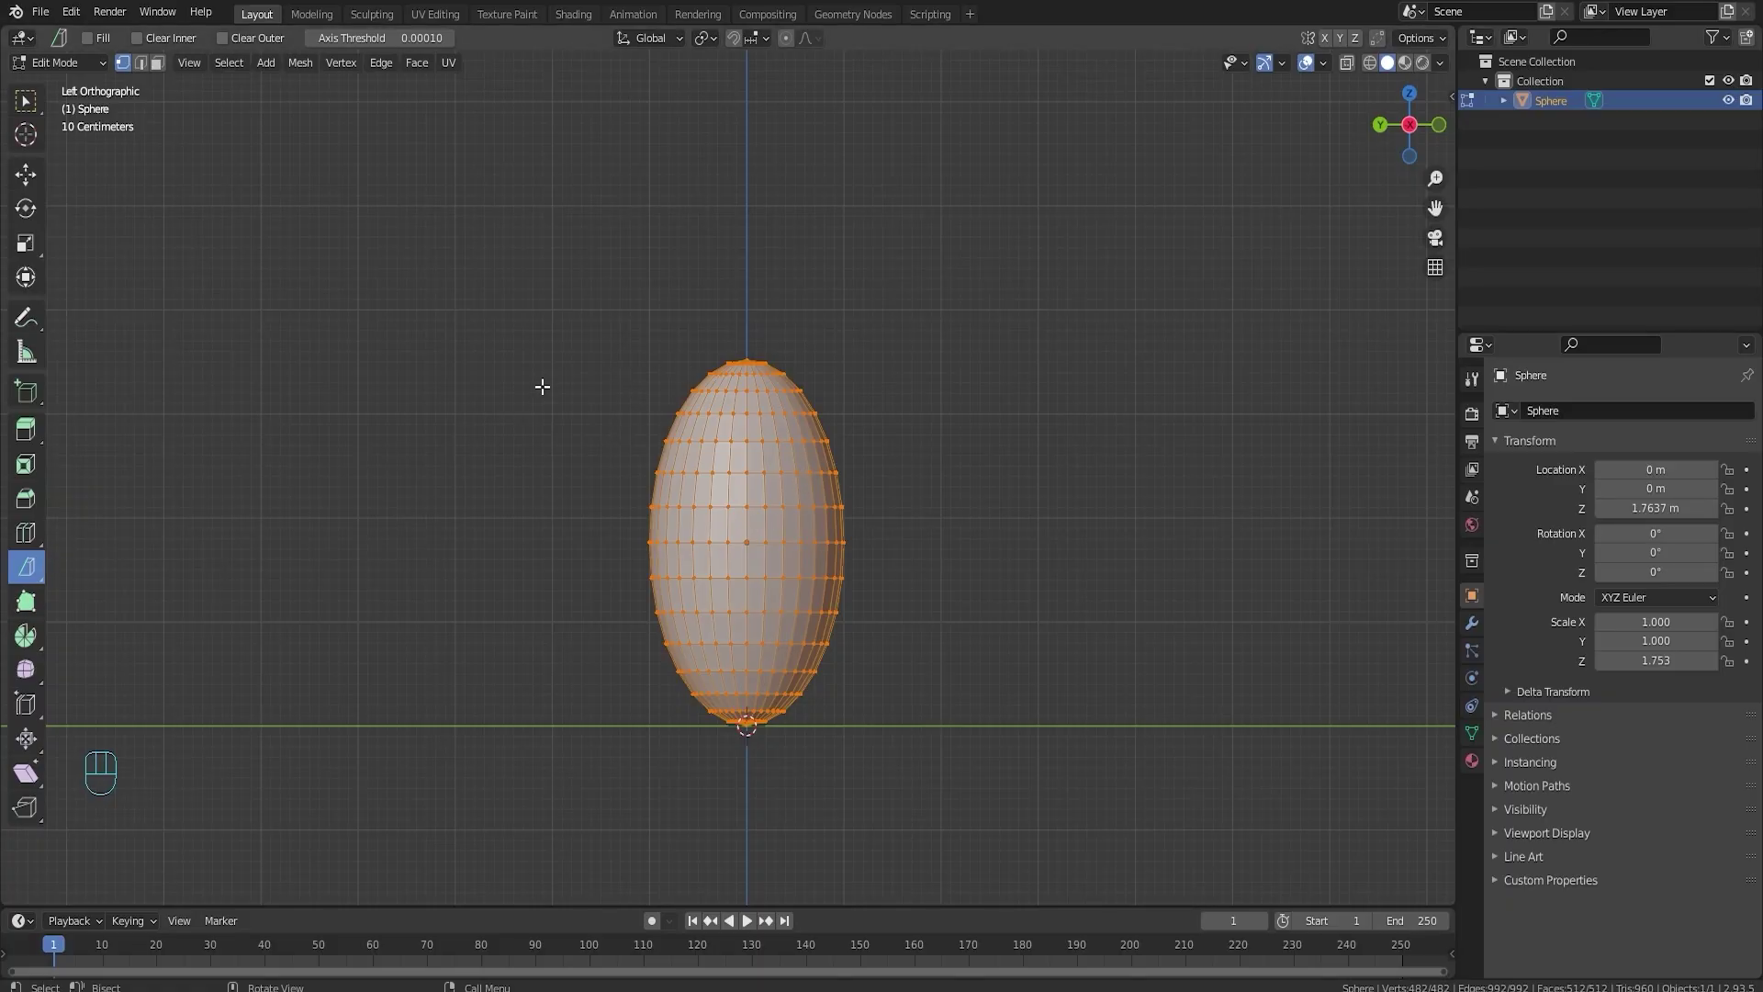
# - Bisect a slanted plane across the egg's top, with Clear Outer removing the cap and Fill closing it
pyautogui.moveTo(565, 347); pyautogui.dragTo(883, 448)
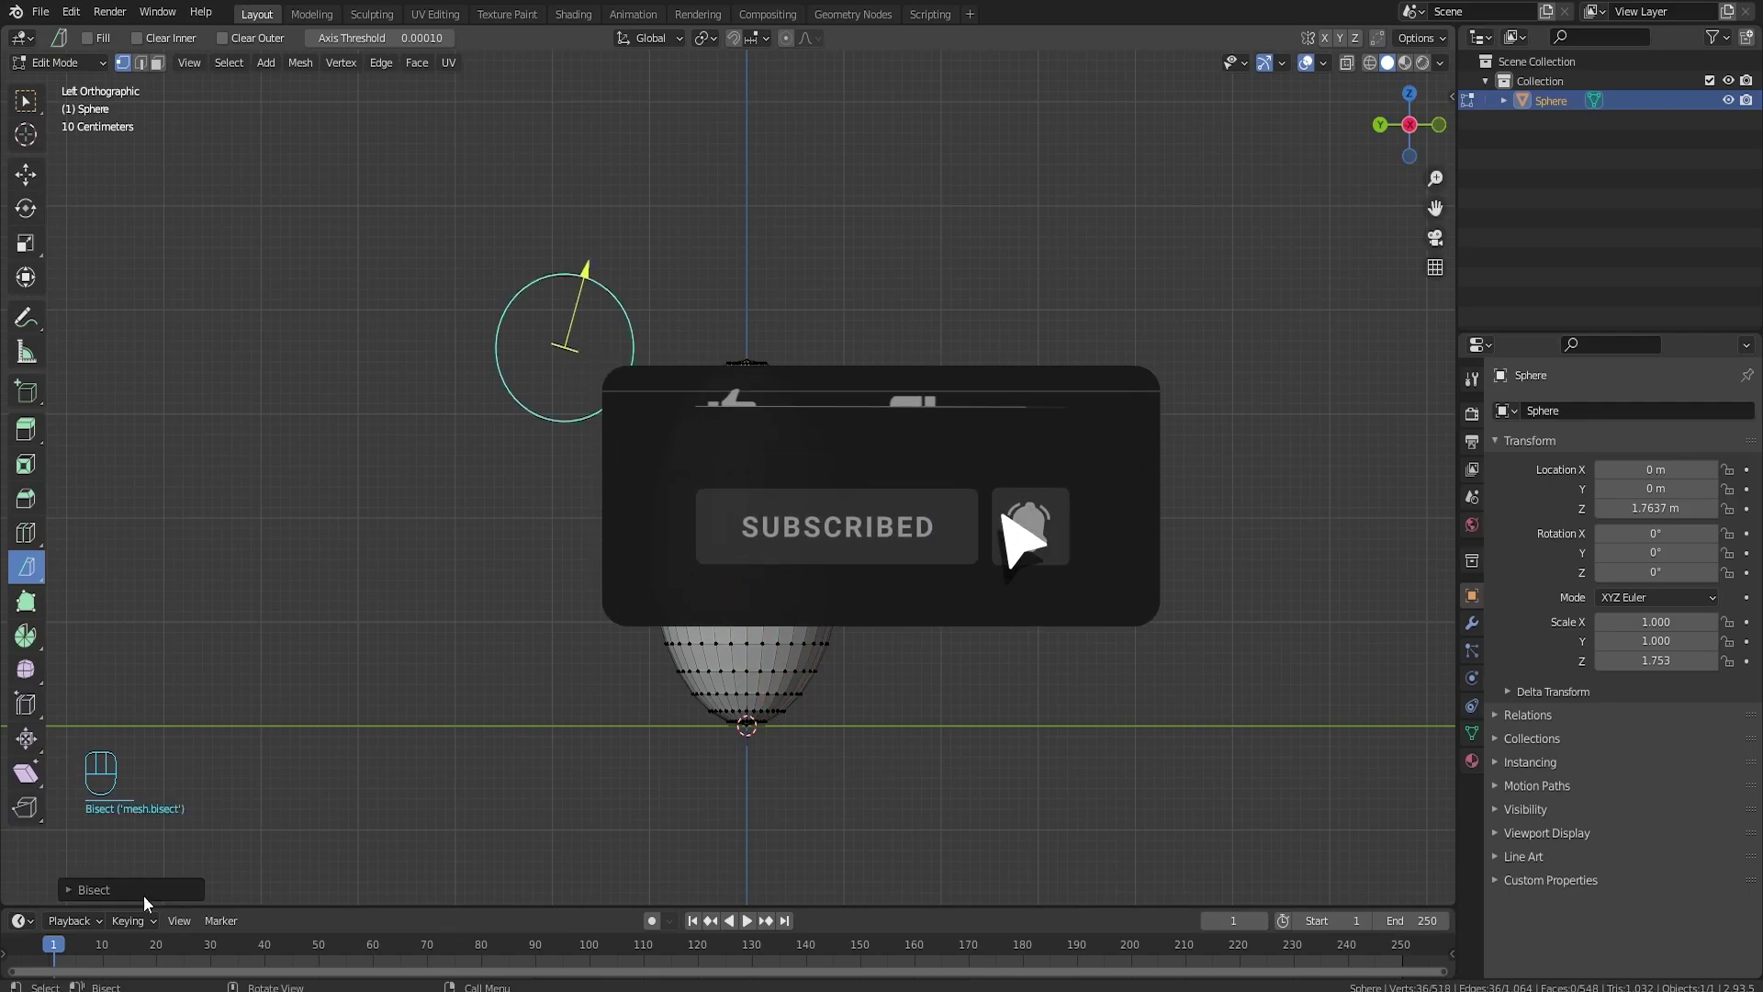
pyautogui.click(71, 887)
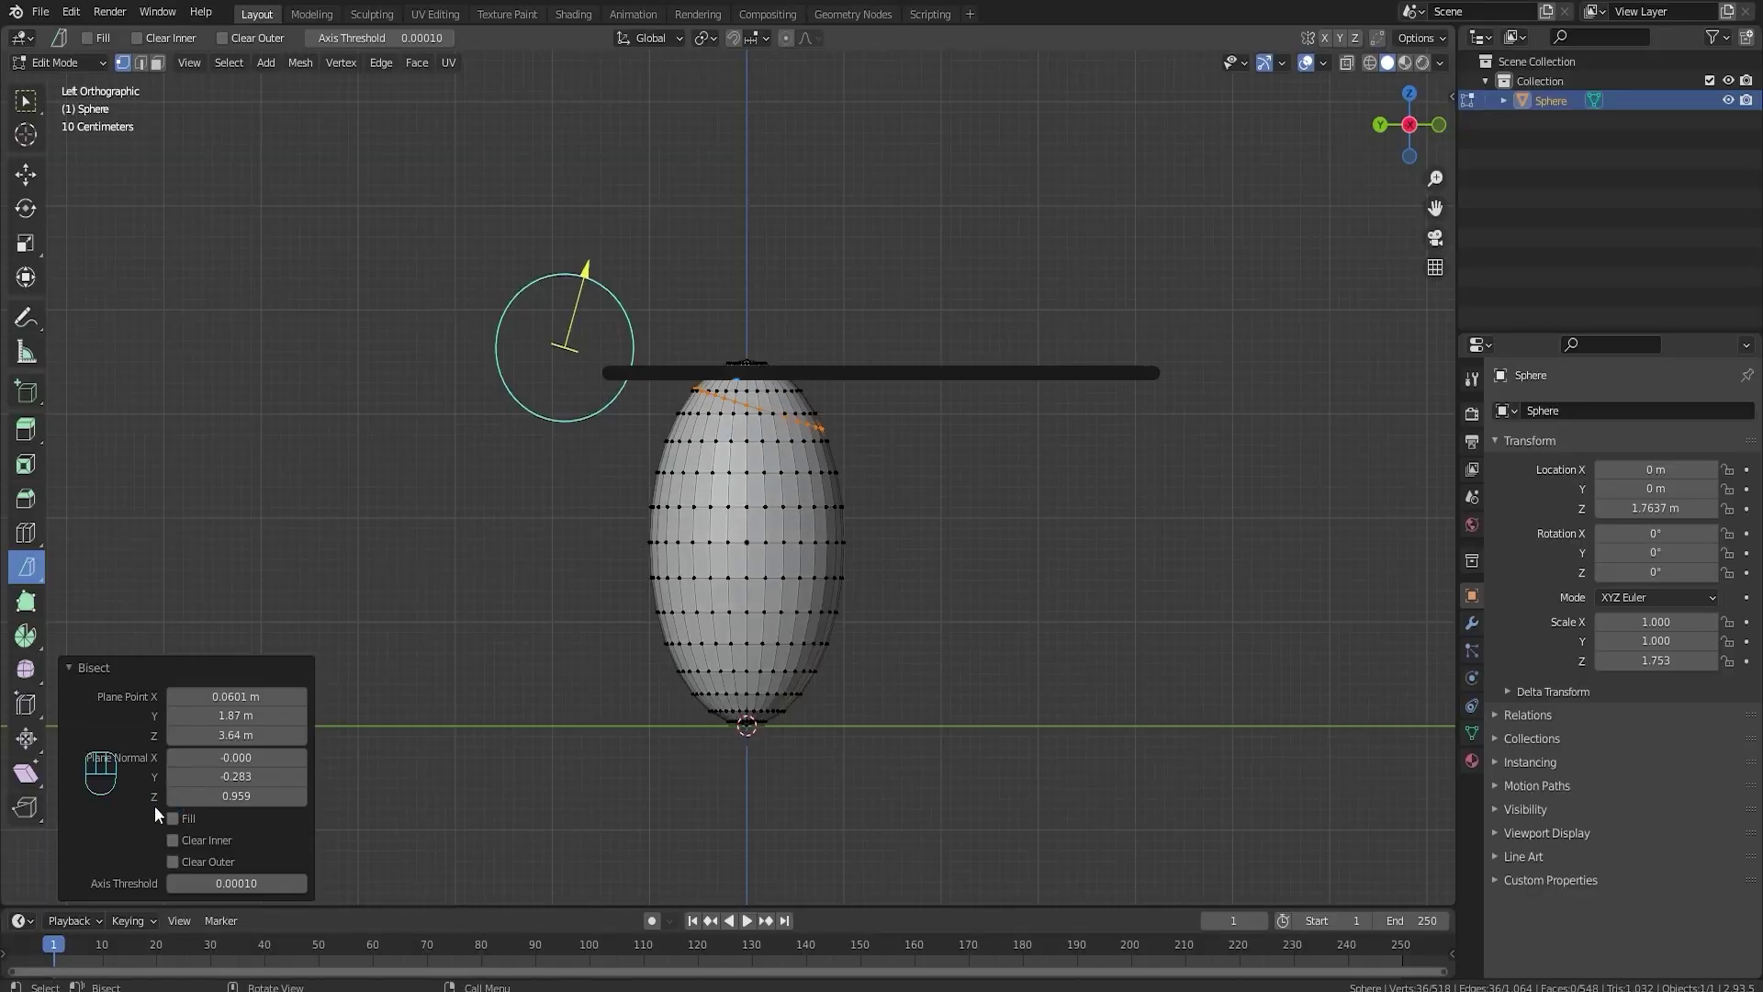
pyautogui.click(118, 669)
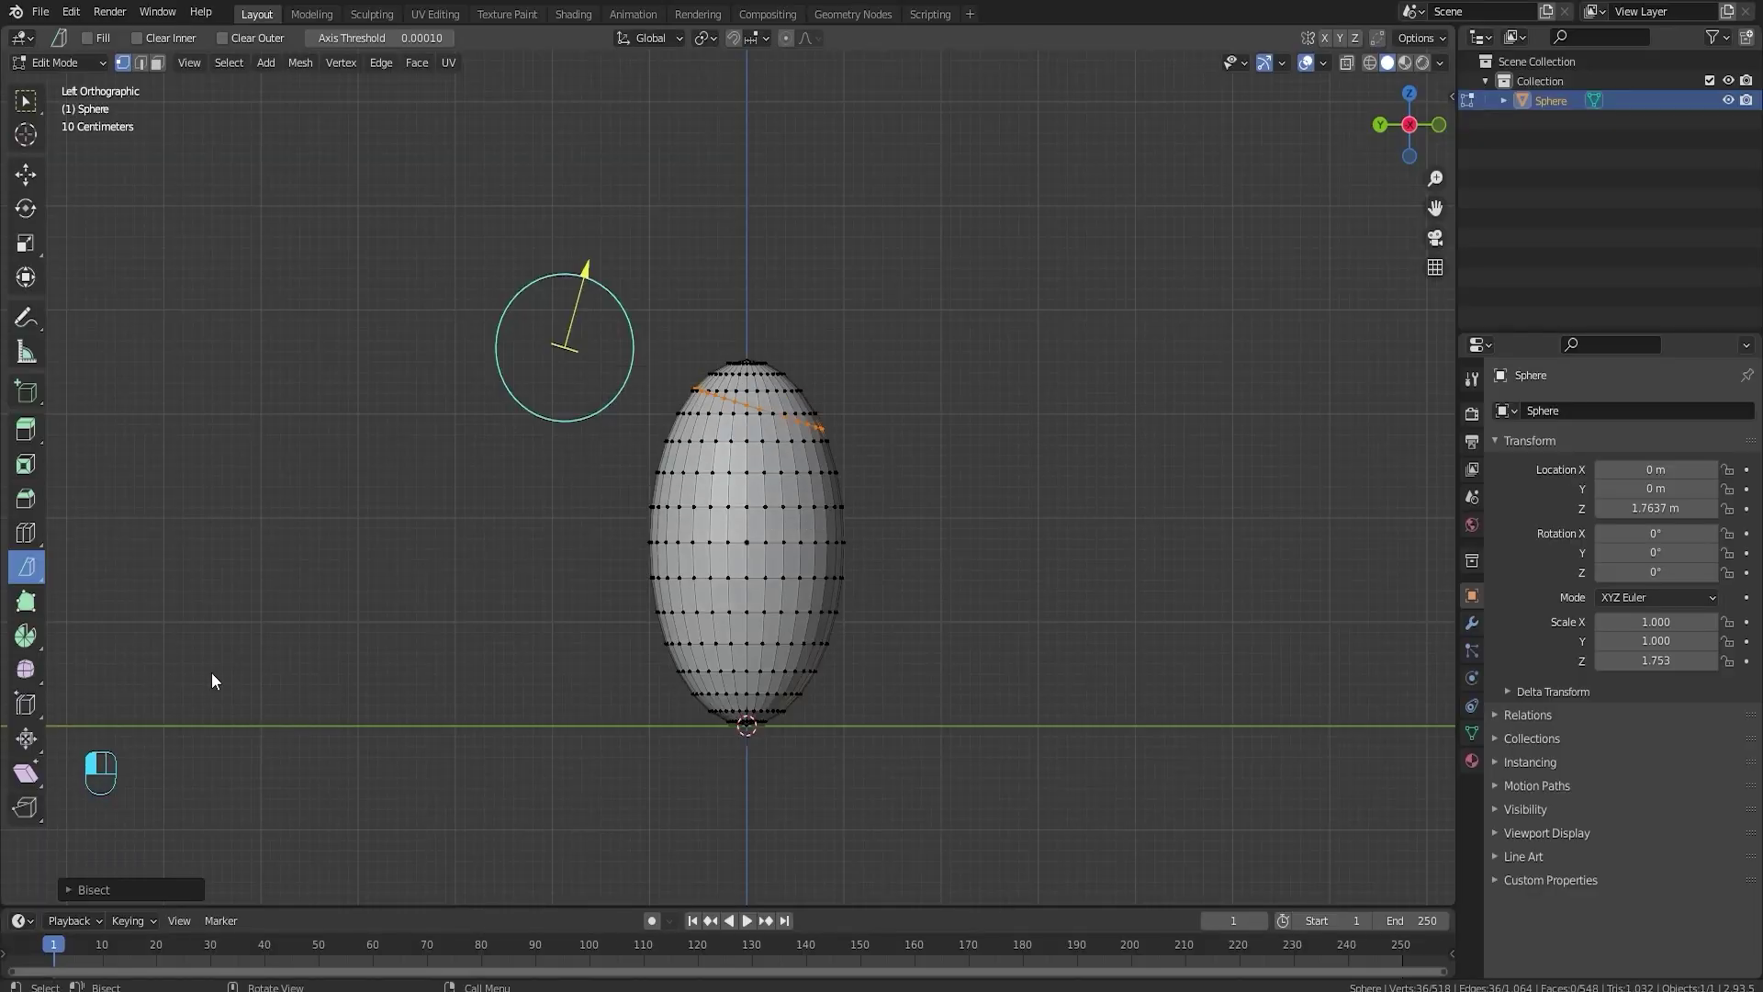
pyautogui.click(71, 889)
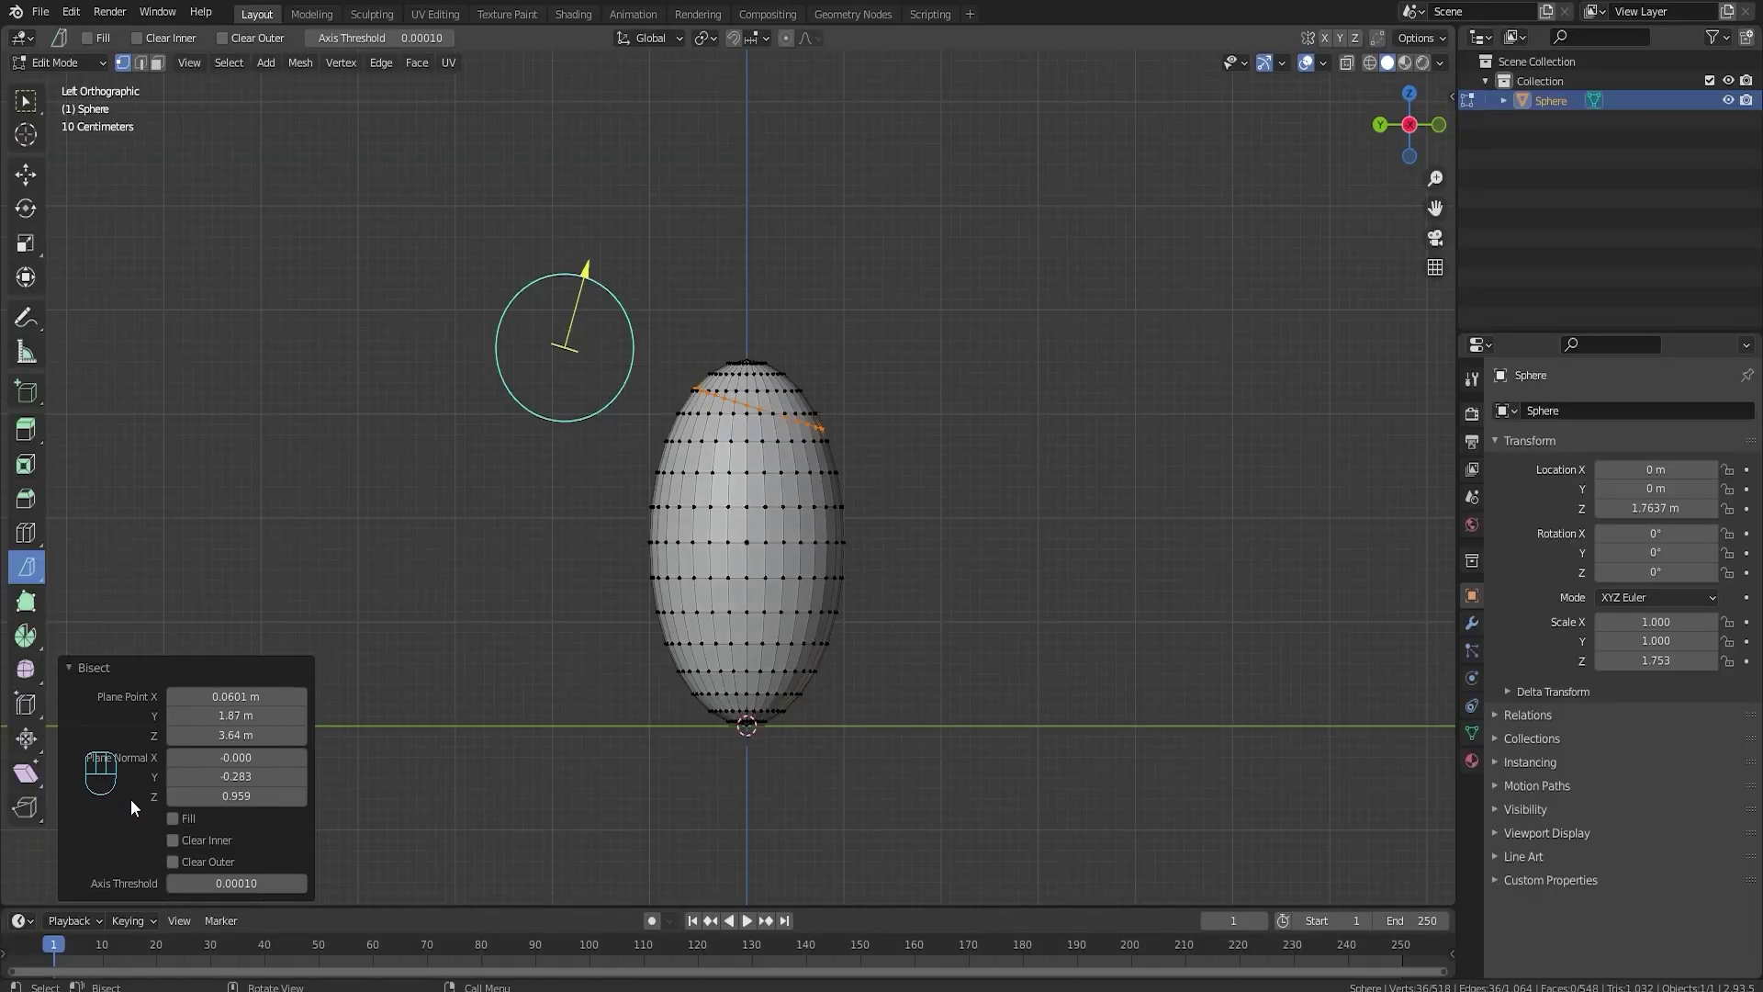
pyautogui.click(173, 840)
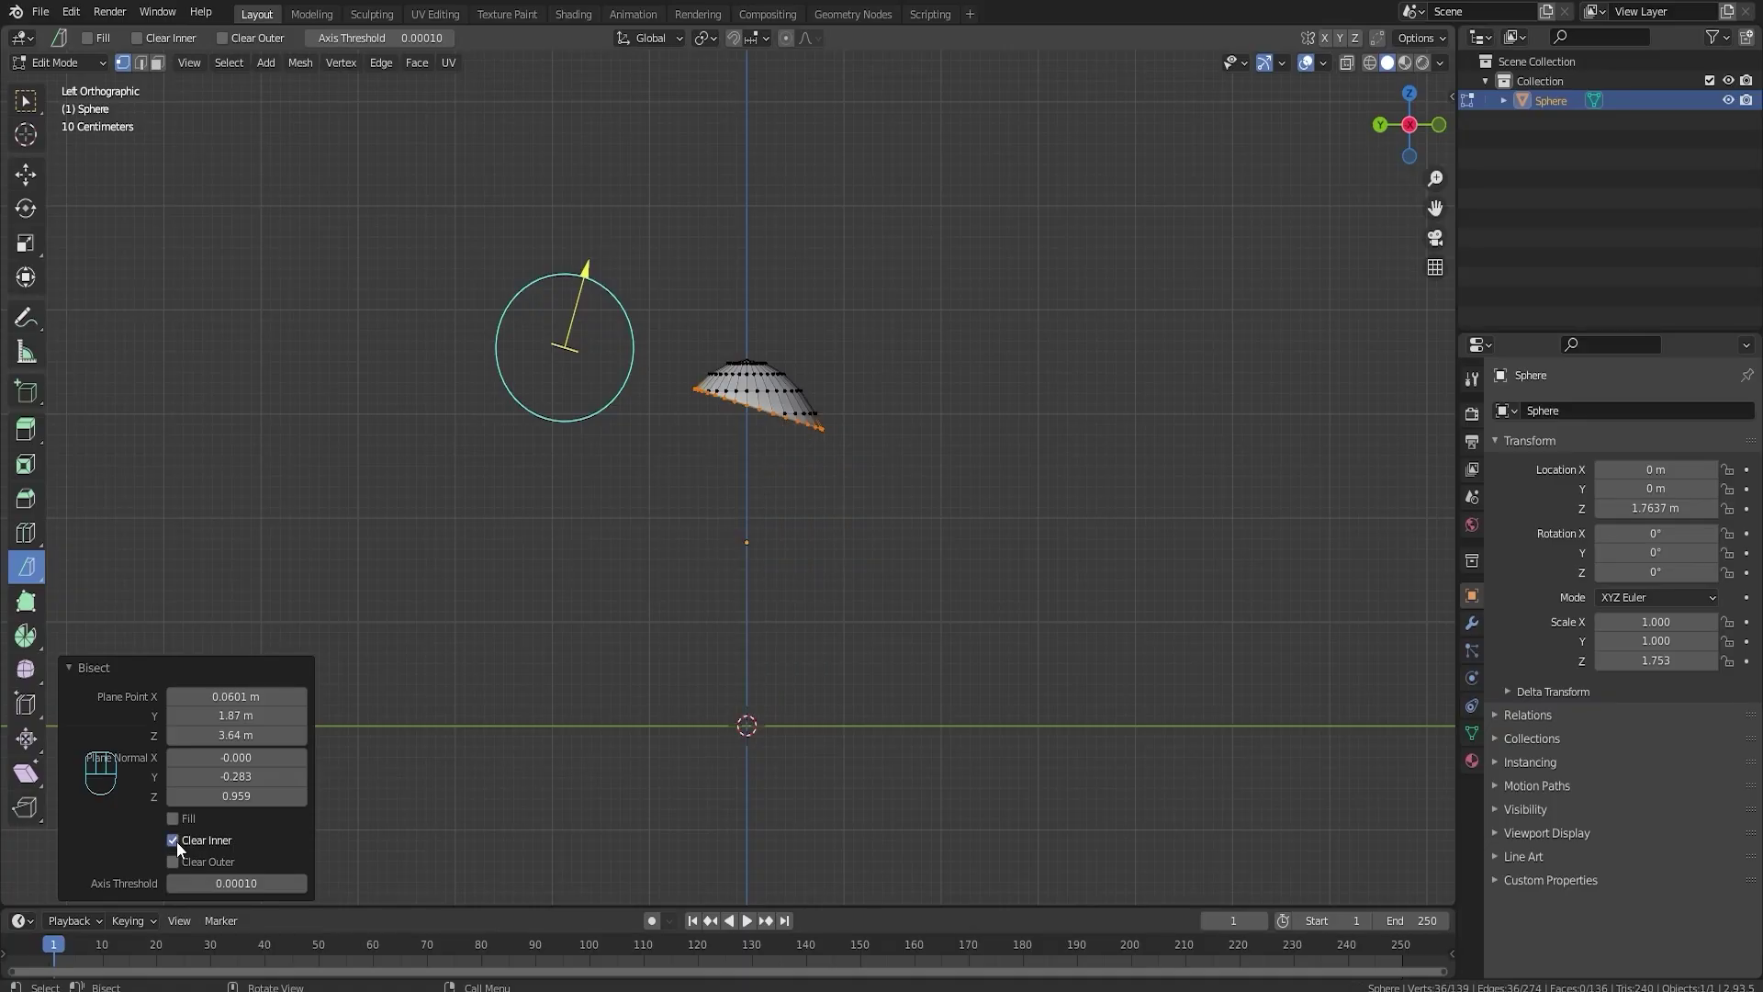
pyautogui.click(172, 840)
pyautogui.click(174, 862)
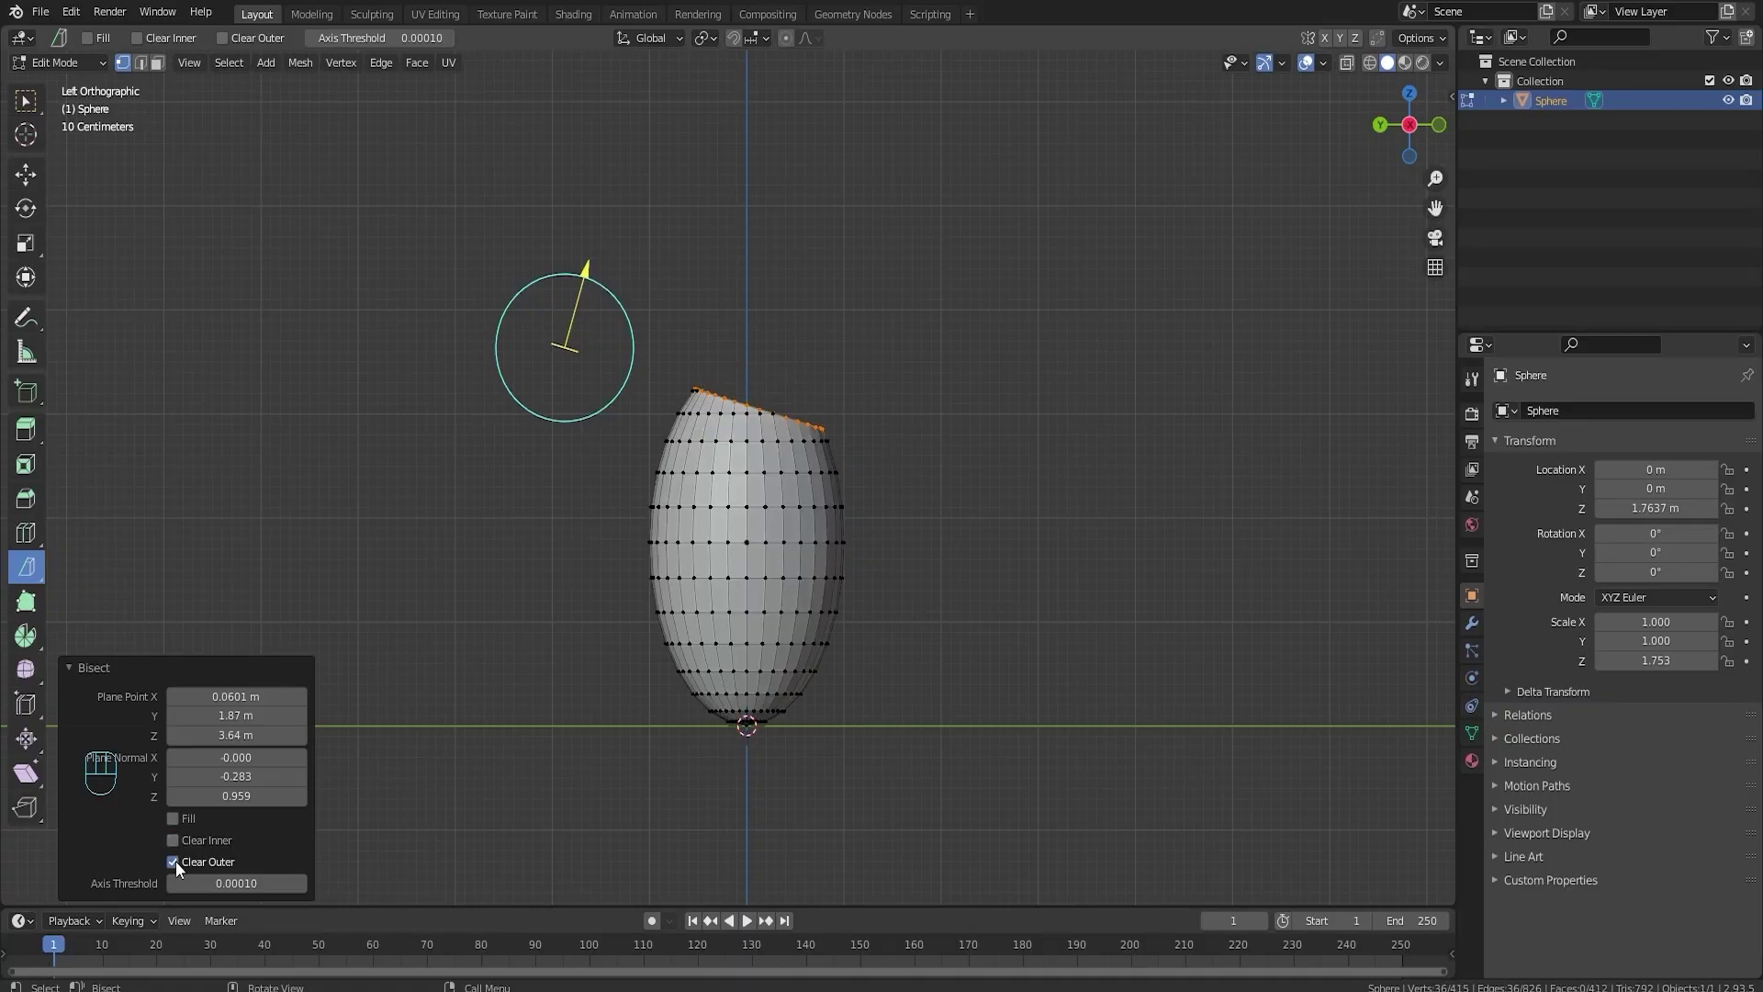
pyautogui.moveTo(686, 634); pyautogui.dragTo(613, 696, button='middle')
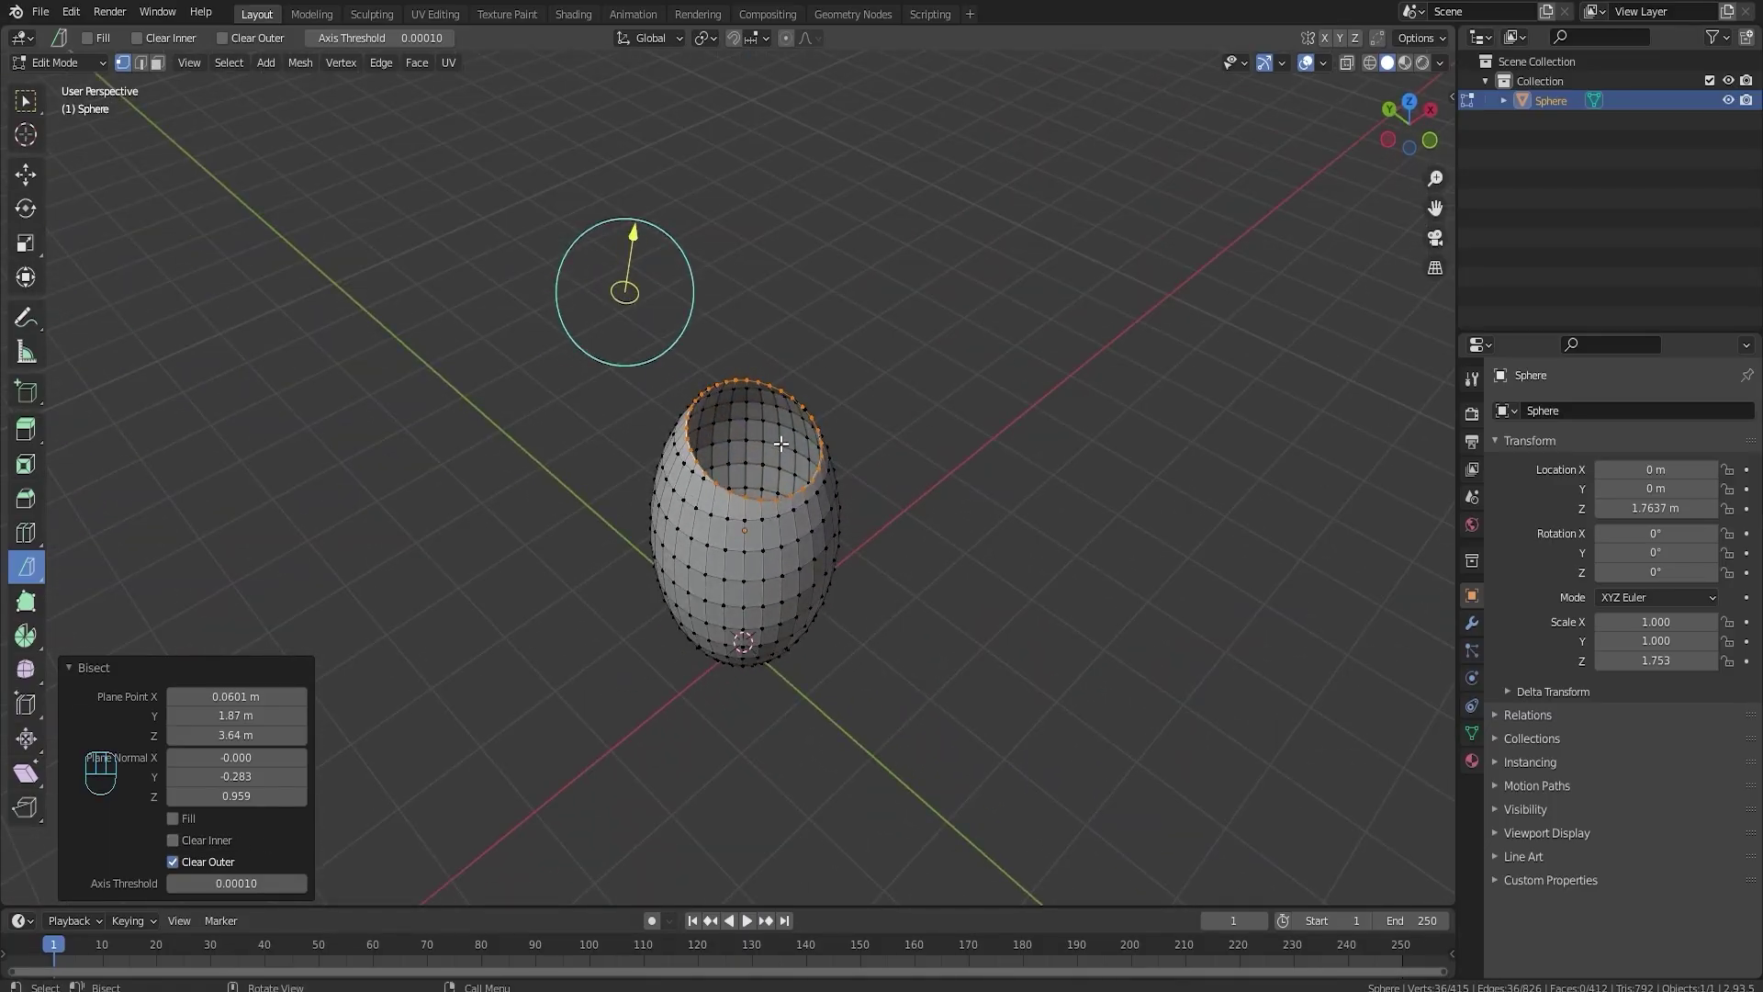
pyautogui.click(174, 818)
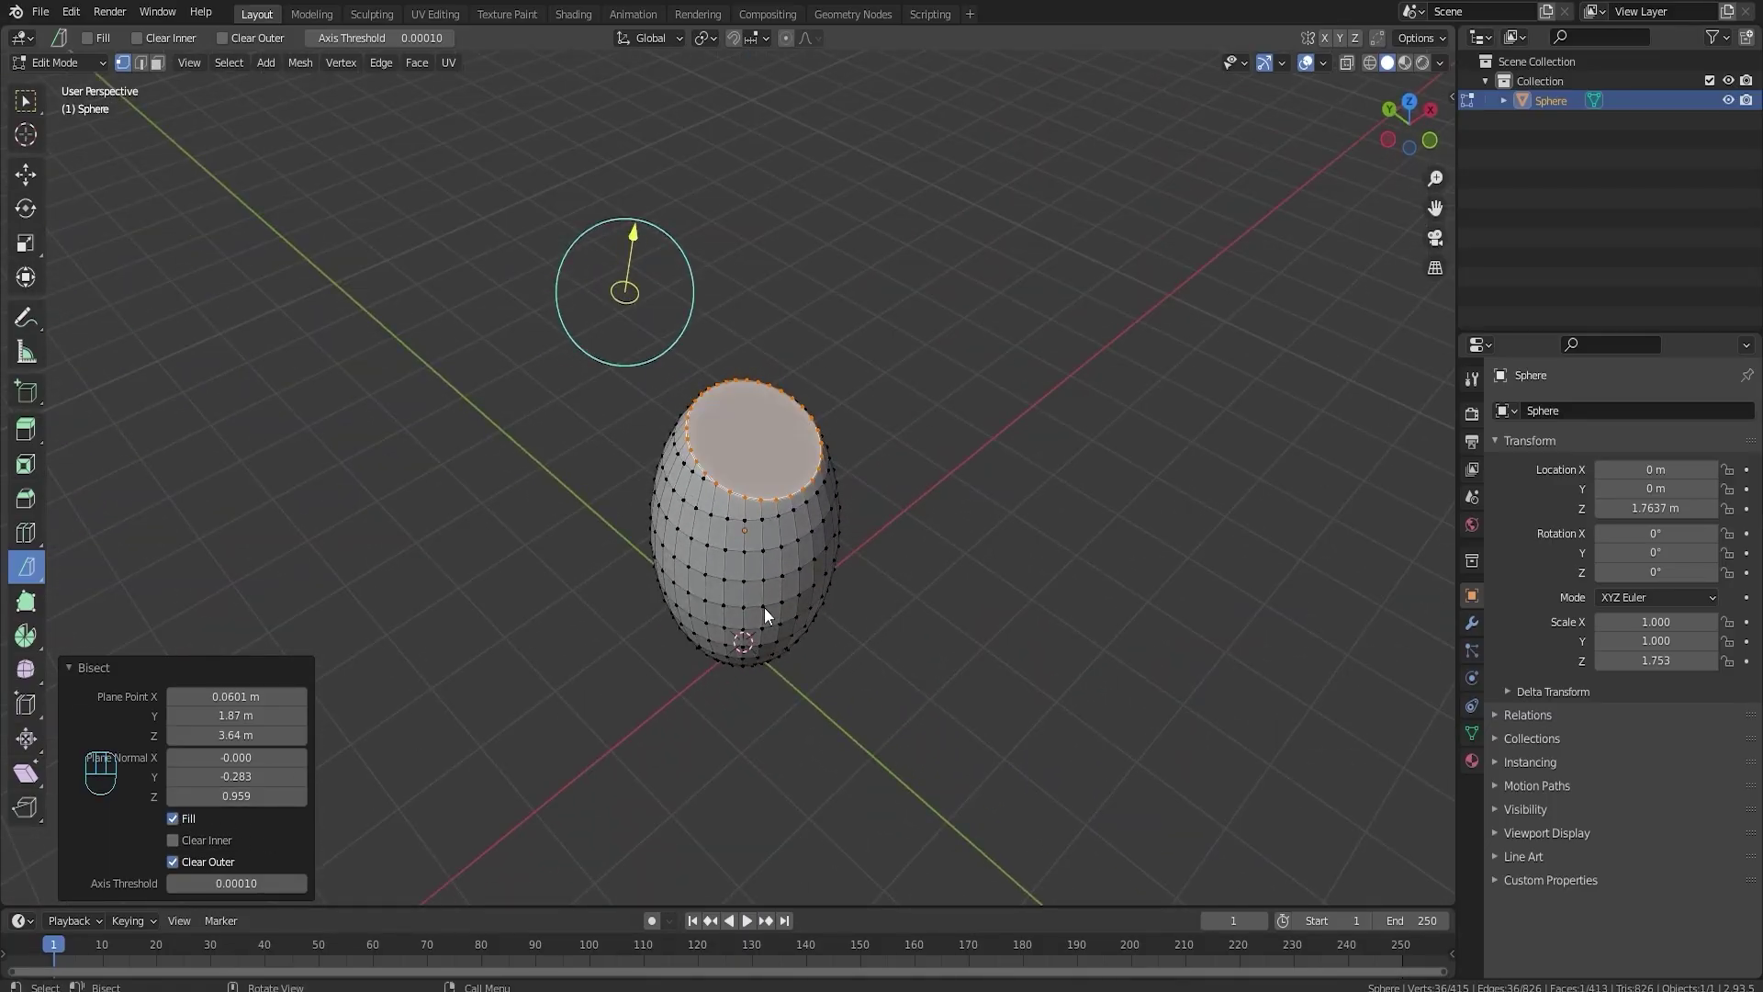
pyautogui.keyDown('alt'); pyautogui.moveTo(764, 608); pyautogui.dragTo(1153, 516, button='middle'); pyautogui.keyUp('alt')
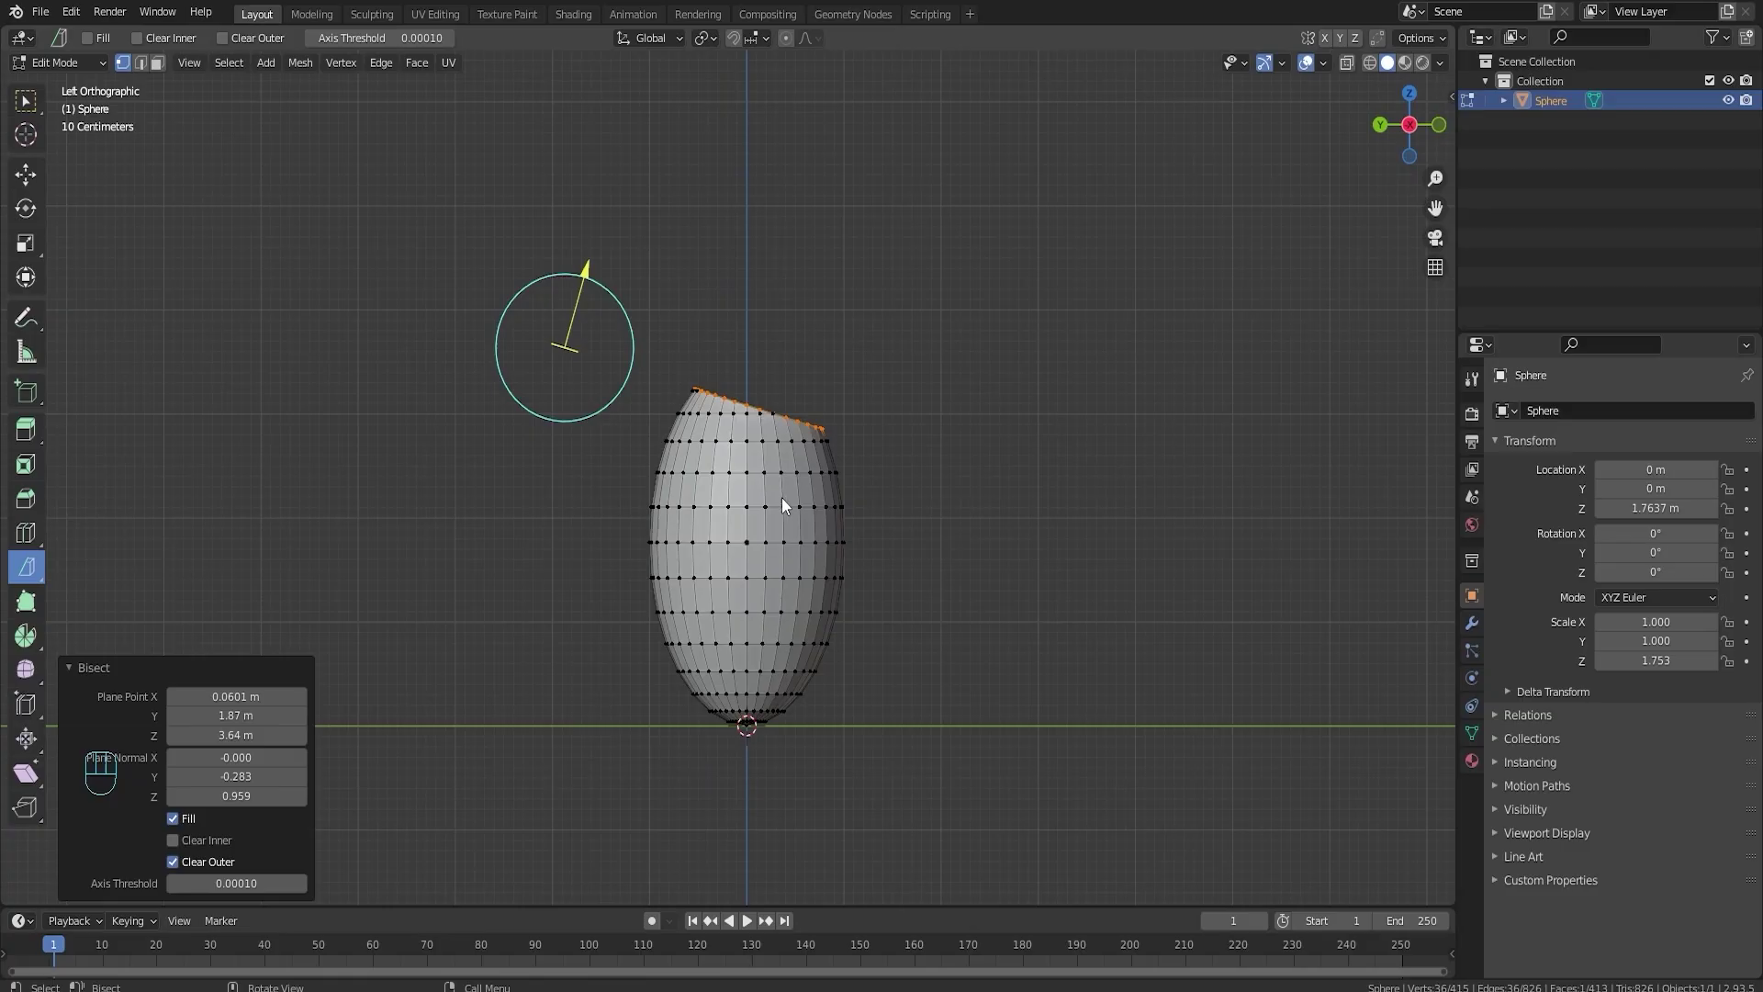
# - Bisect the upper left at an angle, clearing the inner corner piece and filling the cut
pyautogui.press('a')
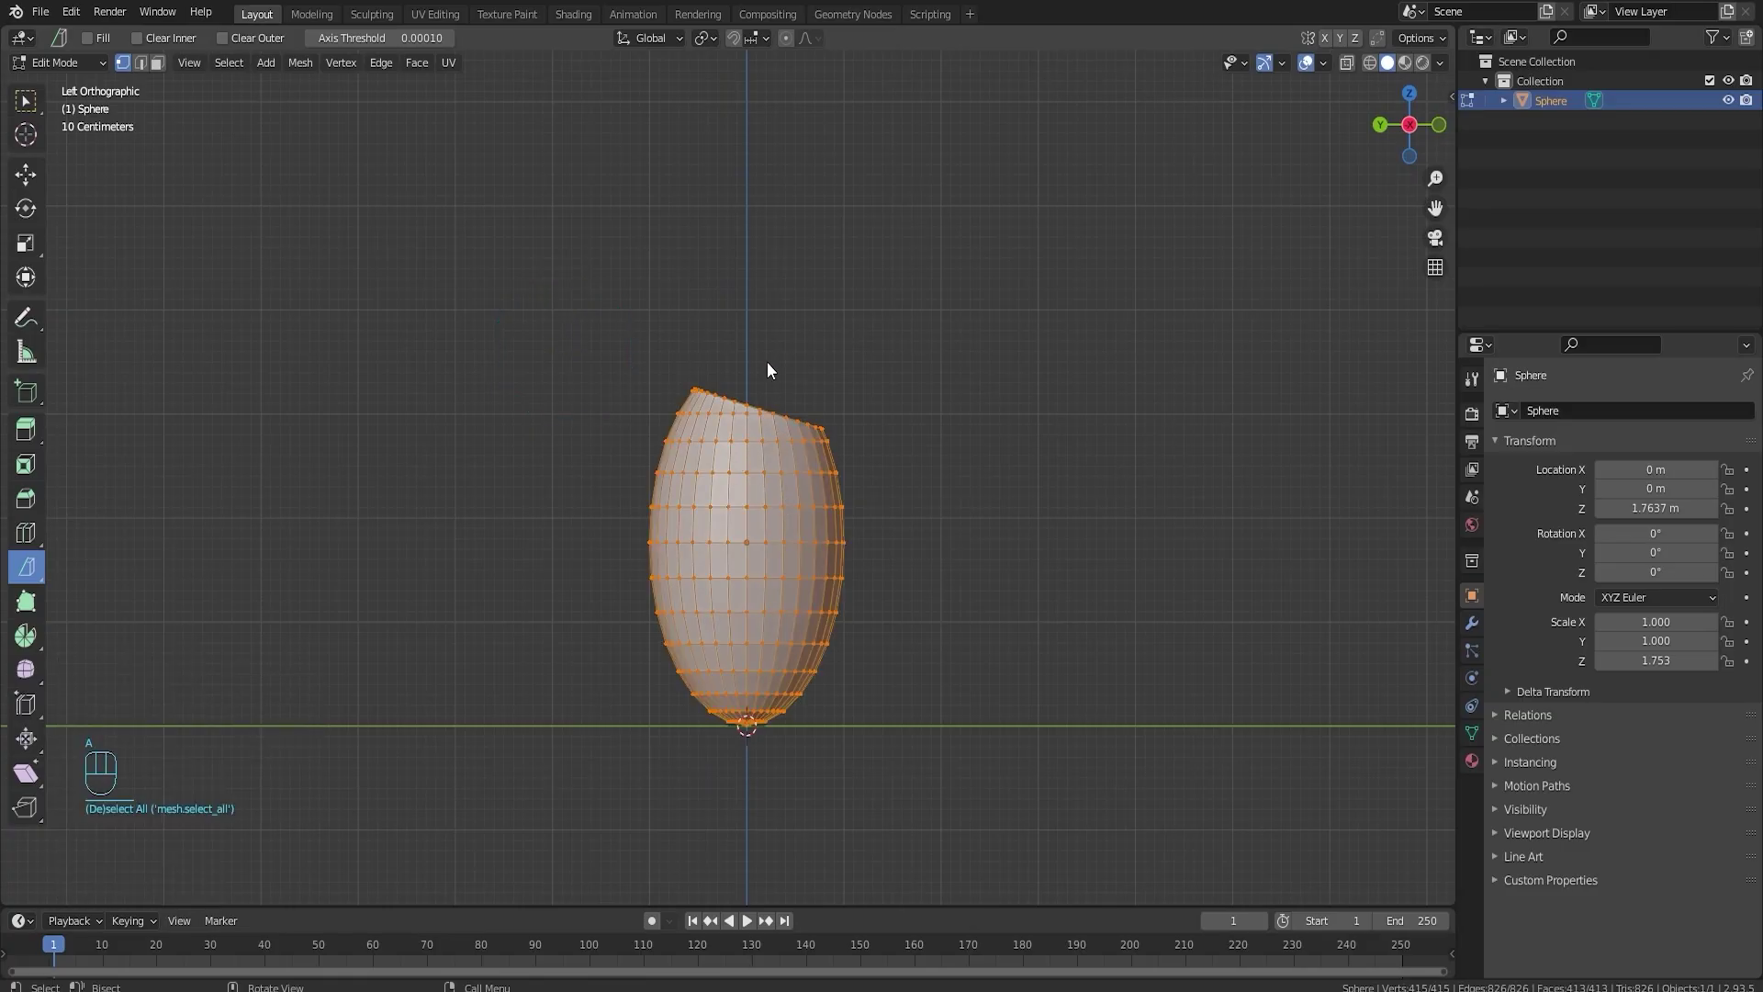
pyautogui.moveTo(770, 361); pyautogui.dragTo(616, 516)
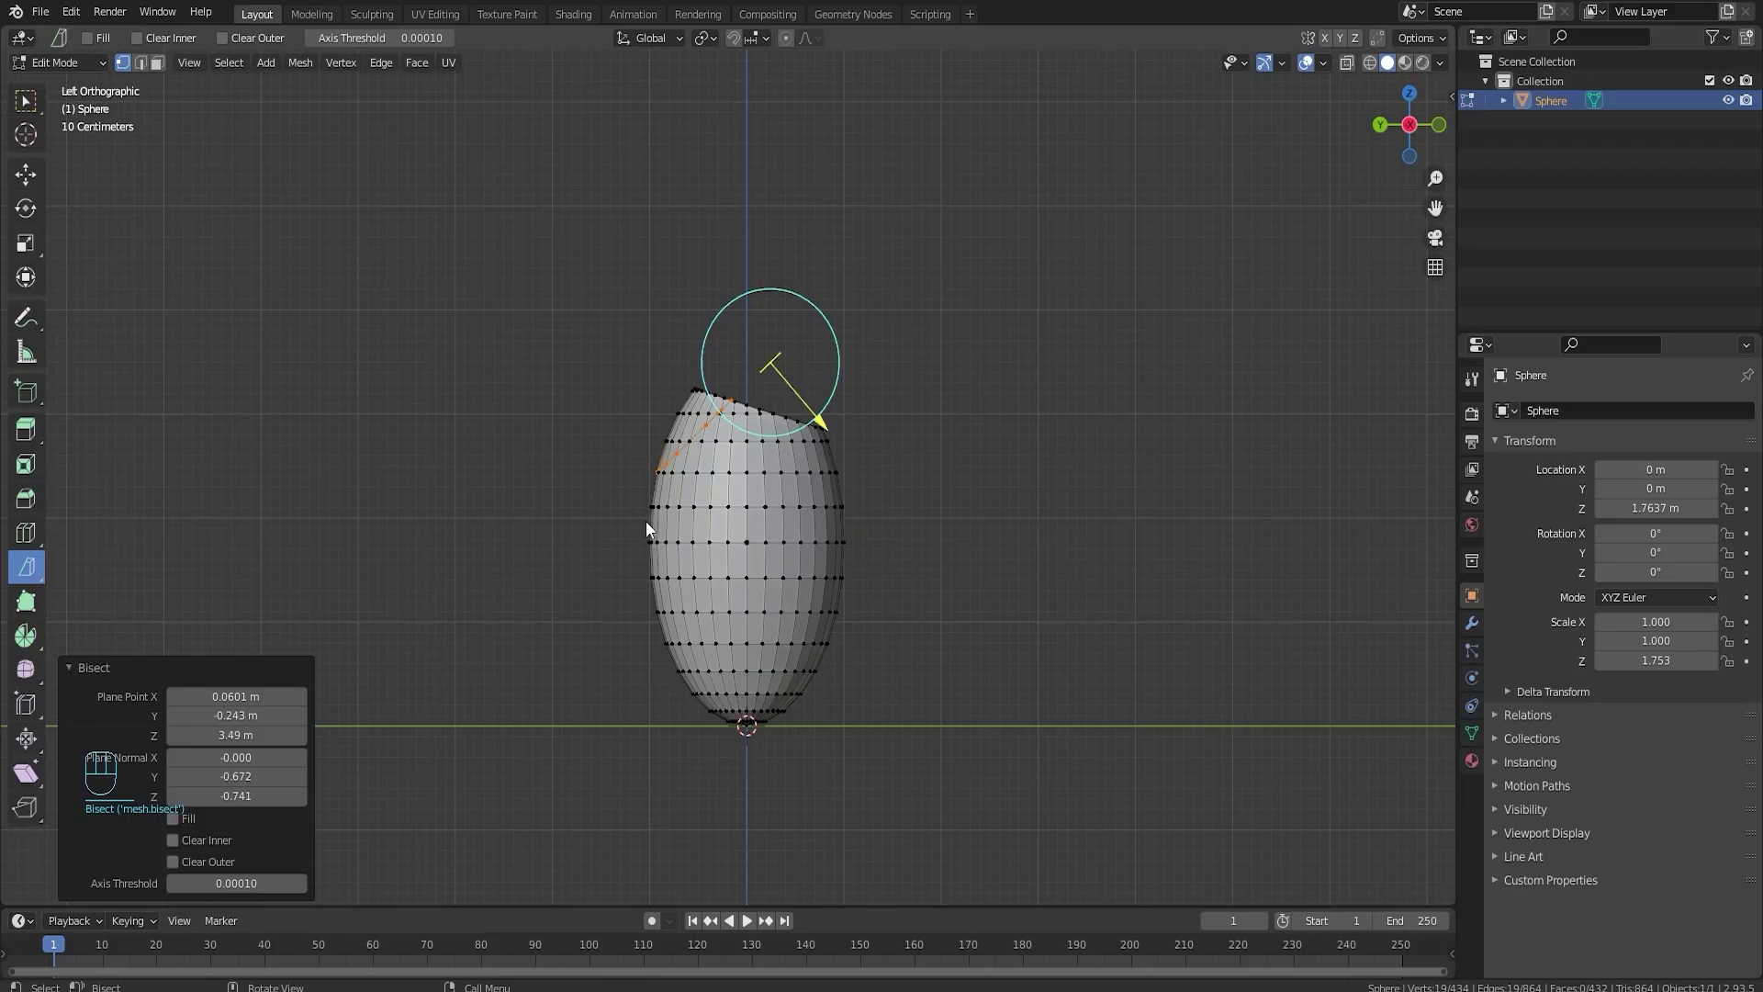
pyautogui.click(178, 860)
pyautogui.click(175, 861)
pyautogui.click(172, 841)
pyautogui.click(173, 818)
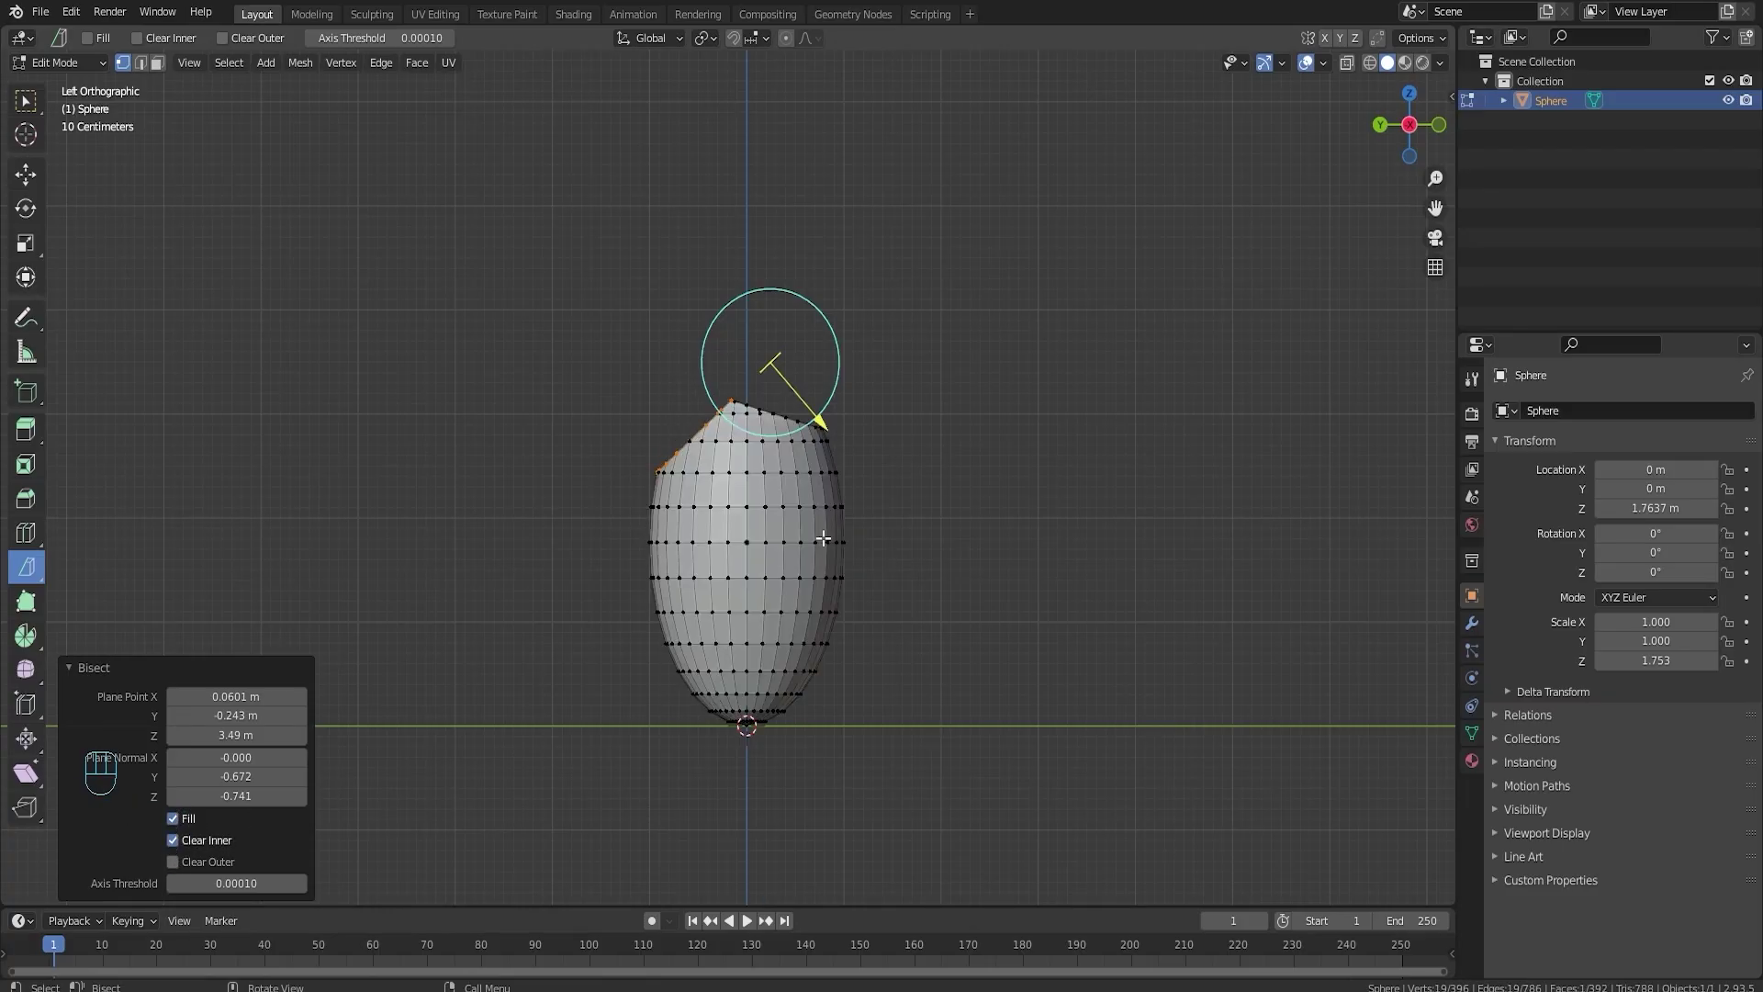
# - Bisect down the right side, with Fill capping it and Clear Outer discarding the sliver
pyautogui.press('a')
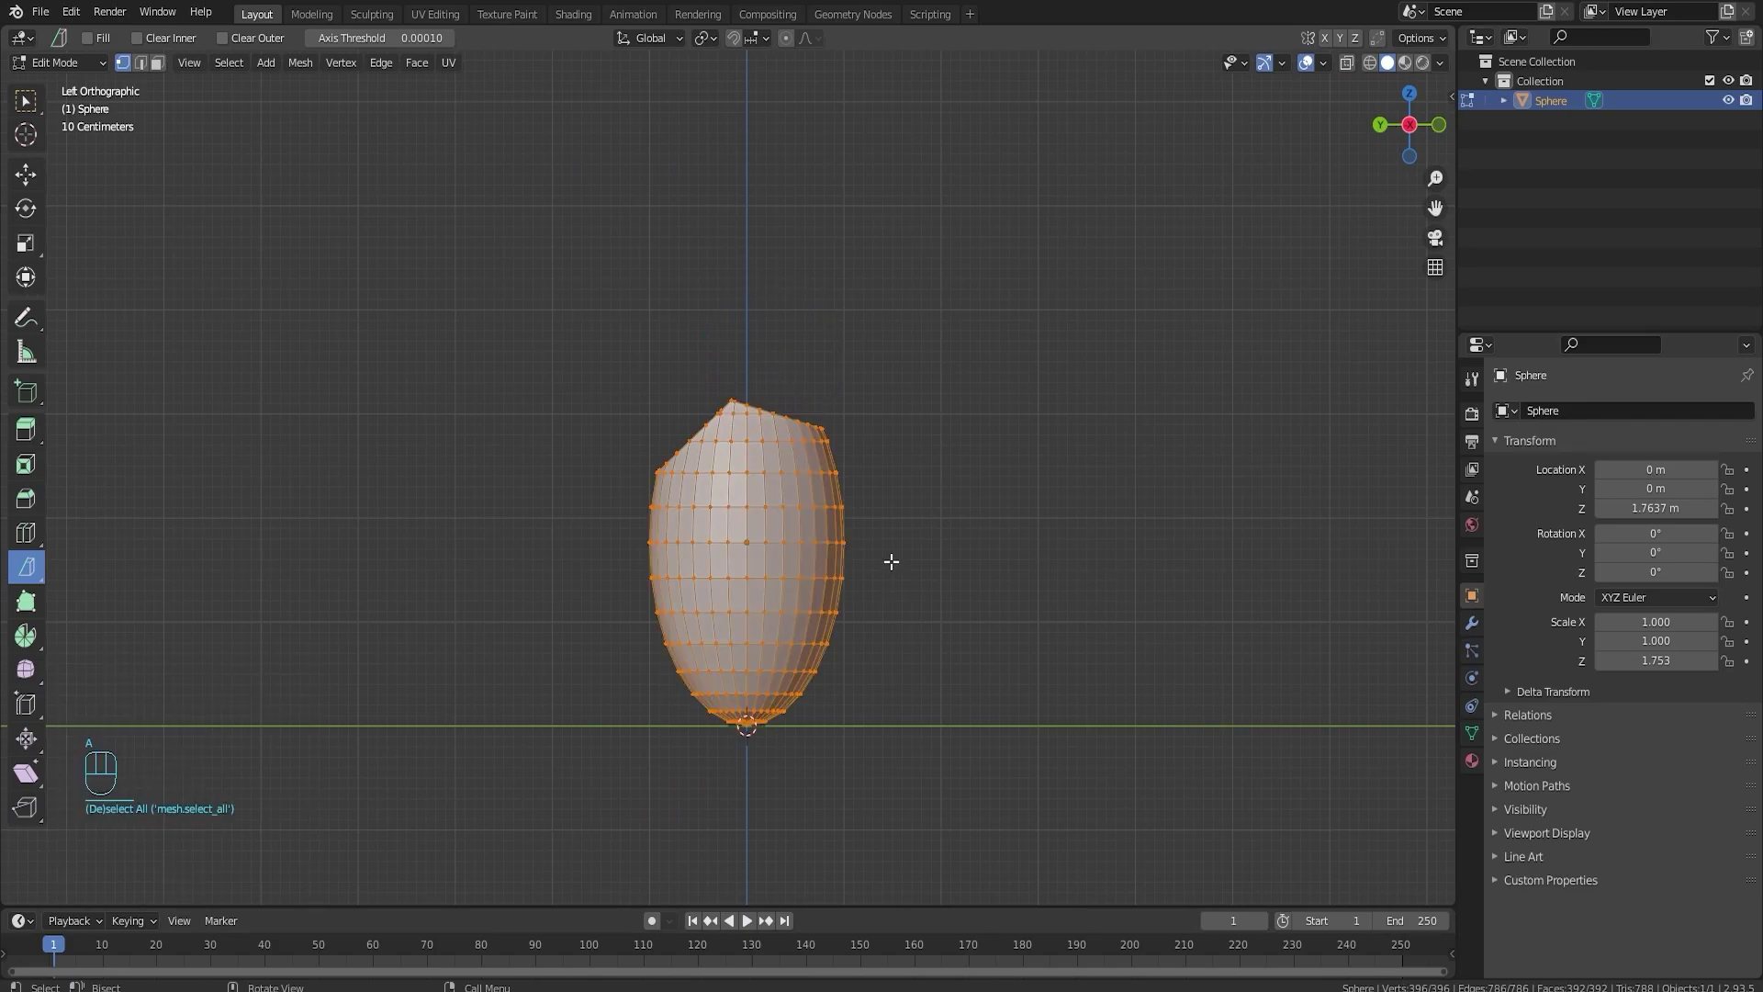
pyautogui.moveTo(776, 379); pyautogui.dragTo(883, 727)
pyautogui.click(172, 840)
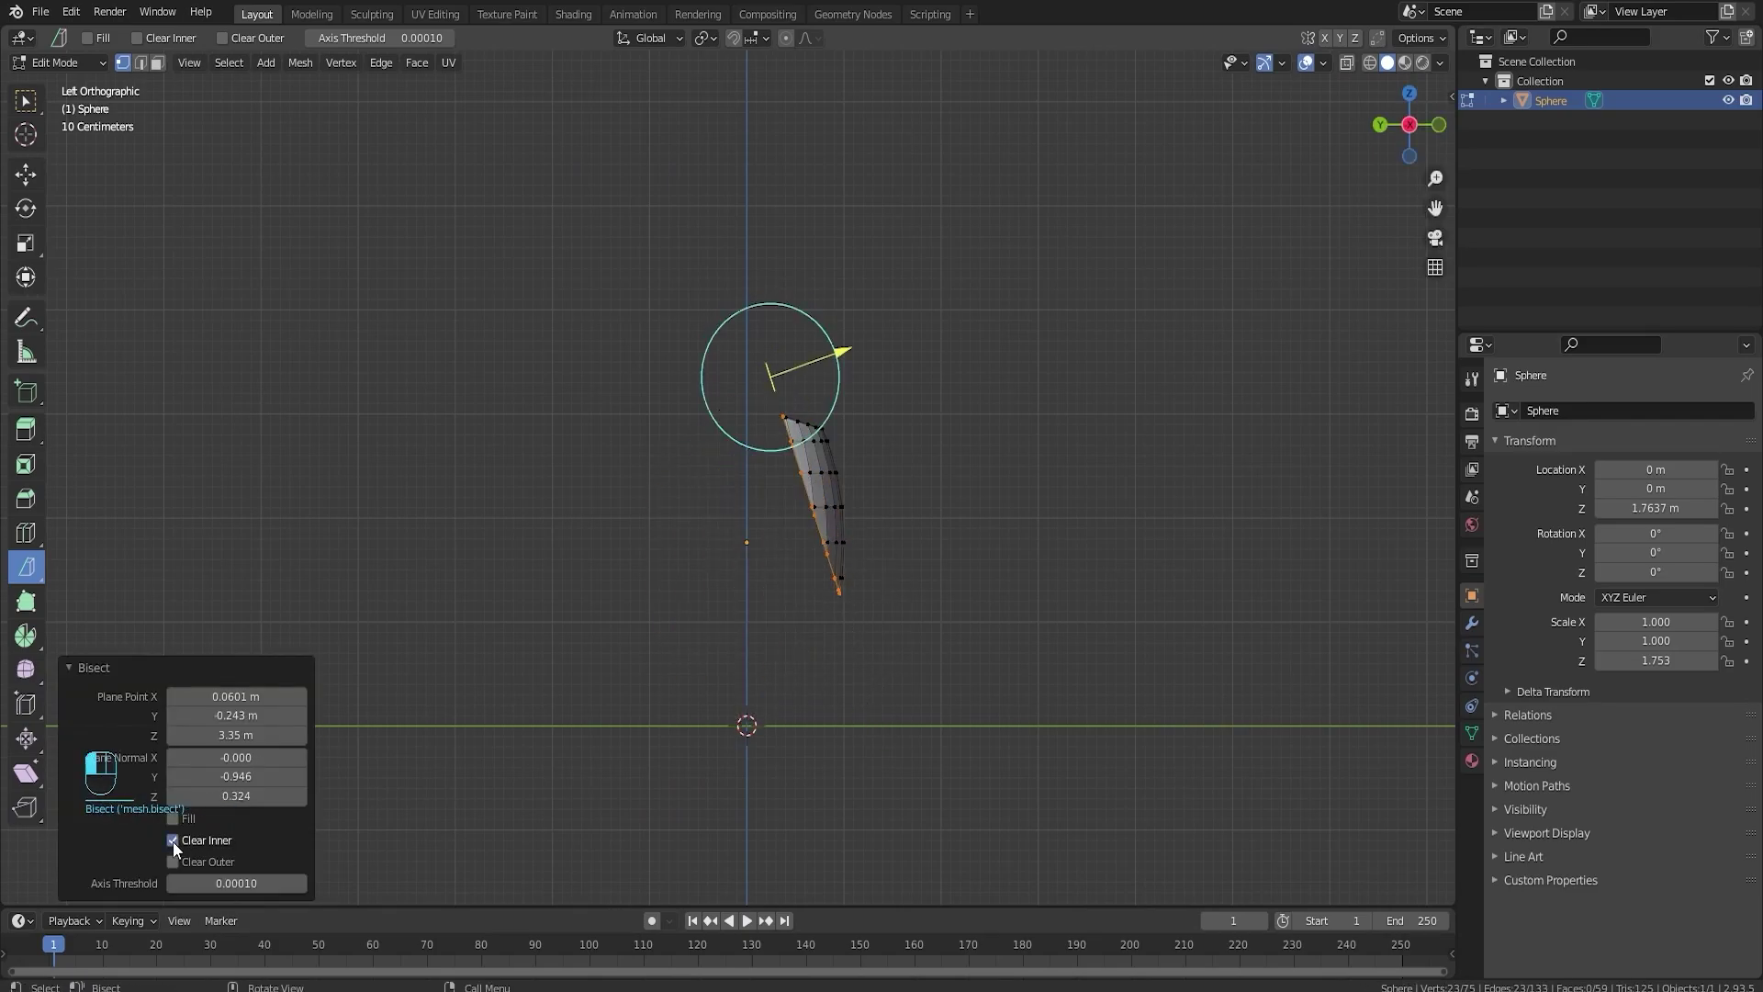
pyautogui.click(173, 840)
pyautogui.click(173, 818)
pyautogui.click(173, 862)
pyautogui.moveTo(367, 735); pyautogui.dragTo(929, 622, button='middle')
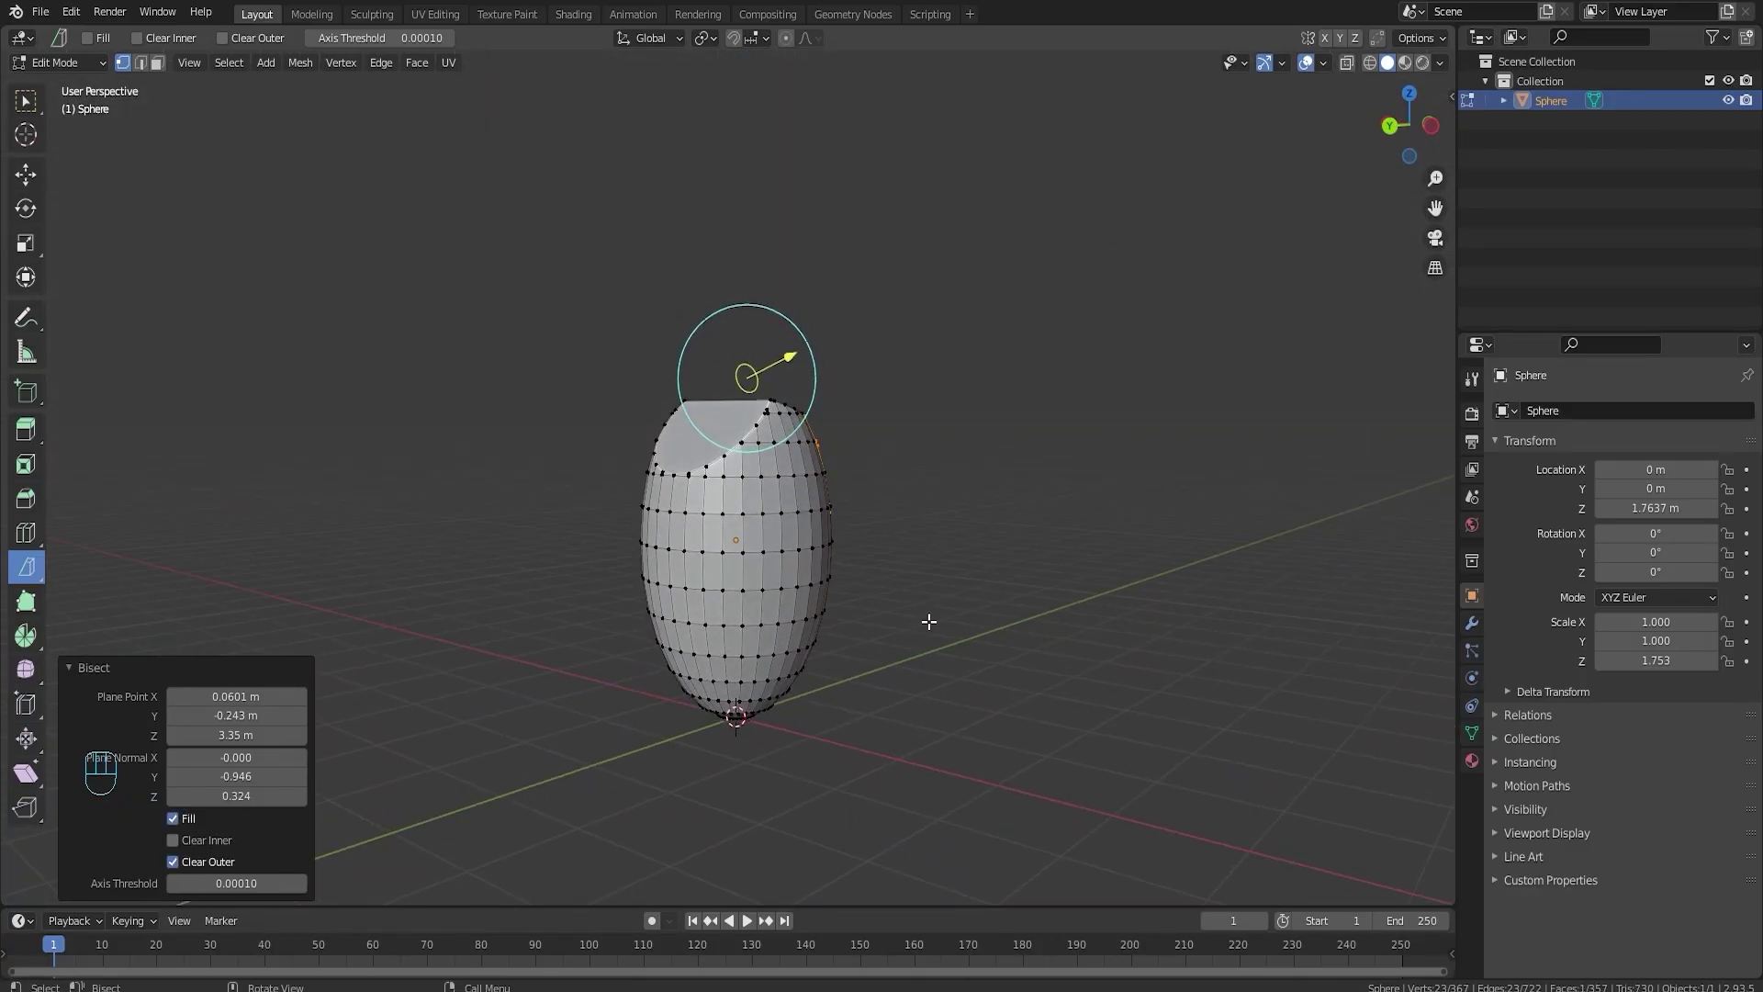
pyautogui.moveTo(795, 629); pyautogui.dragTo(895, 629, button='middle')
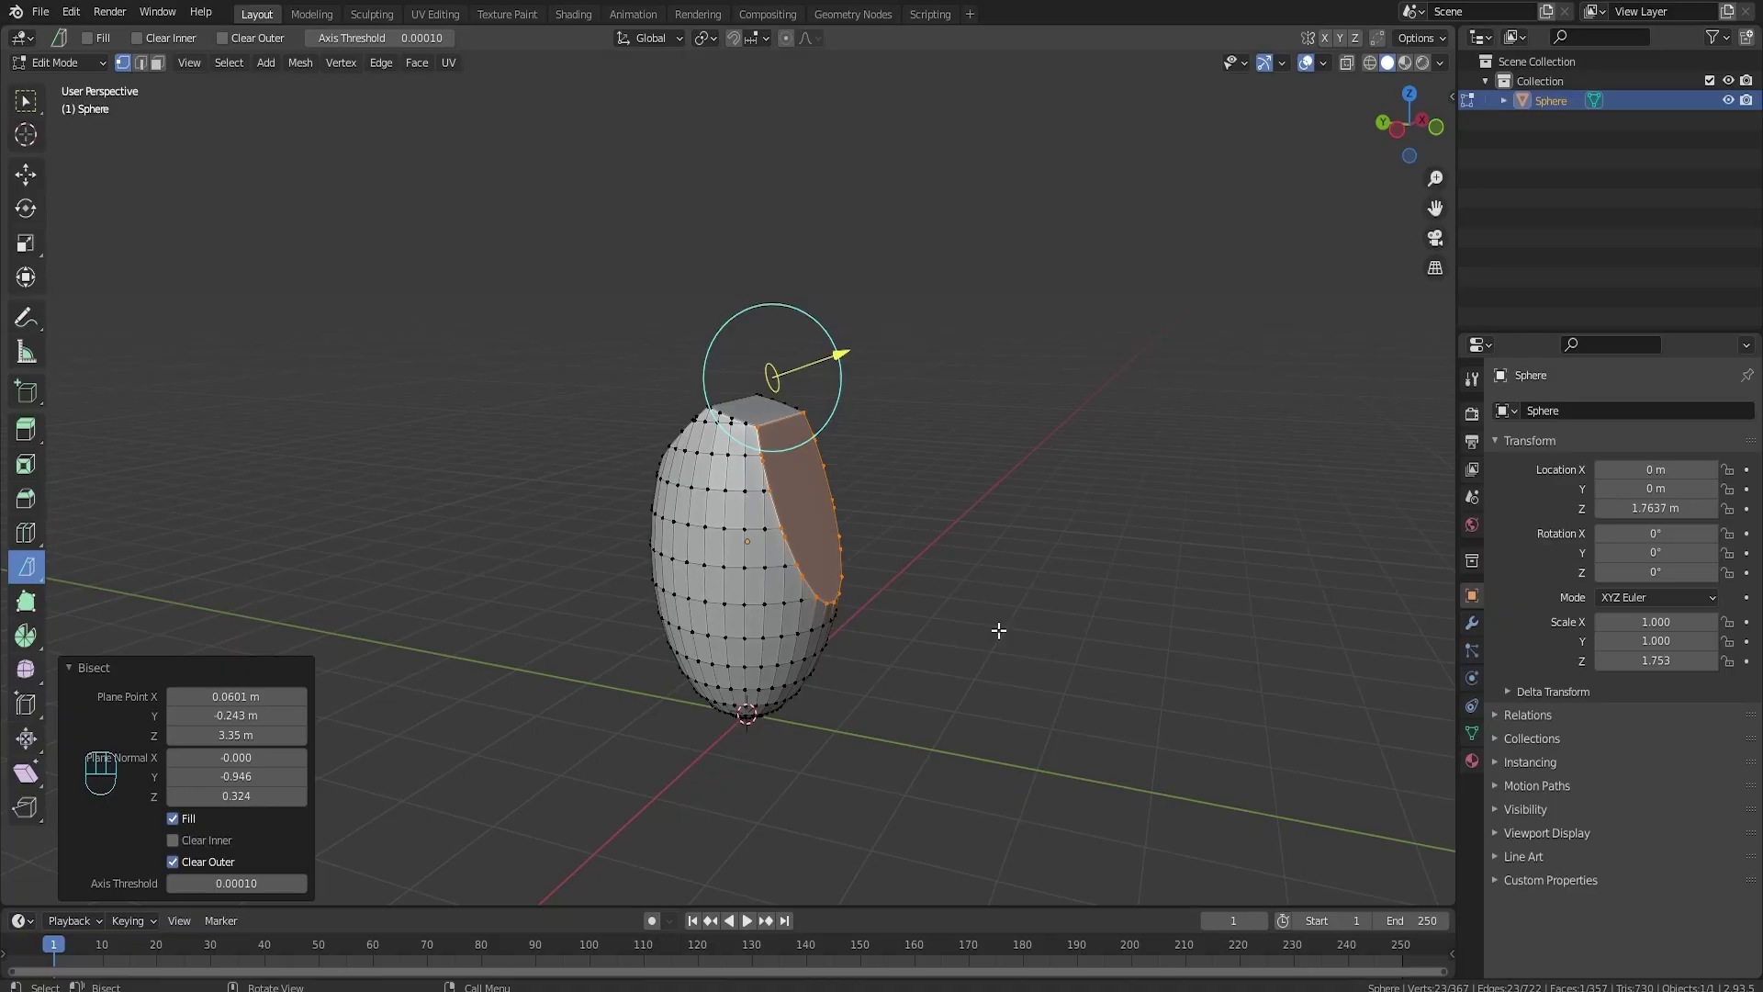
# - Slice across the sphere's top, clearing the inner side and filling the cut flat
pyautogui.press('a')
pyautogui.moveTo(1015, 610); pyautogui.dragTo(980, 610, button='middle')
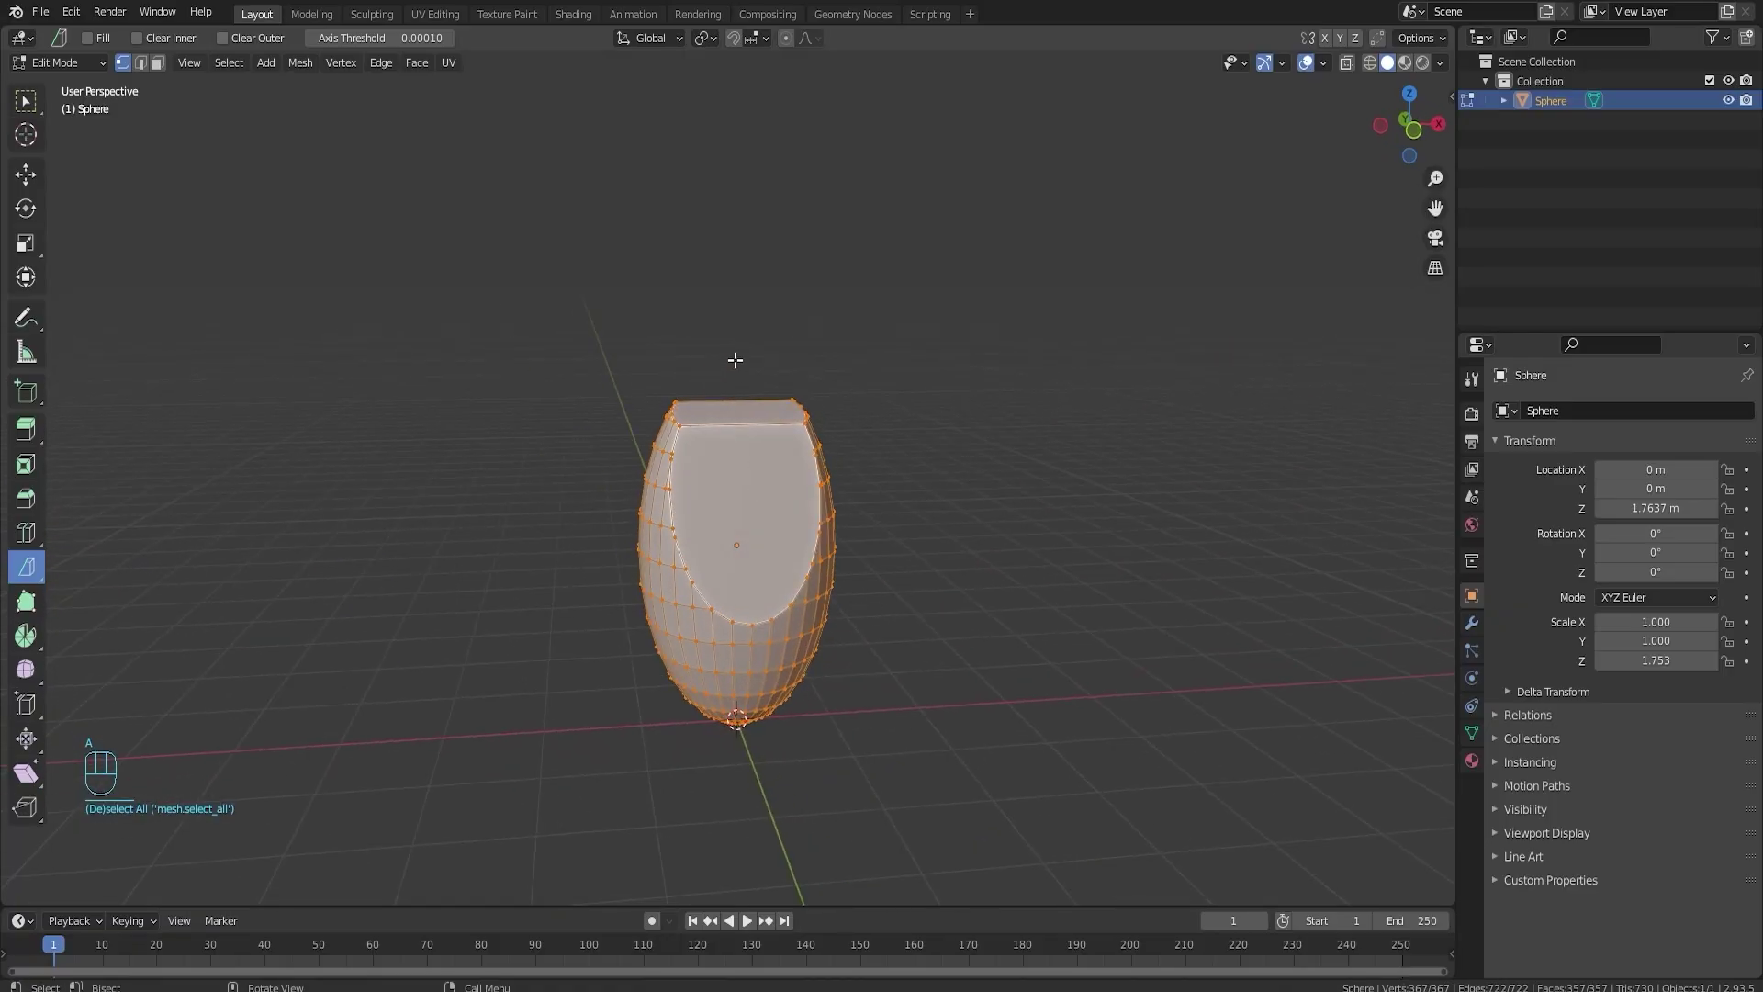
pyautogui.moveTo(736, 360); pyautogui.dragTo(566, 632)
pyautogui.moveTo(594, 699); pyautogui.dragTo(591, 701)
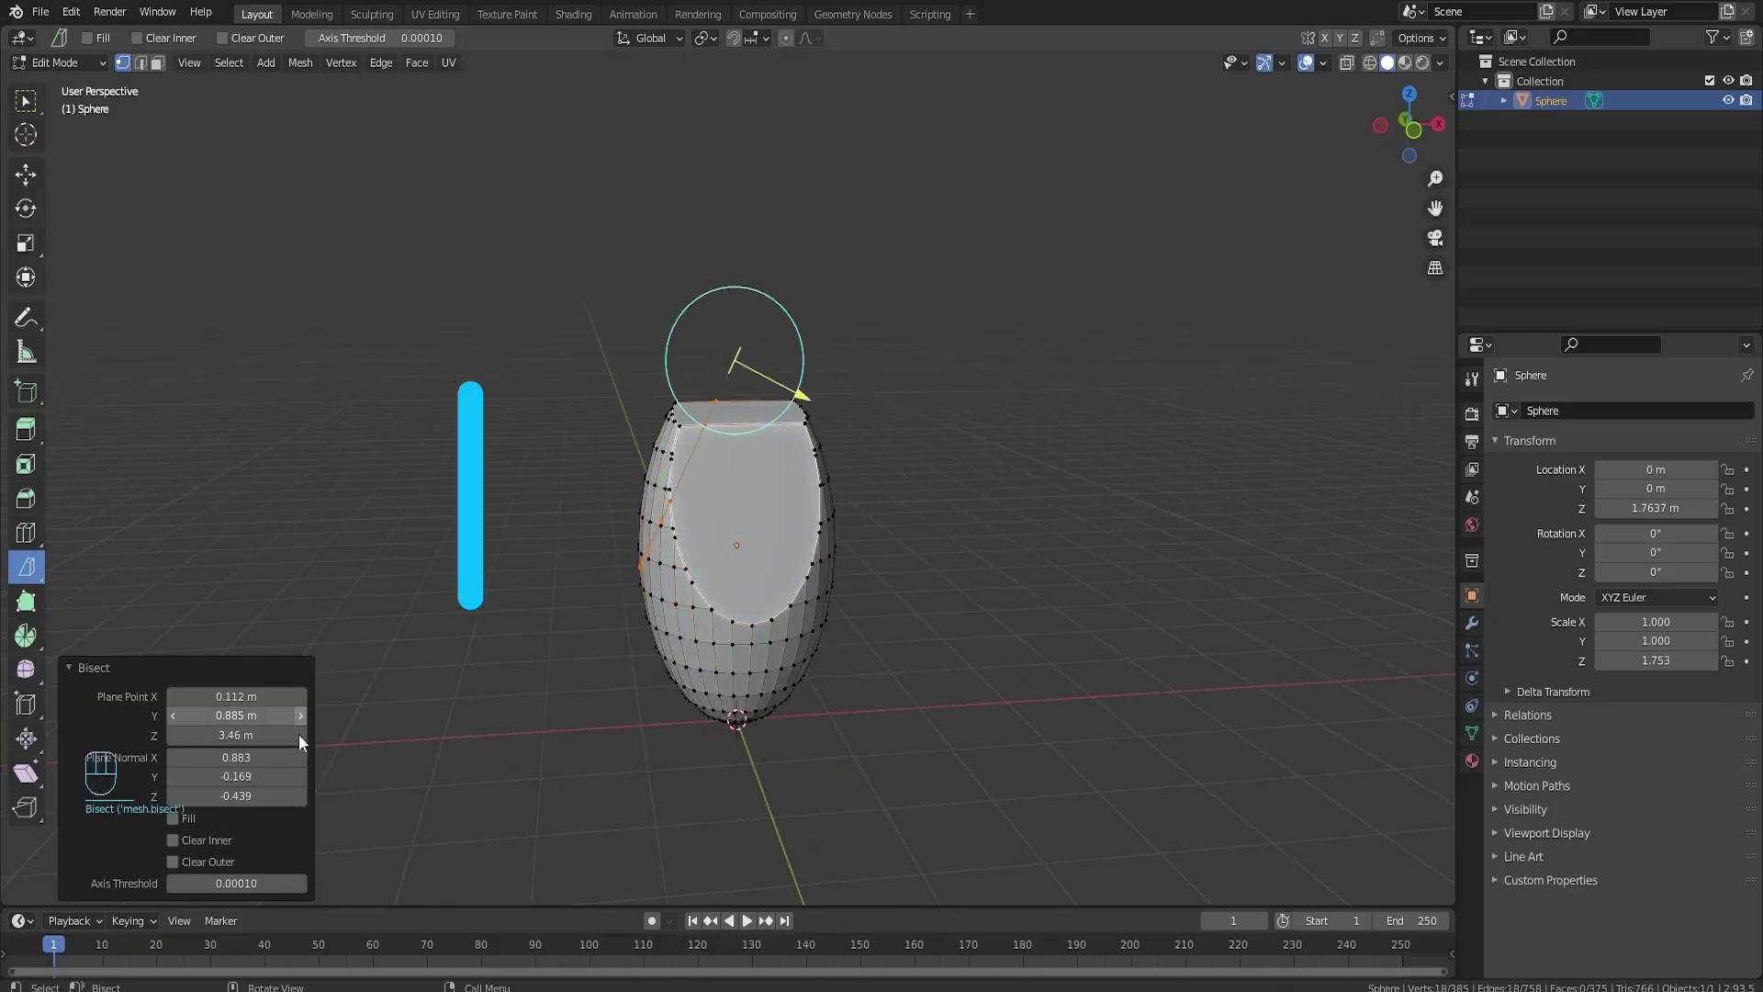
pyautogui.click(172, 841)
pyautogui.click(173, 818)
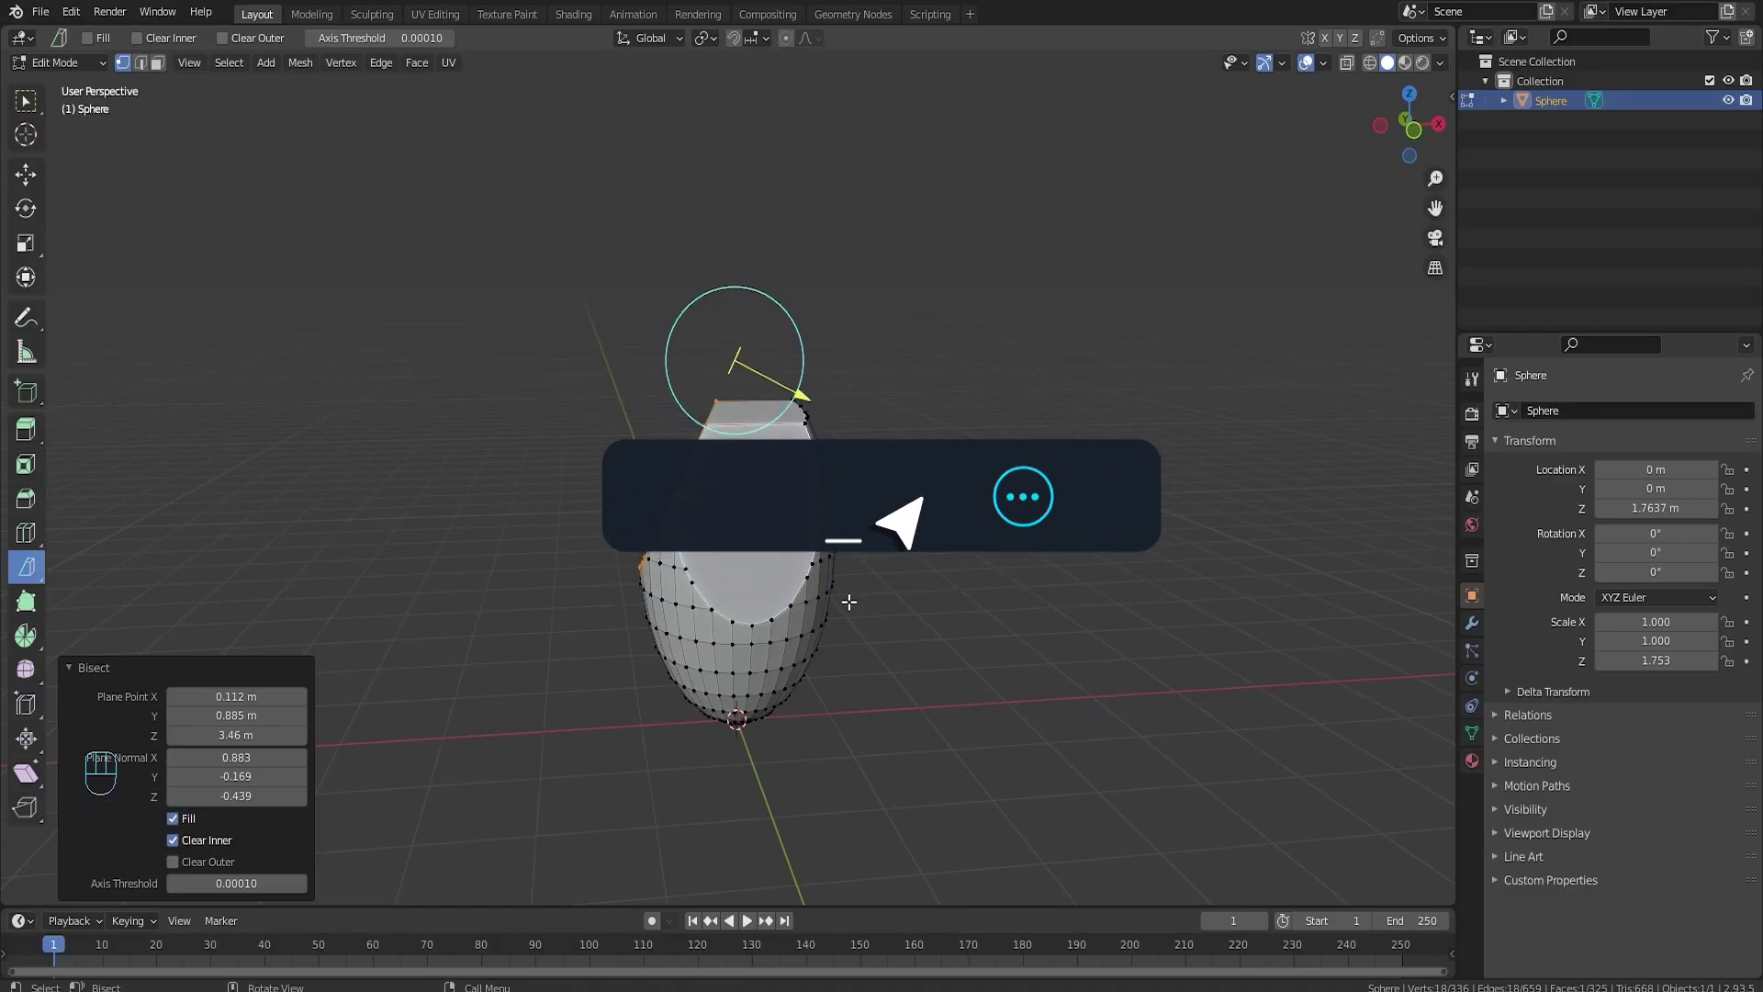
pyautogui.moveTo(782, 570); pyautogui.dragTo(808, 598, button='middle')
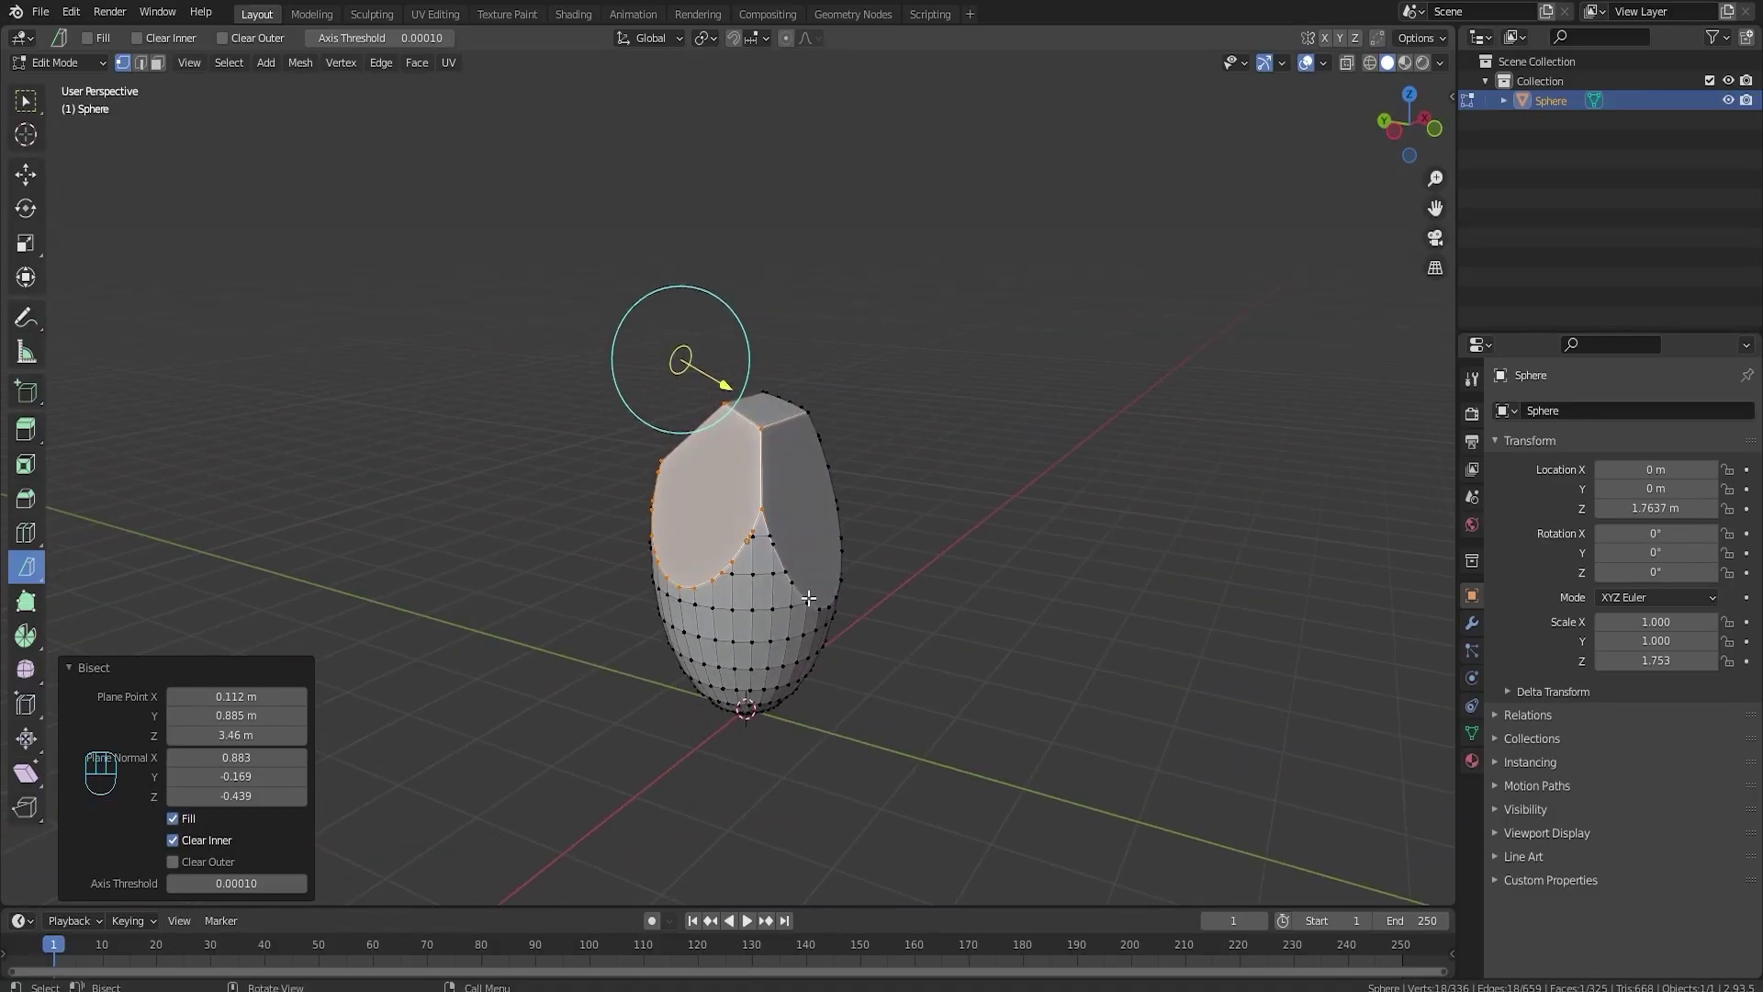
# - Slice from the top to the lower right, clearing the outer part
pyautogui.press('a')
pyautogui.moveTo(894, 550); pyautogui.dragTo(910, 486, button='middle')
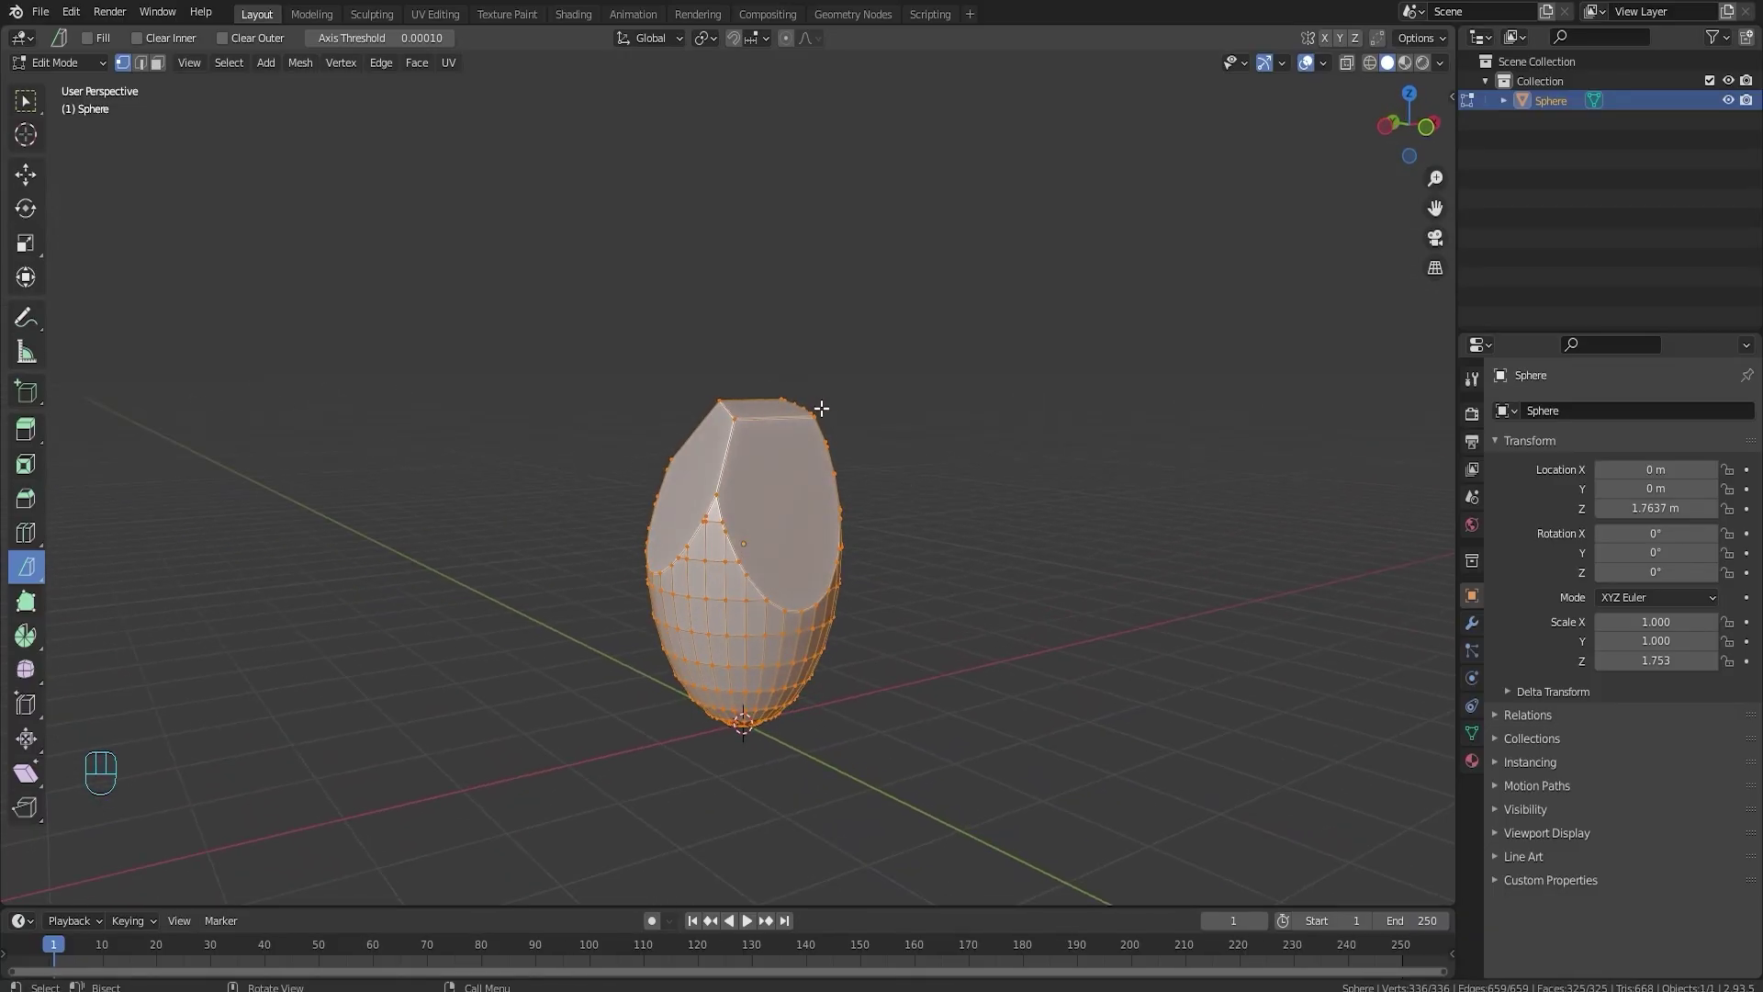
pyautogui.moveTo(744, 322); pyautogui.dragTo(893, 673)
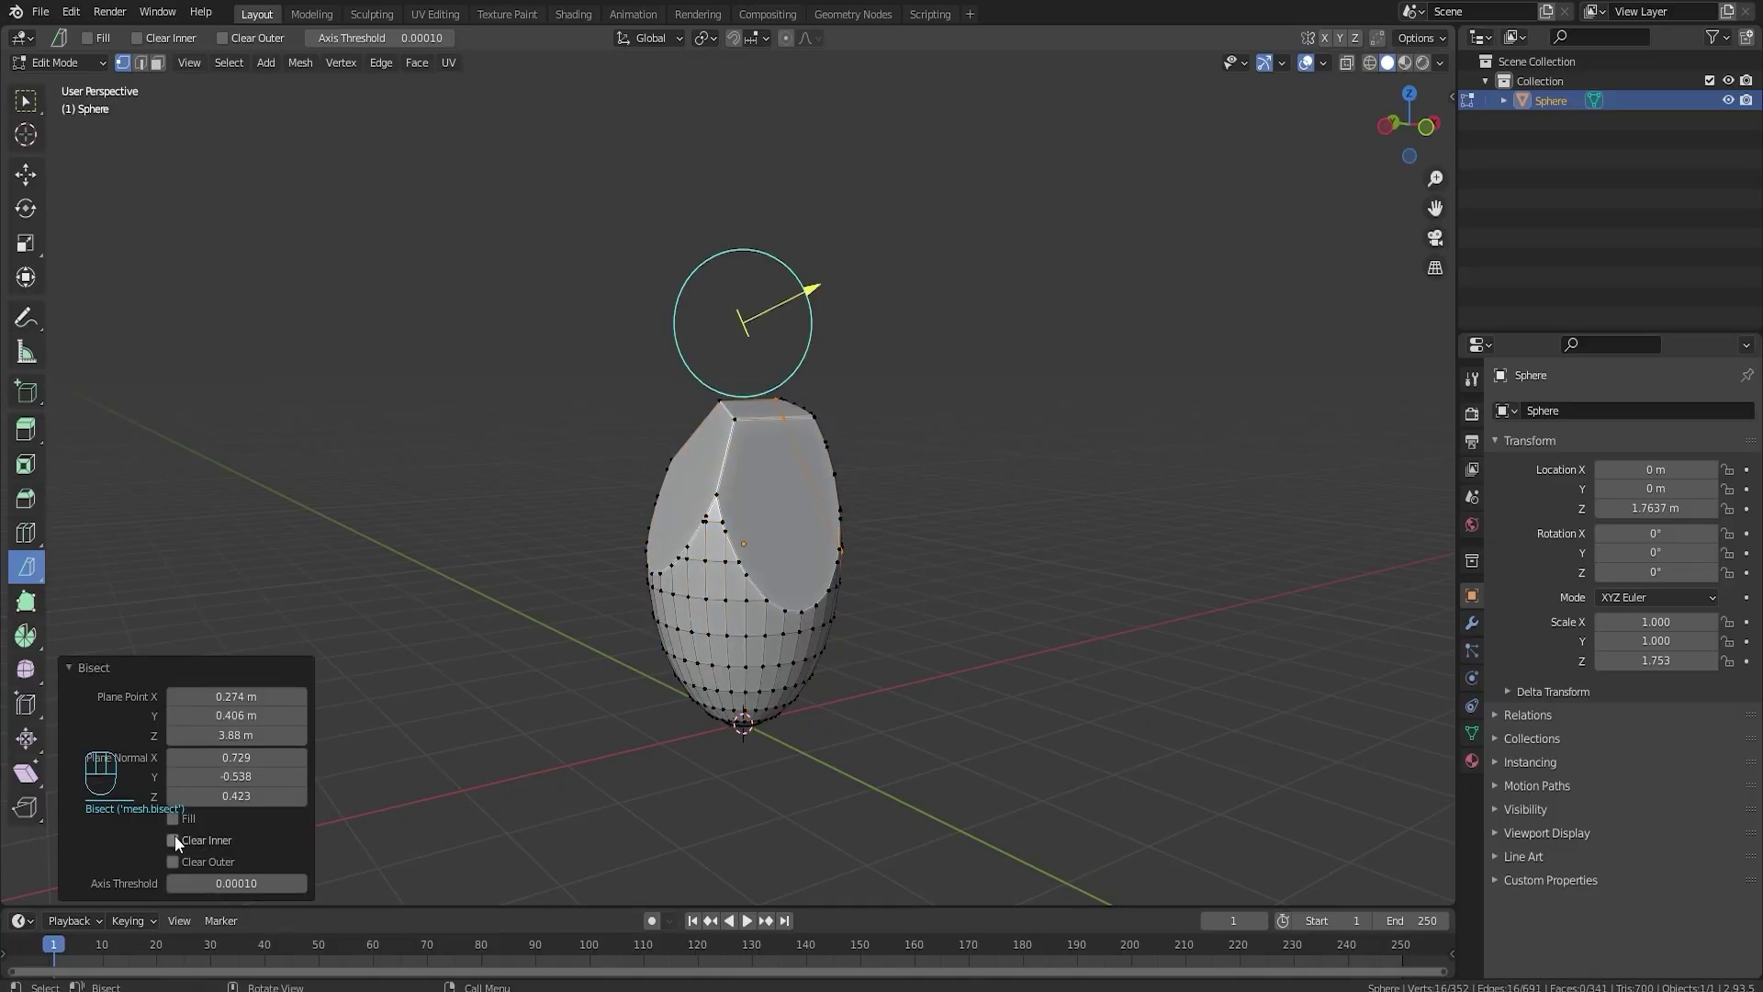
pyautogui.click(173, 861)
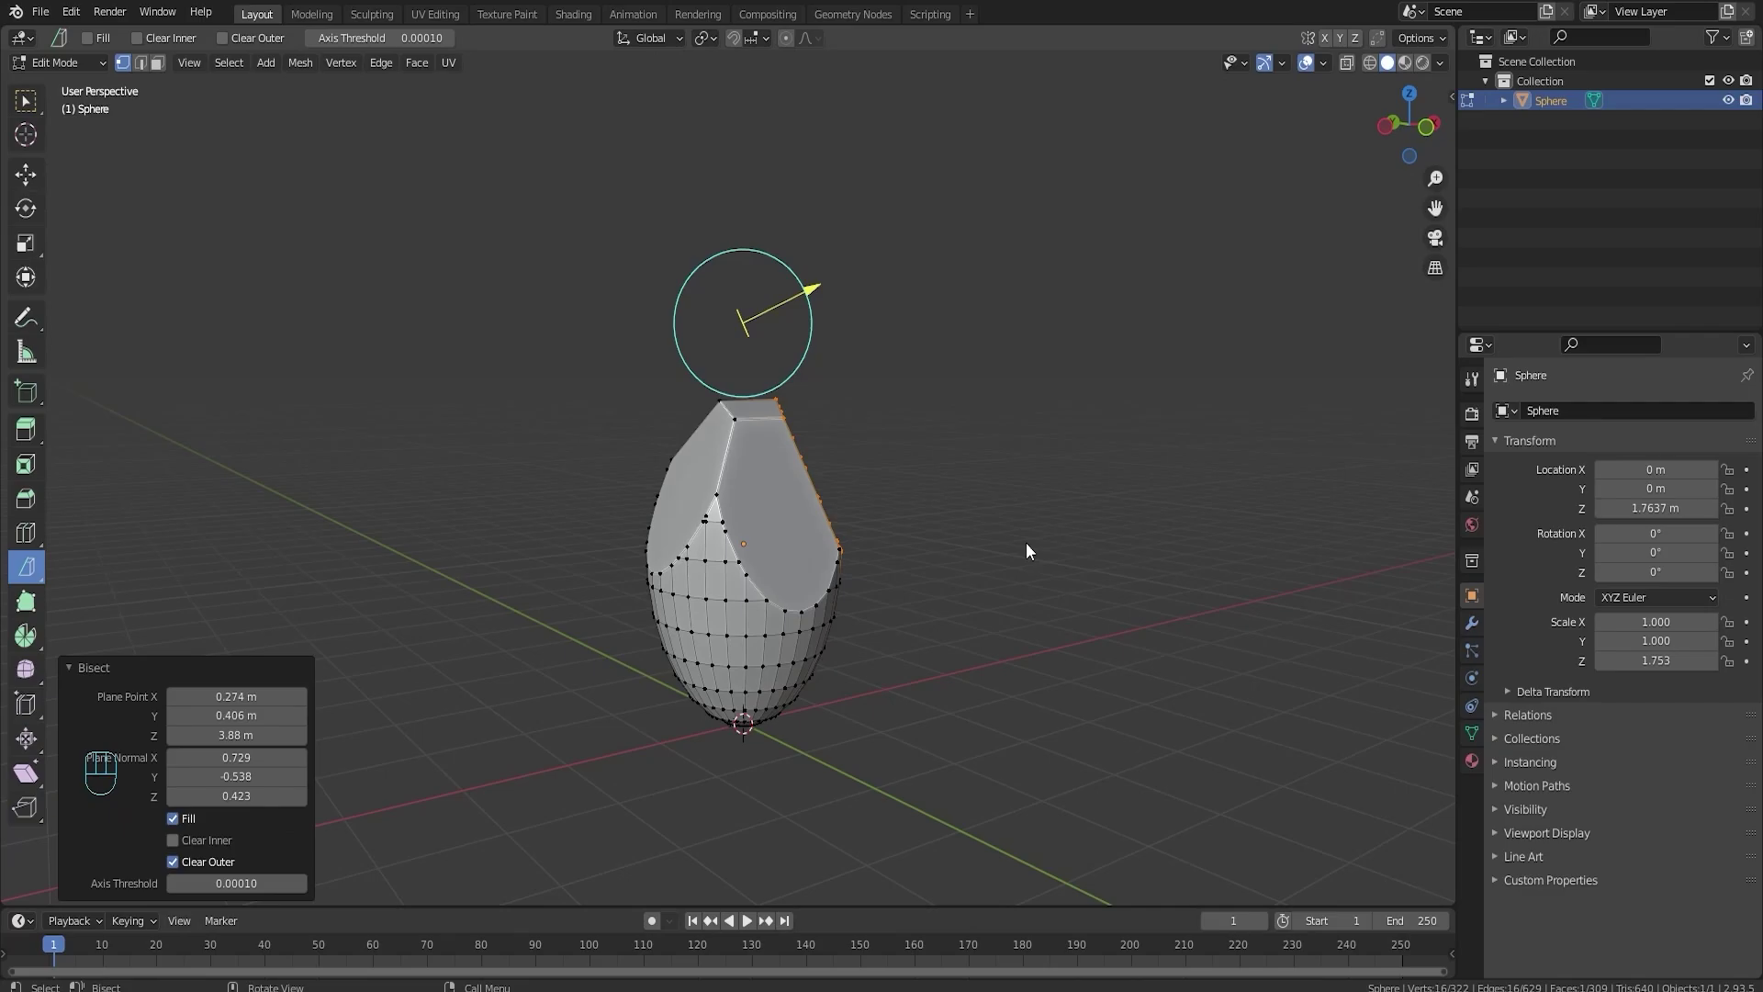
pyautogui.moveTo(1027, 551); pyautogui.dragTo(542, 534, button='middle')
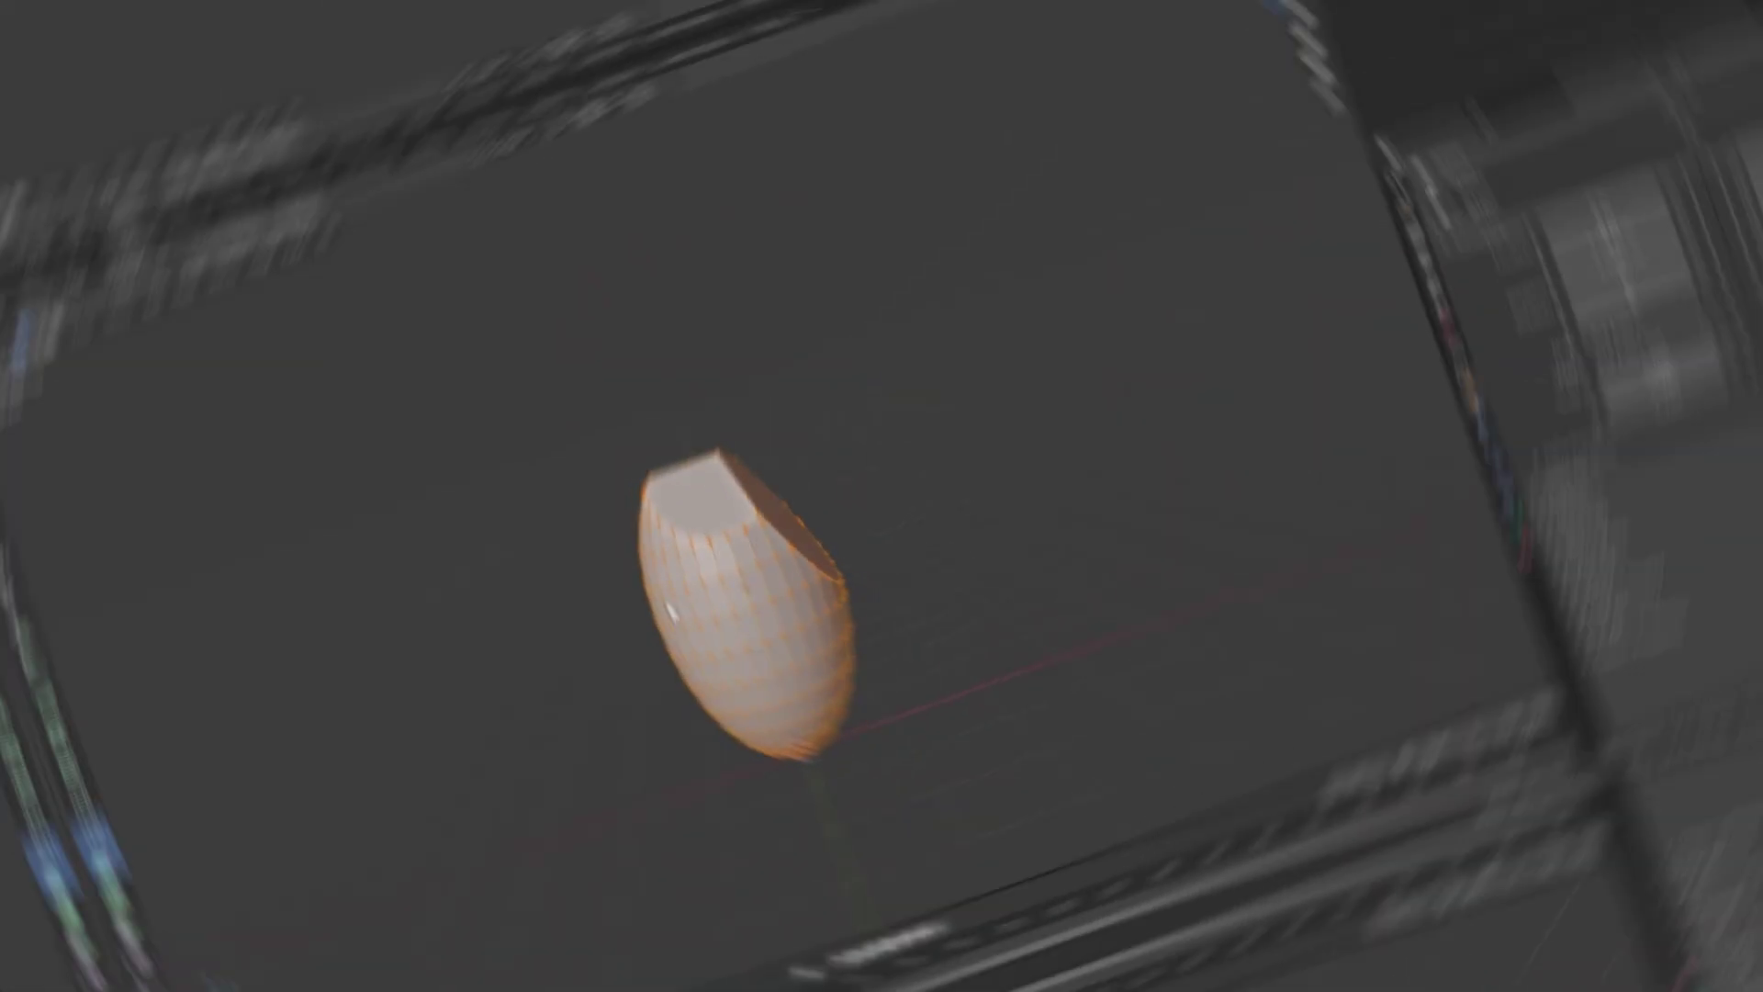
# - Slice down the left side with Clear Inner and Fill, then return to Object Mode
pyautogui.press('a')
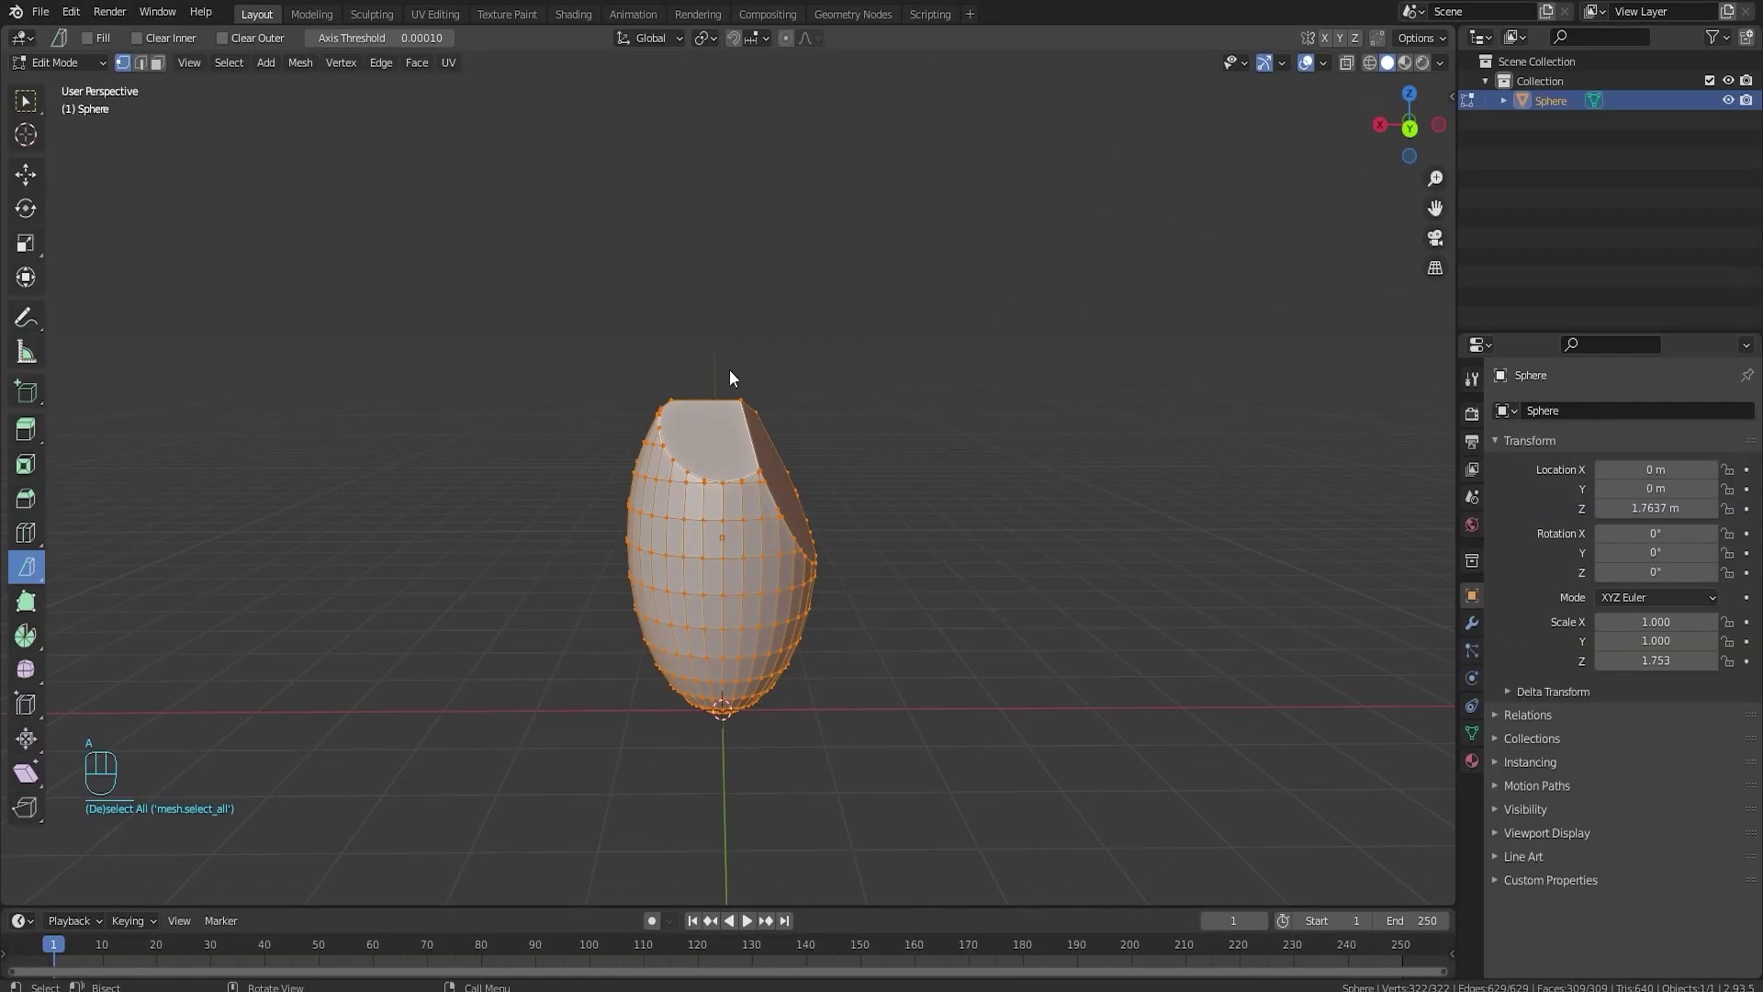
pyautogui.moveTo(723, 355); pyautogui.dragTo(619, 709)
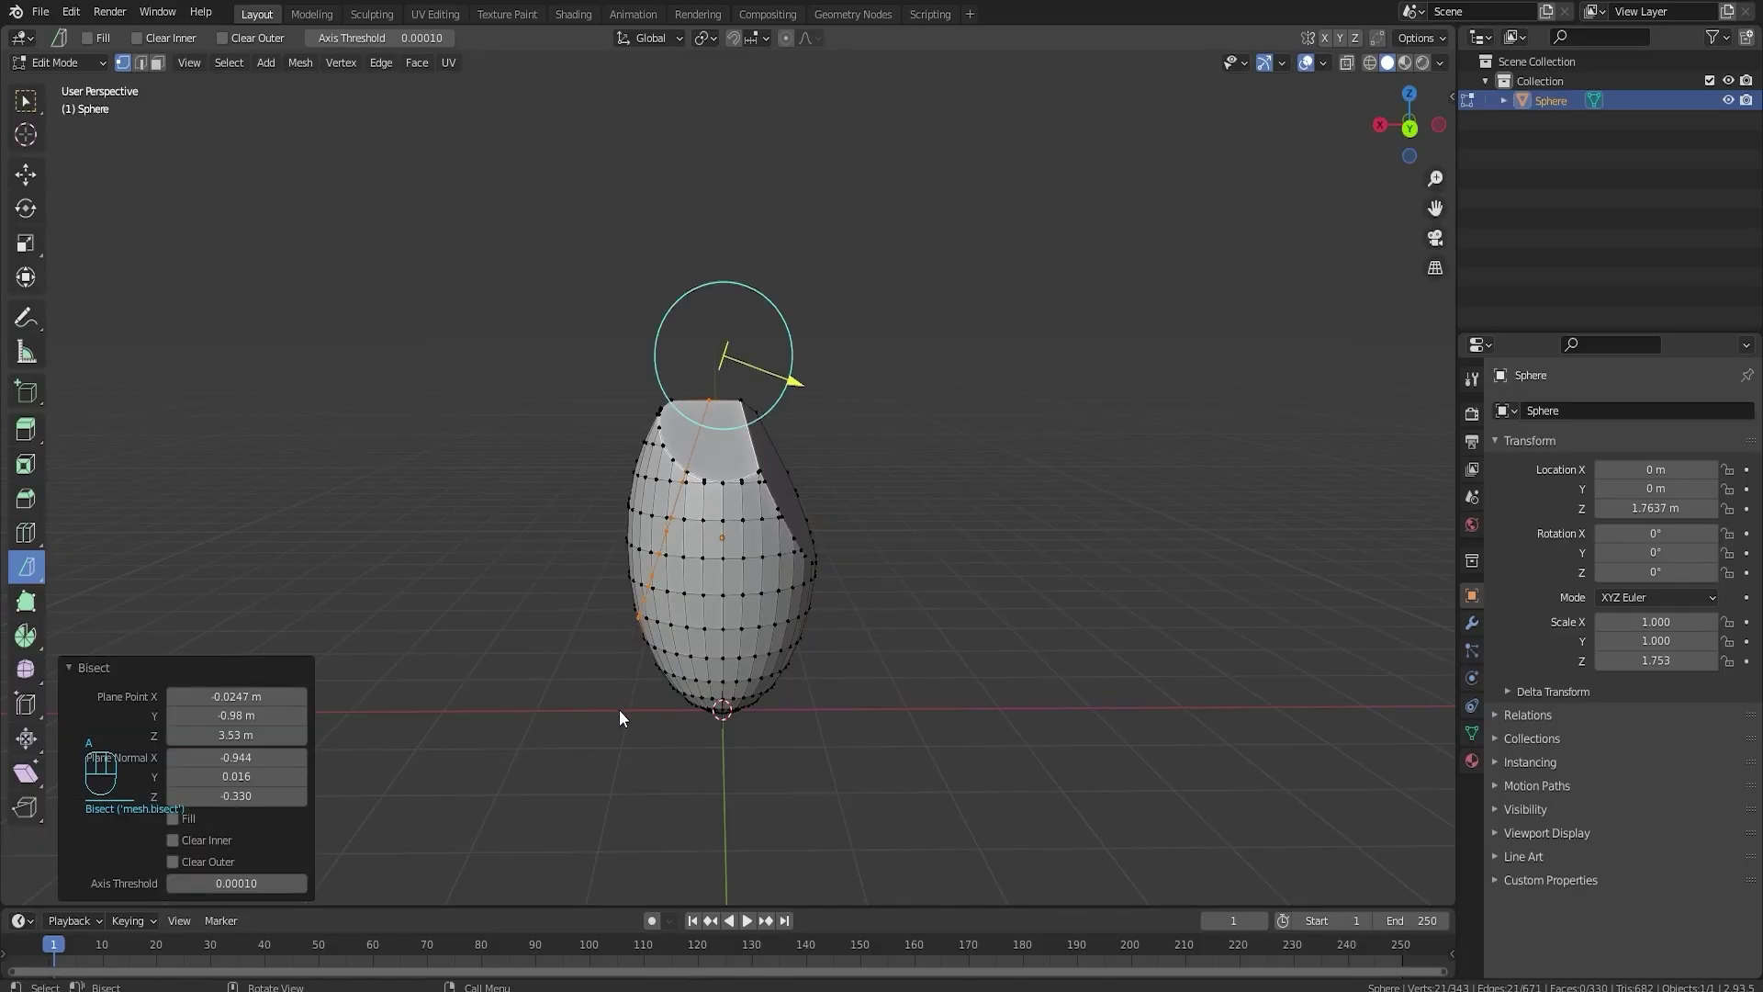
pyautogui.click(170, 840)
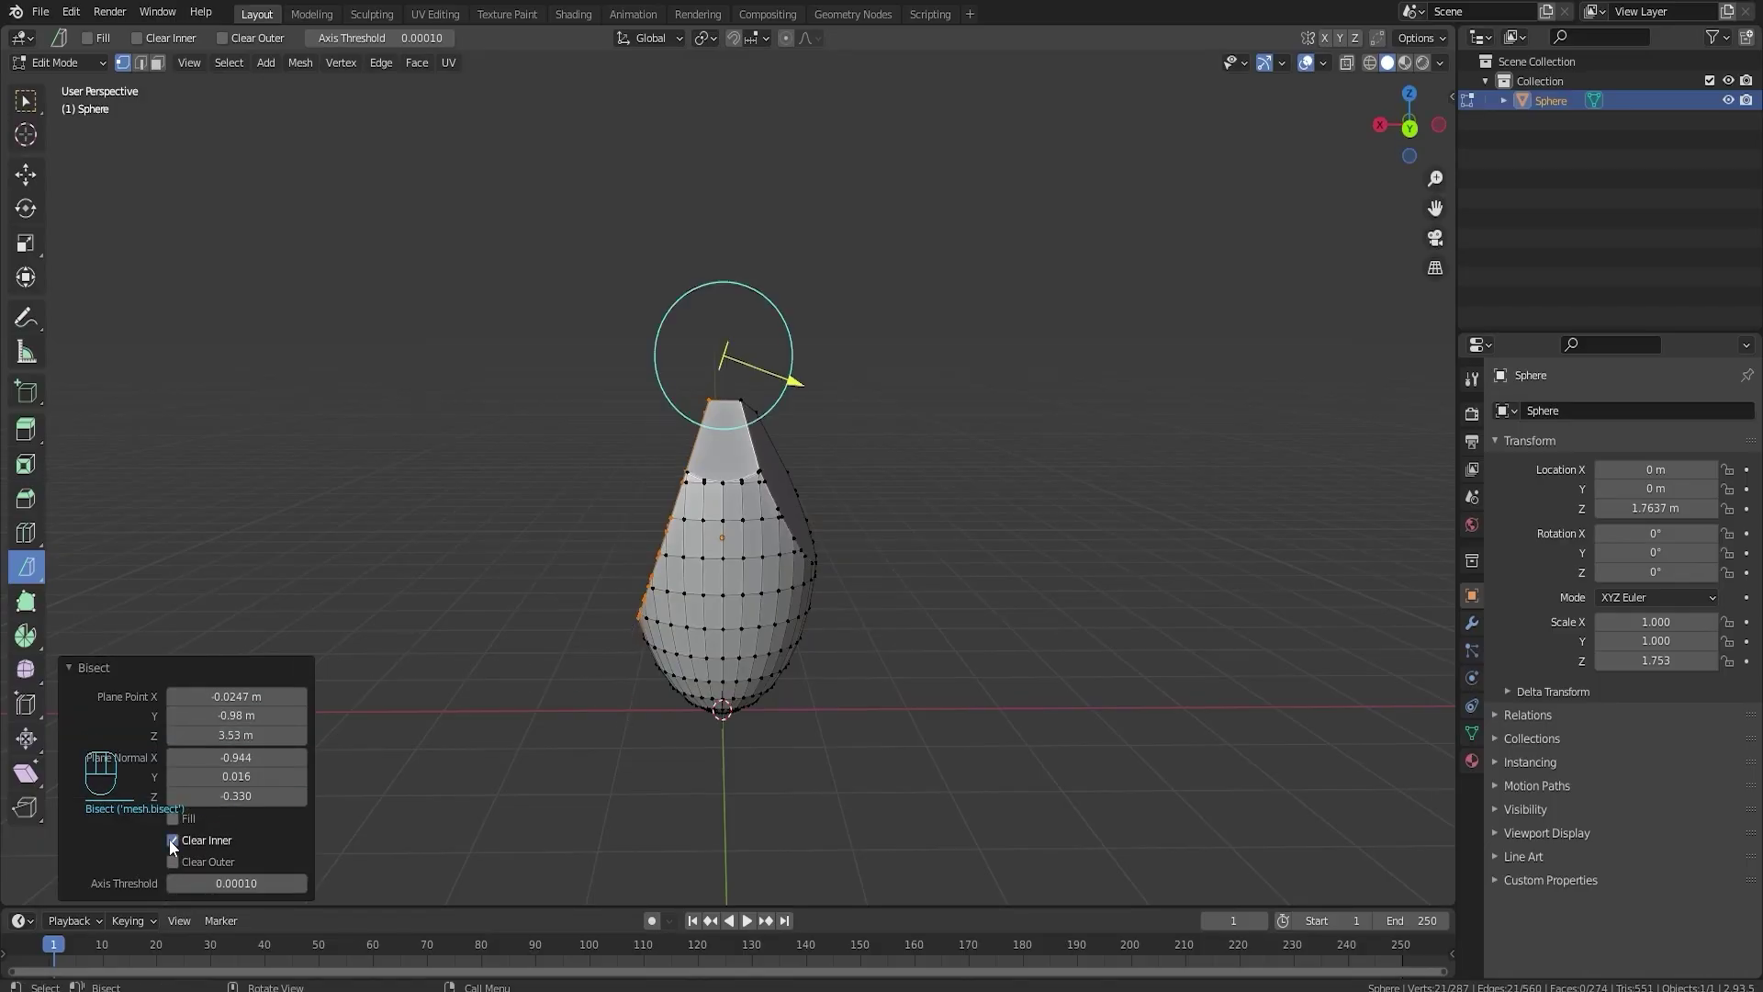
pyautogui.click(172, 818)
pyautogui.moveTo(1056, 634); pyautogui.dragTo(940, 577, button='middle')
pyautogui.press('Tab')
# - Slice horizontally across the rock's lower part, clearing the inner side and capping a flat bottom
pyautogui.press('Tab')
pyautogui.press('Tab')
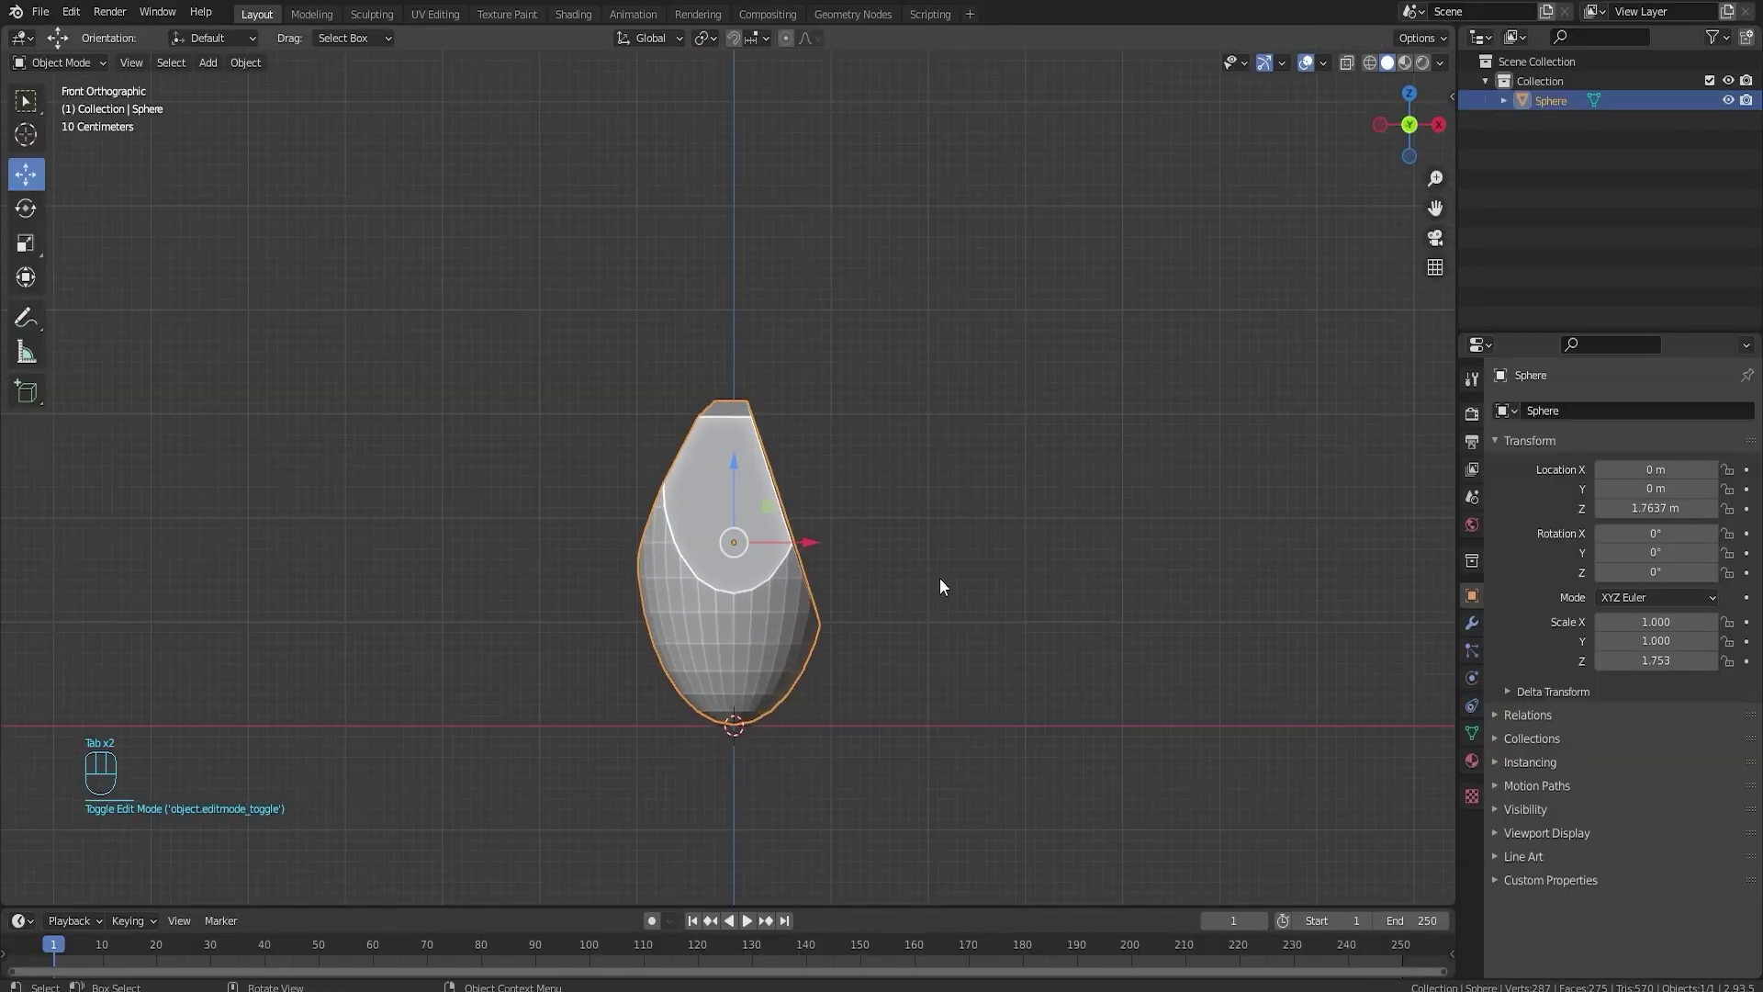
pyautogui.press('Tab')
pyautogui.press('a')
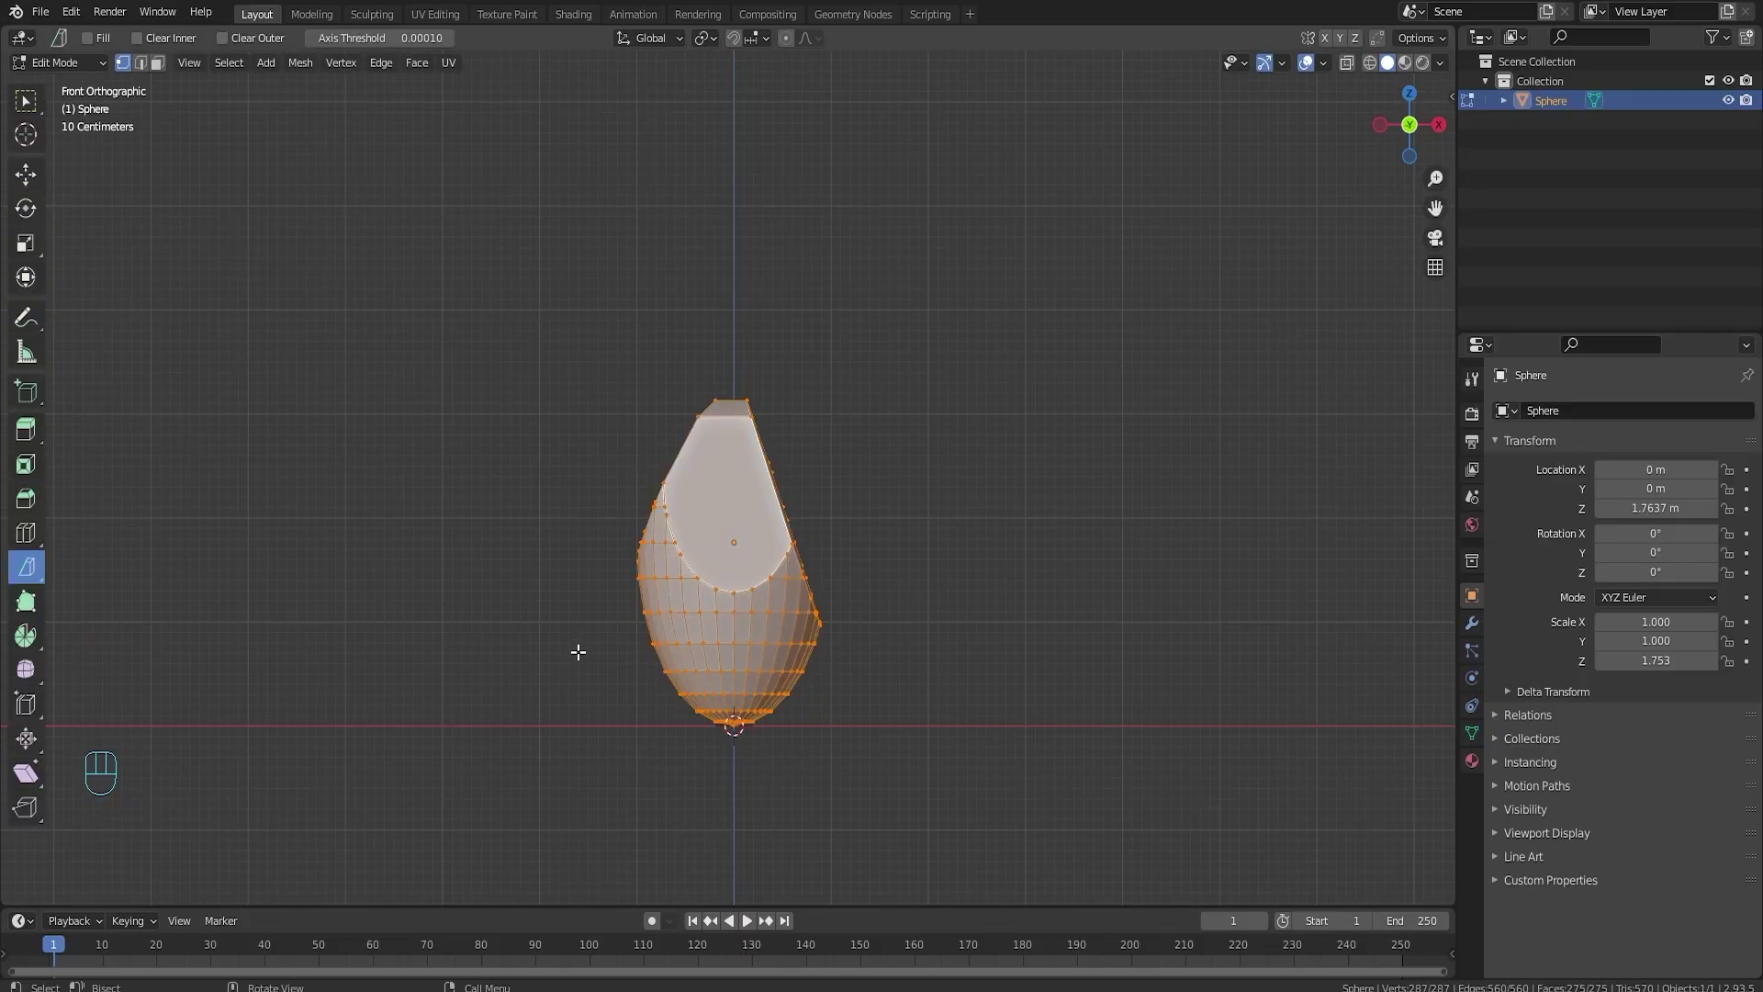
pyautogui.moveTo(576, 628); pyautogui.dragTo(909, 631)
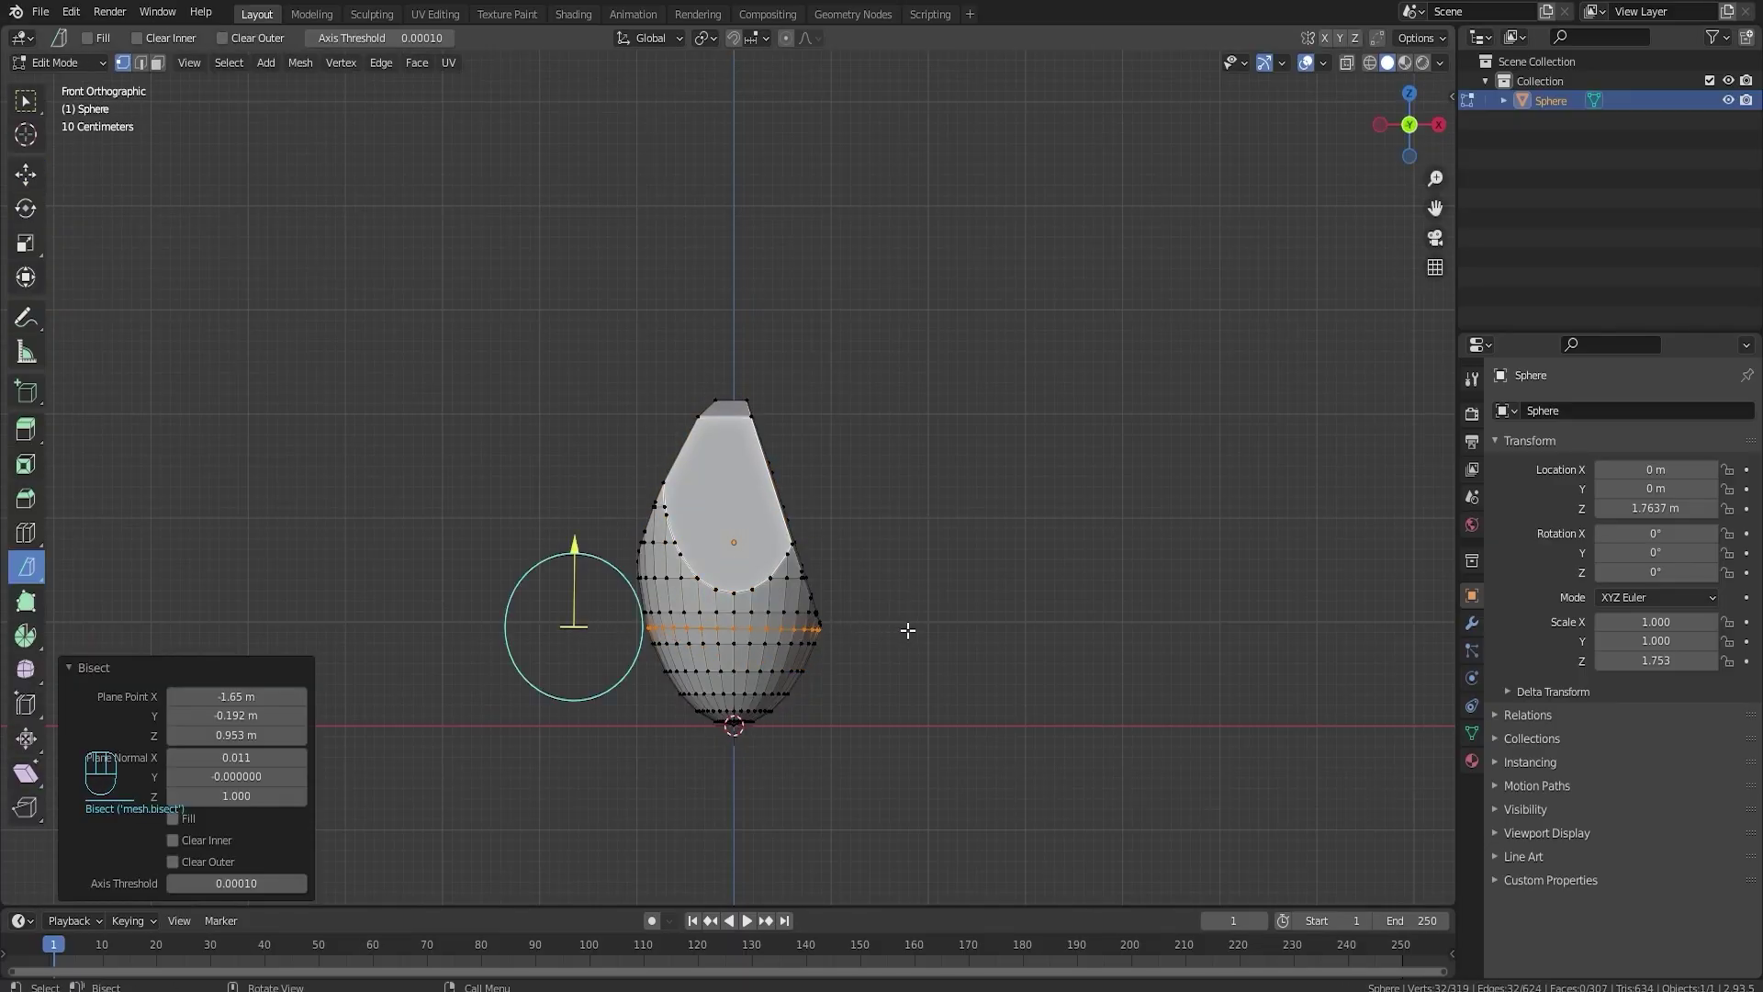
pyautogui.click(174, 861)
pyautogui.click(174, 861)
pyautogui.click(173, 840)
pyautogui.click(173, 818)
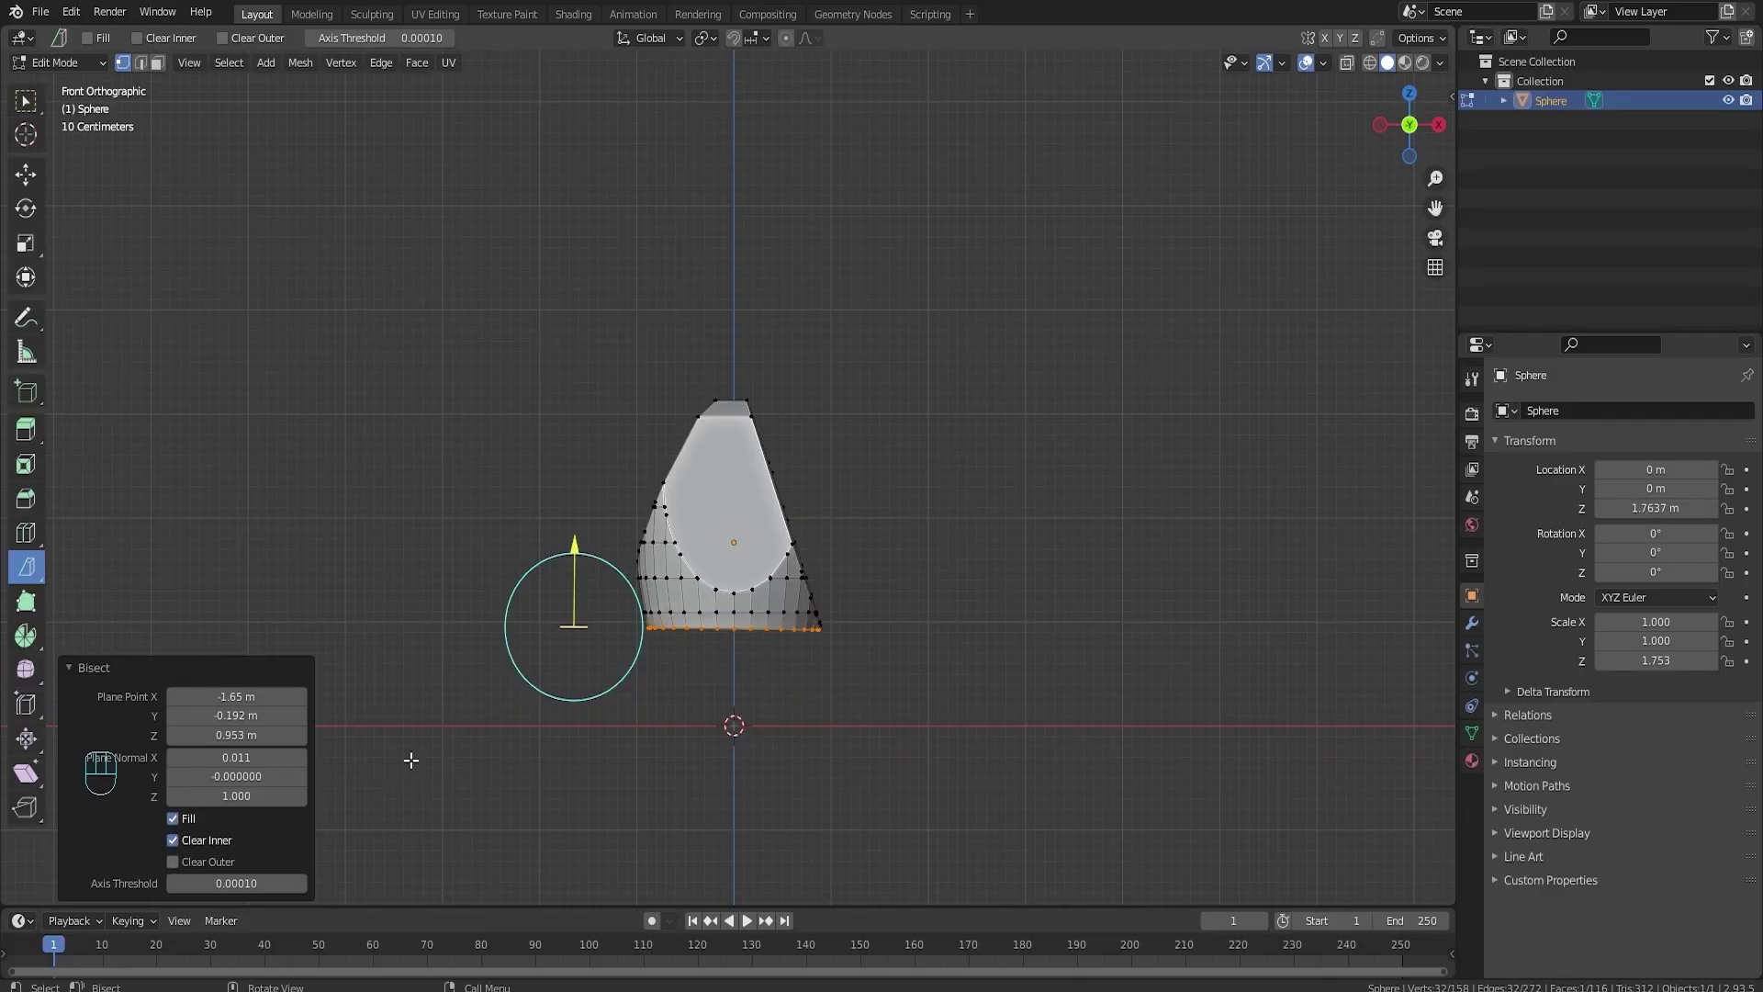
pyautogui.press('Tab')
pyautogui.moveTo(845, 538); pyautogui.dragTo(709, 562, button='middle')
# - Slice down the rock's right side and trim off the outer sliver
pyautogui.press('Tab')
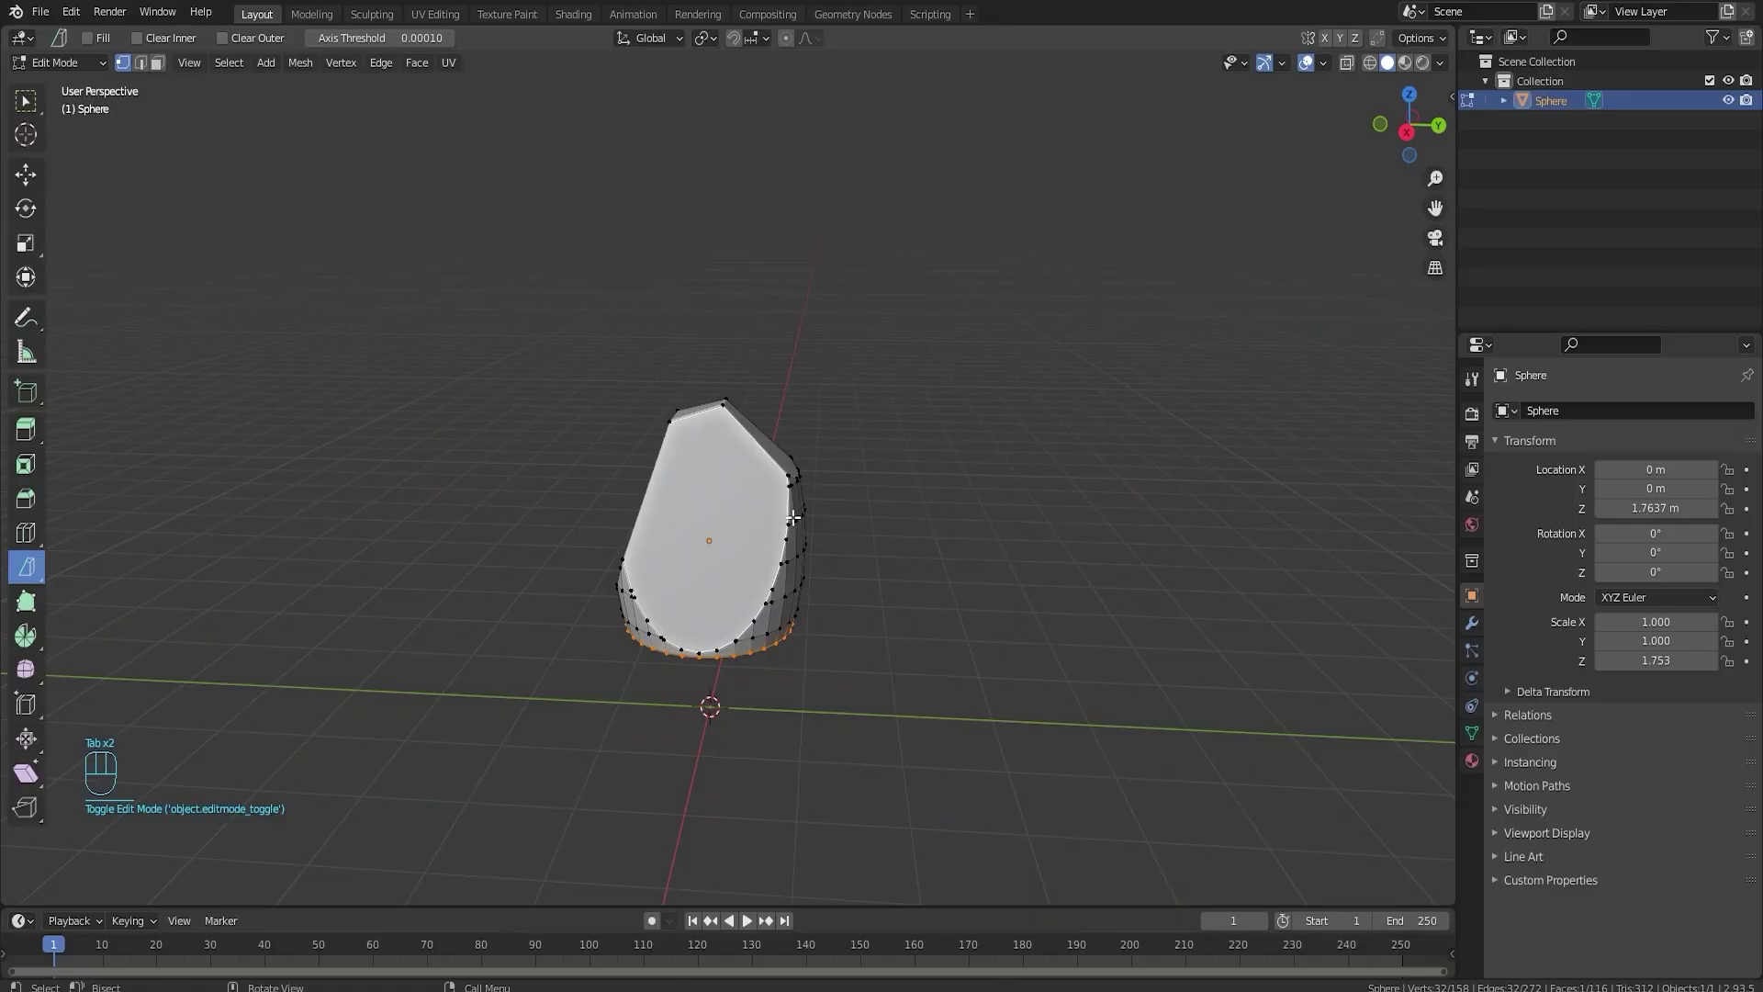
pyautogui.moveTo(793, 518); pyautogui.dragTo(811, 488, button='middle')
pyautogui.press('a')
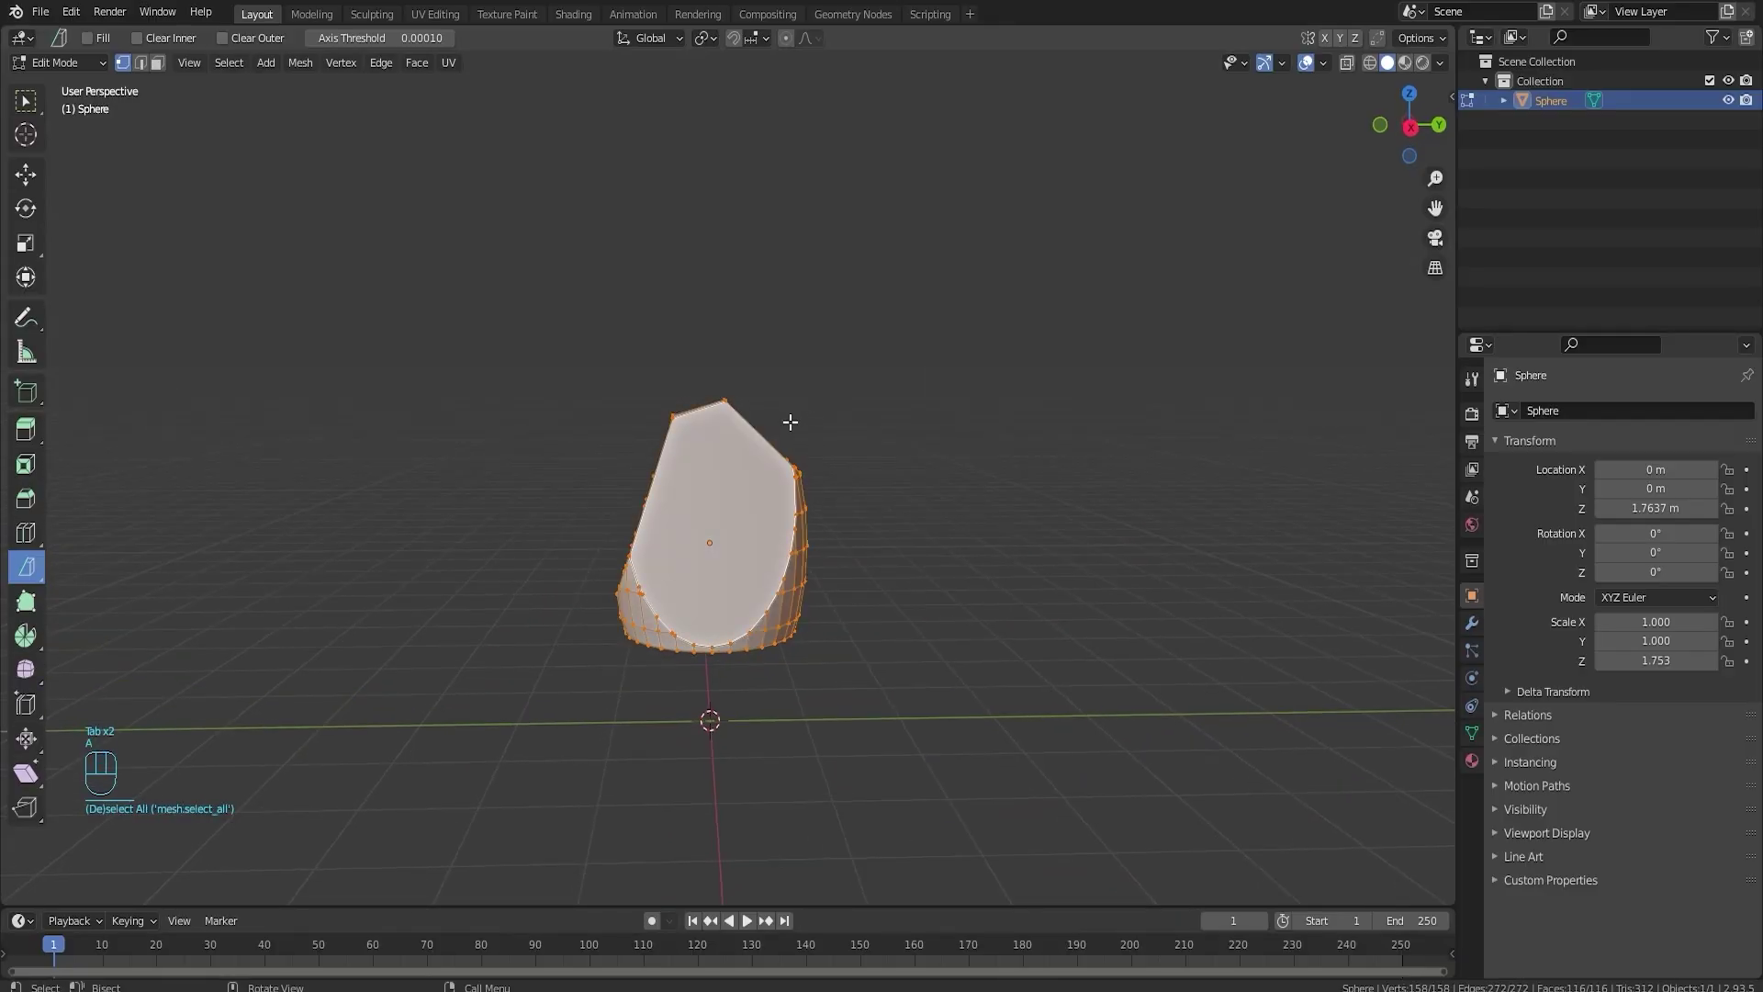
pyautogui.moveTo(770, 425); pyautogui.dragTo(824, 709)
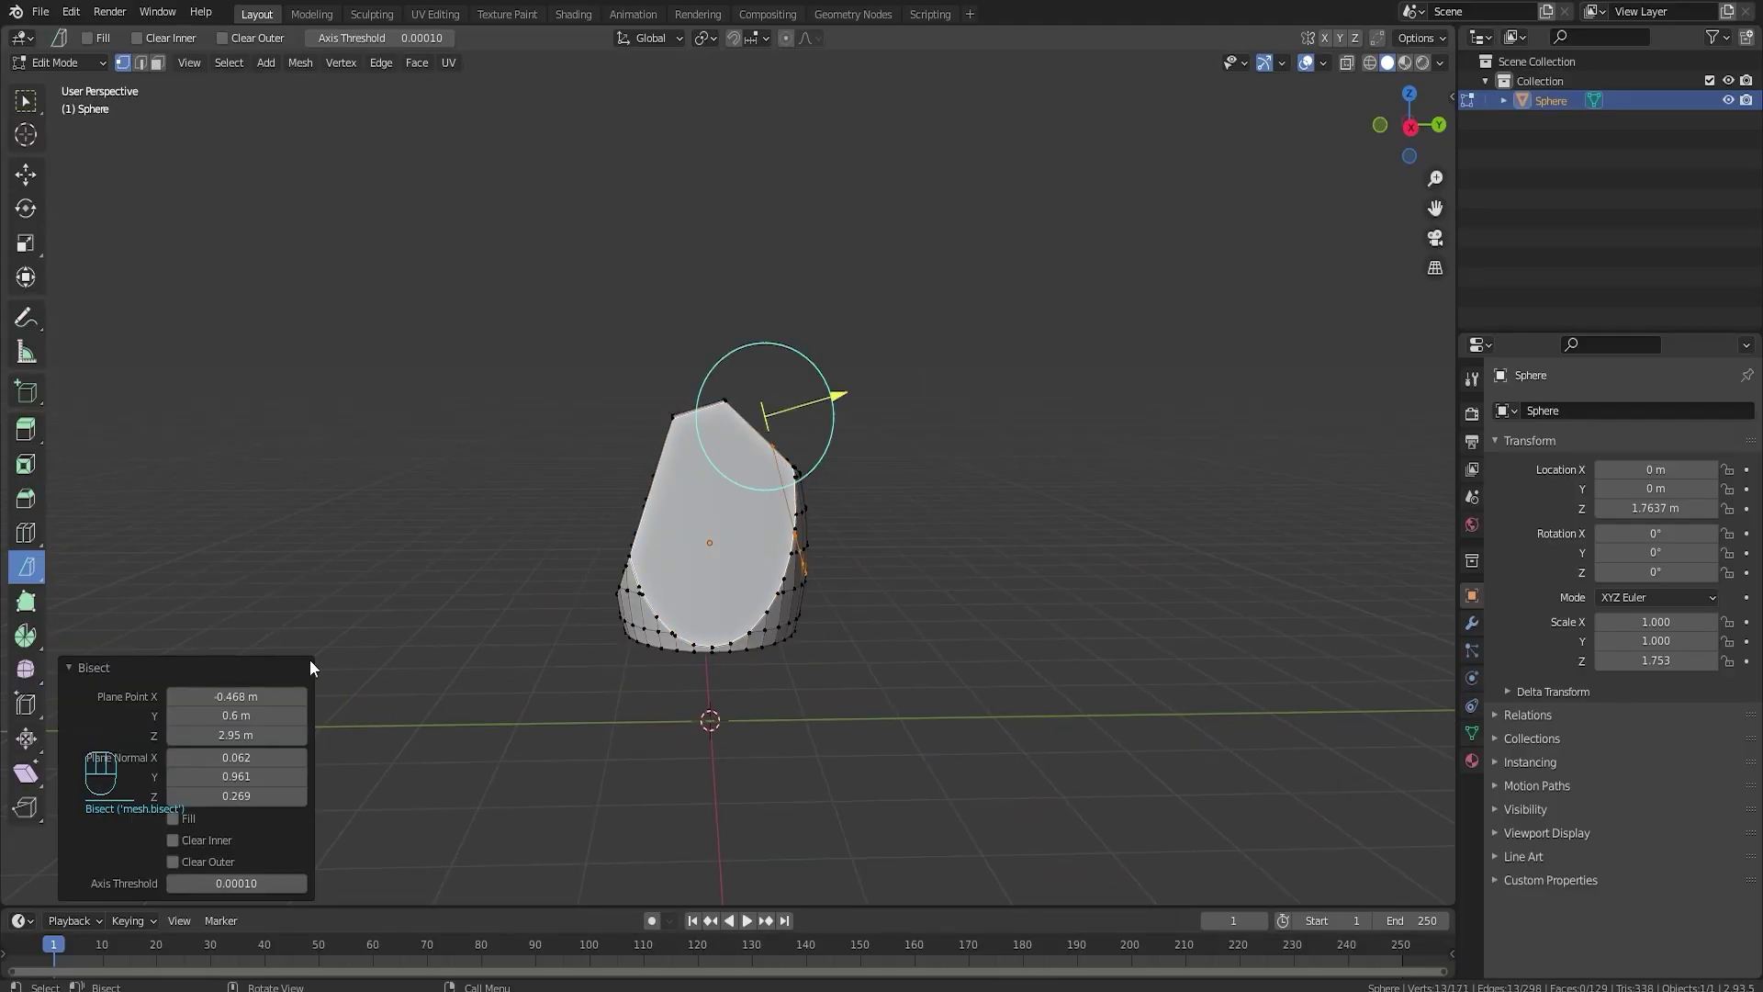
pyautogui.click(174, 842)
pyautogui.click(177, 844)
pyautogui.click(173, 862)
pyautogui.moveTo(785, 633); pyautogui.dragTo(498, 601, button='middle')
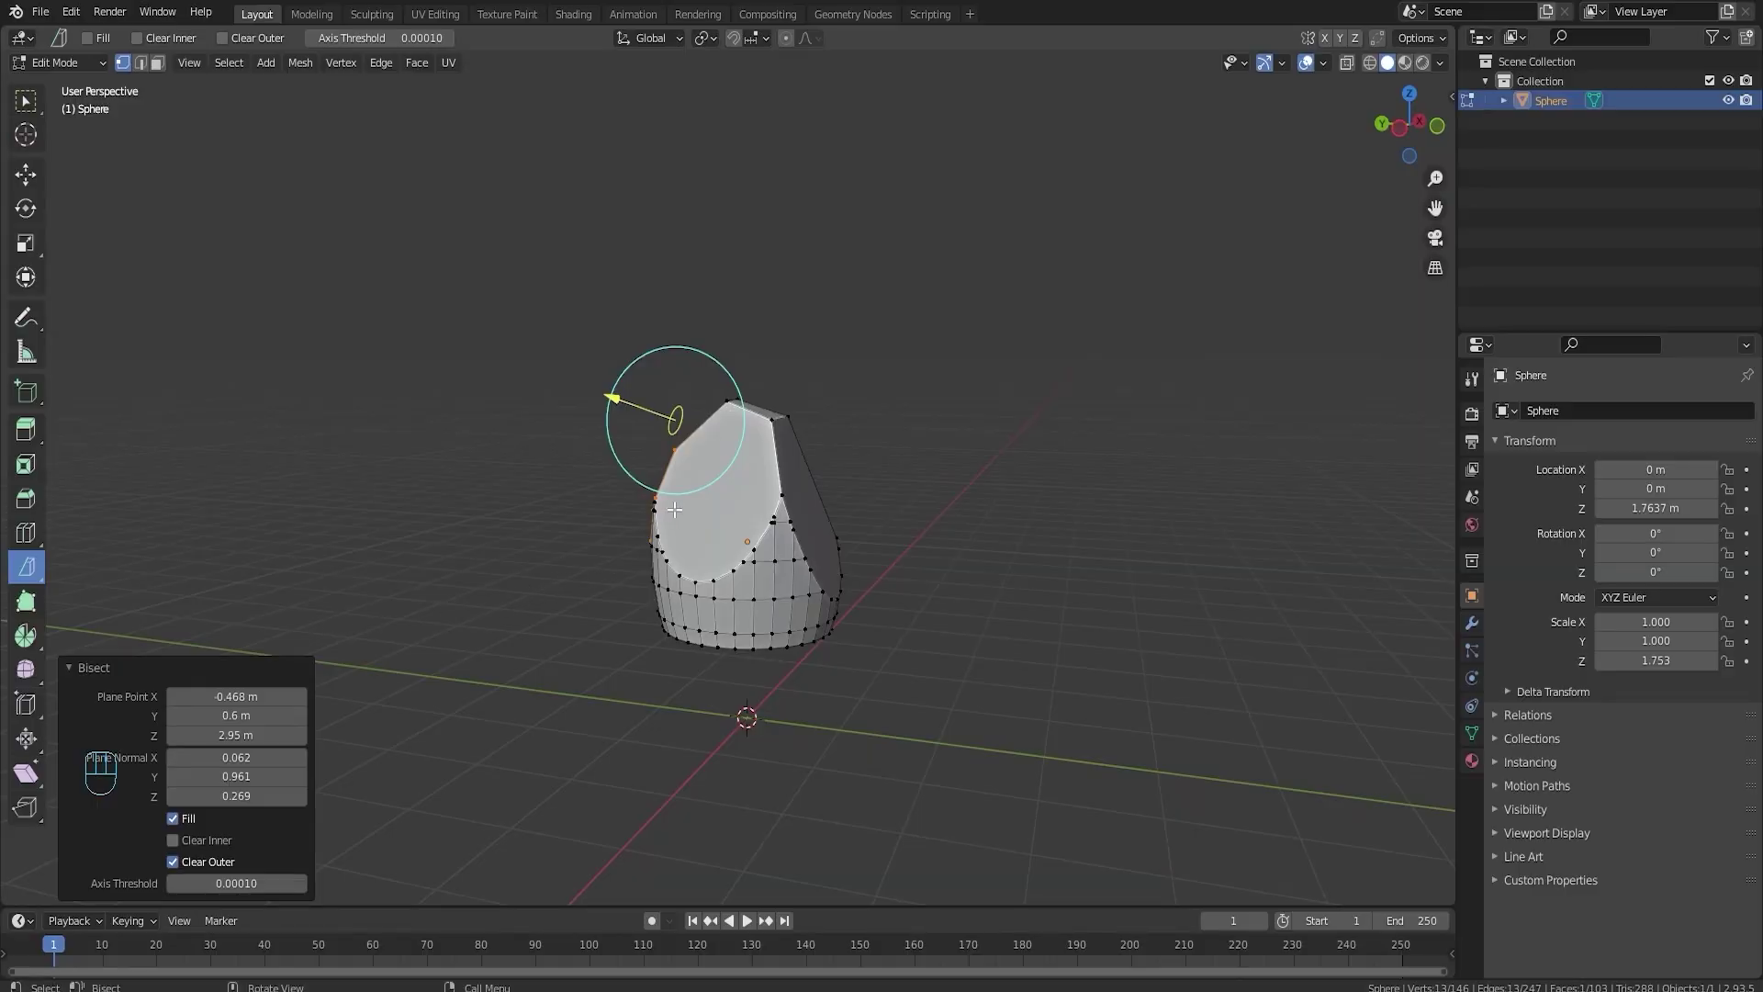
# - Slice down the rock's front, clearing the inner part and filling the cut
pyautogui.press('a')
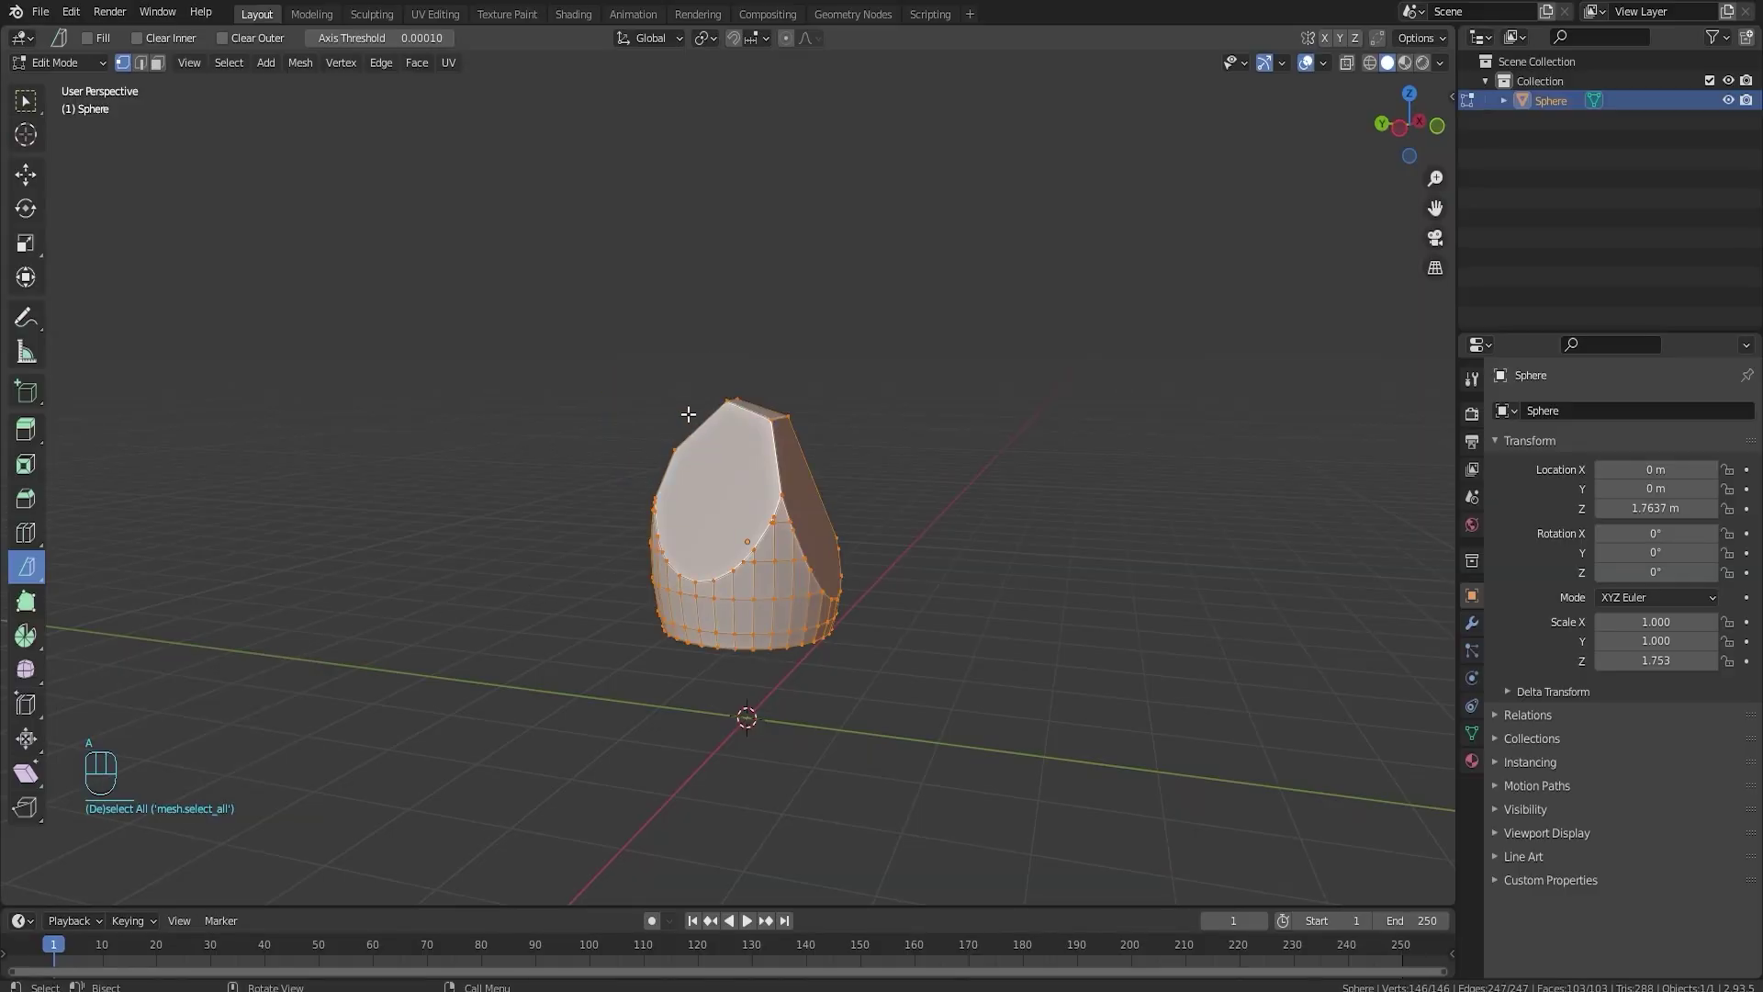
pyautogui.moveTo(710, 384); pyautogui.dragTo(687, 522)
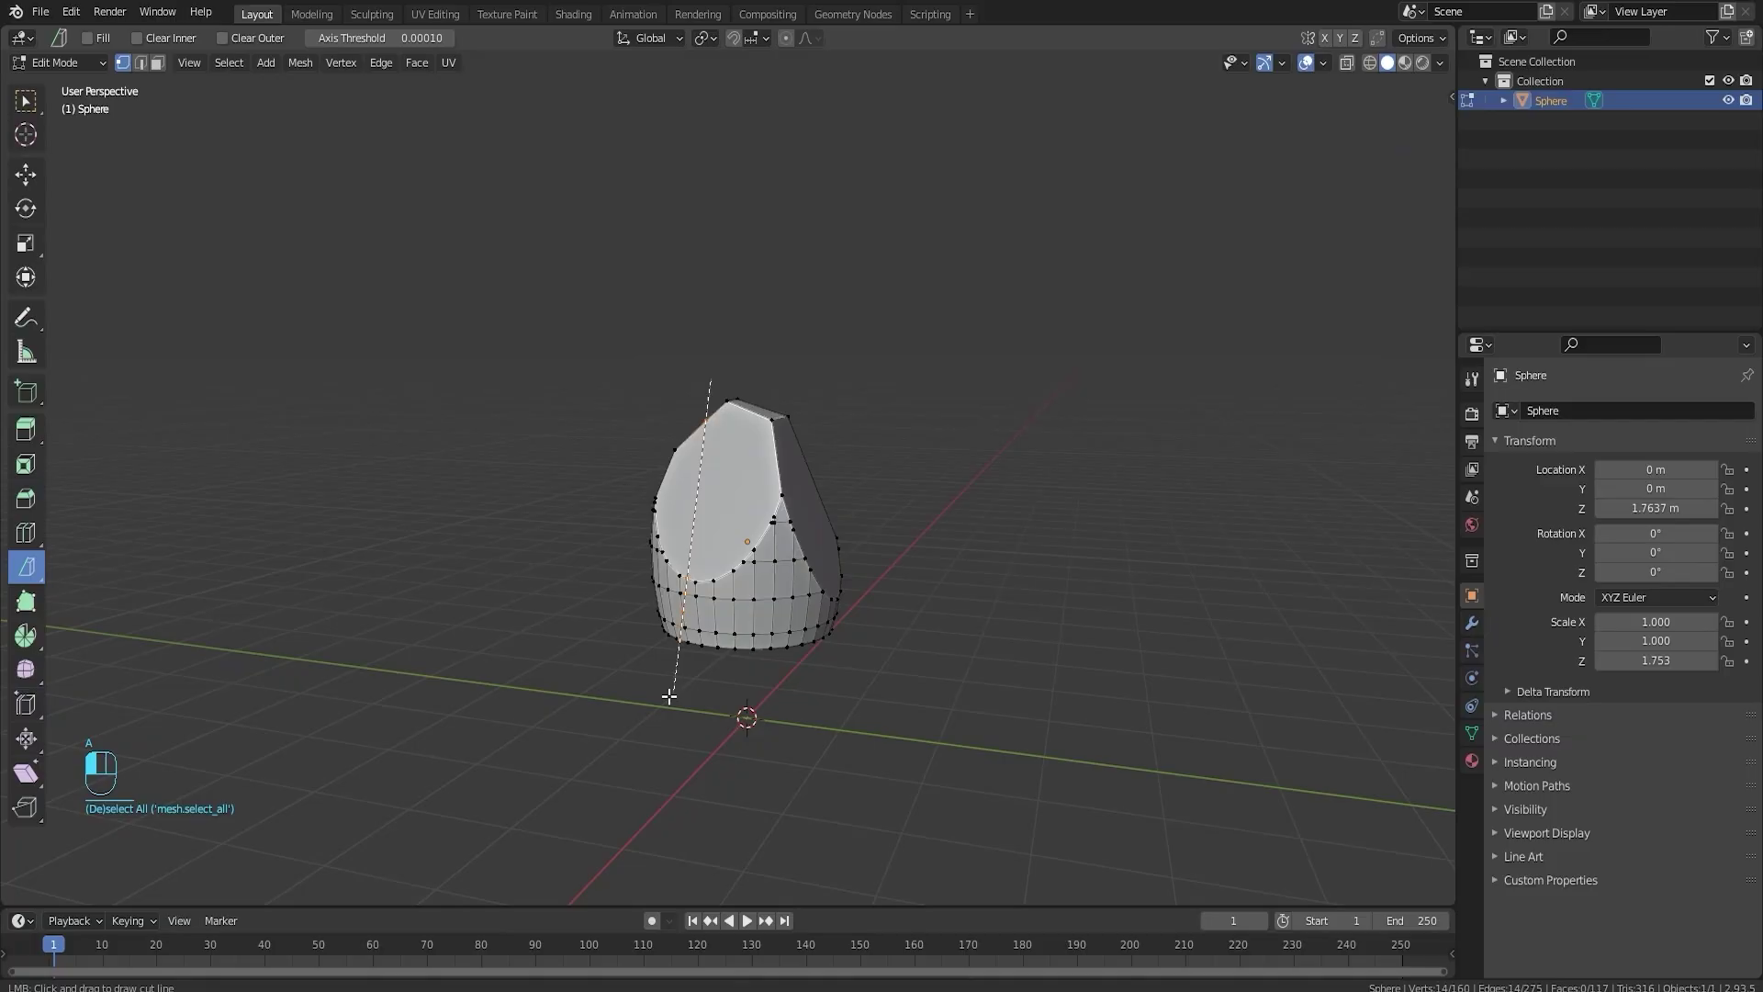
pyautogui.moveTo(668, 697); pyautogui.dragTo(652, 696)
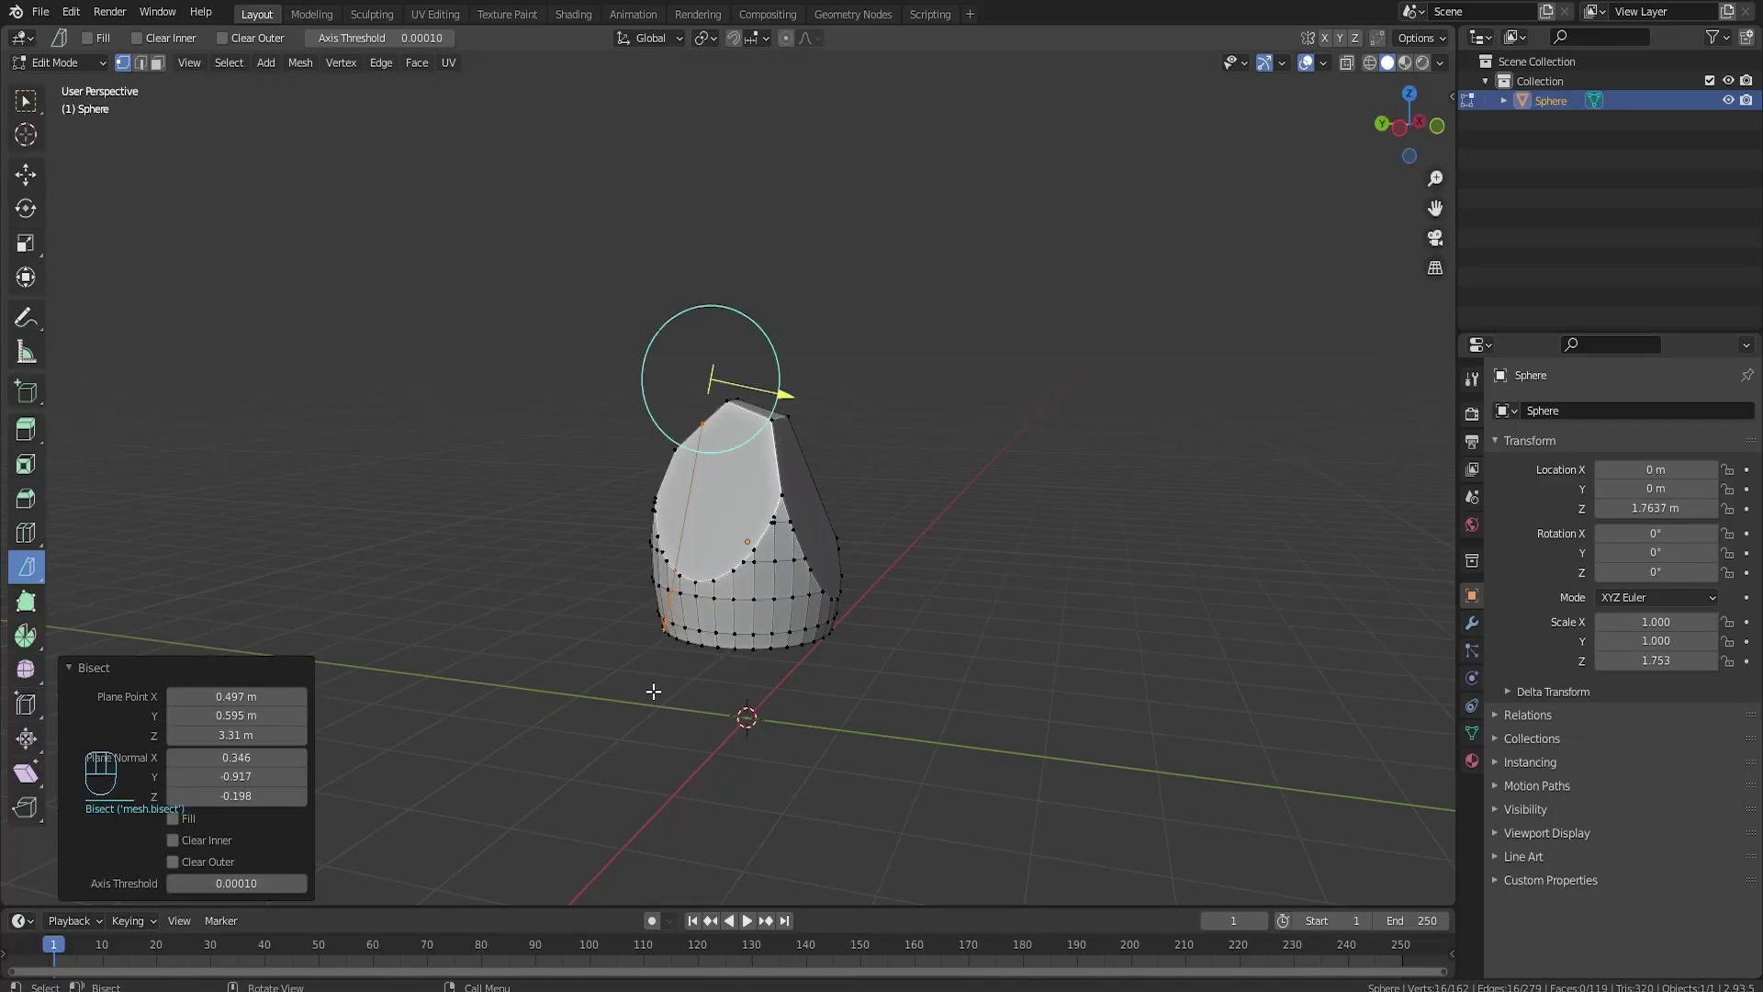
pyautogui.click(172, 839)
pyautogui.click(173, 818)
pyautogui.moveTo(454, 744); pyautogui.dragTo(593, 518, button='middle')
# - Slice down the rock's left side, clearing the small inner part
pyautogui.press('a')
pyautogui.moveTo(643, 432); pyautogui.dragTo(636, 687)
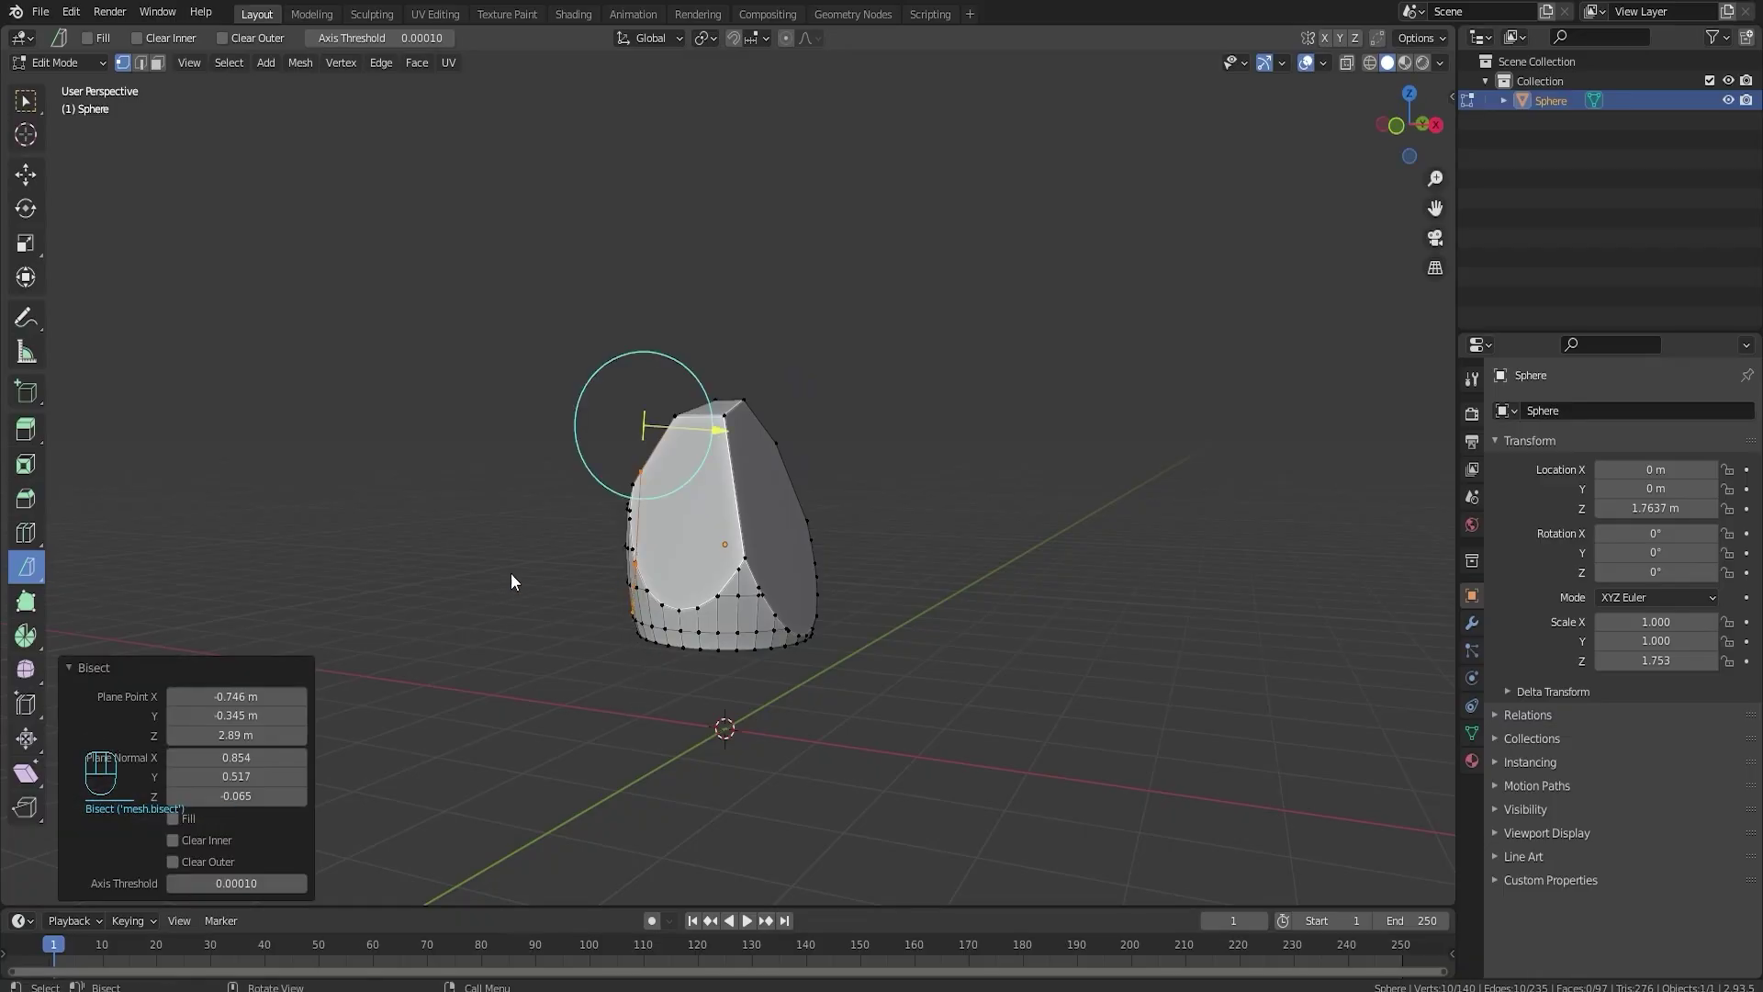
pyautogui.click(173, 862)
pyautogui.click(173, 861)
pyautogui.click(172, 840)
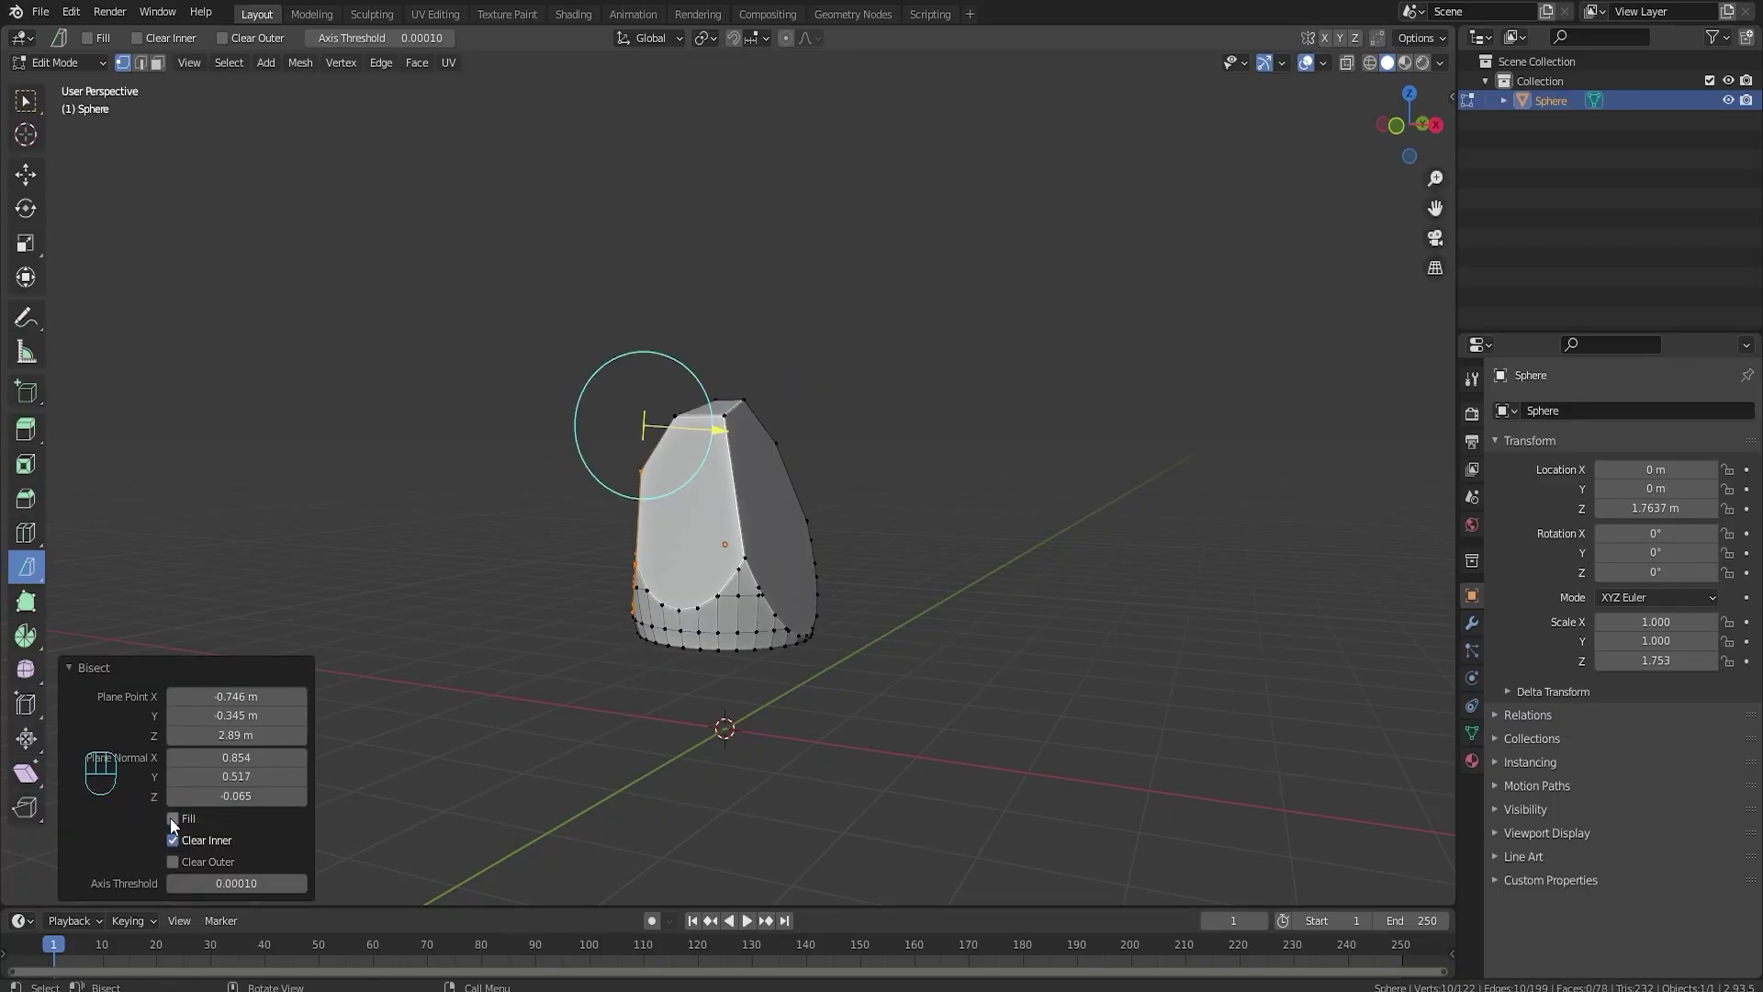
pyautogui.moveTo(613, 561); pyautogui.dragTo(867, 570, button='middle')
# - Slice the rock's right side with Clear Outer and Fill, then leave Edit Mode
pyautogui.press('a')
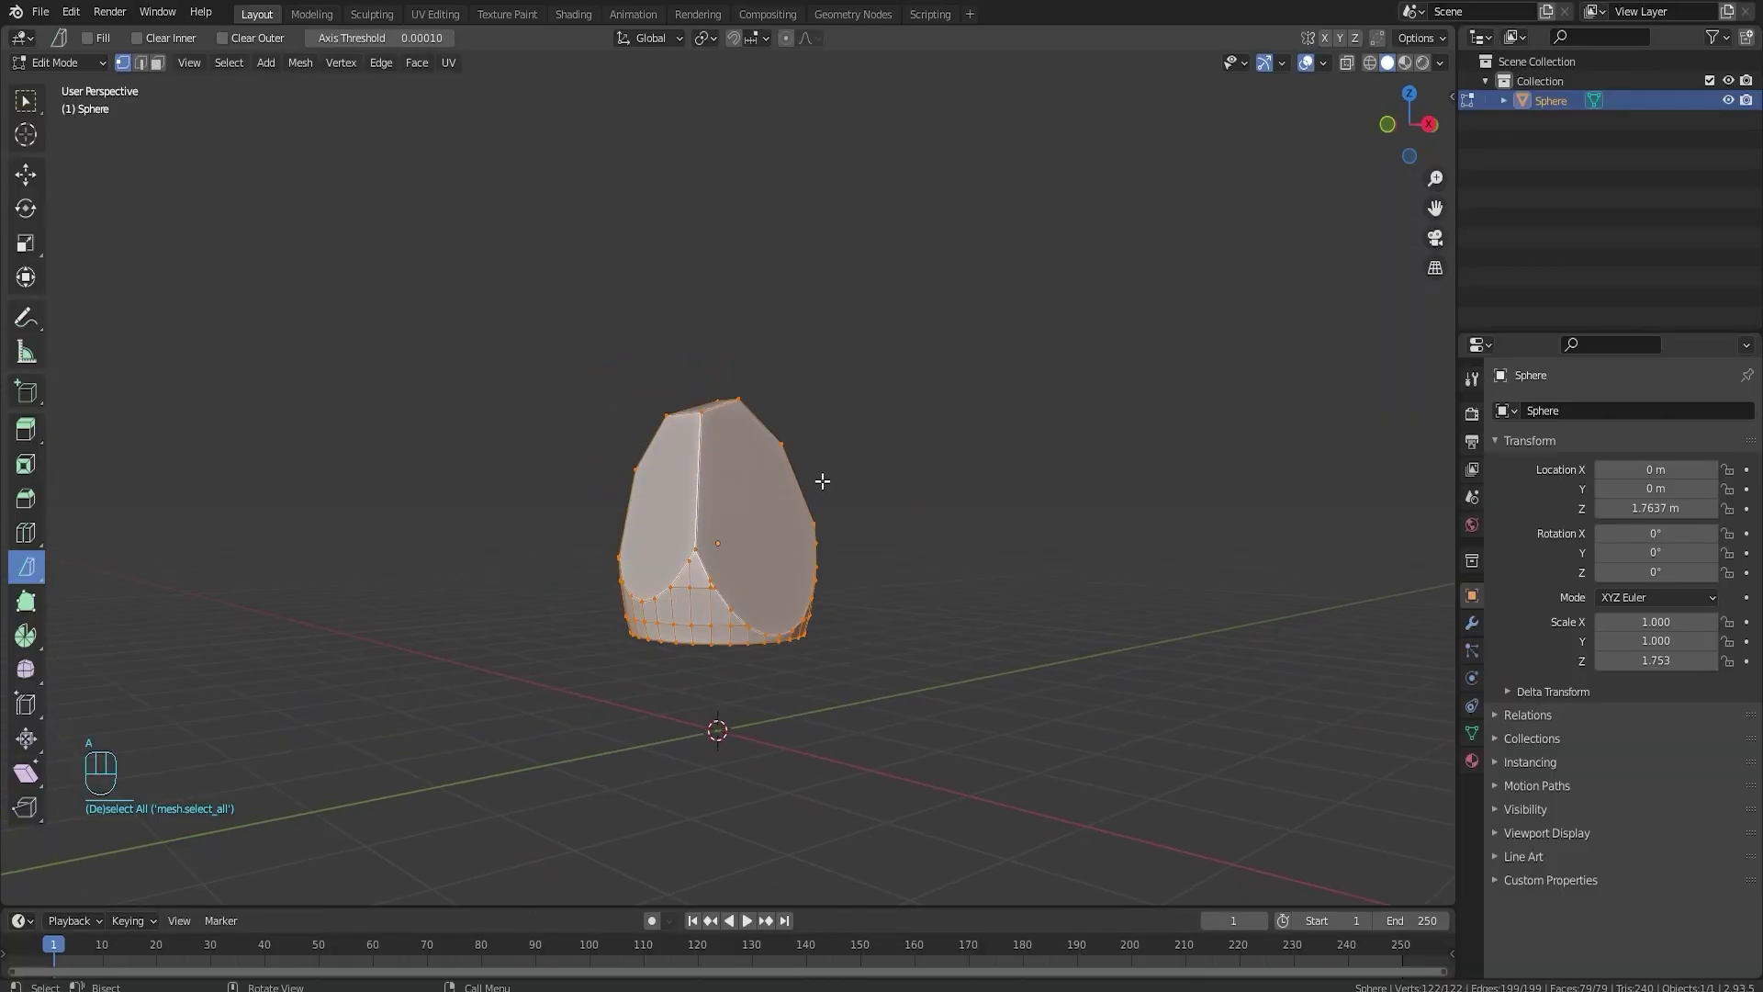
pyautogui.moveTo(818, 477); pyautogui.dragTo(793, 558)
pyautogui.moveTo(771, 690); pyautogui.dragTo(770, 690)
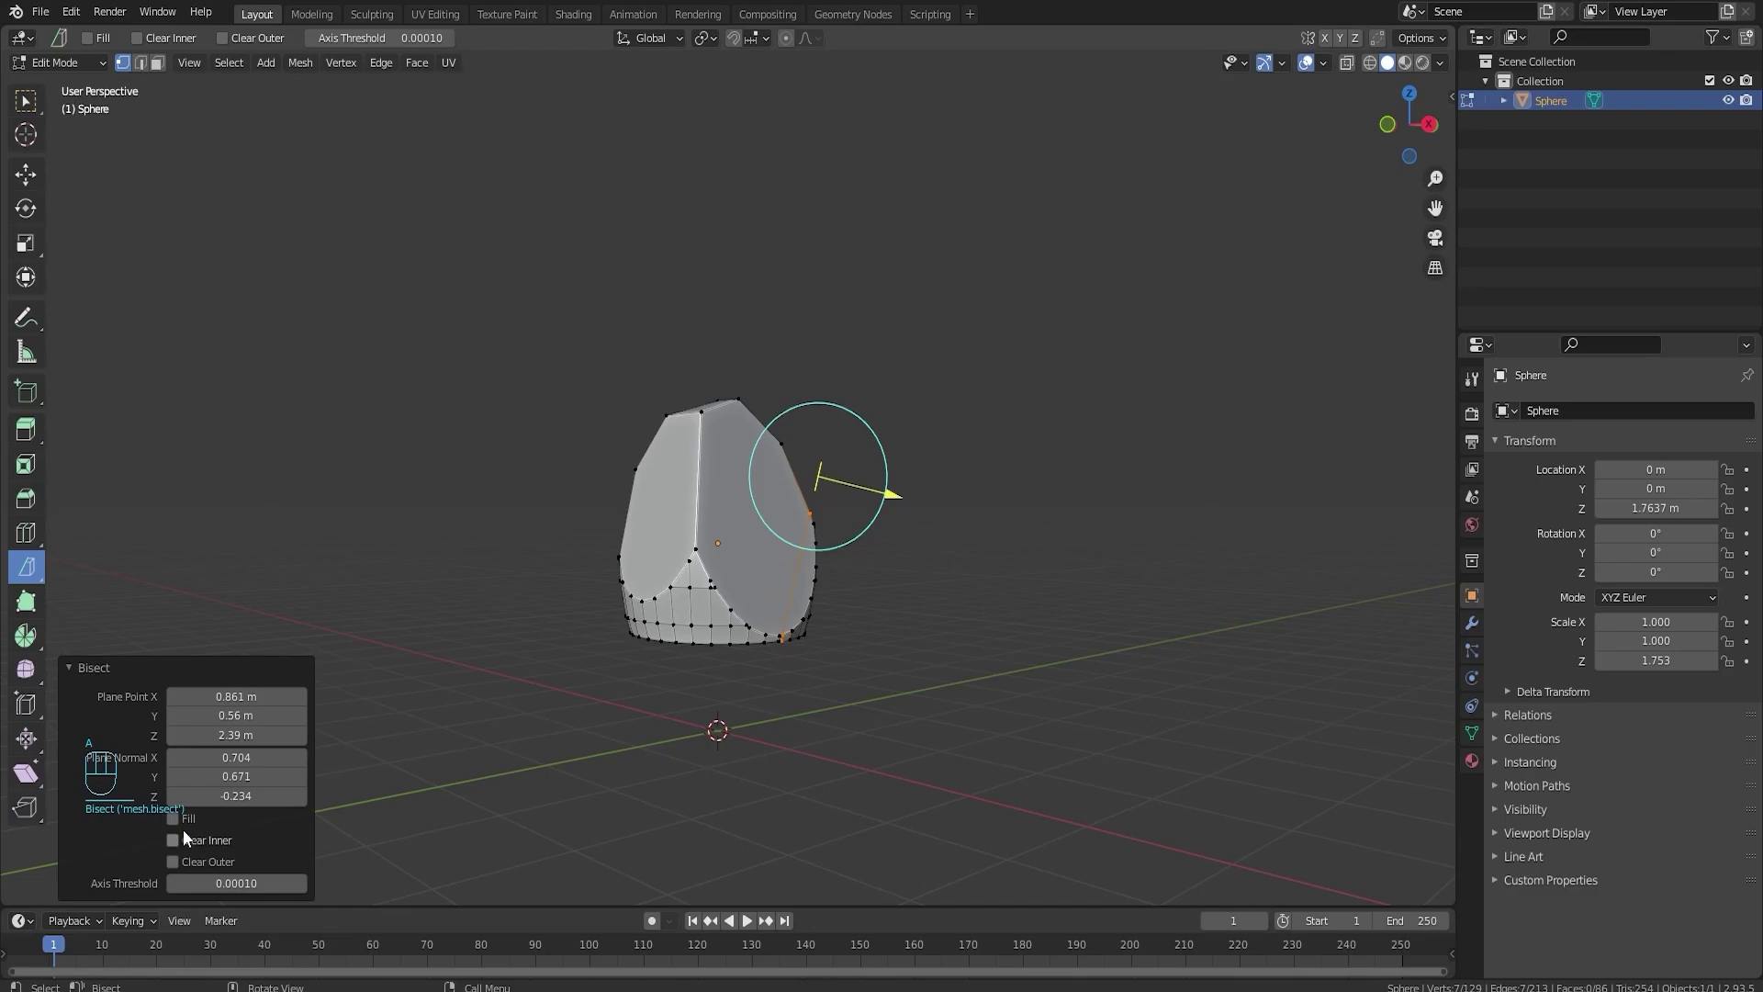
pyautogui.click(173, 841)
pyautogui.click(173, 842)
pyautogui.click(173, 862)
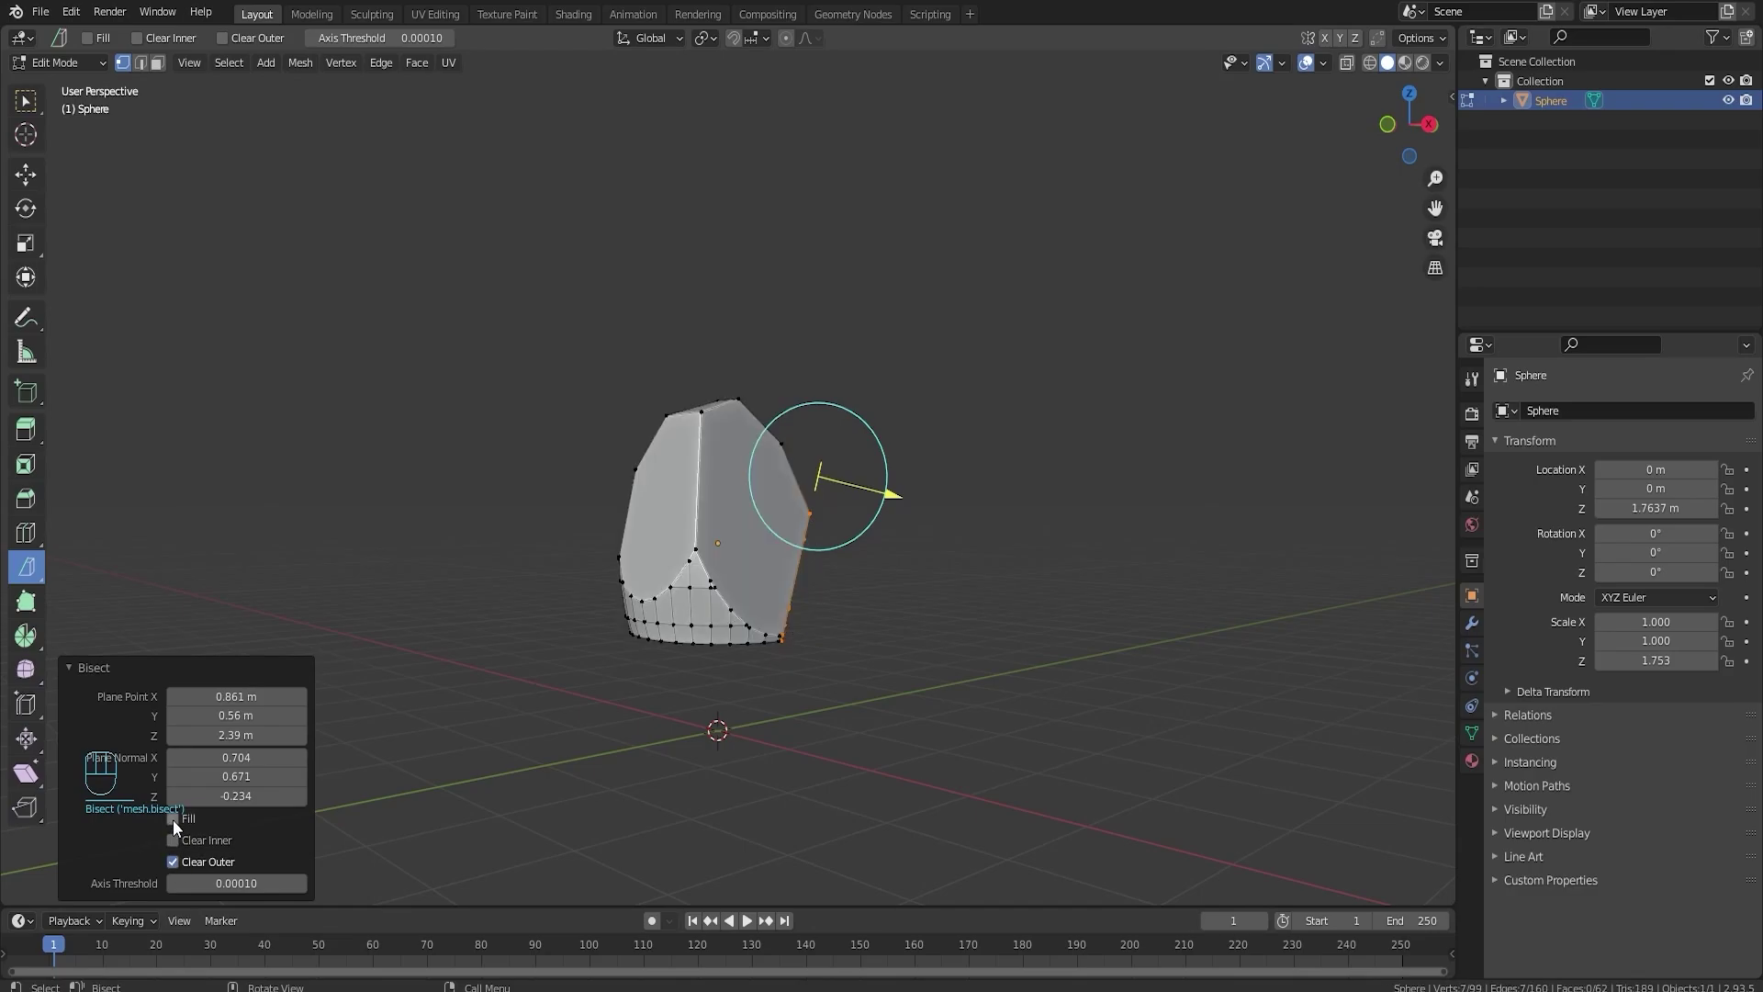
pyautogui.click(173, 818)
pyautogui.moveTo(385, 634); pyautogui.dragTo(861, 619, button='middle')
pyautogui.press('Tab')
pyautogui.press('Tab')
# - Cut another facet across the rock, trimming the outer part, and inspect its flat bottom
pyautogui.press('a')
pyautogui.moveTo(807, 582); pyautogui.dragTo(756, 670)
pyautogui.click(175, 840)
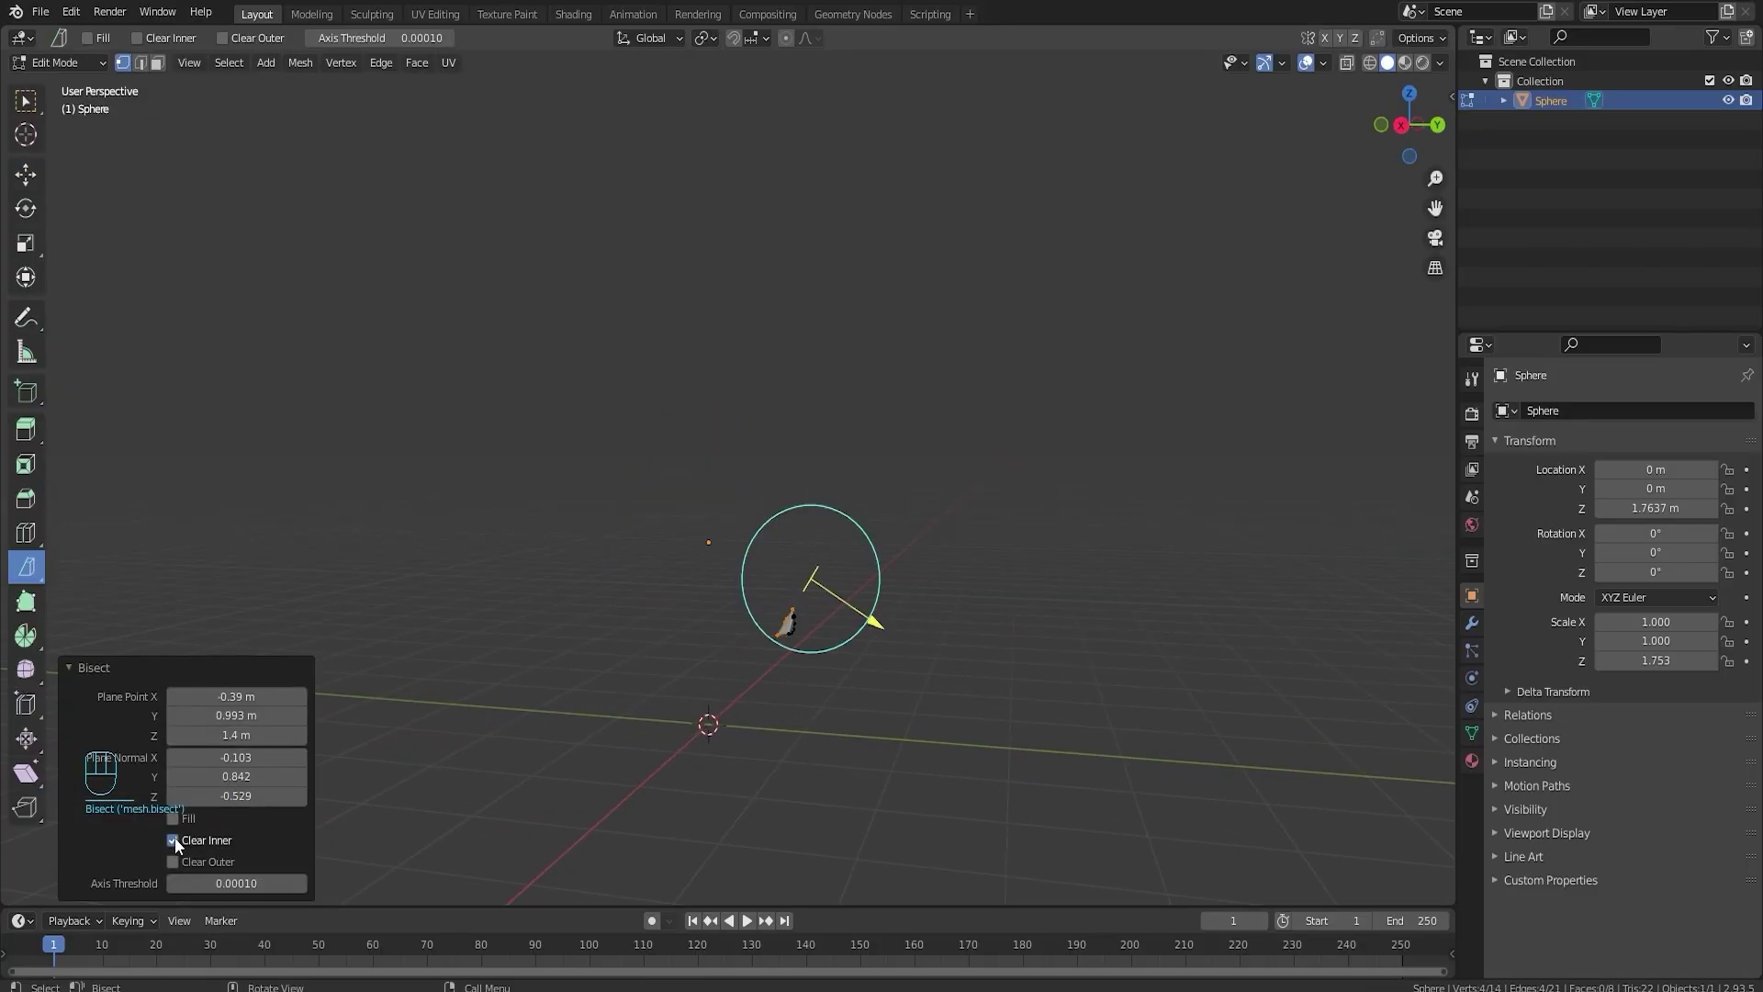
pyautogui.click(175, 840)
pyautogui.click(174, 861)
pyautogui.click(889, 726)
pyautogui.moveTo(889, 726); pyautogui.dragTo(857, 661, button='middle')
# - Slice one more facet across the rock, removing the outer sliver beyond the cut
pyautogui.press('a')
pyautogui.moveTo(842, 444); pyautogui.dragTo(781, 439, button='middle')
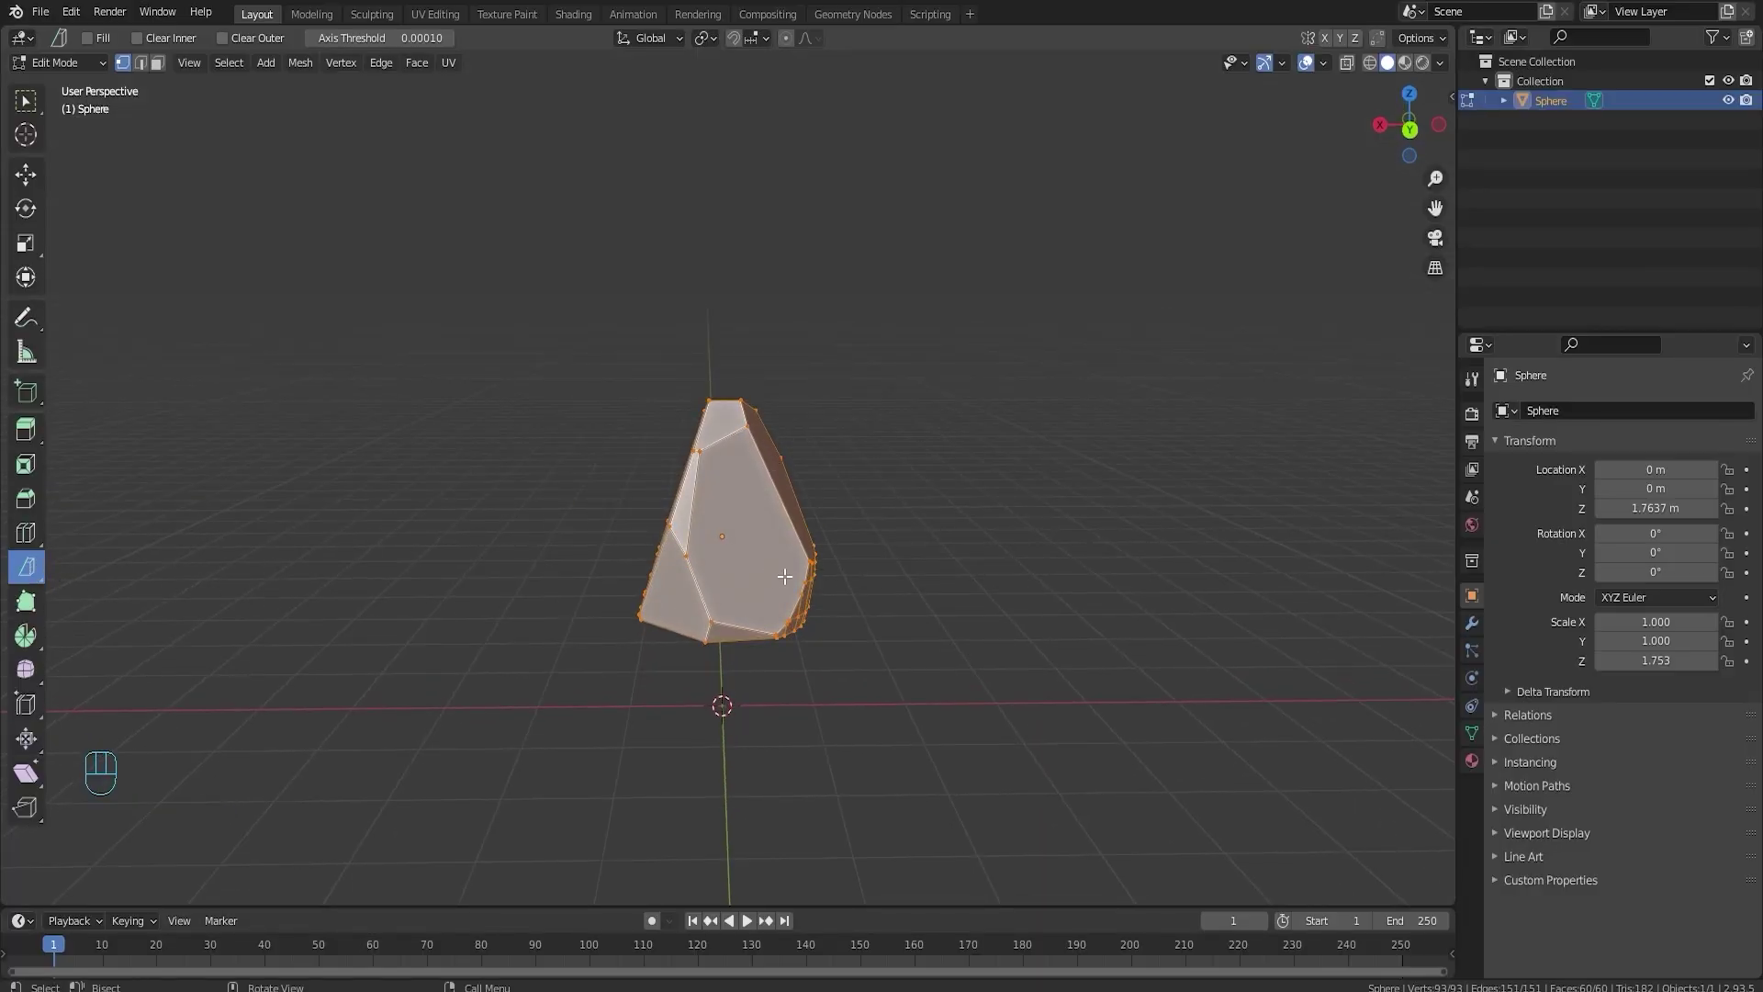
pyautogui.moveTo(785, 576); pyautogui.dragTo(936, 547, button='middle')
pyautogui.moveTo(813, 503); pyautogui.dragTo(793, 593)
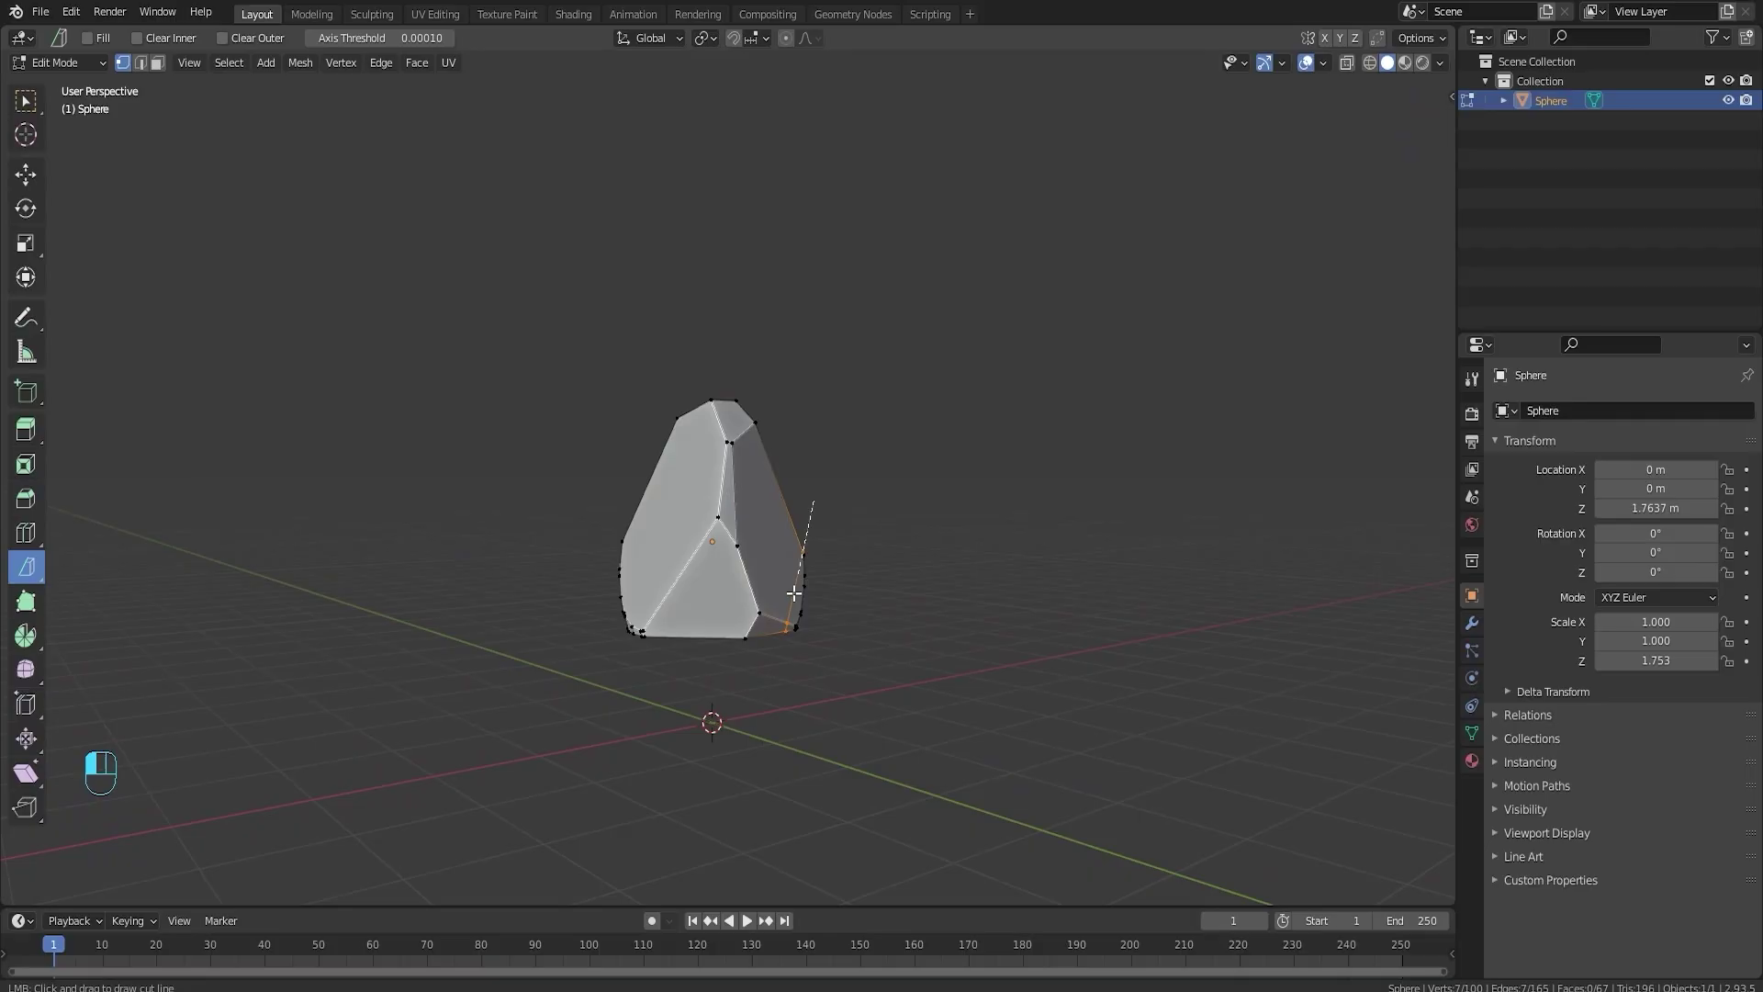
pyautogui.moveTo(764, 687); pyautogui.dragTo(765, 685)
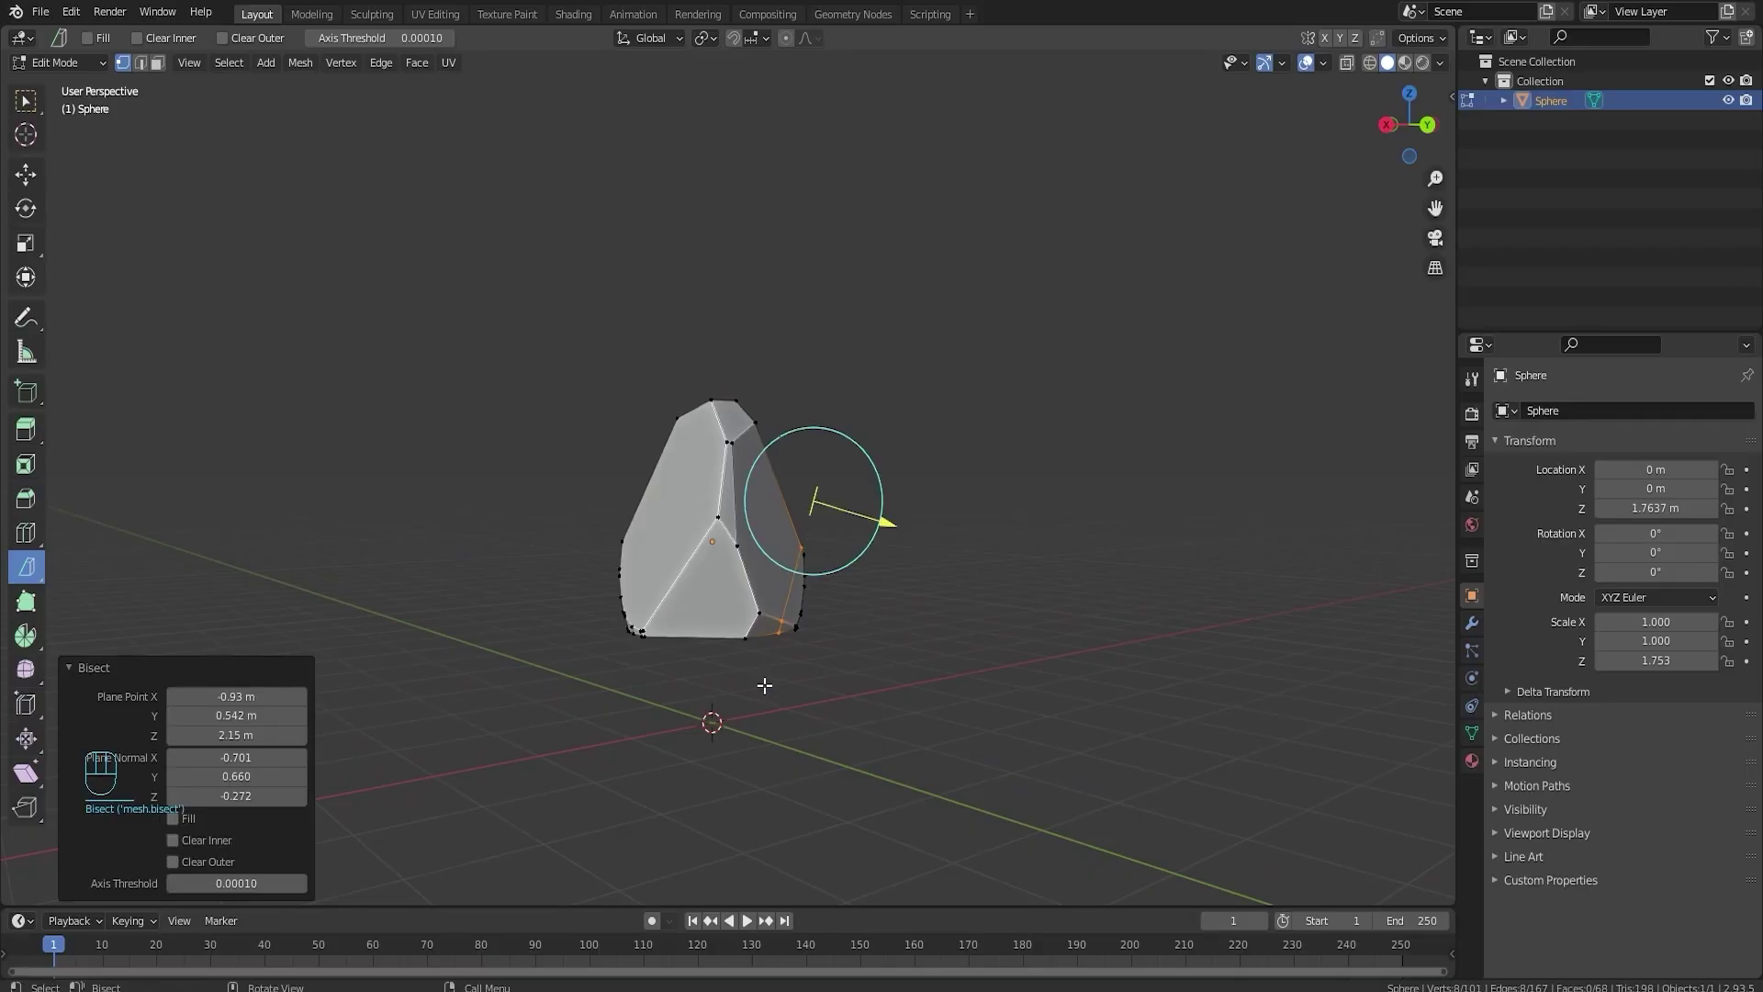
pyautogui.click(173, 841)
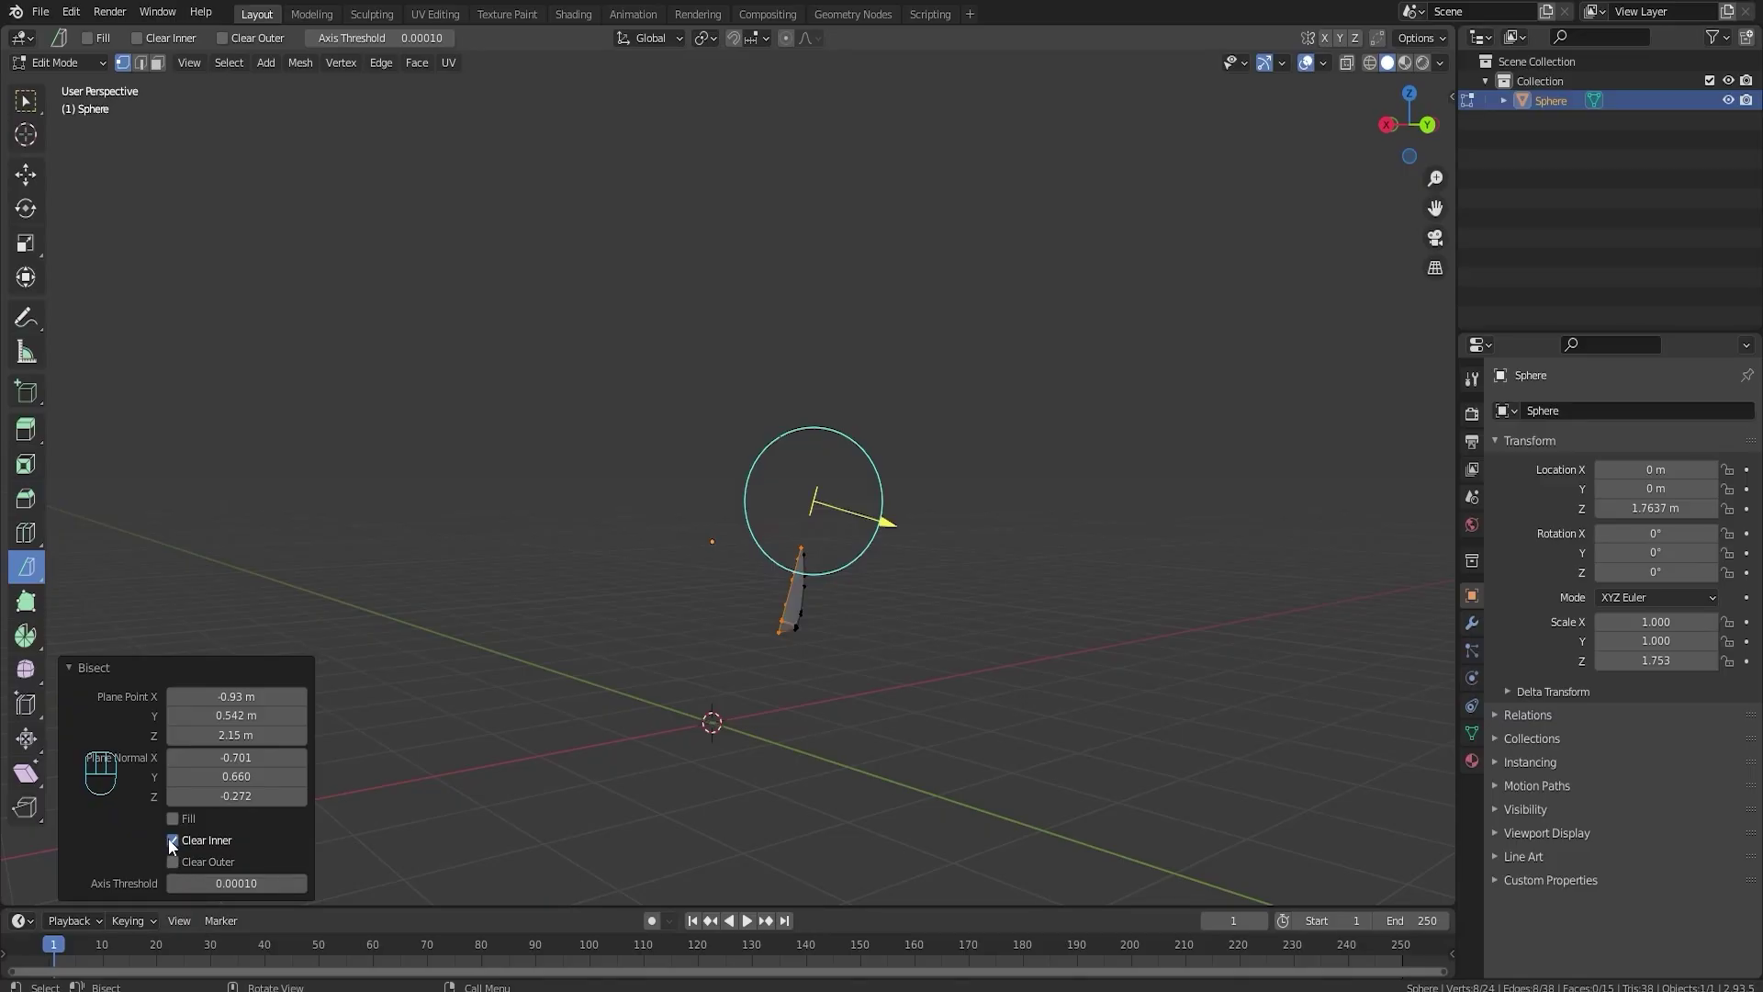
pyautogui.click(172, 839)
pyautogui.click(172, 863)
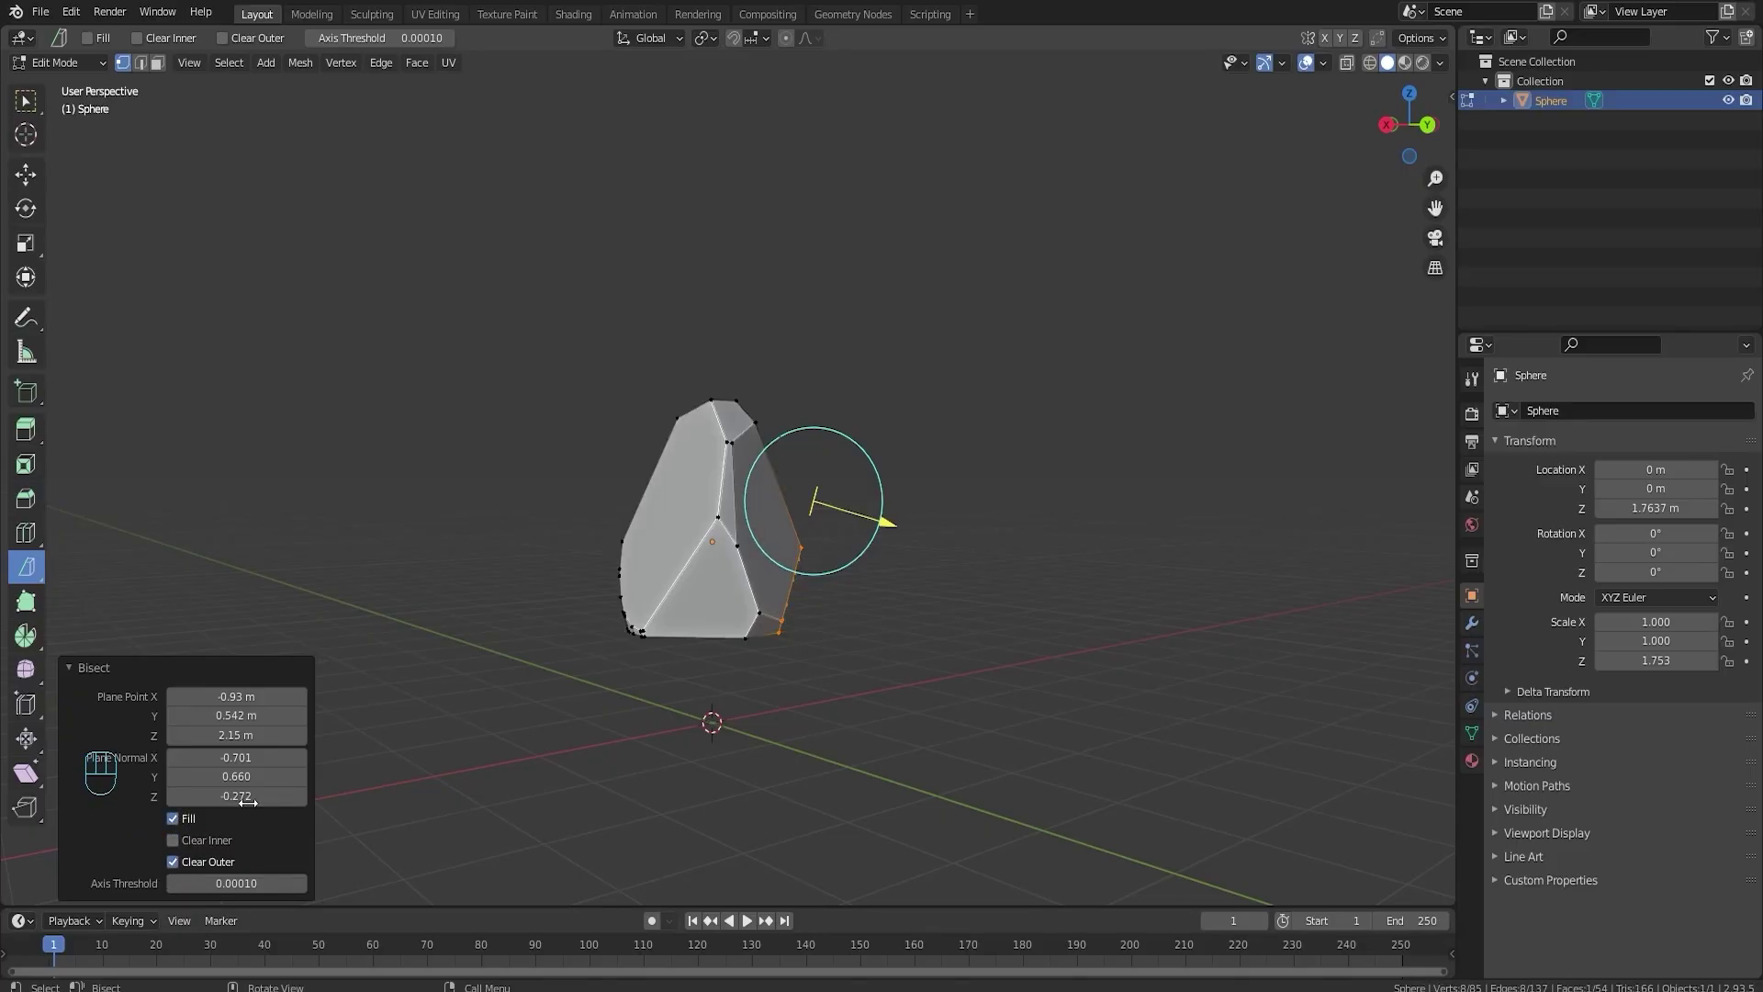
pyautogui.moveTo(923, 559); pyautogui.dragTo(547, 609, button='middle')
# - Cut a new facet across the rock, clearing the inner side and capping it flat
pyautogui.press('Tab')
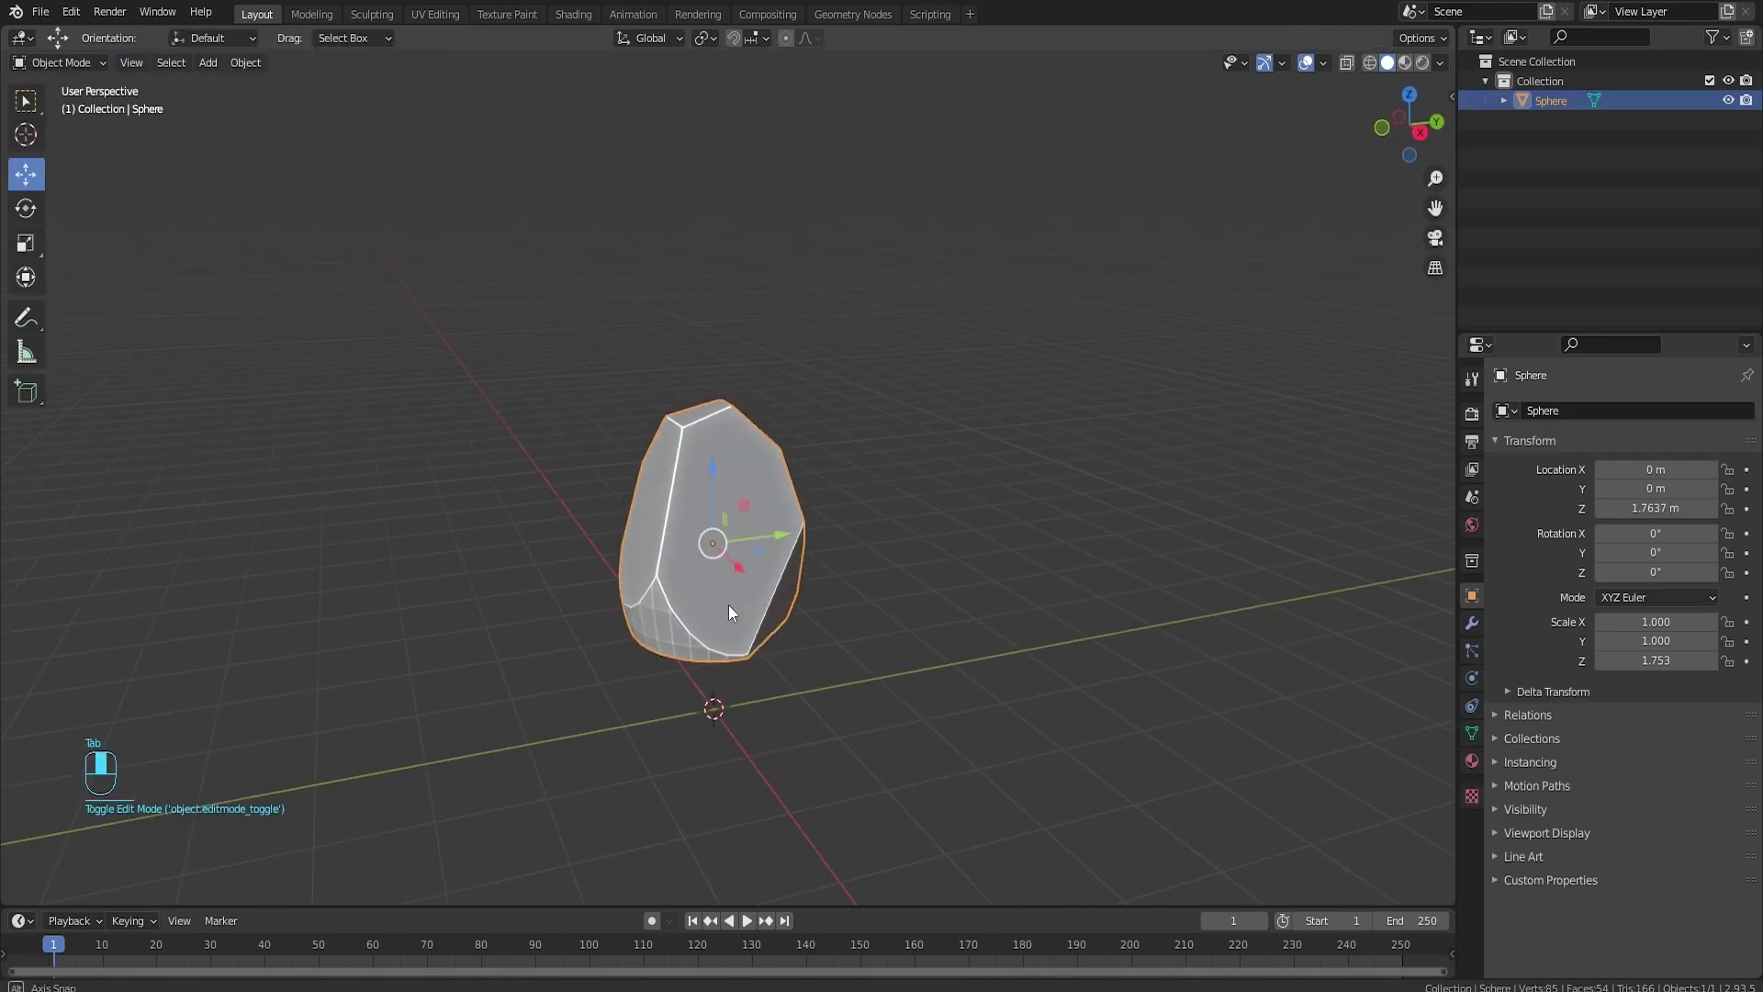
pyautogui.moveTo(730, 604); pyautogui.dragTo(560, 560, button='middle')
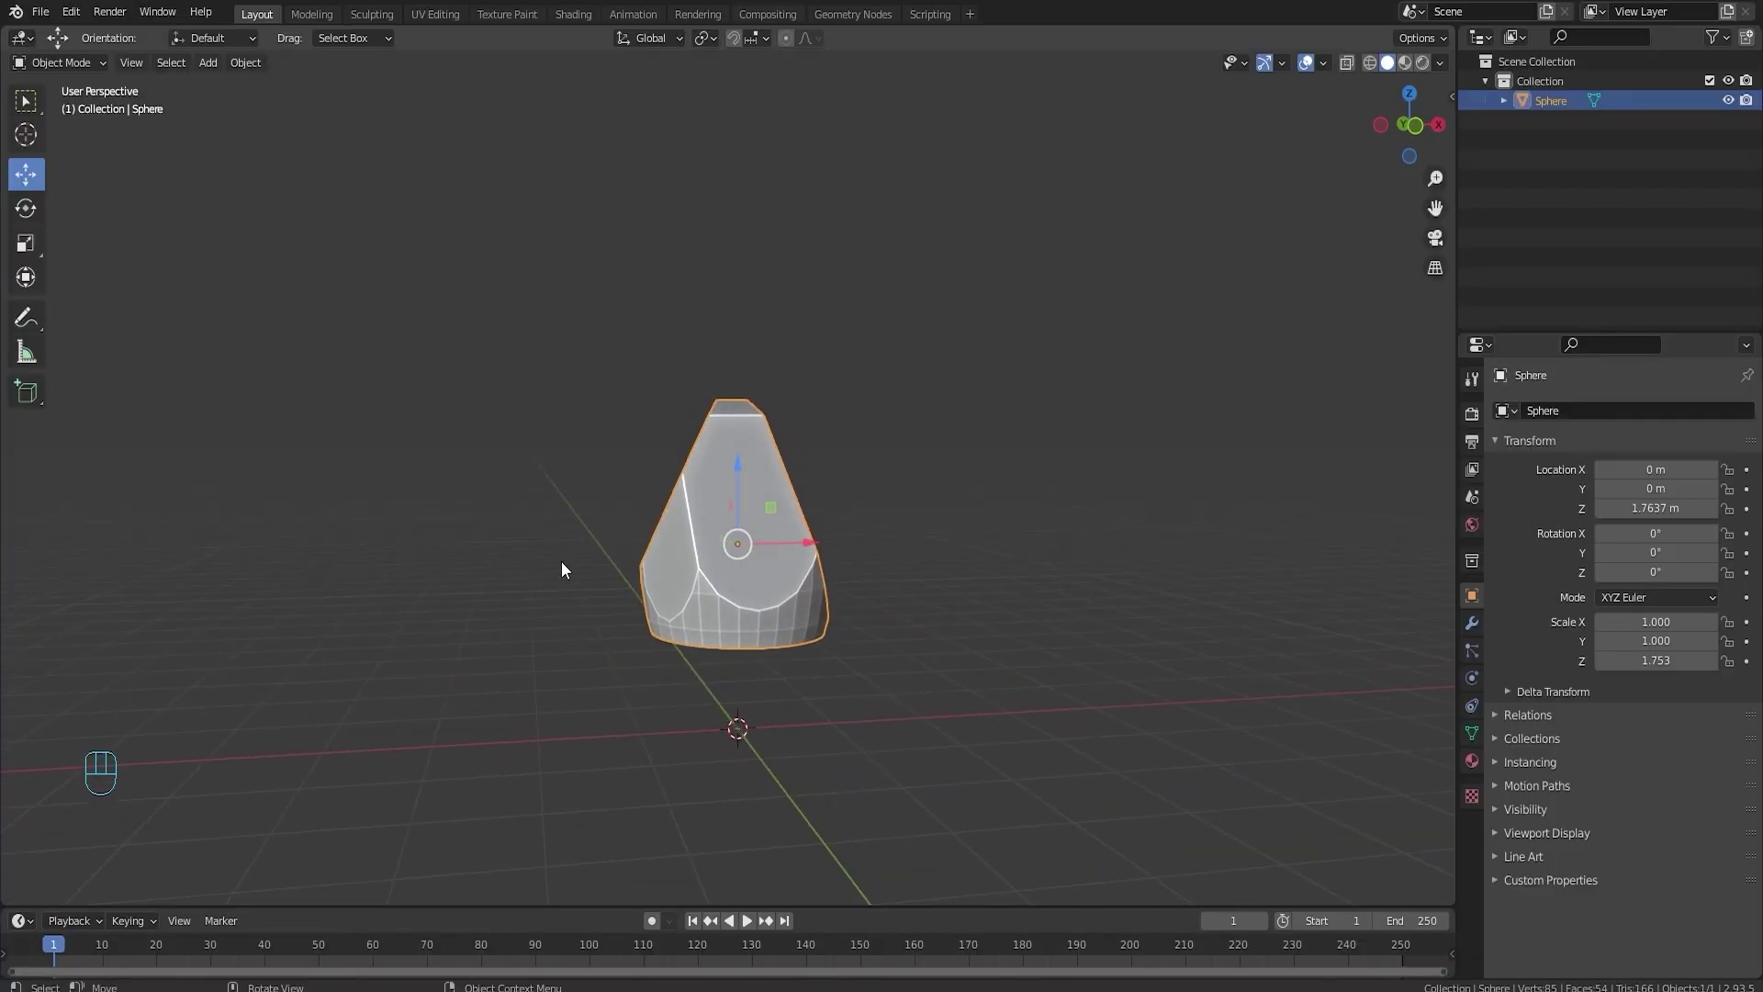
pyautogui.press('Tab')
pyautogui.press('a')
pyautogui.moveTo(607, 506); pyautogui.dragTo(722, 661)
pyautogui.click(174, 845)
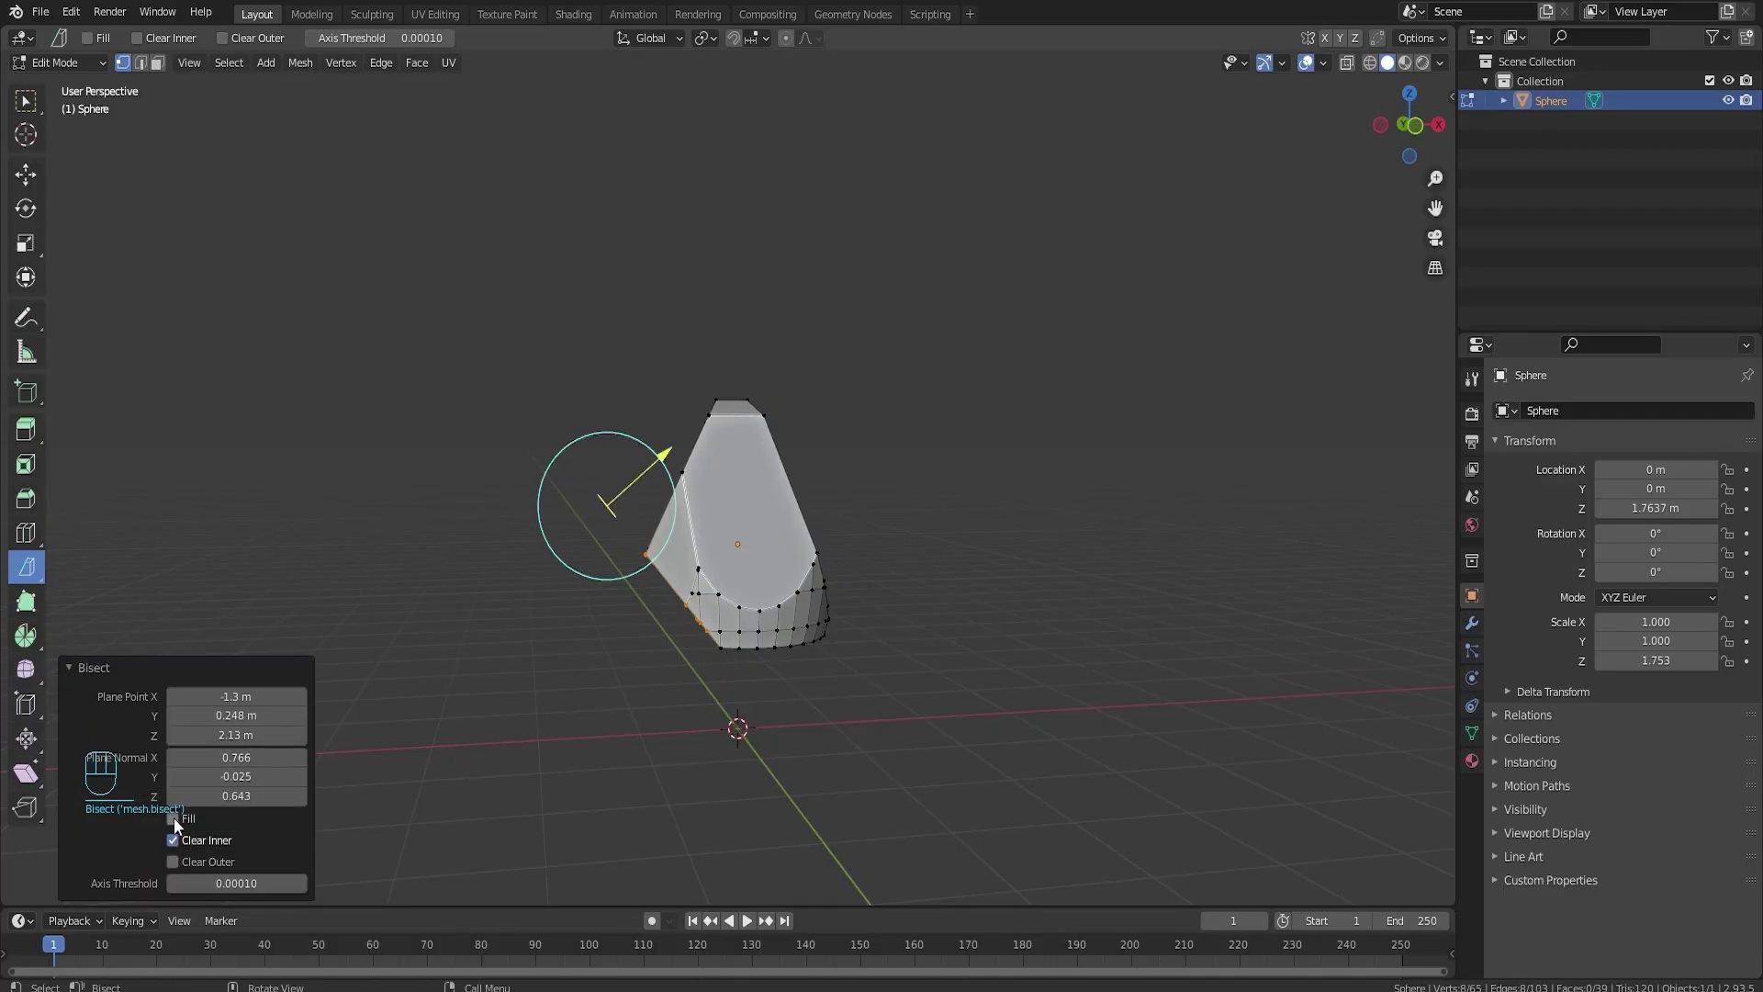
pyautogui.click(173, 818)
pyautogui.moveTo(772, 524); pyautogui.dragTo(1035, 618, button='middle')
# - Cut another facet across the rock with Fill and Clear Outer
pyautogui.press('Tab')
pyautogui.press('Tab')
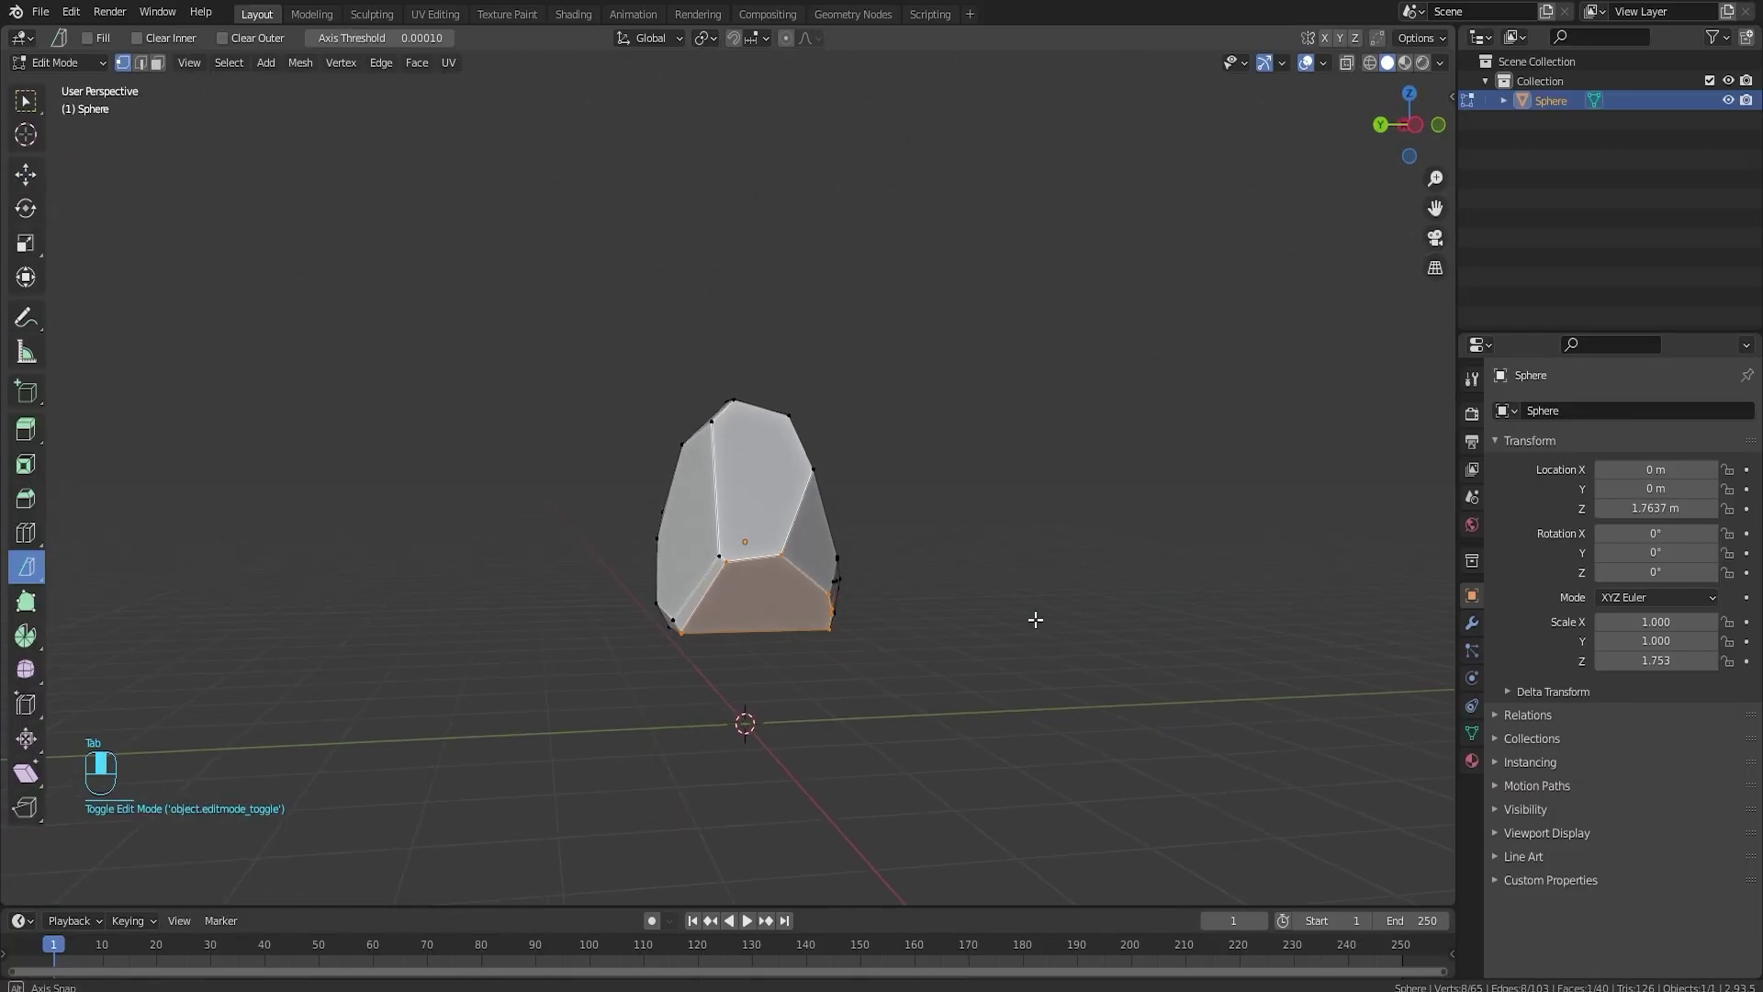
pyautogui.moveTo(819, 657); pyautogui.dragTo(877, 494, button='middle')
pyautogui.press('a')
pyautogui.moveTo(860, 519); pyautogui.dragTo(782, 636)
pyautogui.click(173, 818)
pyautogui.click(173, 862)
pyautogui.moveTo(827, 500); pyautogui.dragTo(897, 494, button='middle')
# - Slice the rock's lower right once more, discarding the part outside the cut
pyautogui.press('a')
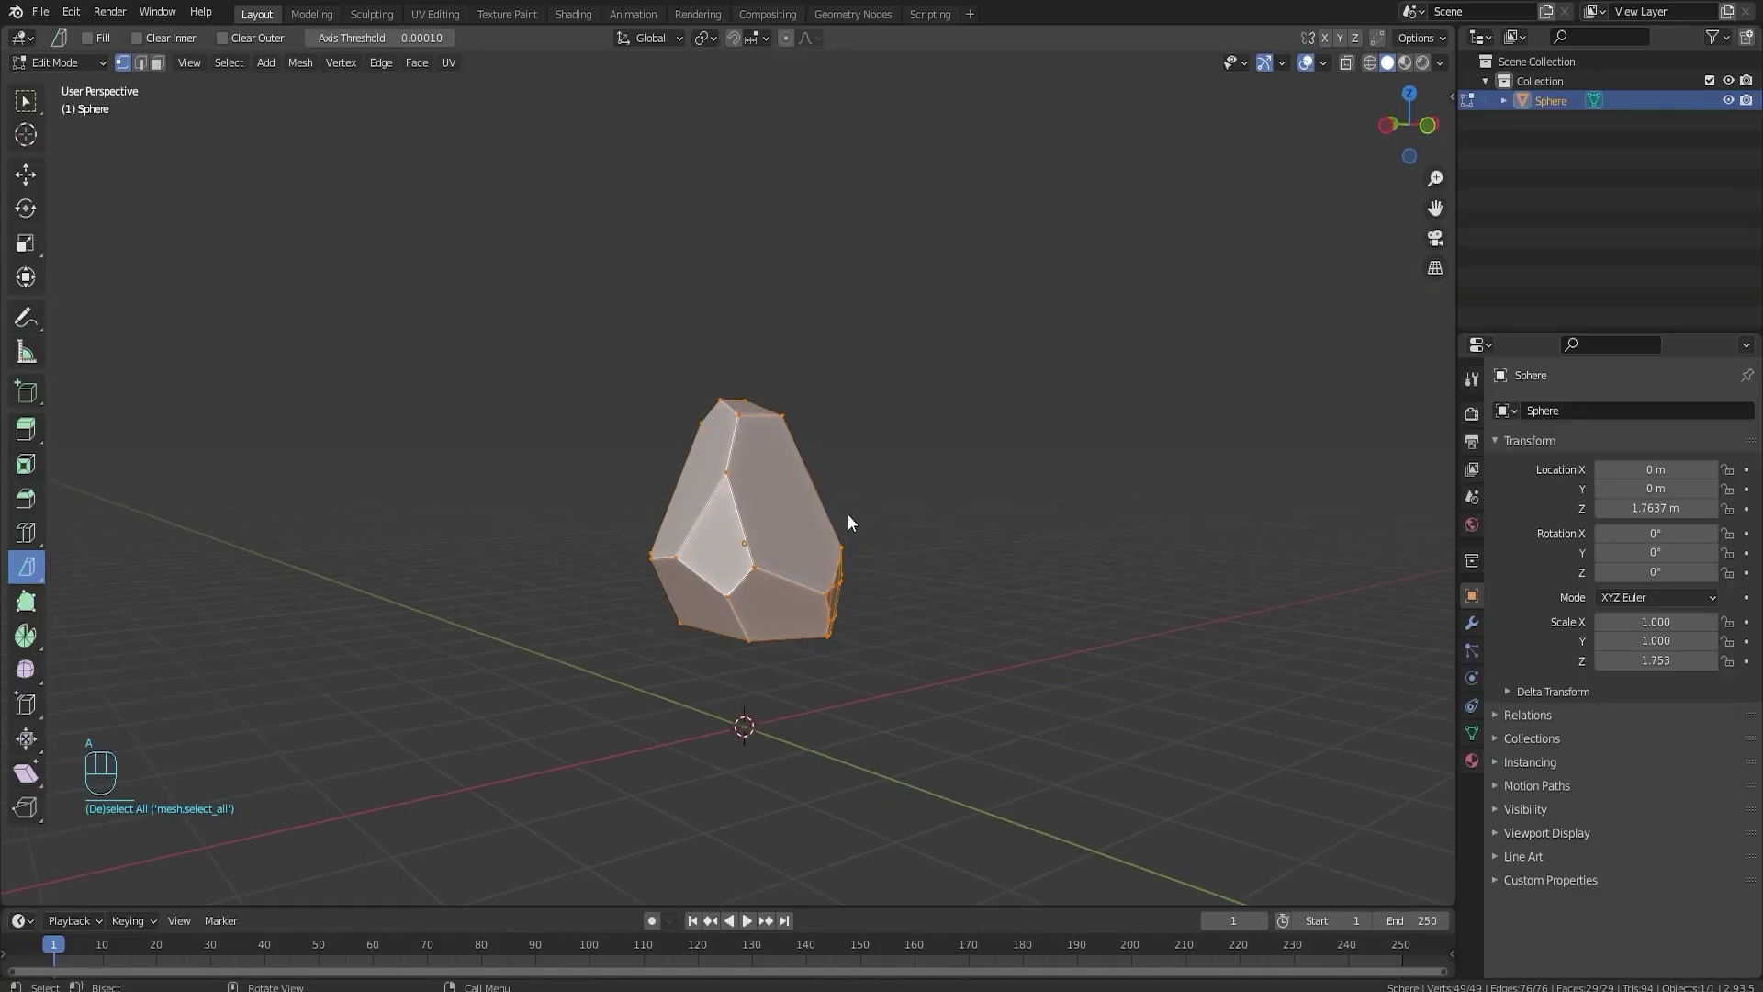
pyautogui.moveTo(839, 496); pyautogui.dragTo(788, 686)
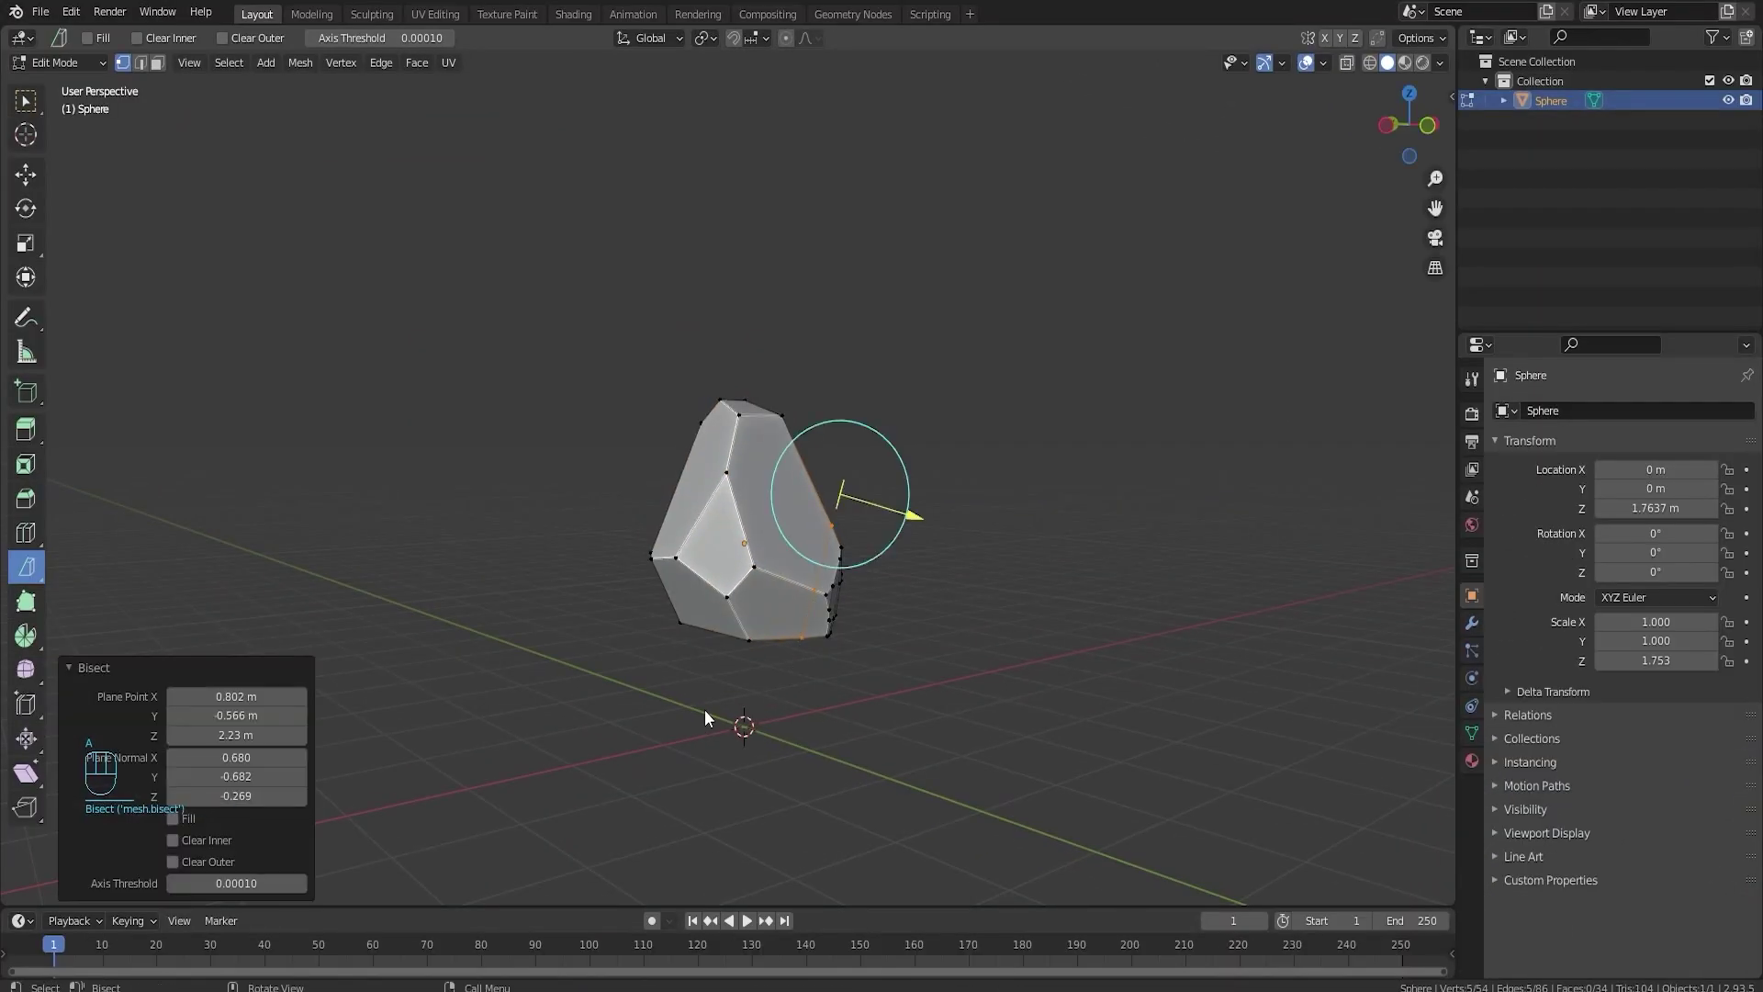
pyautogui.click(172, 861)
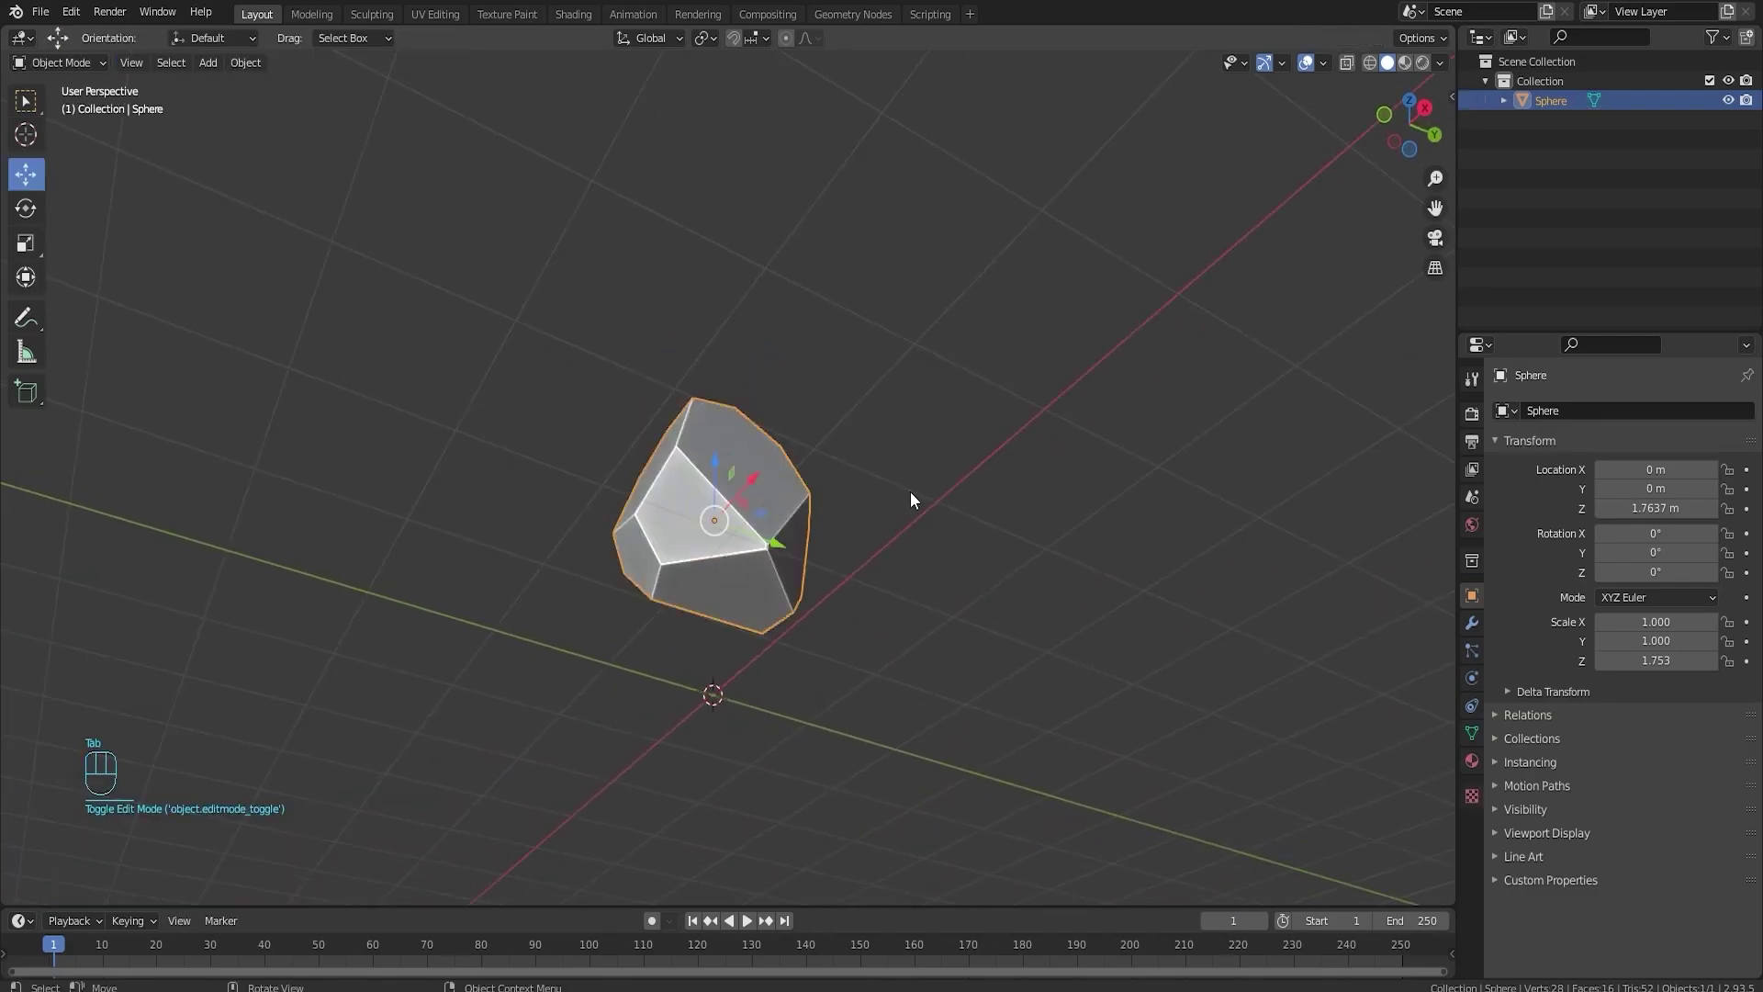
pyautogui.click(949, 454)
pyautogui.moveTo(950, 455); pyautogui.dragTo(711, 509, button='middle')
# - Duplicate the rock along X, tip the copy onto its side, and lower both rocks
pyautogui.click(742, 548)
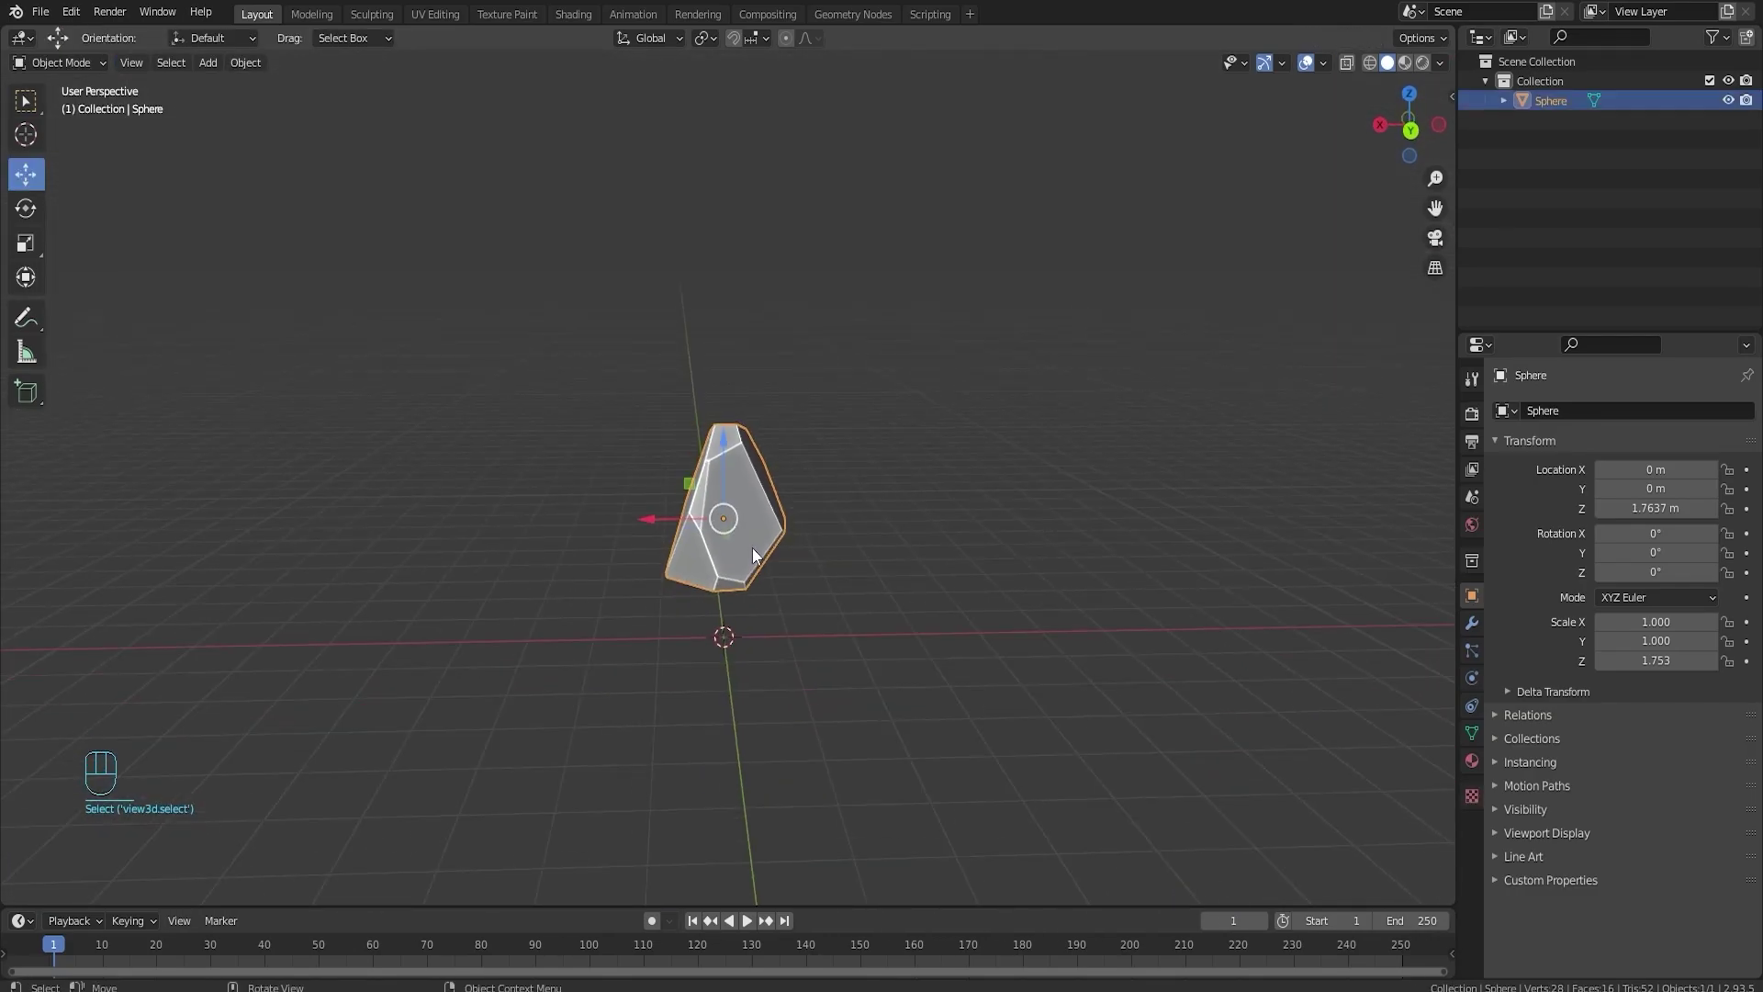
pyautogui.hotkey('shift', 'd')
pyautogui.press('x')
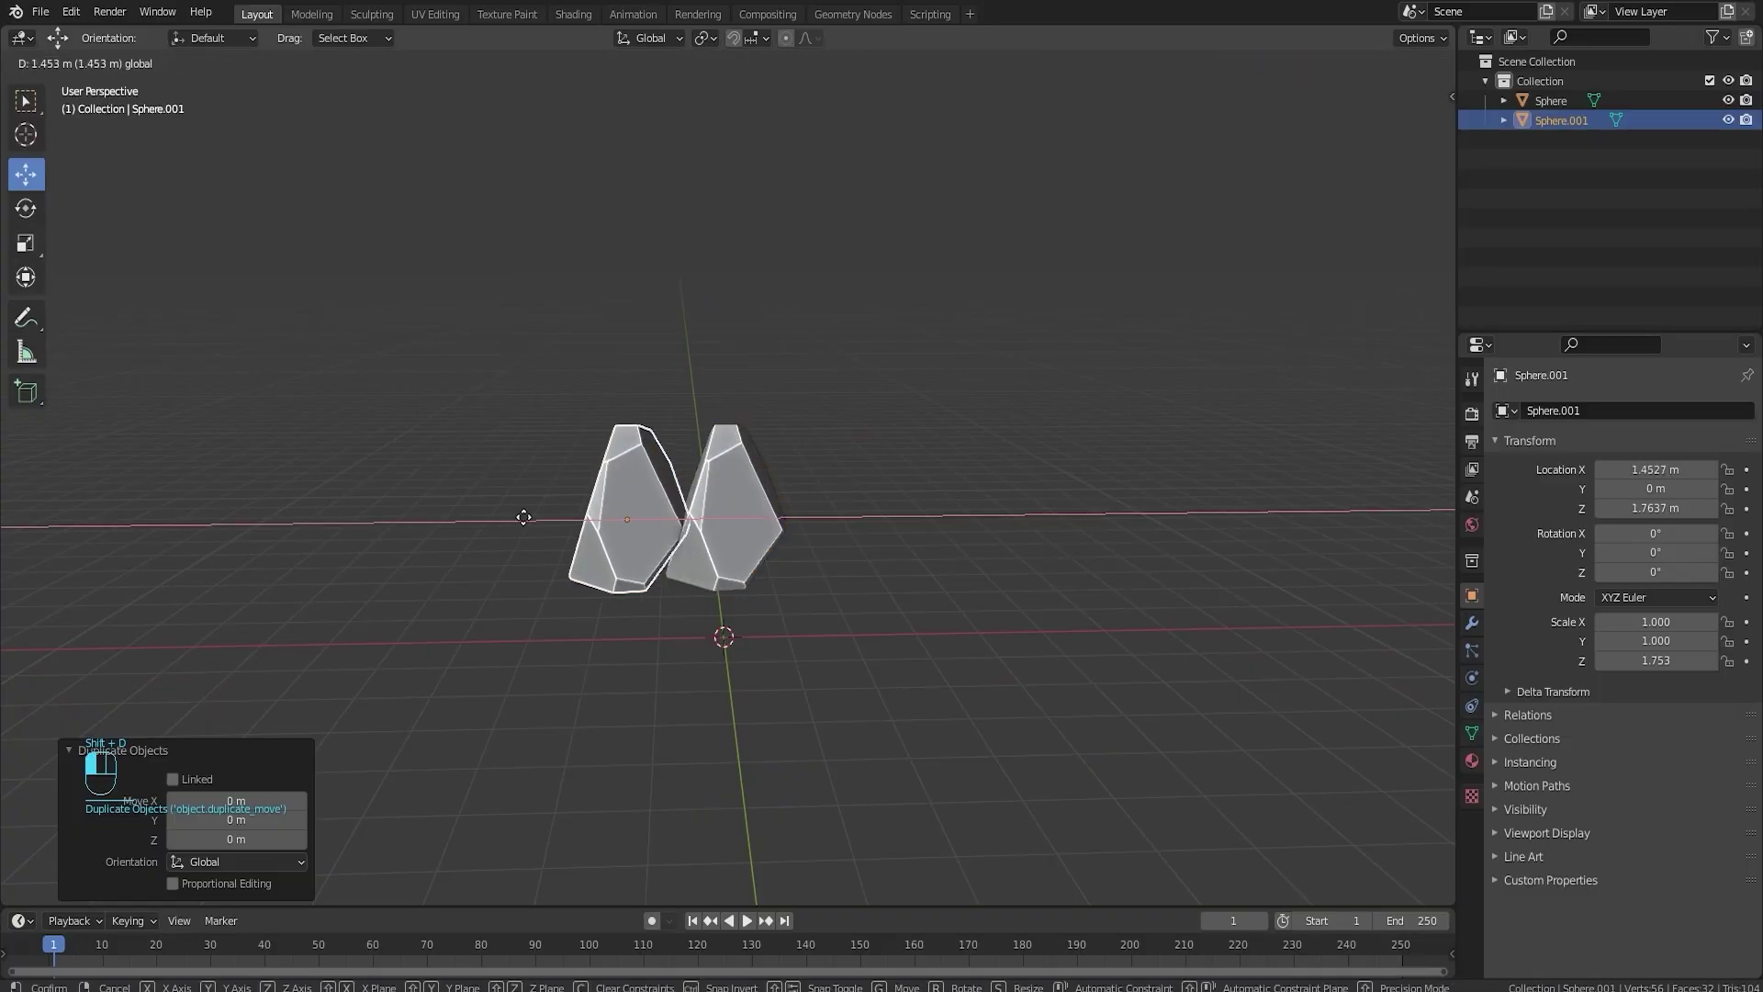
pyautogui.click(514, 519)
pyautogui.press('KP_3')
pyautogui.press('Right')
pyautogui.press('ctrl+KP_1')
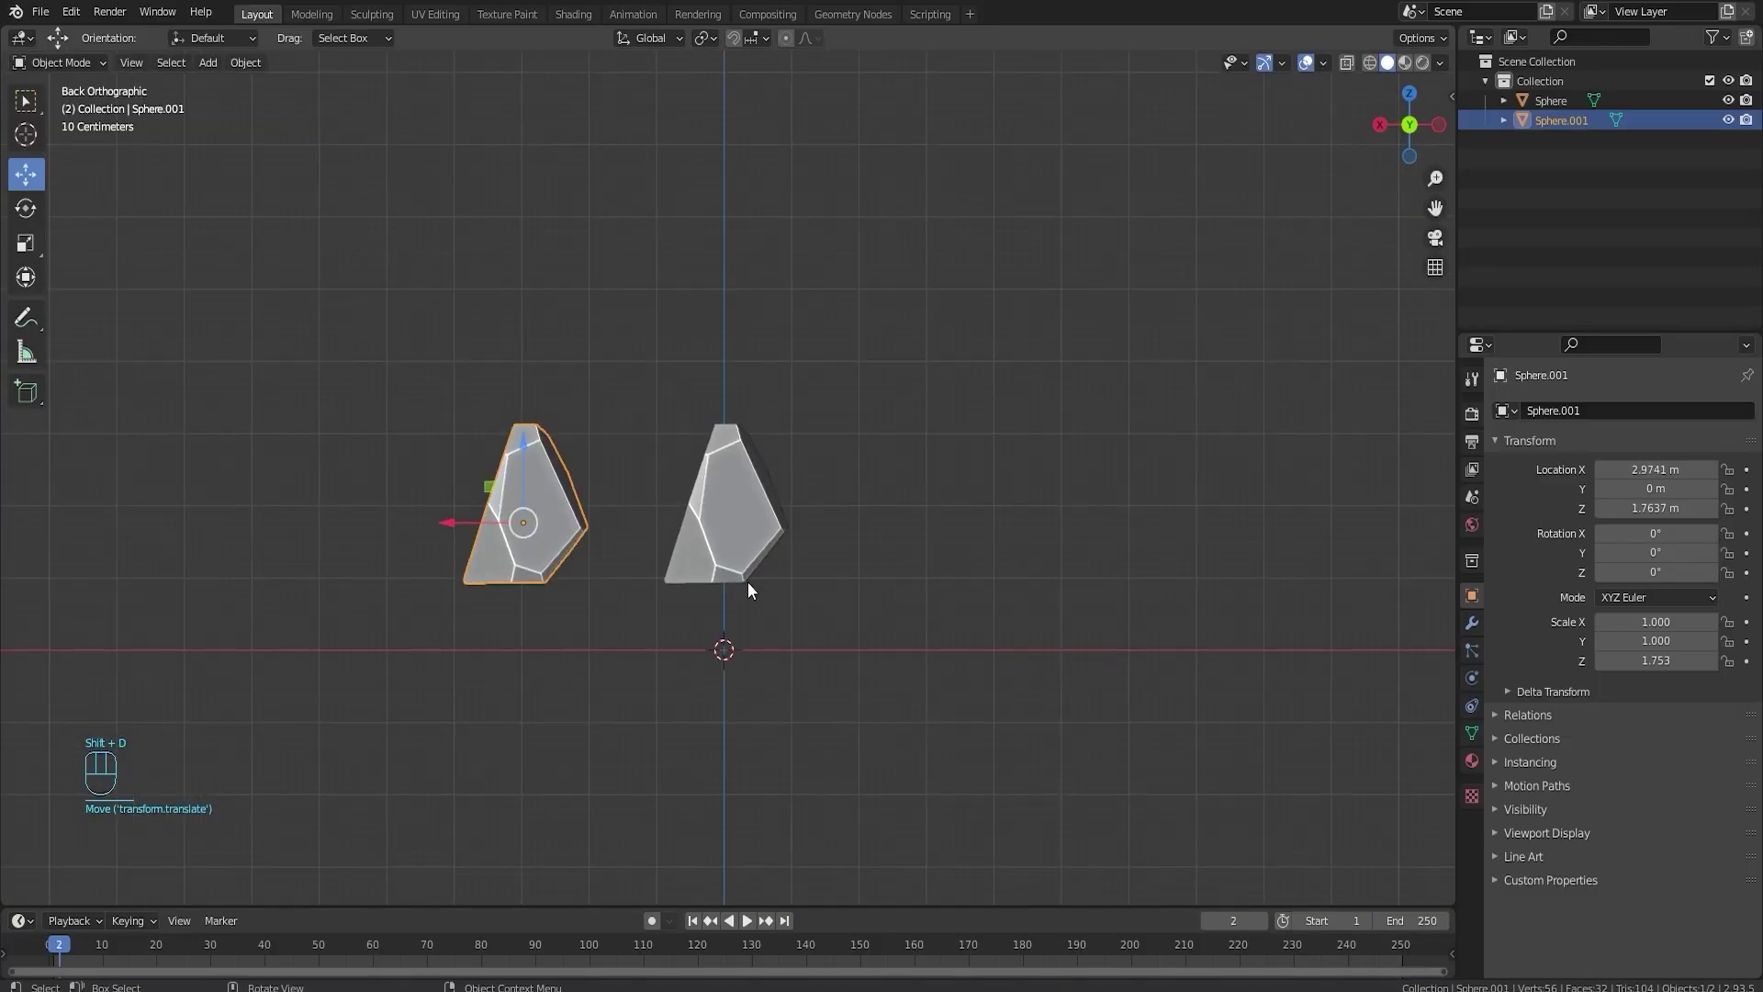
pyautogui.press('r')
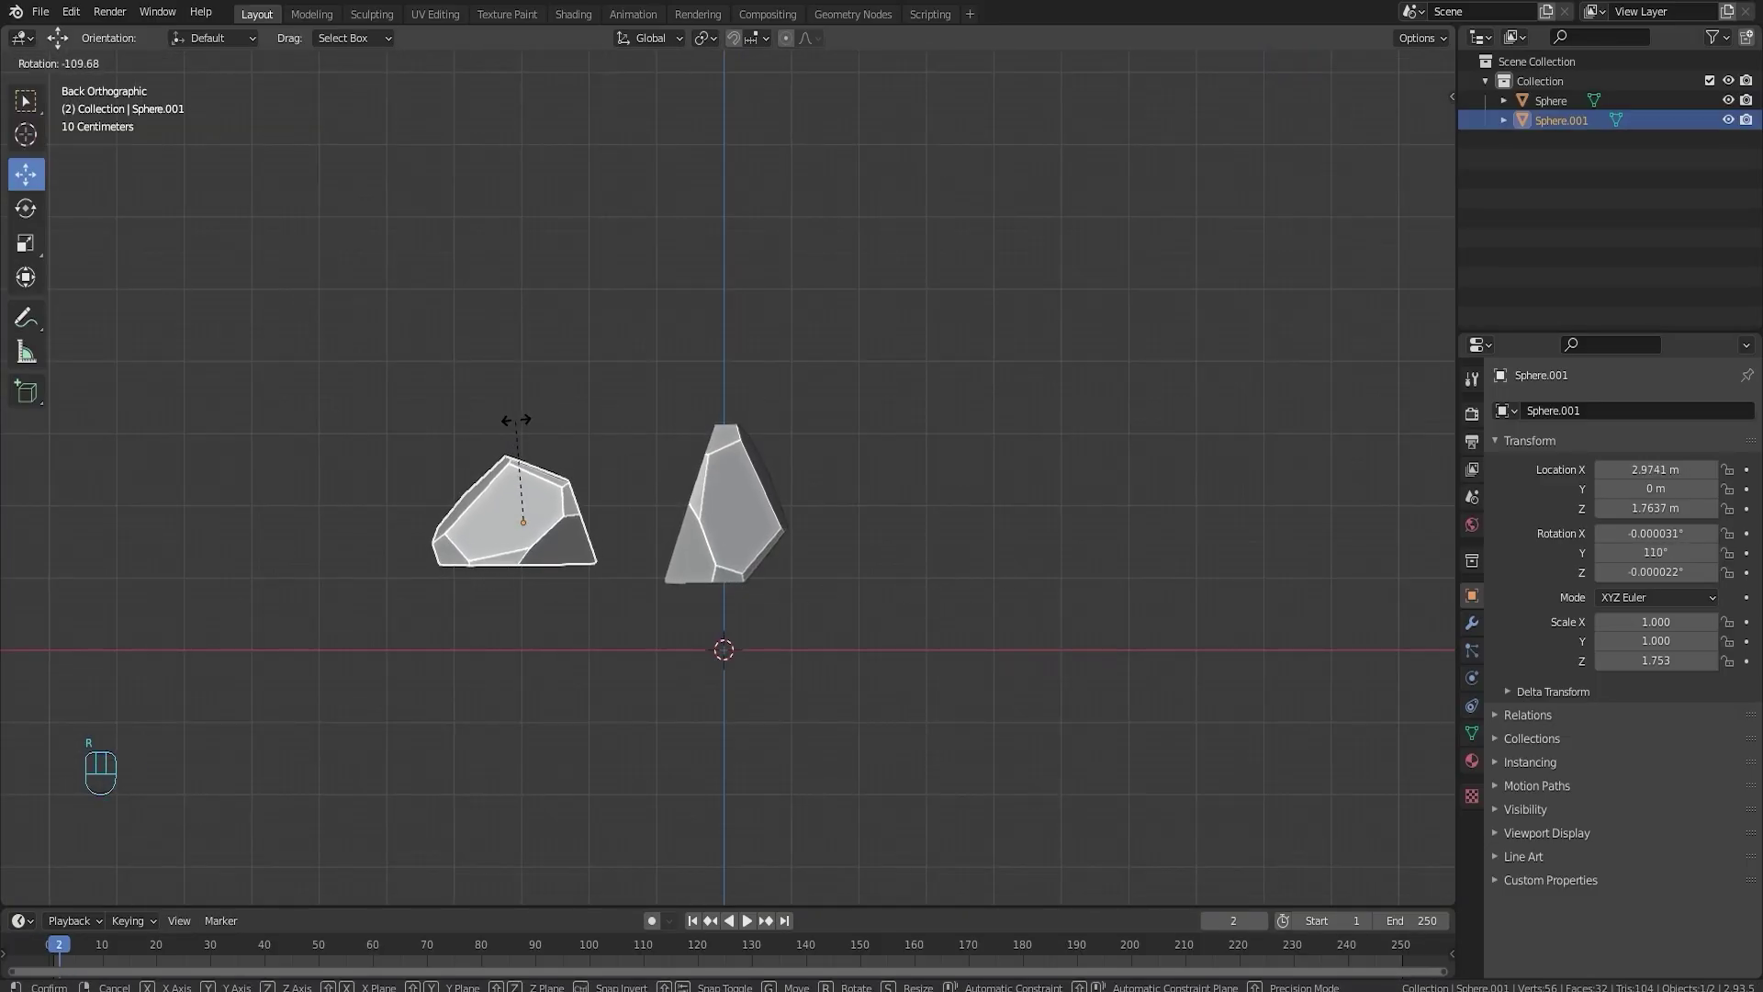
pyautogui.click(515, 423)
pyautogui.moveTo(524, 431); pyautogui.dragTo(525, 540)
pyautogui.click(741, 520)
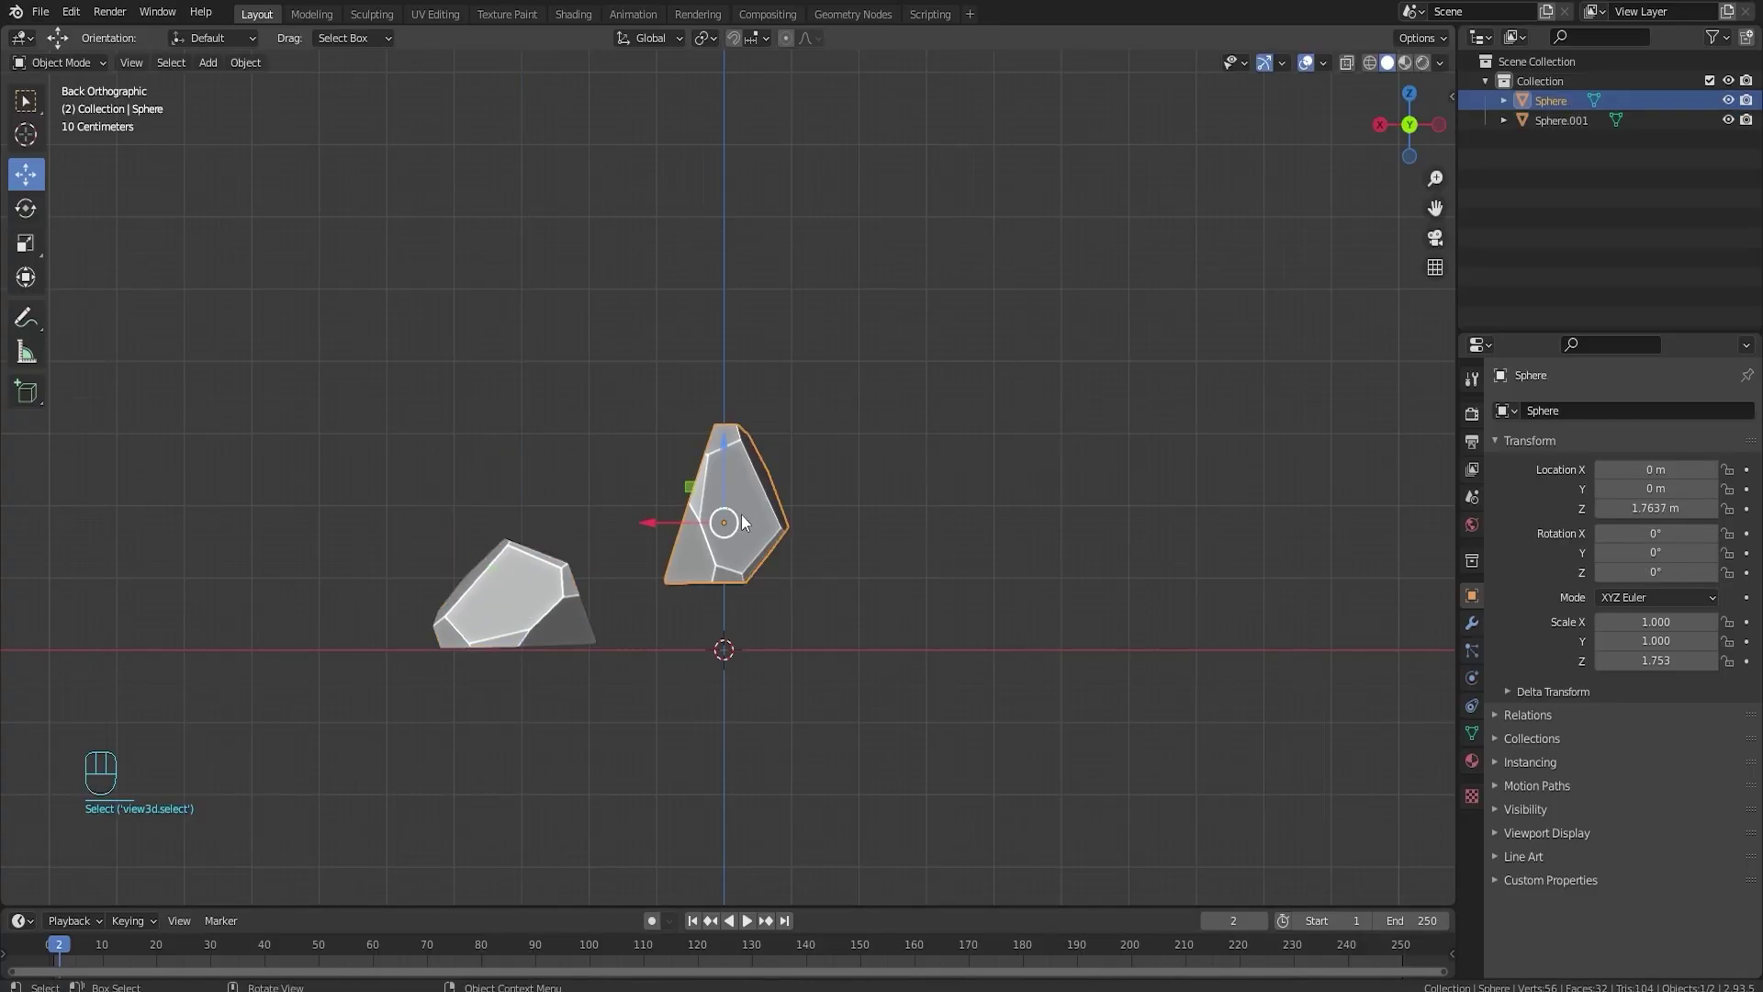
pyautogui.moveTo(723, 477); pyautogui.dragTo(923, 602)
# - Make a third copy widened to X 1.603, flattened along Z by 0.667, and lowered
pyautogui.hotkey('shift', 'd')
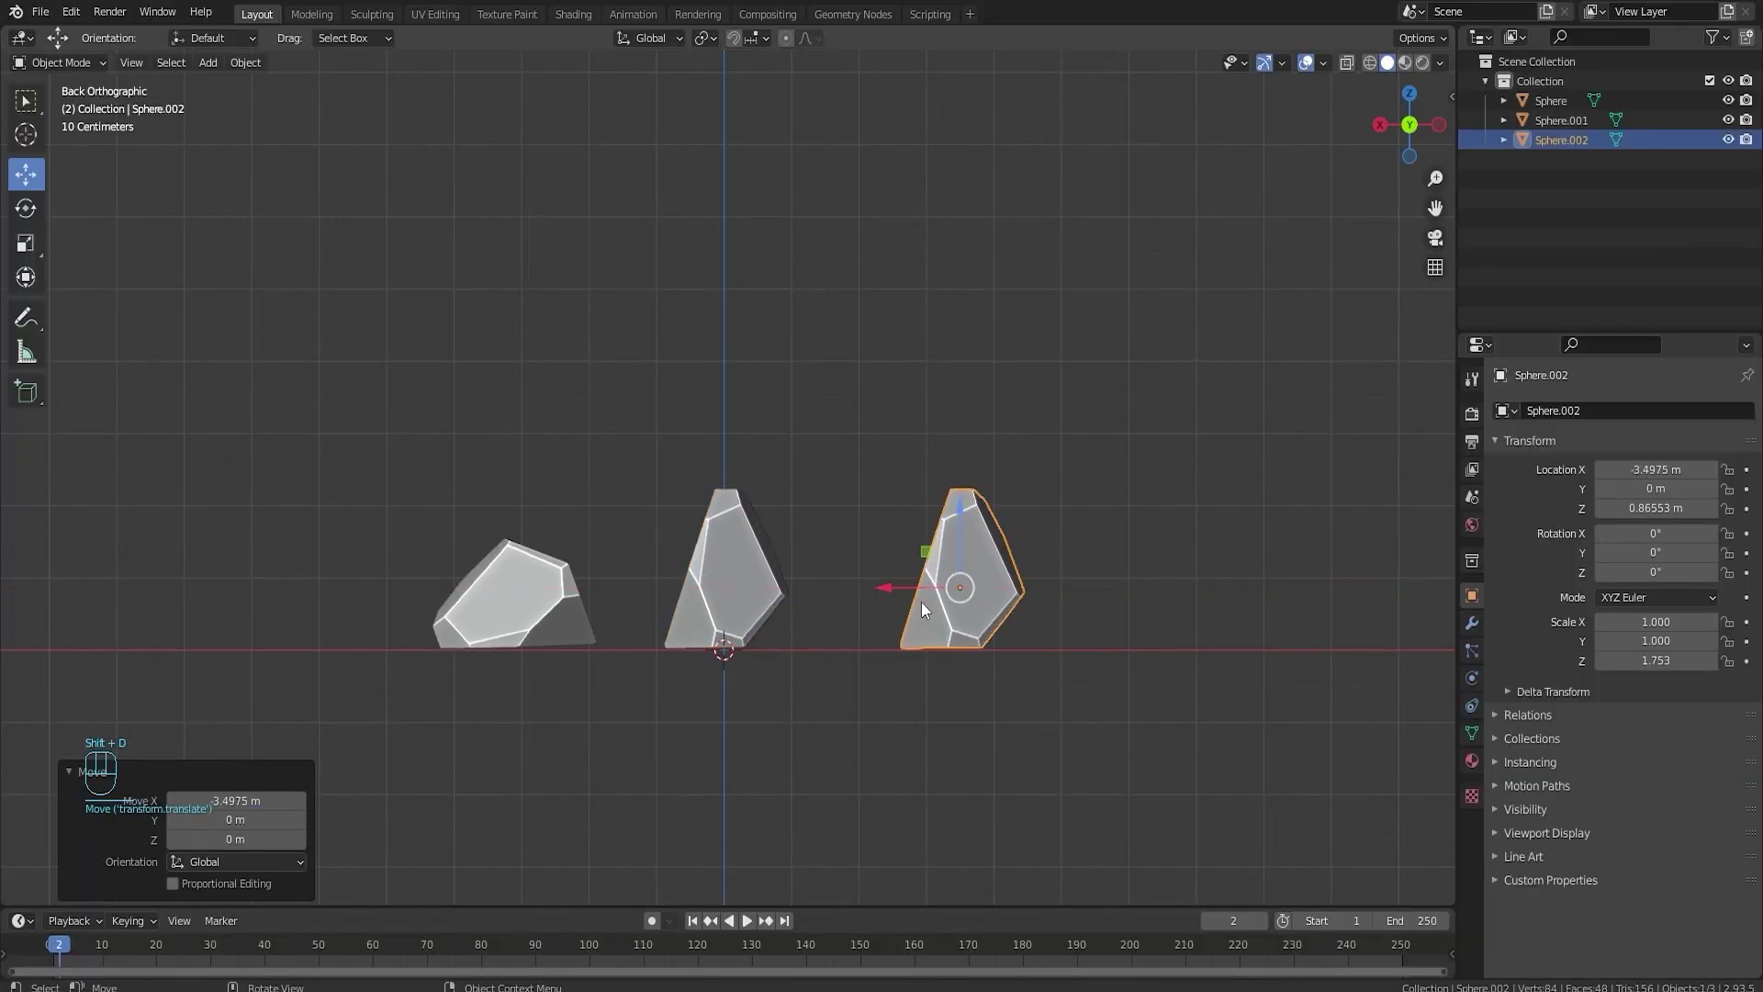
pyautogui.press('s')
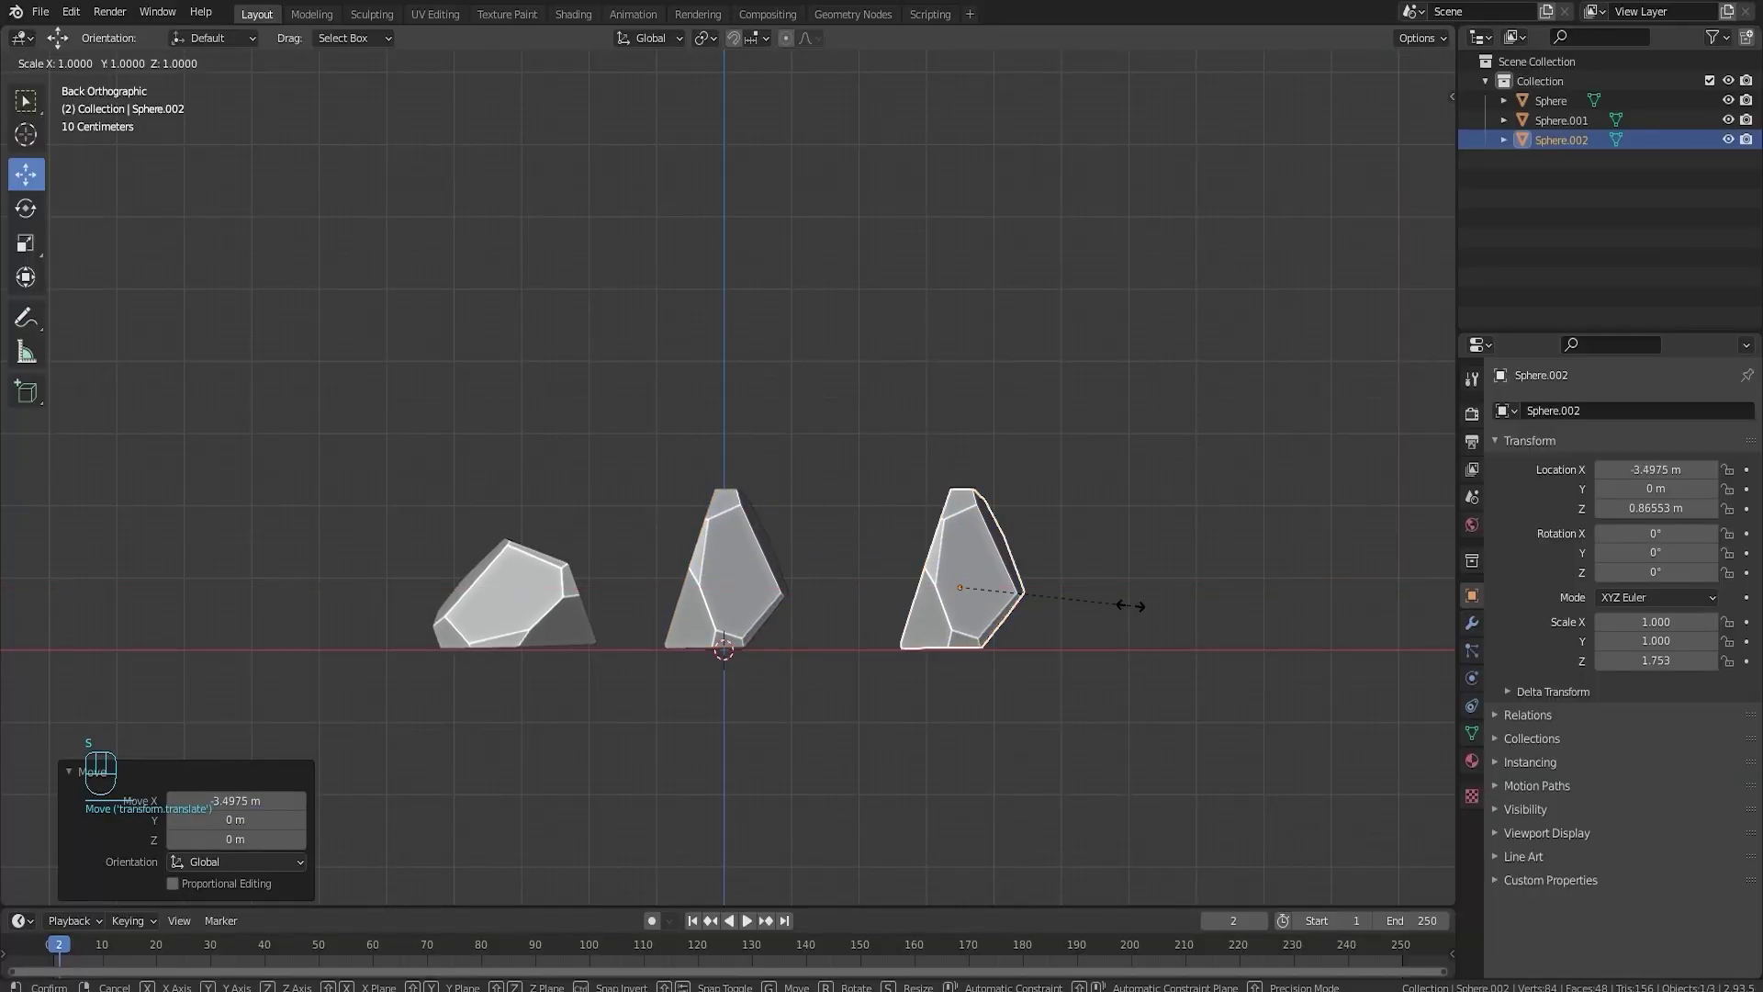
pyautogui.press('x')
pyautogui.click(1234, 610)
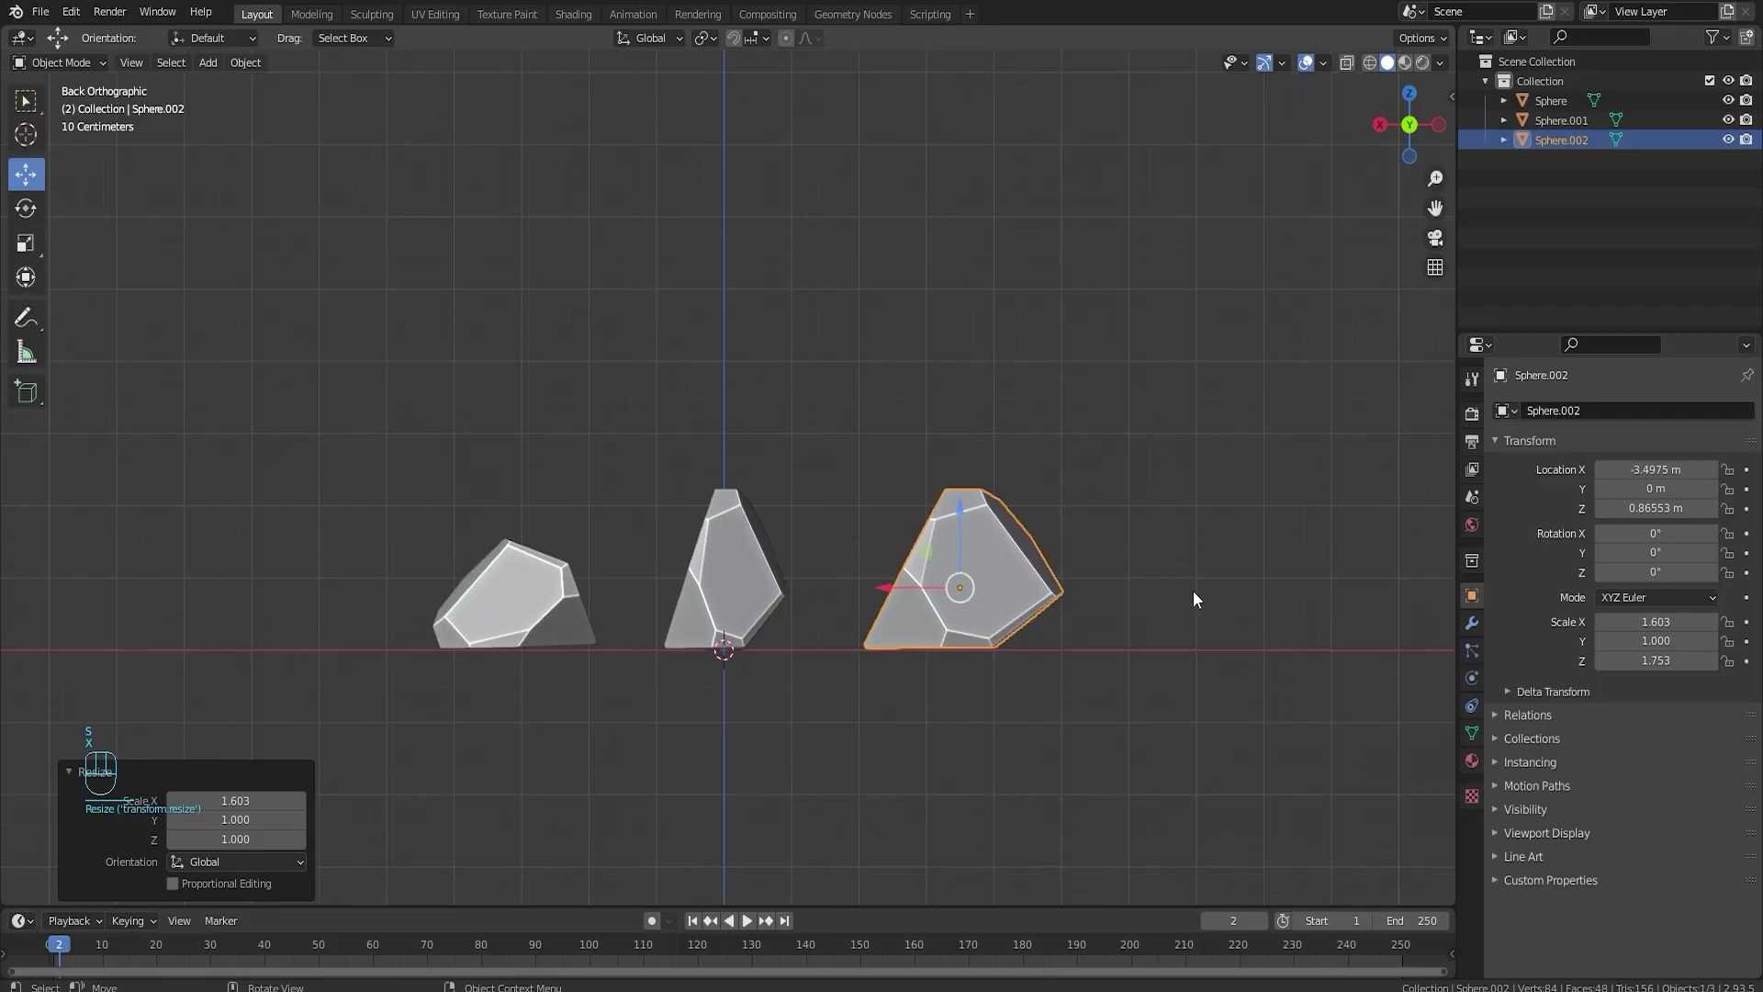
pyautogui.press('s')
pyautogui.press('z')
pyautogui.click(1113, 588)
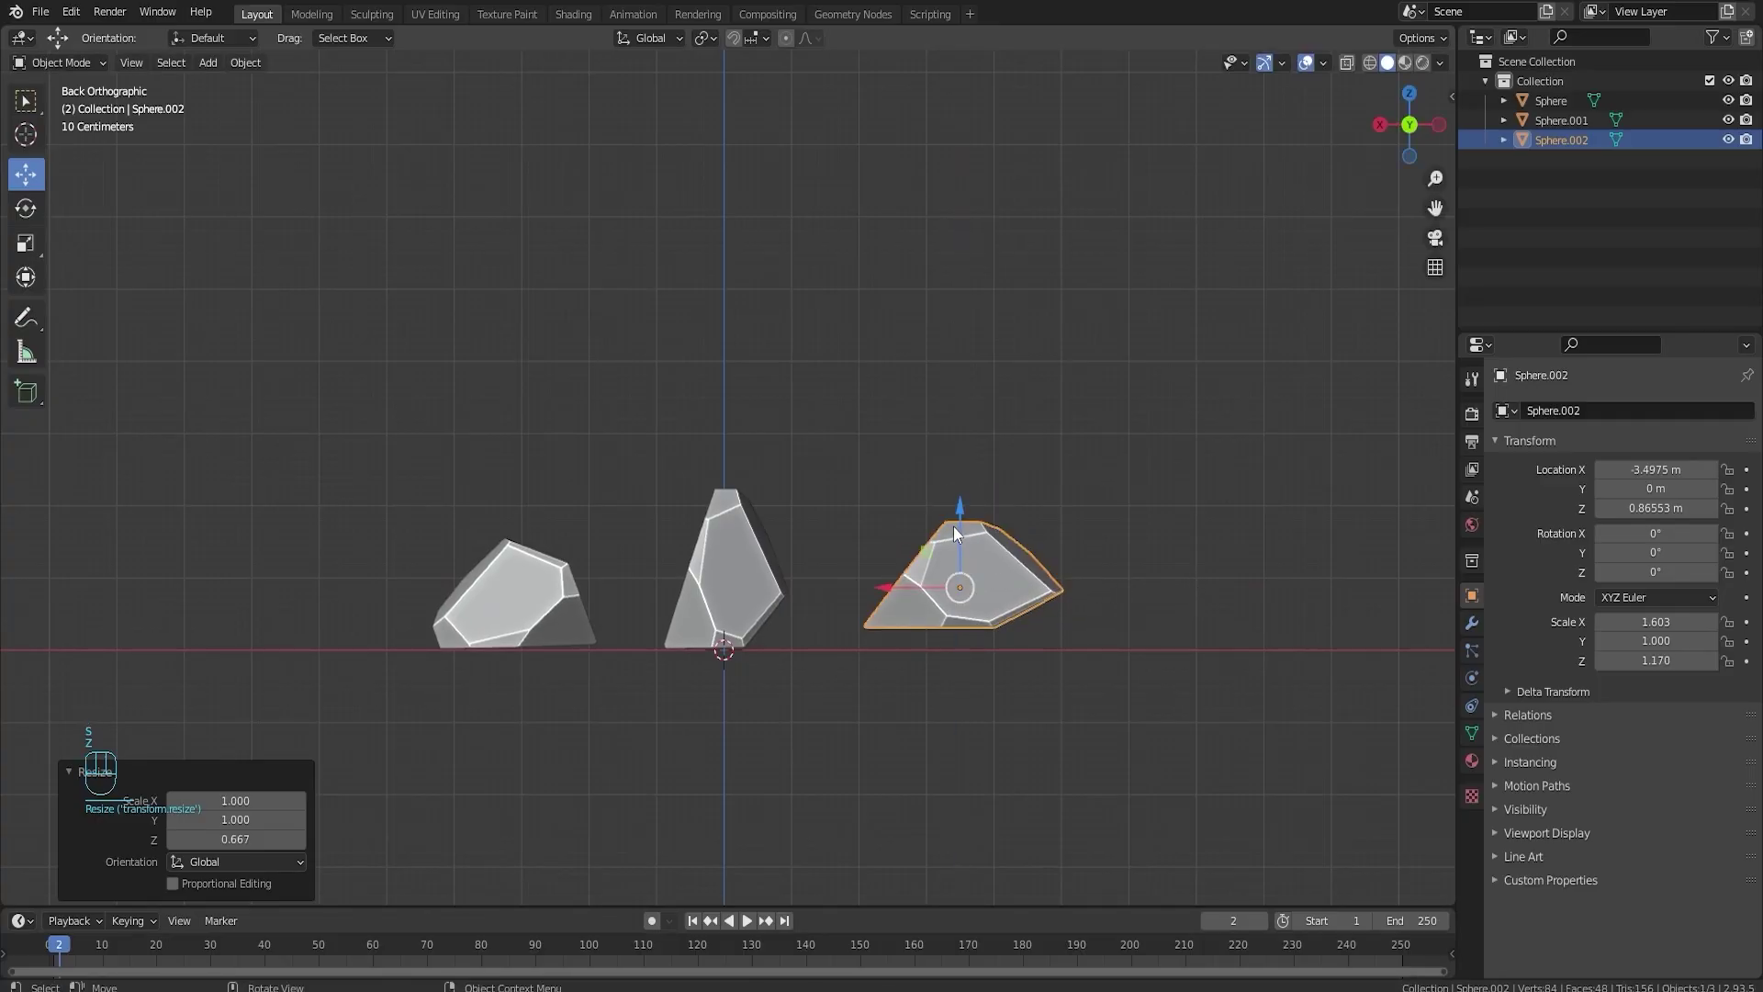
pyautogui.moveTo(953, 526); pyautogui.dragTo(957, 546)
pyautogui.moveTo(957, 545); pyautogui.dragTo(1016, 628, button='middle')
# - In Edit Mode, try moving a vertex of the third rock, undoing the first attempt
pyautogui.press('Tab')
pyautogui.moveTo(906, 563); pyautogui.dragTo(1223, 695, button='middle')
pyautogui.click(1076, 708)
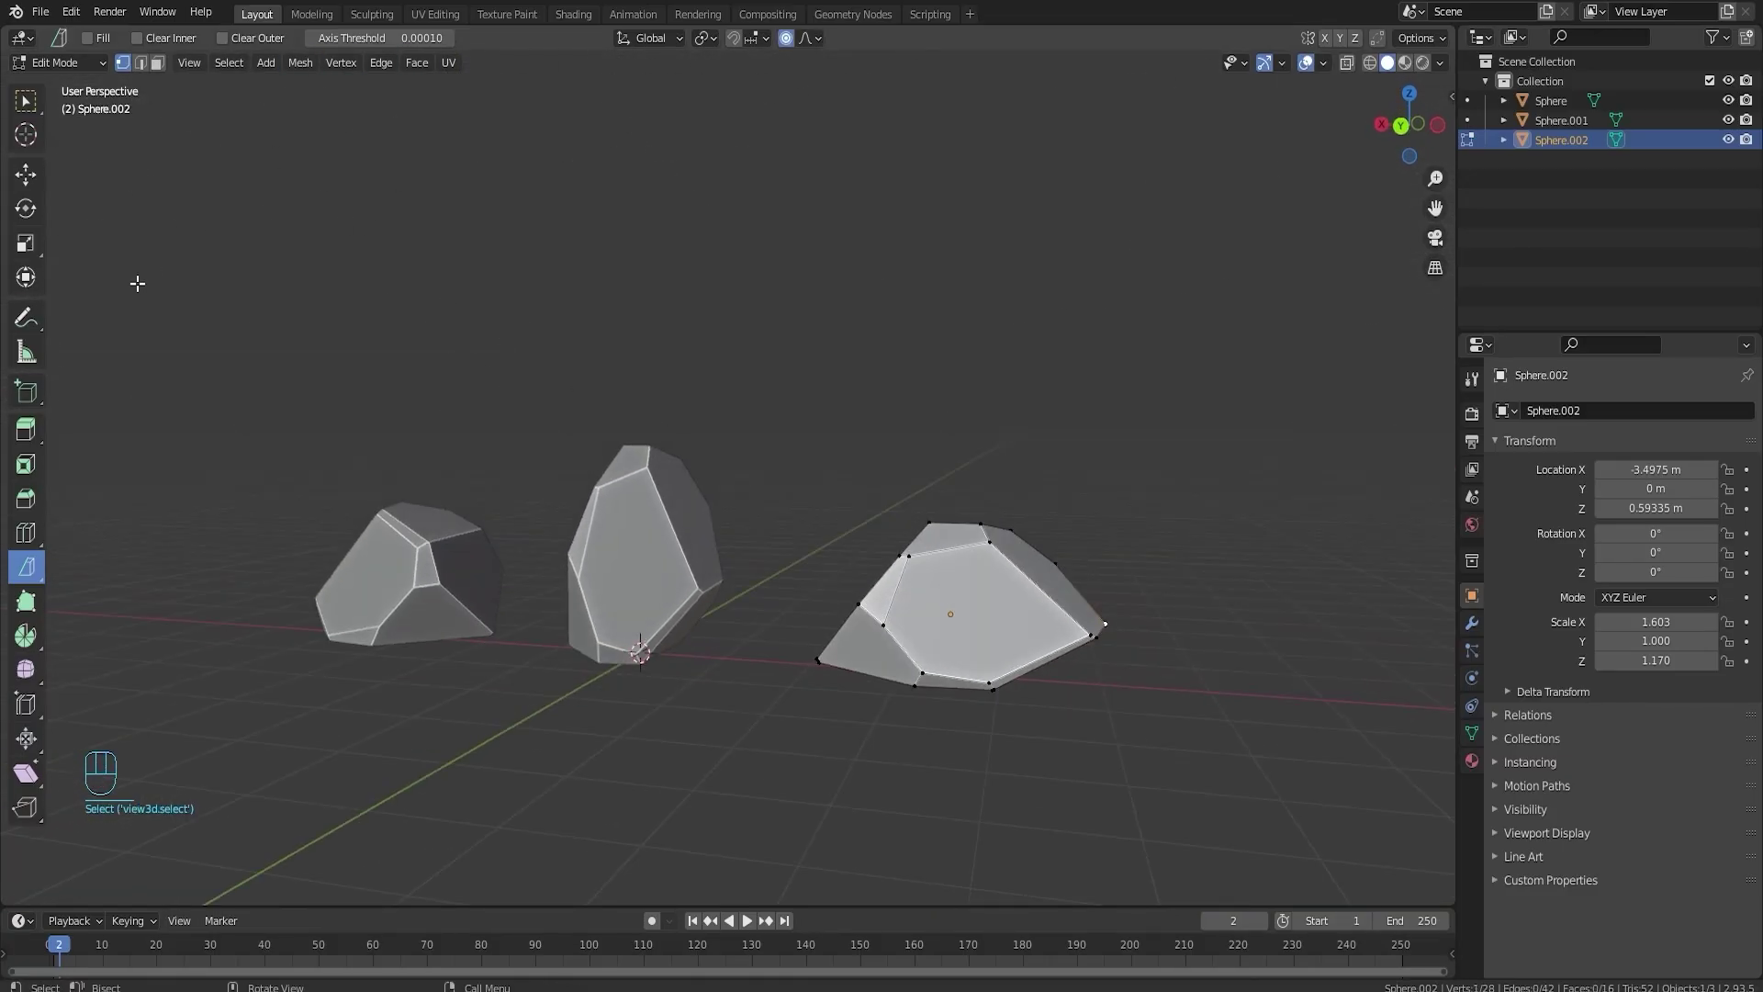
pyautogui.click(26, 173)
pyautogui.press('g')
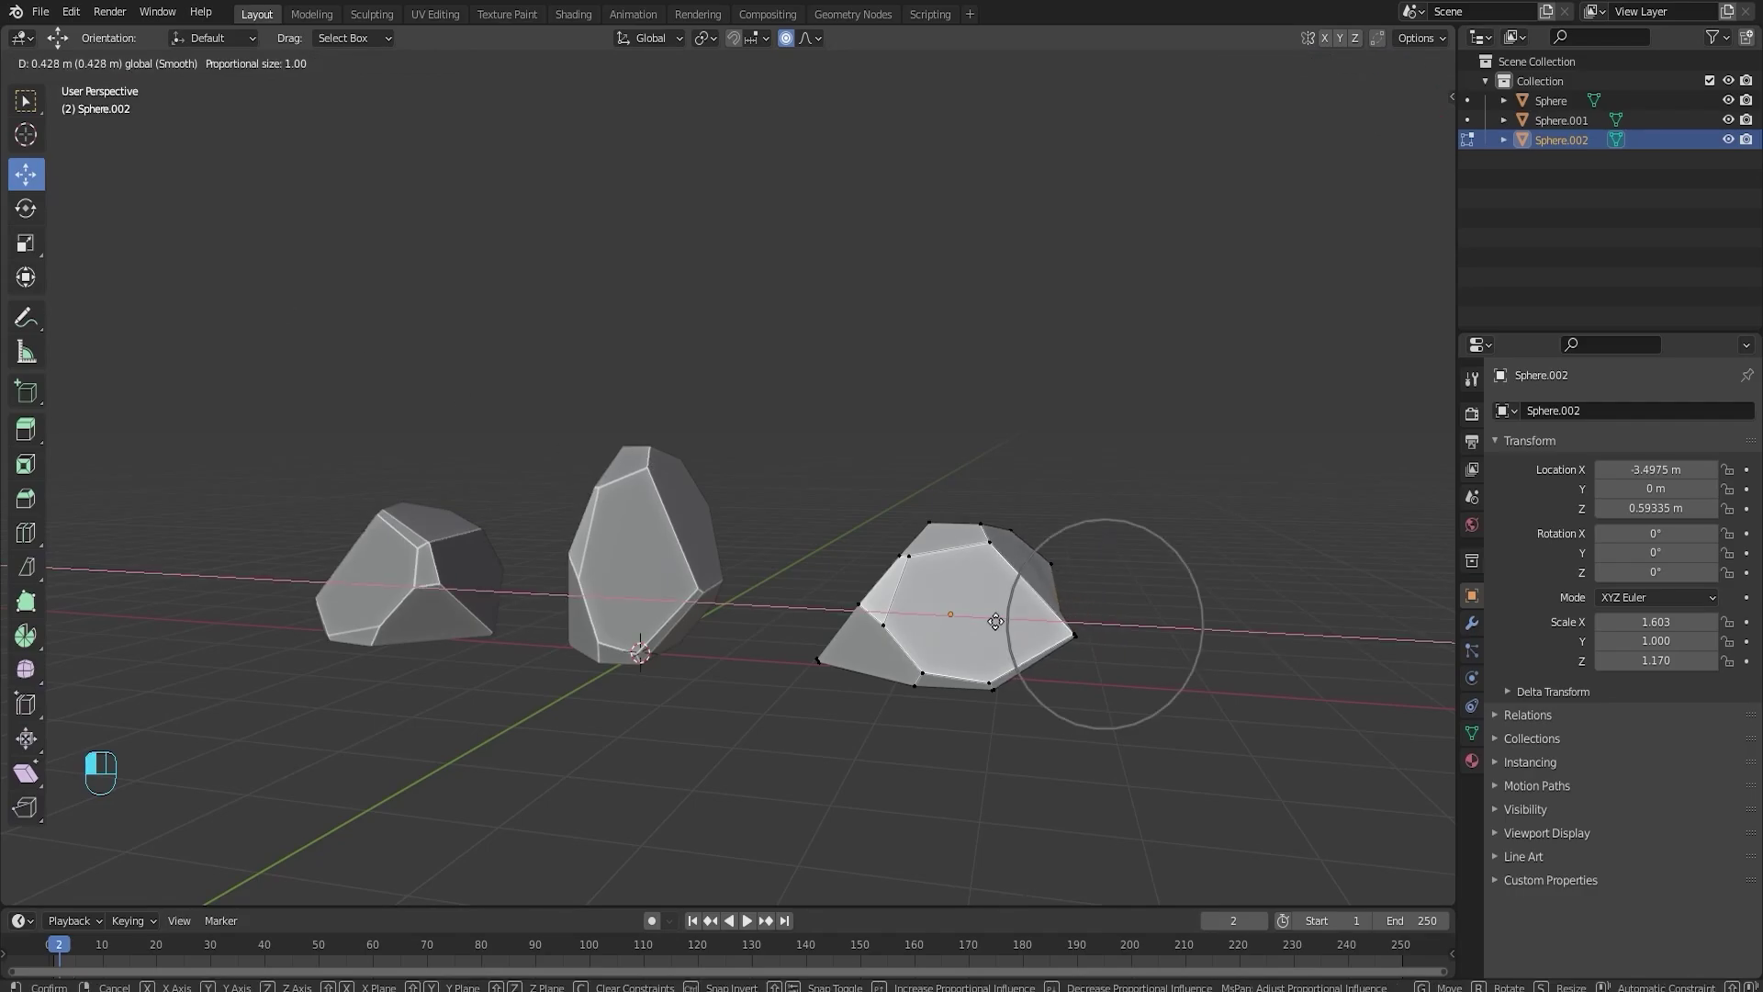
pyautogui.click(1024, 601)
pyautogui.hotkey('ctrl', 'z')
pyautogui.moveTo(1069, 615); pyautogui.dragTo(903, 653, button='middle')
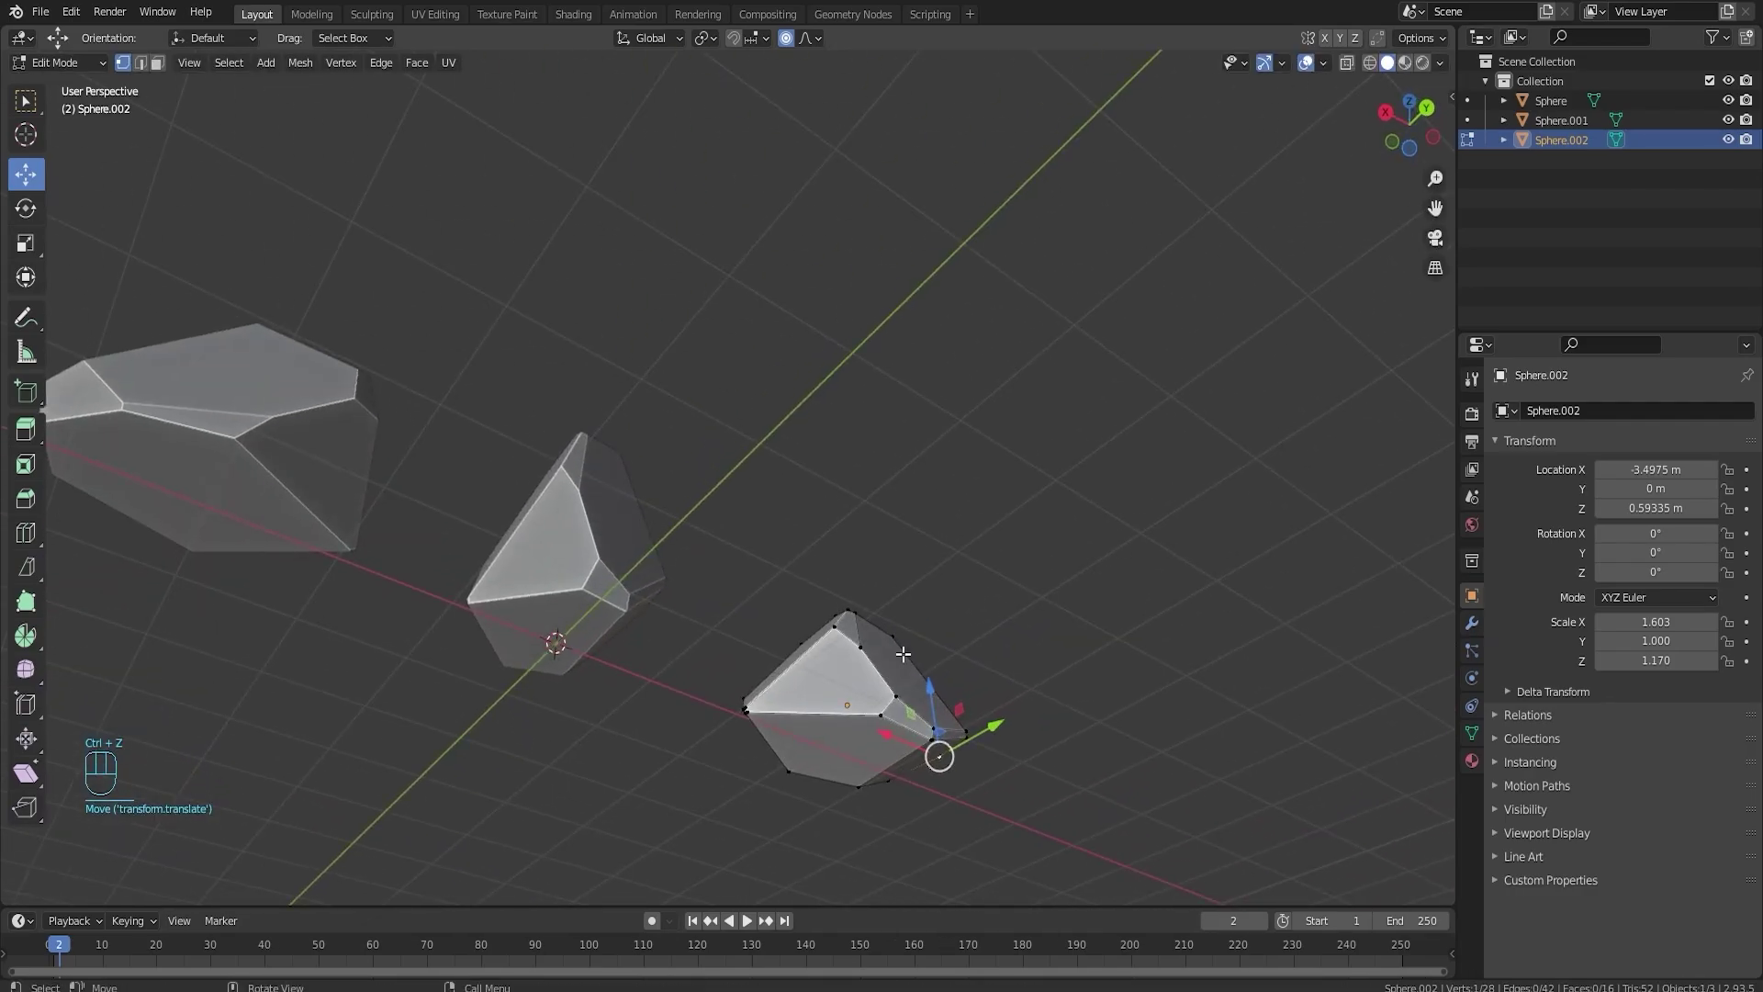
pyautogui.click(750, 708)
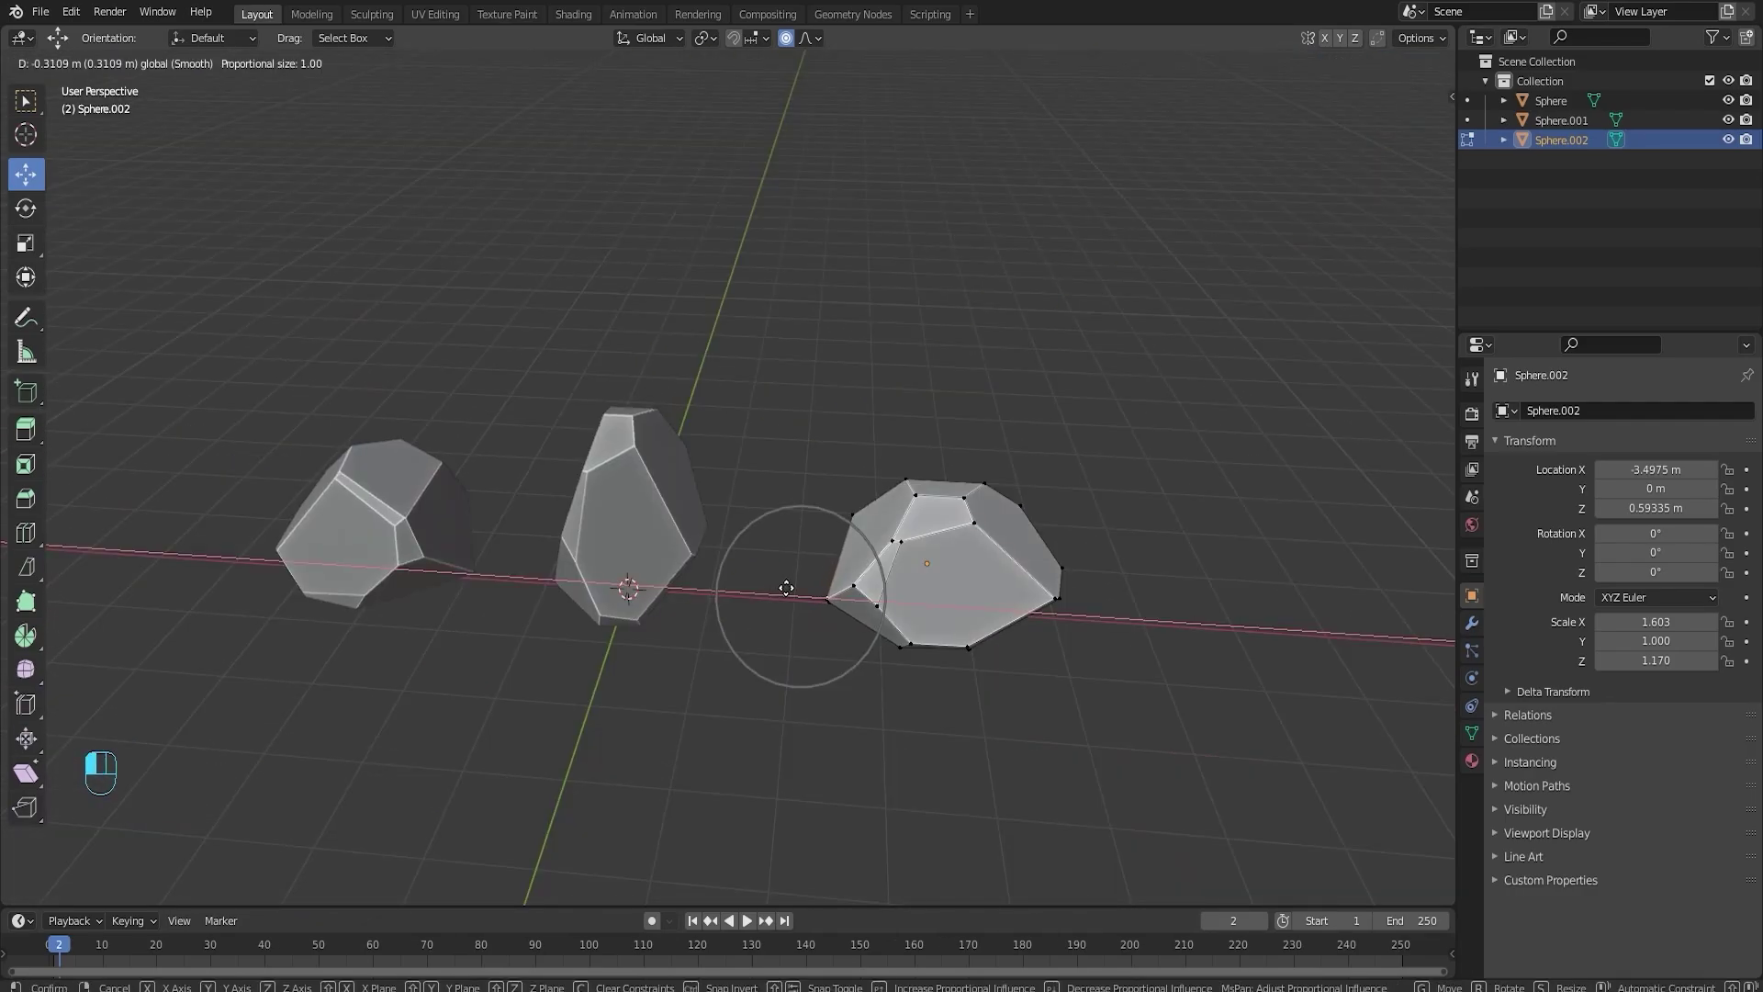
pyautogui.click(786, 588)
pyautogui.moveTo(827, 607); pyautogui.dragTo(972, 536, button='middle')
# - Move the rock's right-hand vertex with soft proportional falloff, cancelling a second attempt
pyautogui.click(1079, 633)
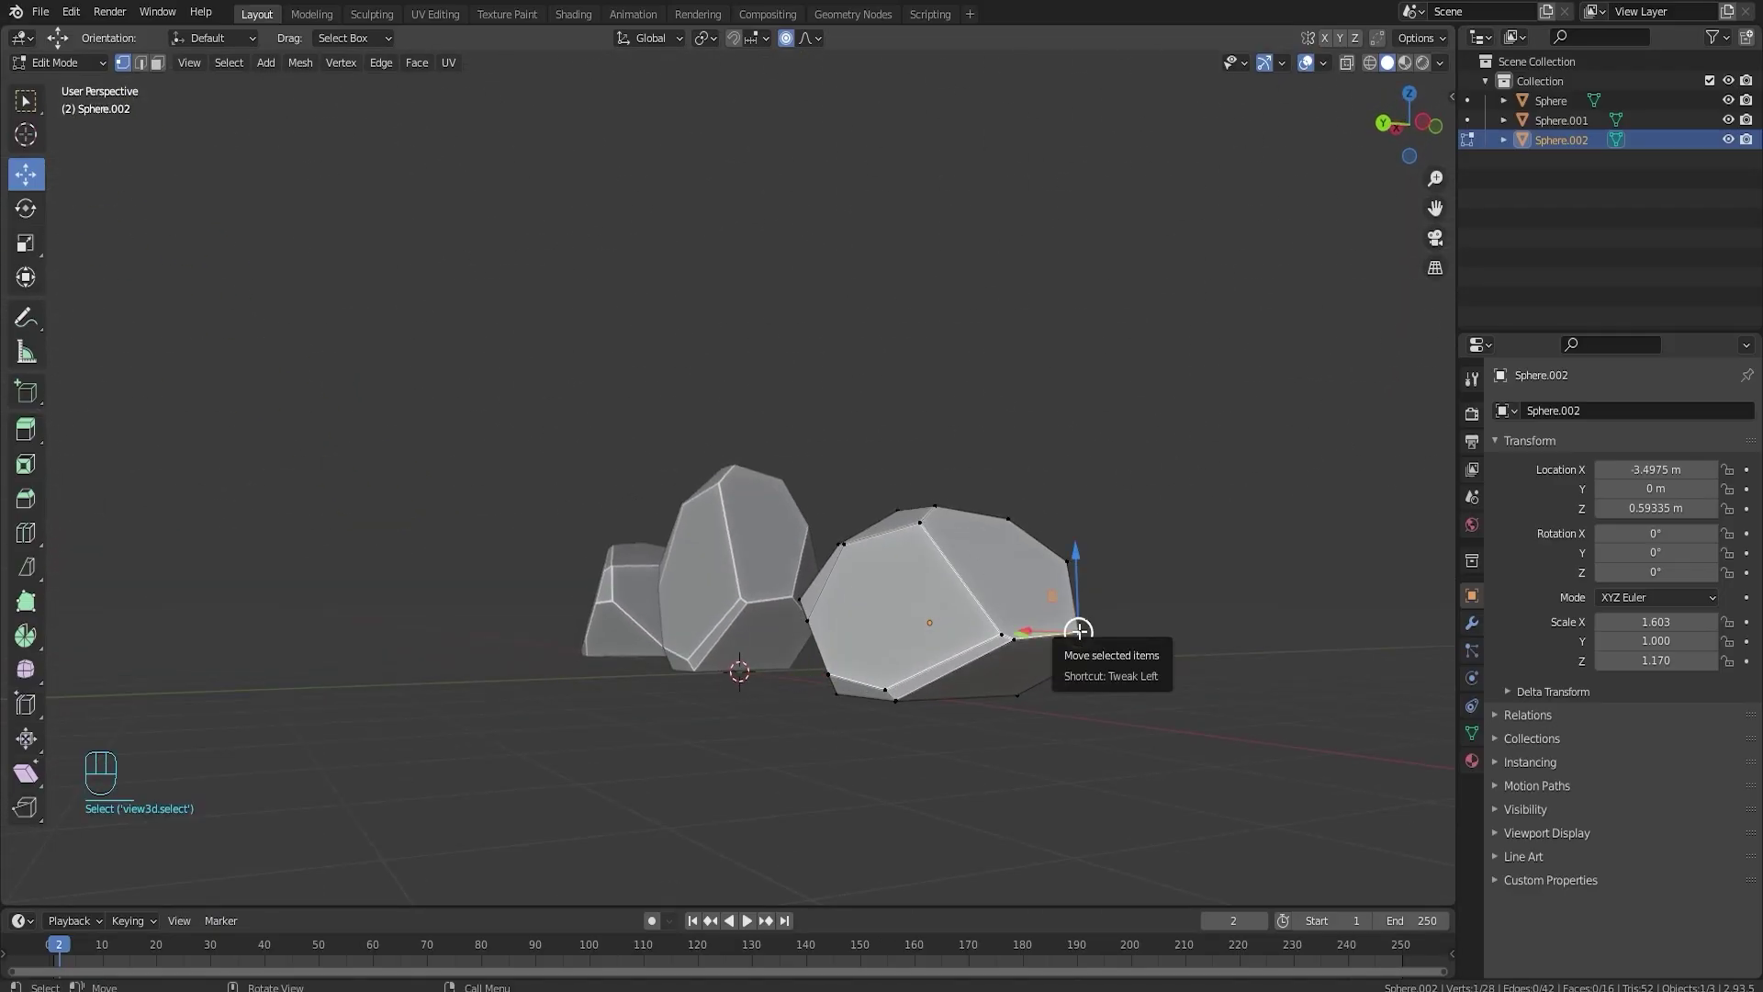
pyautogui.press('g')
pyautogui.scroll(-3, 1079, 632)
pyautogui.click(1076, 631)
pyautogui.moveTo(1074, 630); pyautogui.dragTo(1090, 665, button='middle')
pyautogui.press('g')
pyautogui.rightClick(1025, 644)
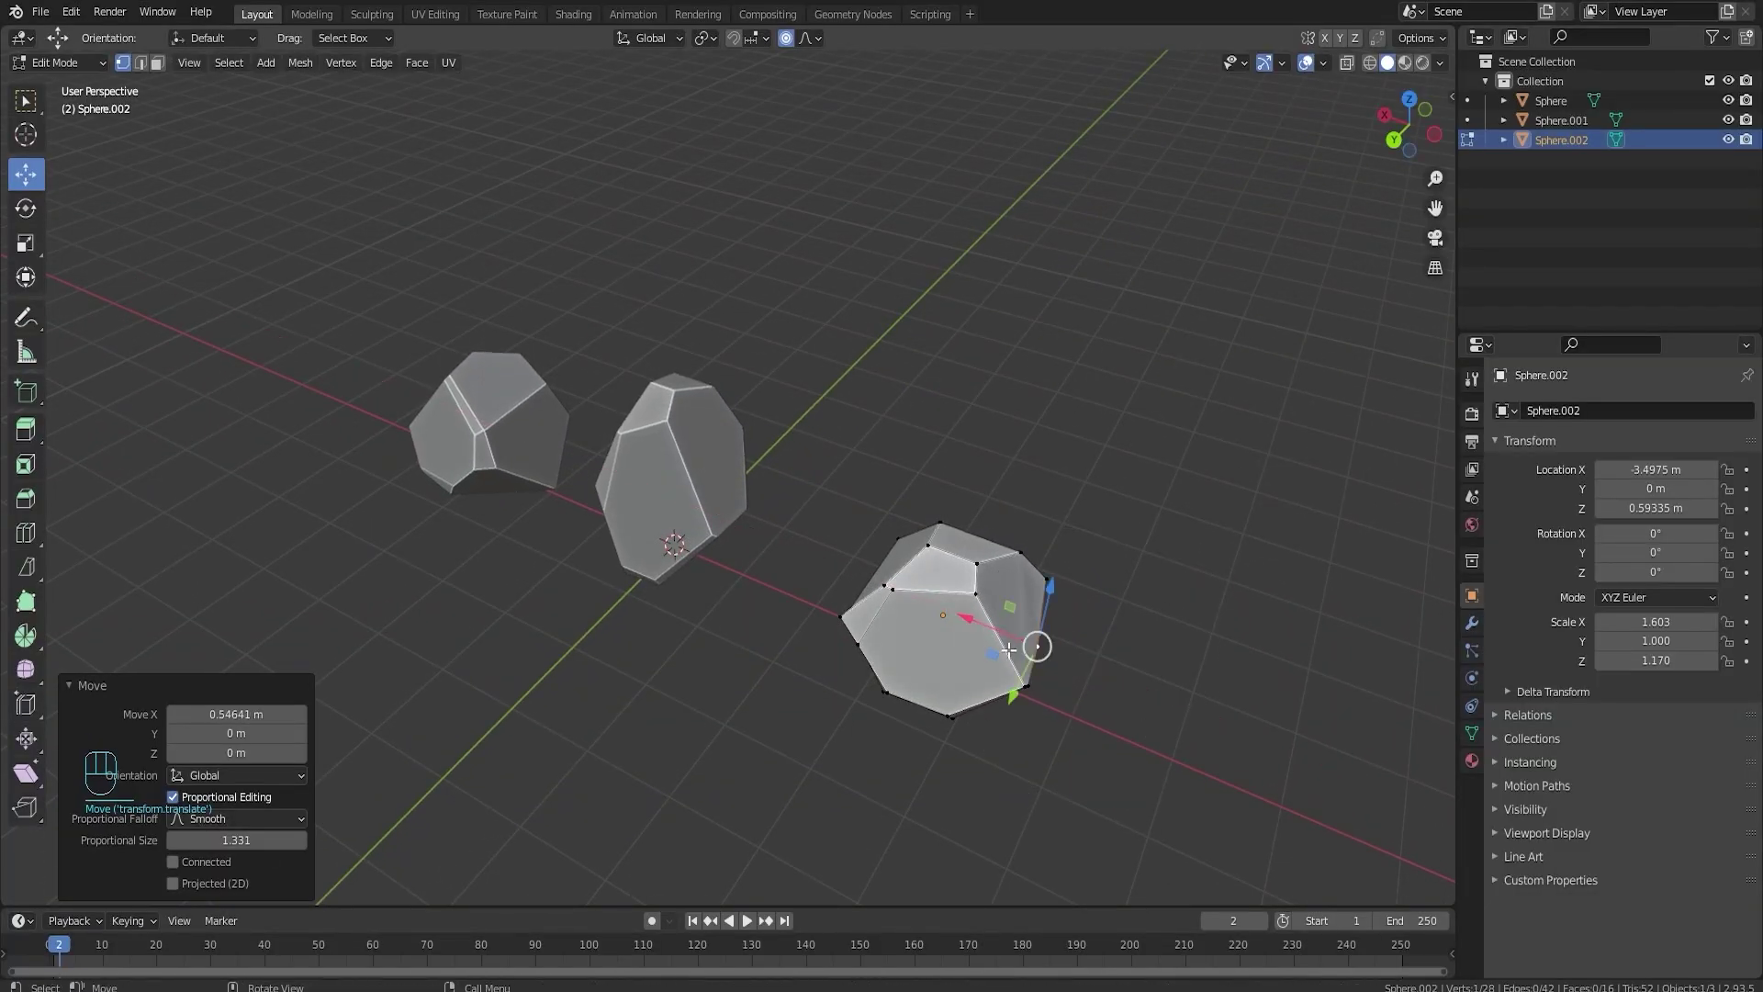
# - Push the vertex outward along X, check it in Object Mode, then undo the final move
pyautogui.press('Tab')
pyautogui.press('Tab')
pyautogui.press('g')
pyautogui.press('x')
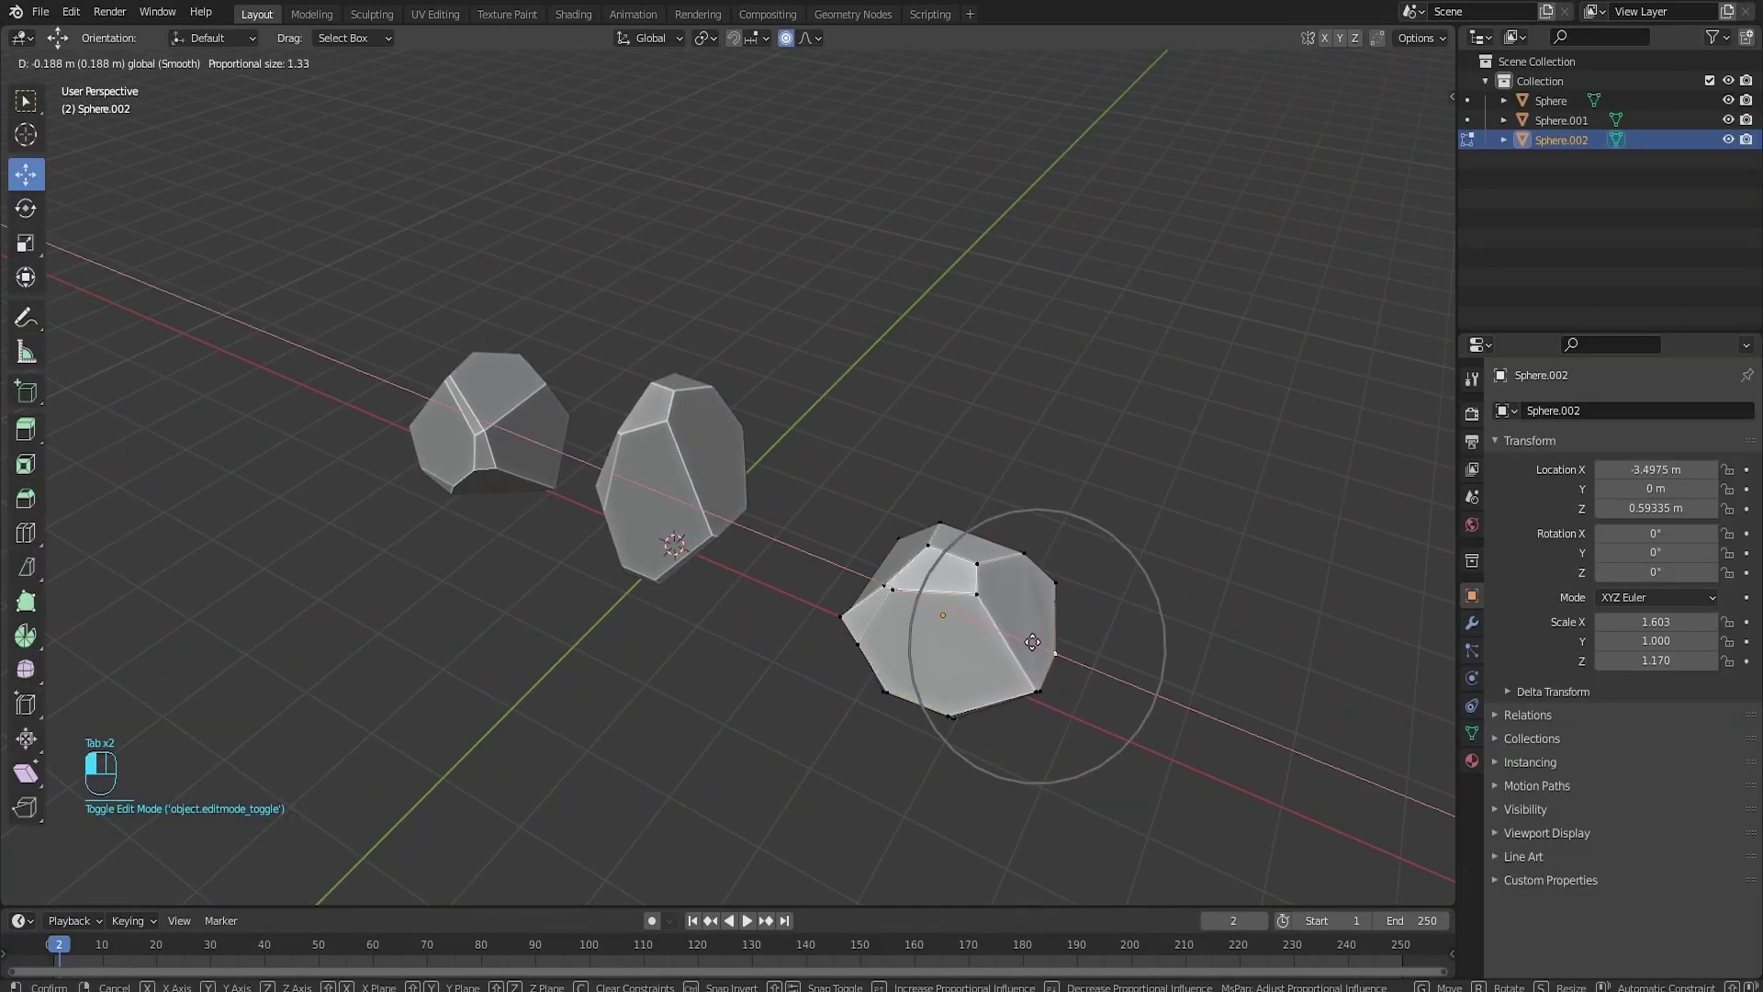
pyautogui.click(1055, 651)
pyautogui.press('Tab')
pyautogui.moveTo(1051, 652); pyautogui.dragTo(947, 651, button='middle')
pyautogui.press('Tab')
pyautogui.moveTo(968, 599); pyautogui.dragTo(949, 588)
pyautogui.scroll(5, 946, 588)
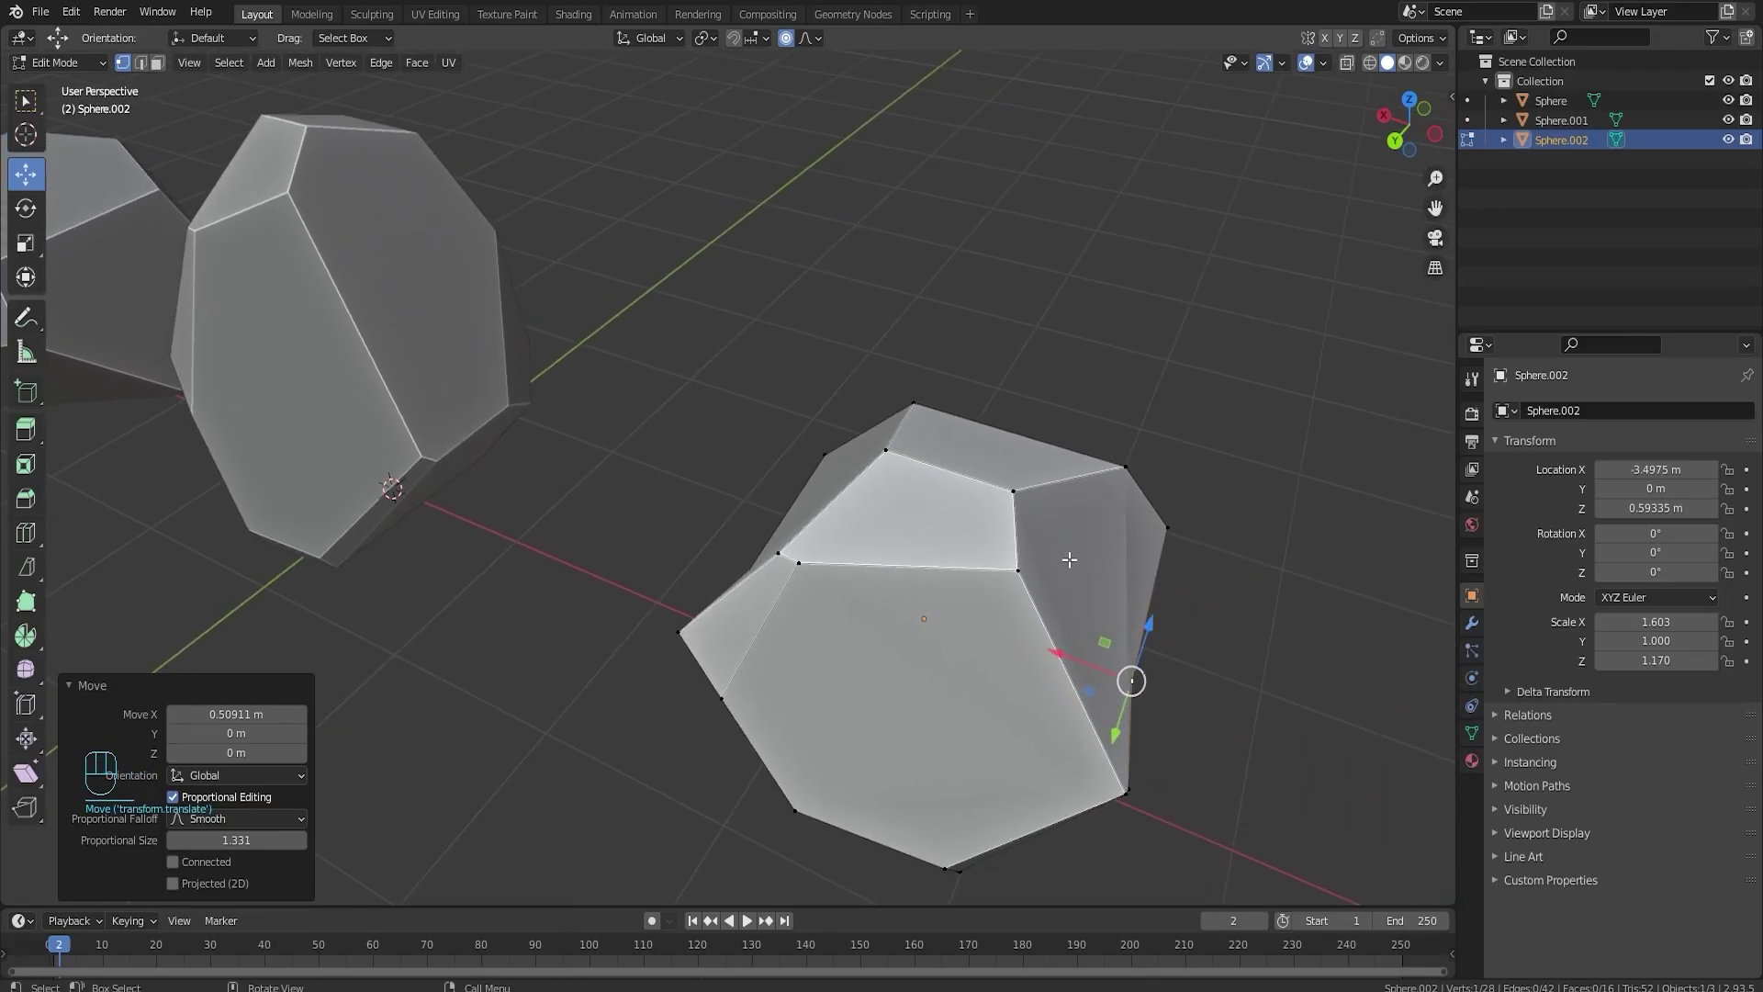
pyautogui.hotkey('ctrl', 'z')
# - Slide the three rocks far along X to clear the origin
pyautogui.press('Tab')
pyautogui.scroll(-4, 1017, 533)
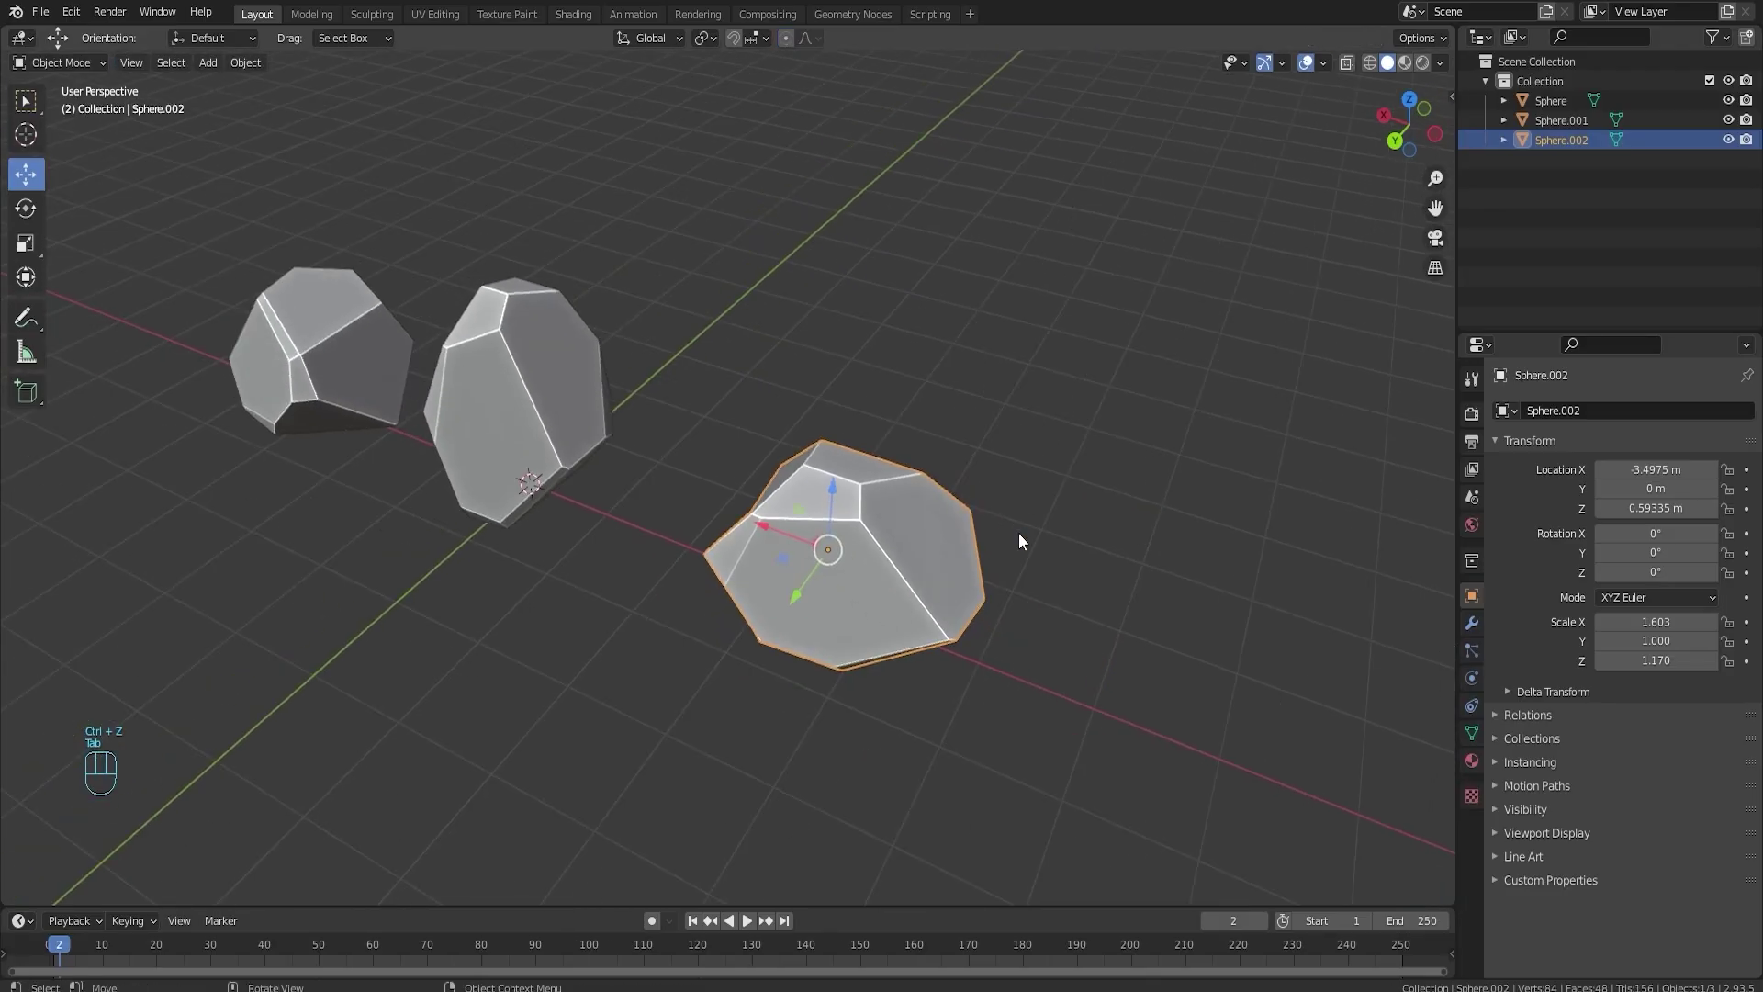
pyautogui.moveTo(773, 584); pyautogui.dragTo(973, 554, button='middle')
pyautogui.click(973, 554)
pyautogui.click(1089, 513)
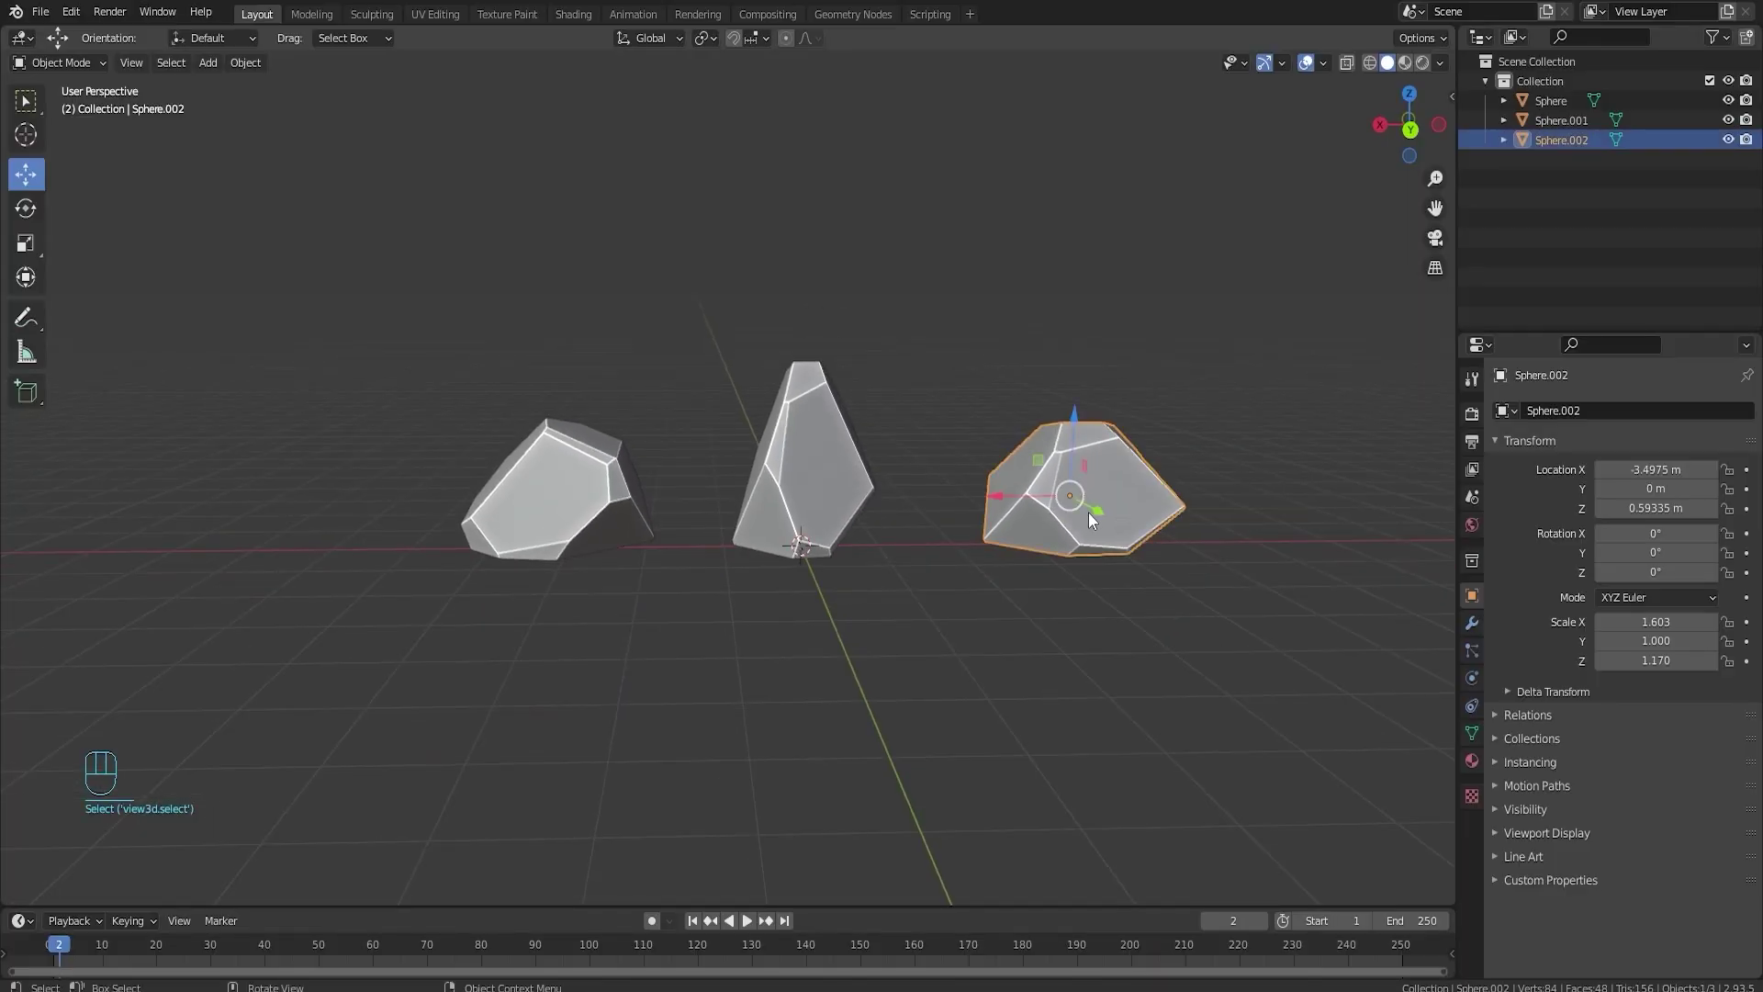
pyautogui.moveTo(983, 500); pyautogui.dragTo(916, 505)
pyautogui.click(808, 500)
pyautogui.click(640, 511)
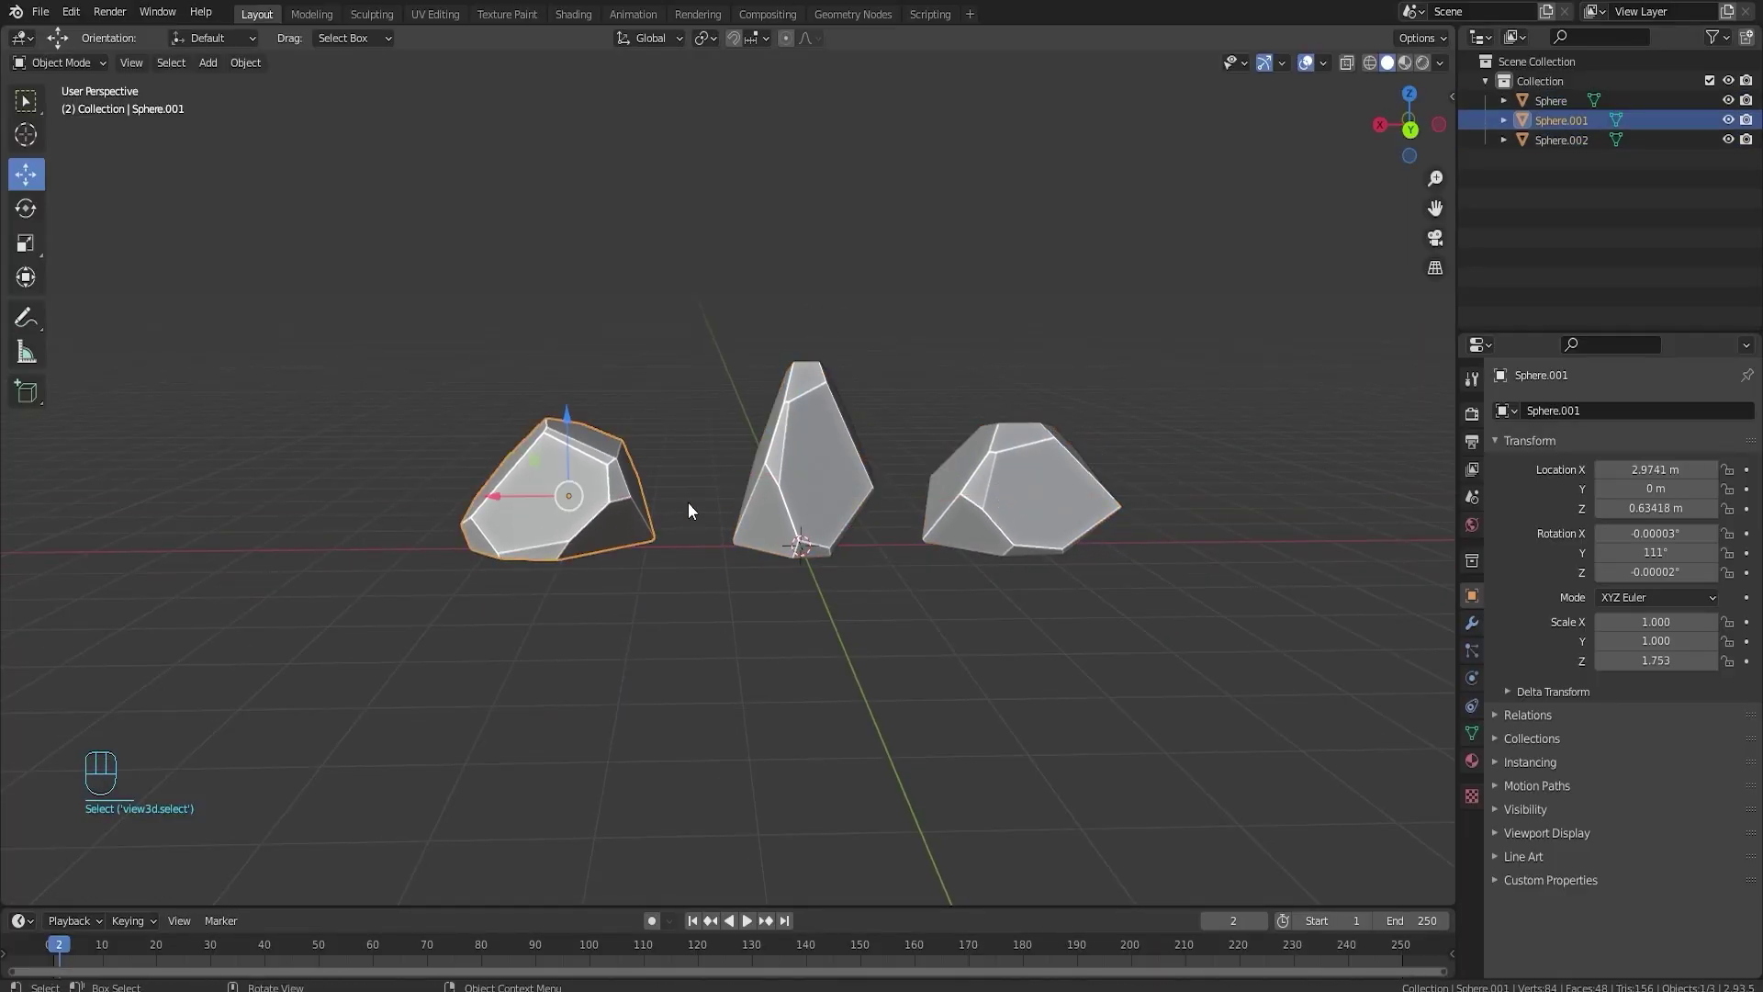
pyautogui.keyDown('shift'); pyautogui.click(786, 501); pyautogui.keyUp('shift')
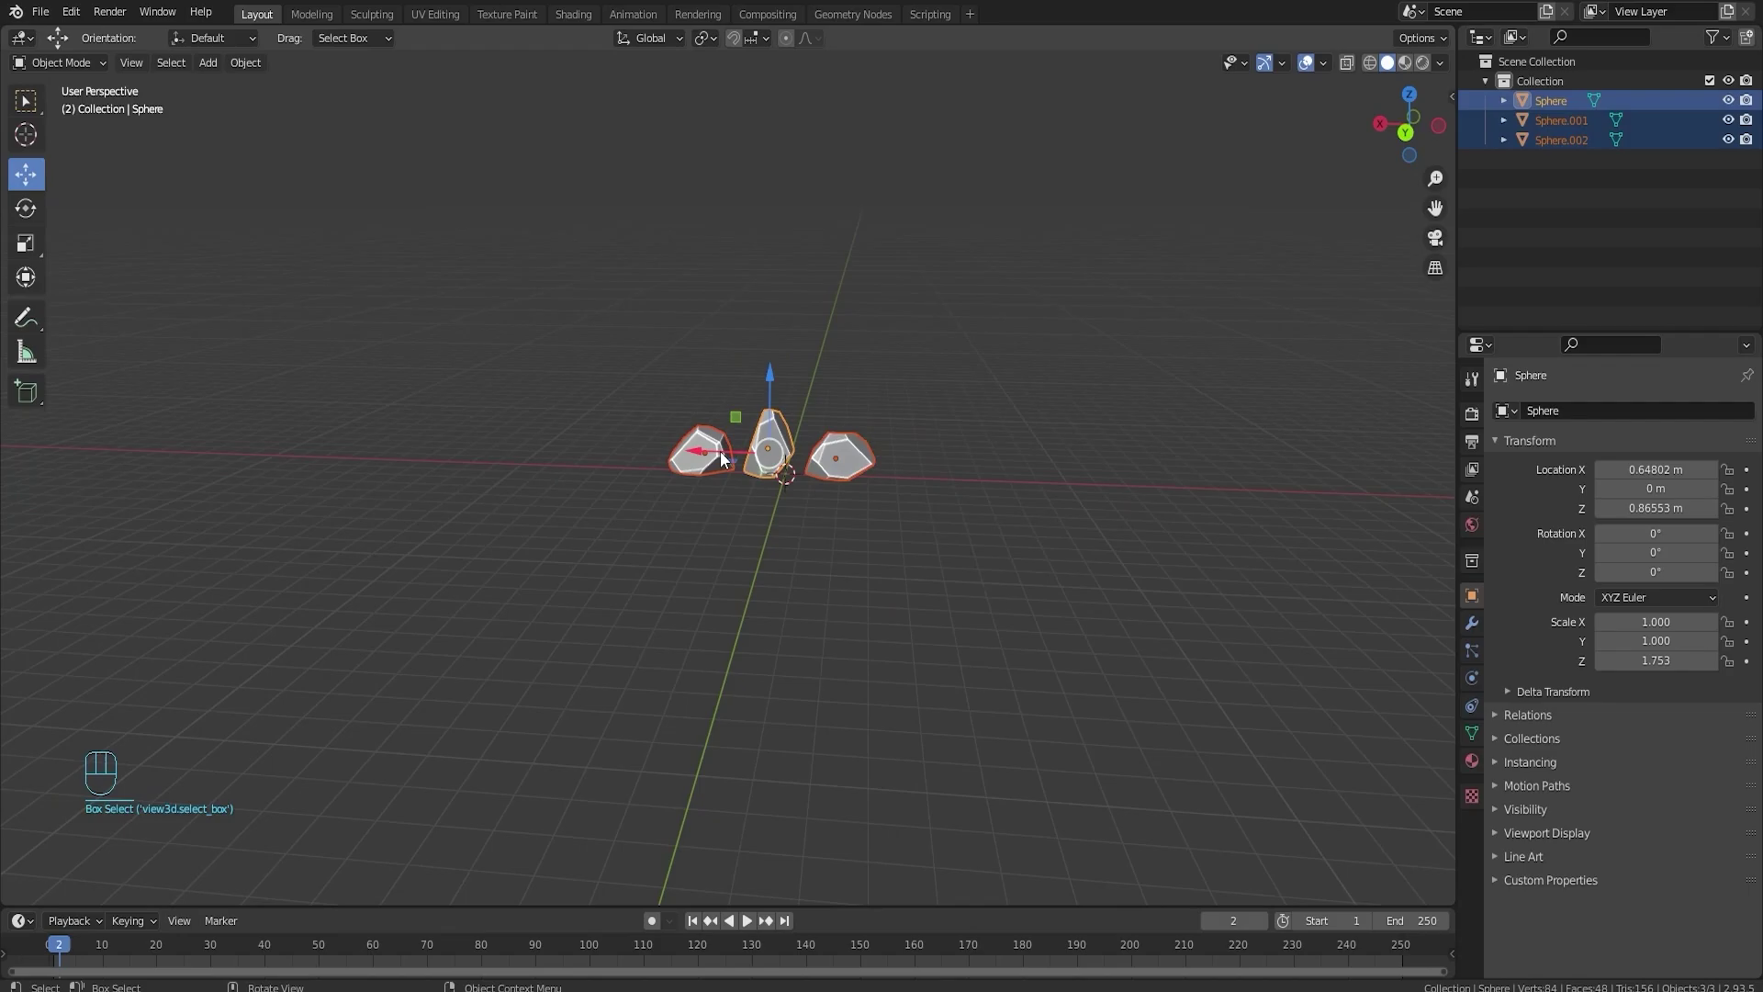
pyautogui.moveTo(722, 457); pyautogui.dragTo(527, 476)
pyautogui.click(699, 475)
# - Add a new UV sphere at the empty origin
pyautogui.scroll(2, 825, 490)
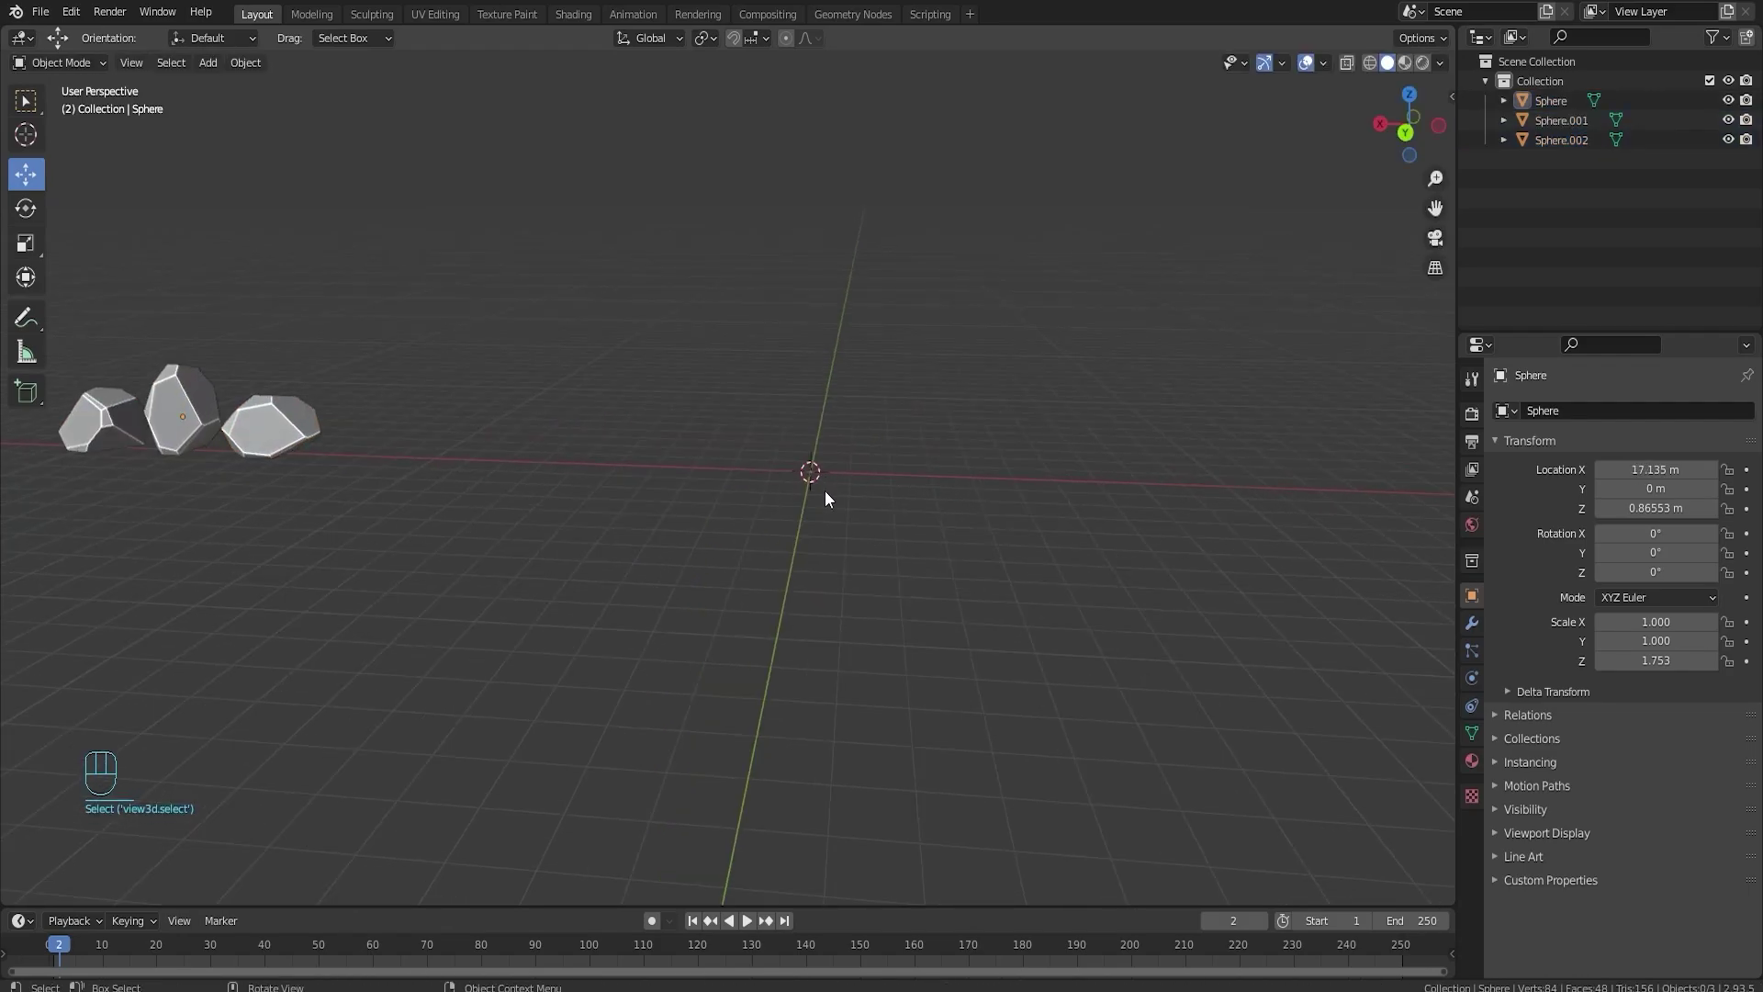
pyautogui.scroll(2, 825, 498)
pyautogui.keyDown('shift'); pyautogui.moveTo(873, 492); pyautogui.dragTo(791, 500, button='middle'); pyautogui.keyUp('shift')
pyautogui.hotkey('shift', 'a')
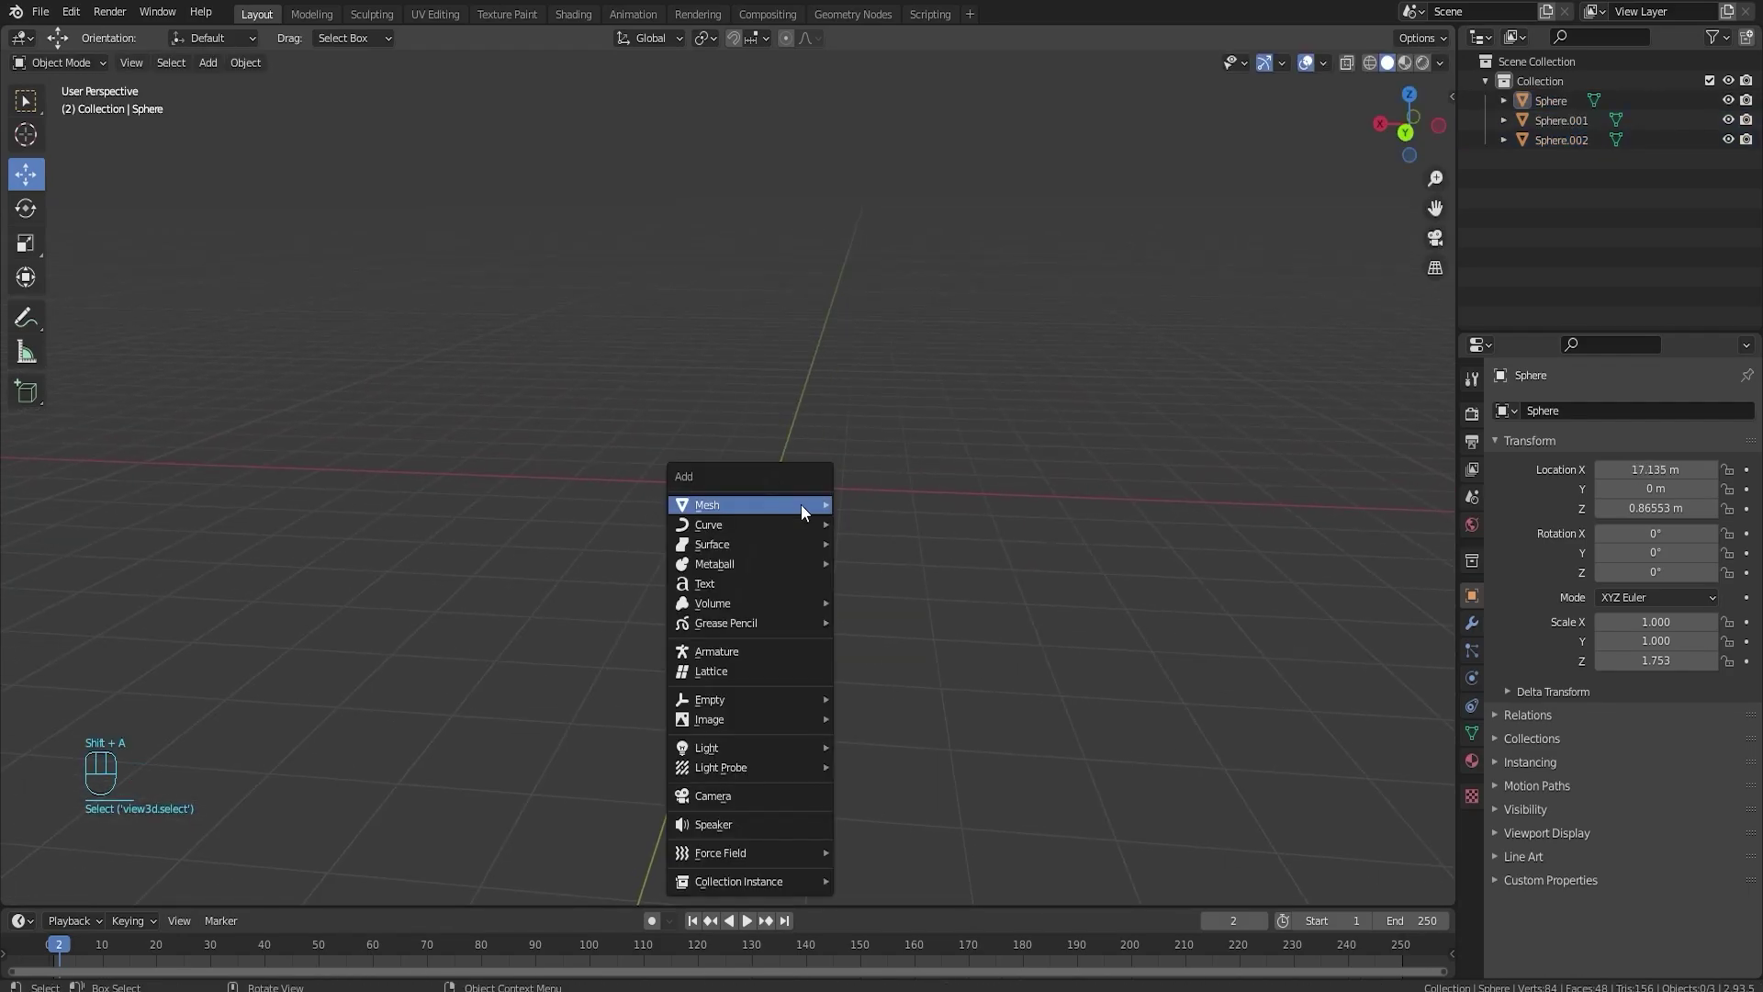
pyautogui.moveTo(801, 505)
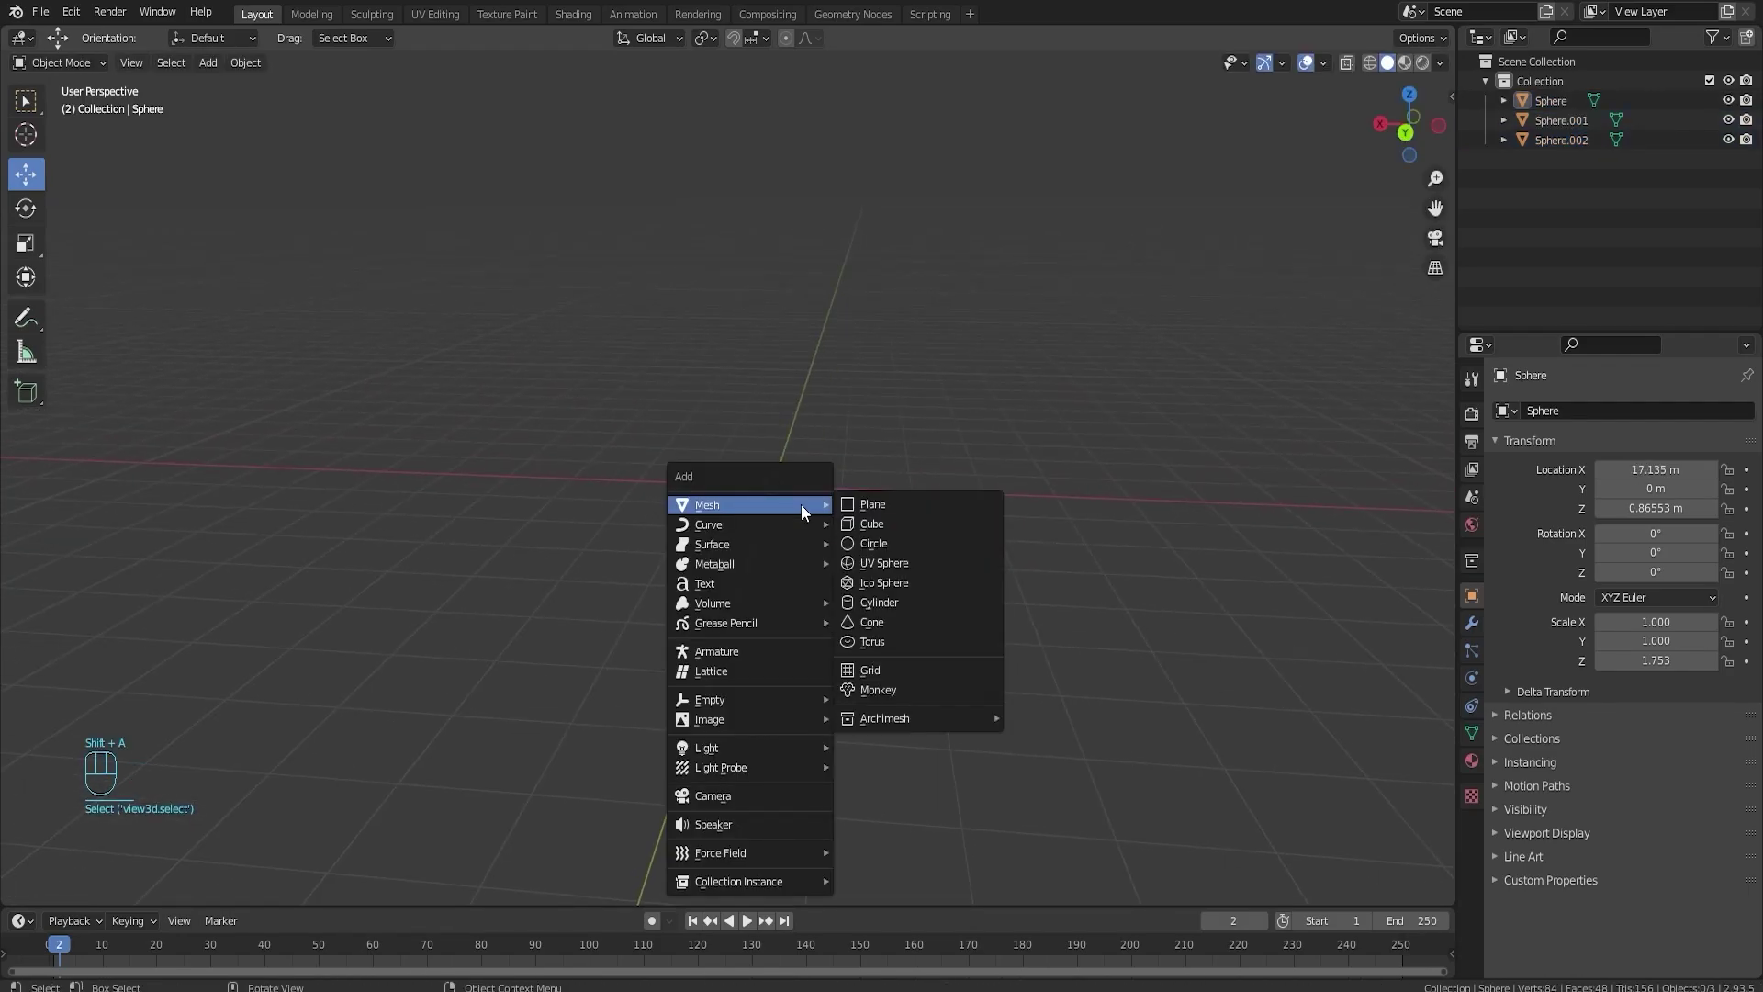
pyautogui.click(902, 565)
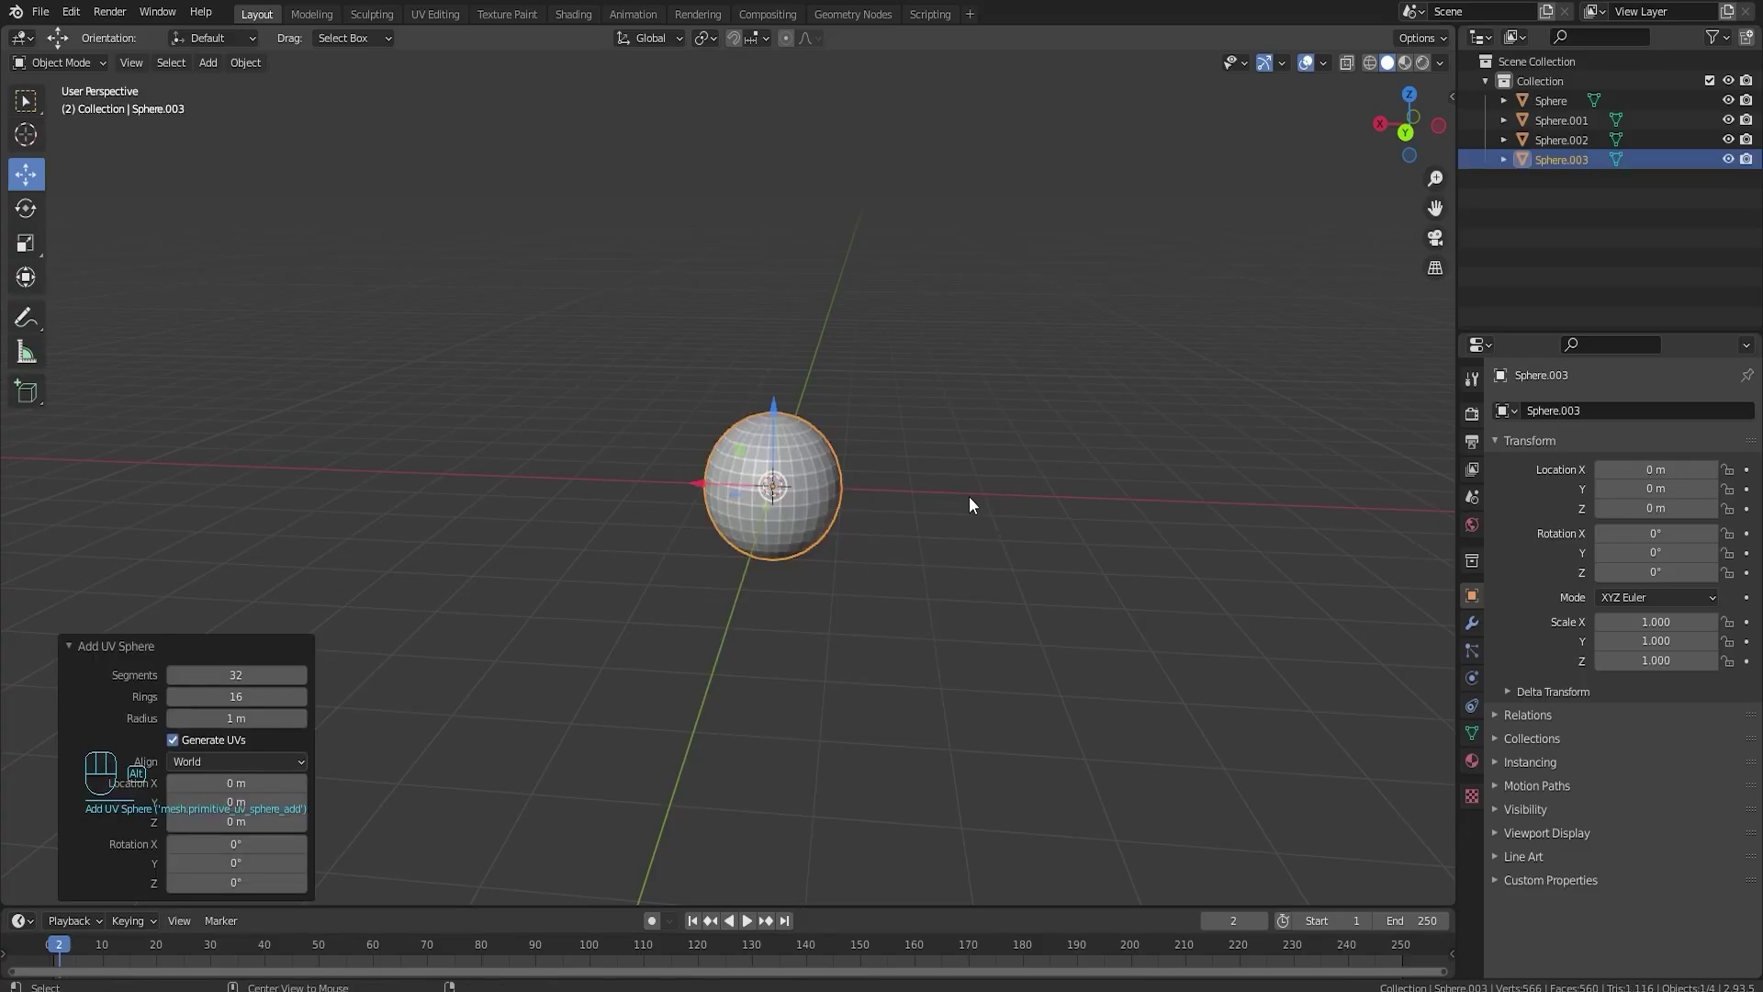
# - In a flat back view, stretch the sphere to 2.326 along X and enter Edit Mode
pyautogui.keyDown('alt'); pyautogui.moveTo(968, 496); pyautogui.dragTo(973, 479, button='middle'); pyautogui.keyUp('alt')
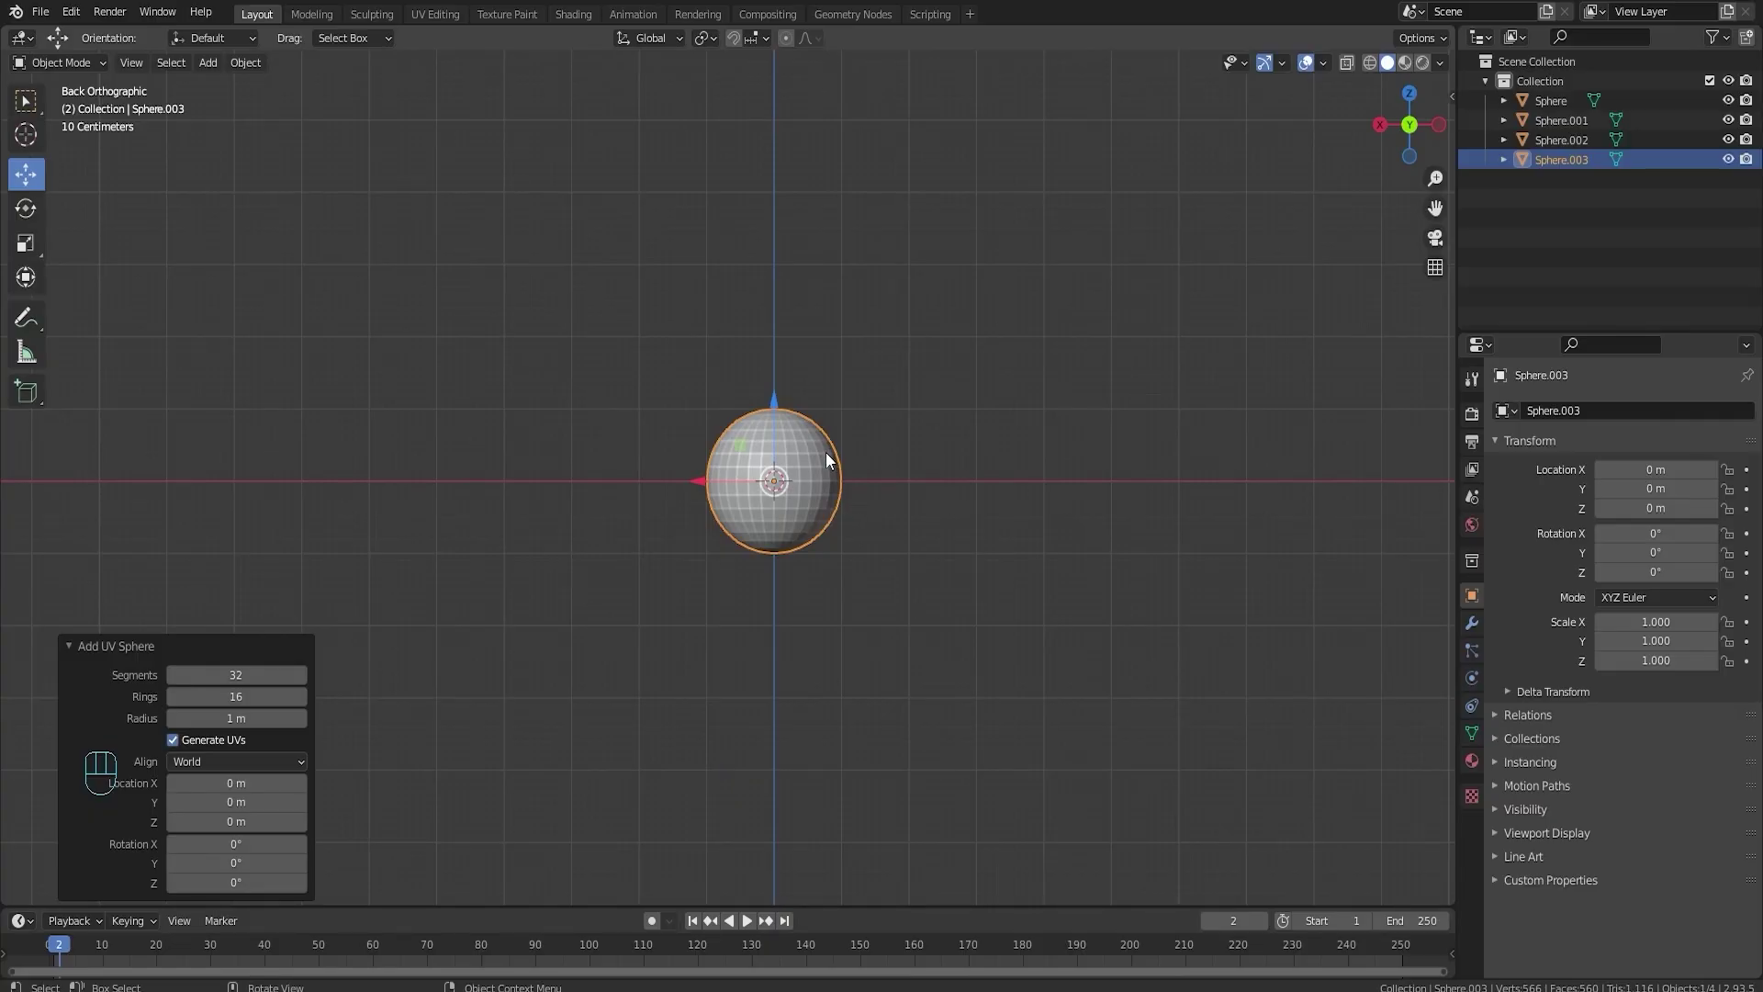
pyautogui.scroll(-3, 702, 466)
pyautogui.scroll(3, 710, 483)
pyautogui.press('s')
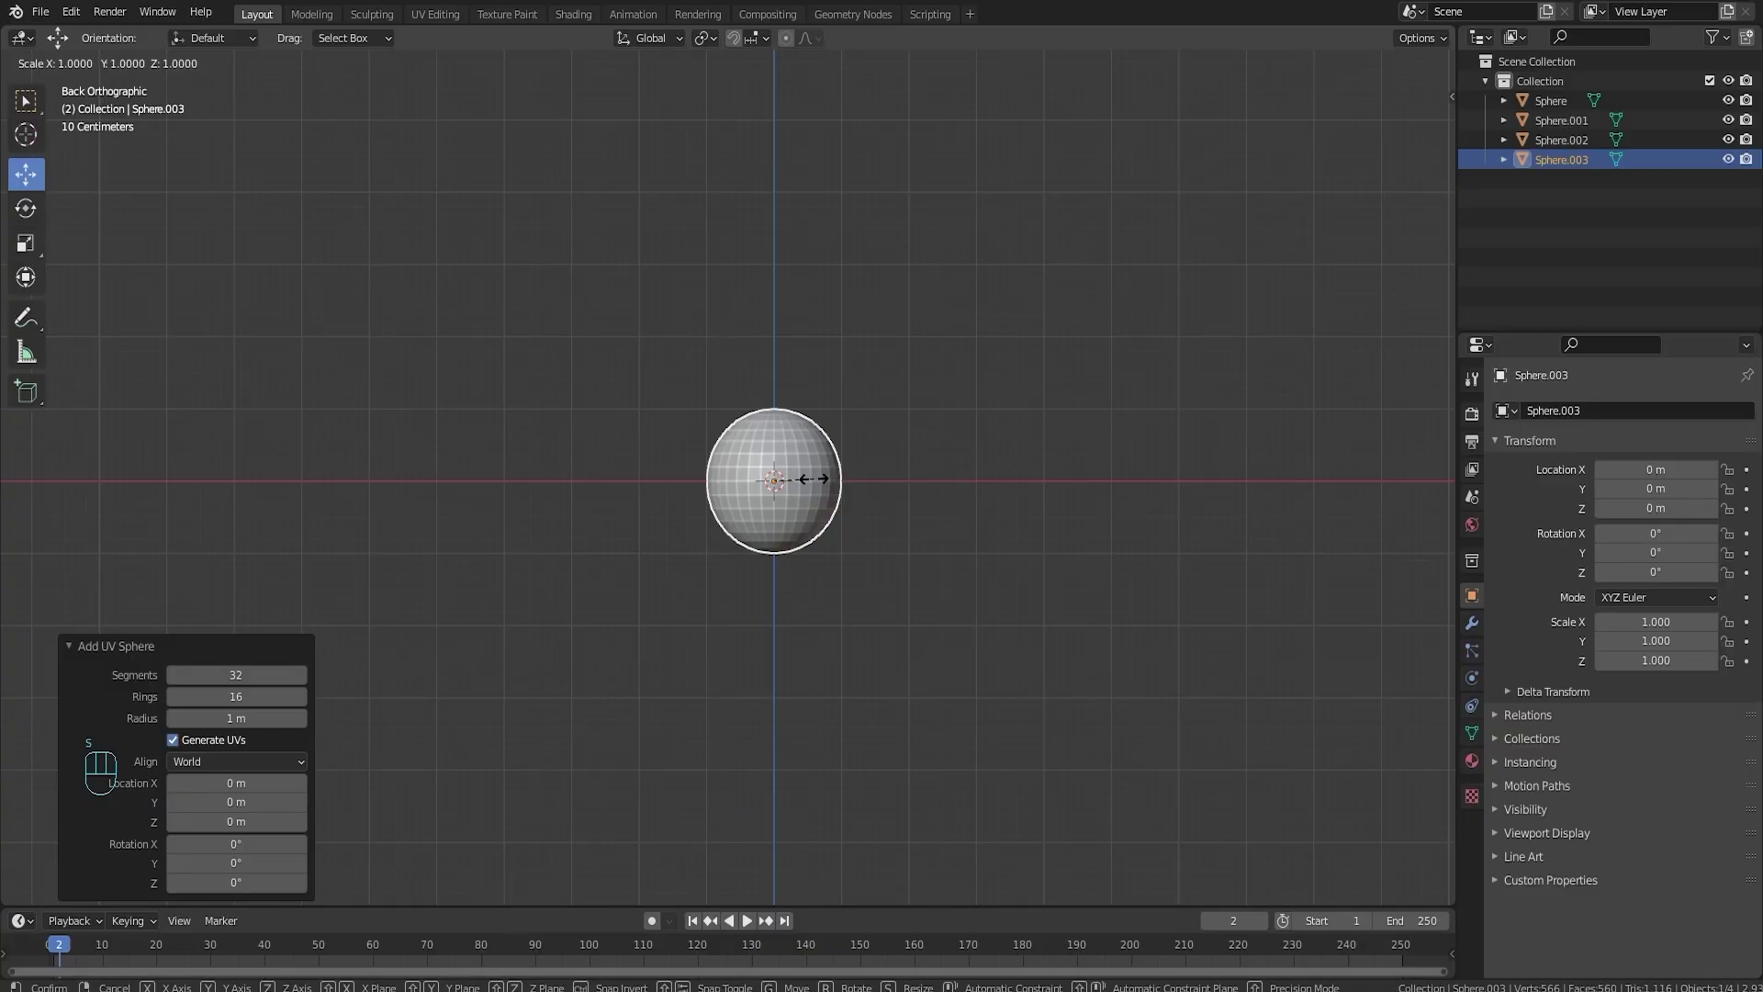
pyautogui.press('x')
pyautogui.click(867, 482)
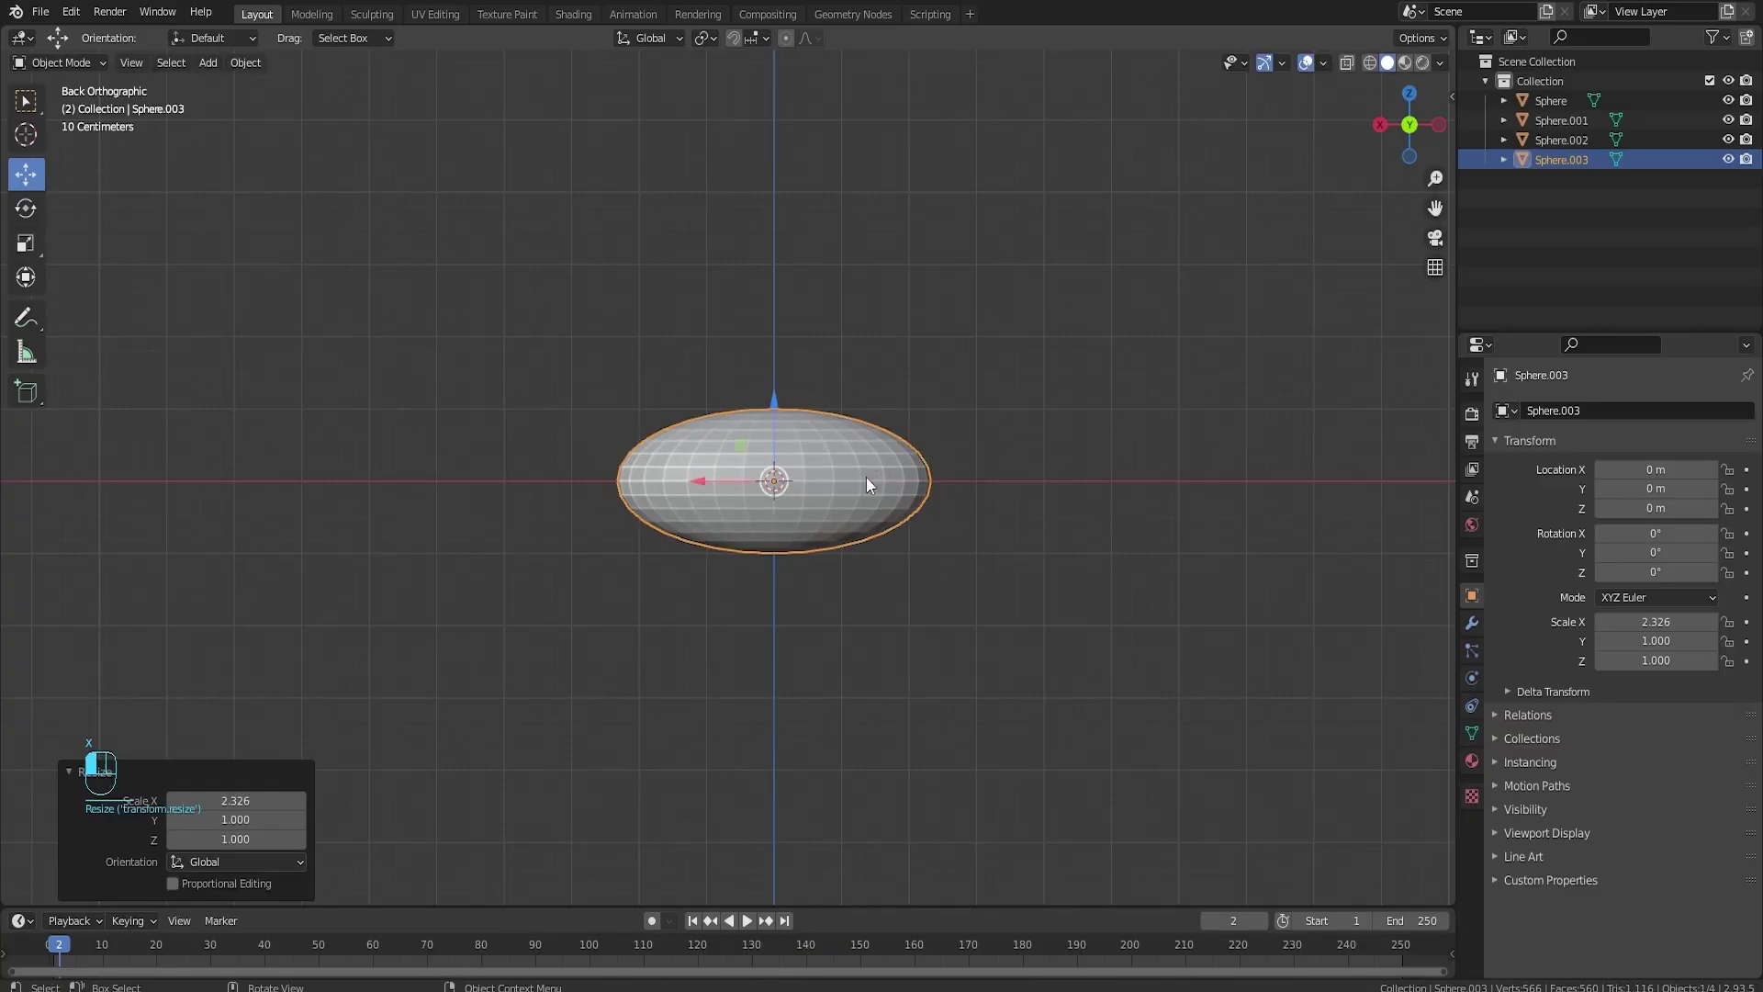
pyautogui.press('Tab')
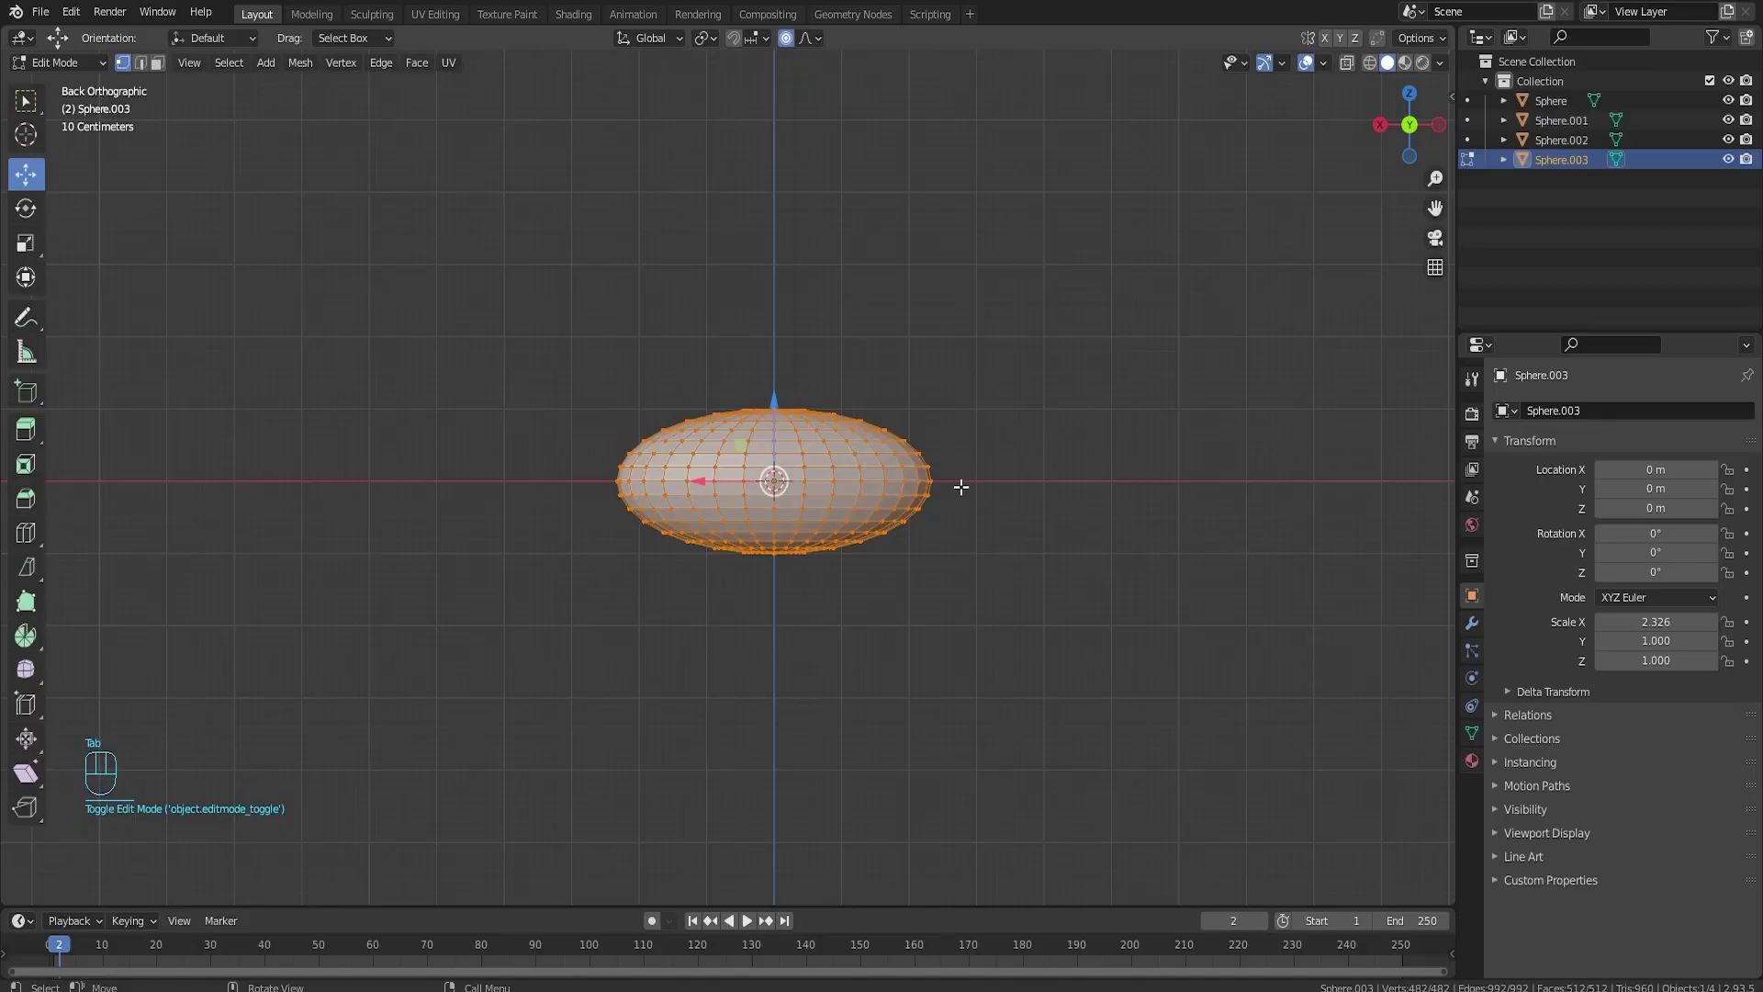
# - Activate Bisect on Sphere.003's mesh from the toolbar and through F3 search 'bi'
pyautogui.press('Tab')
pyautogui.press('Tab')
pyautogui.click(28, 569)
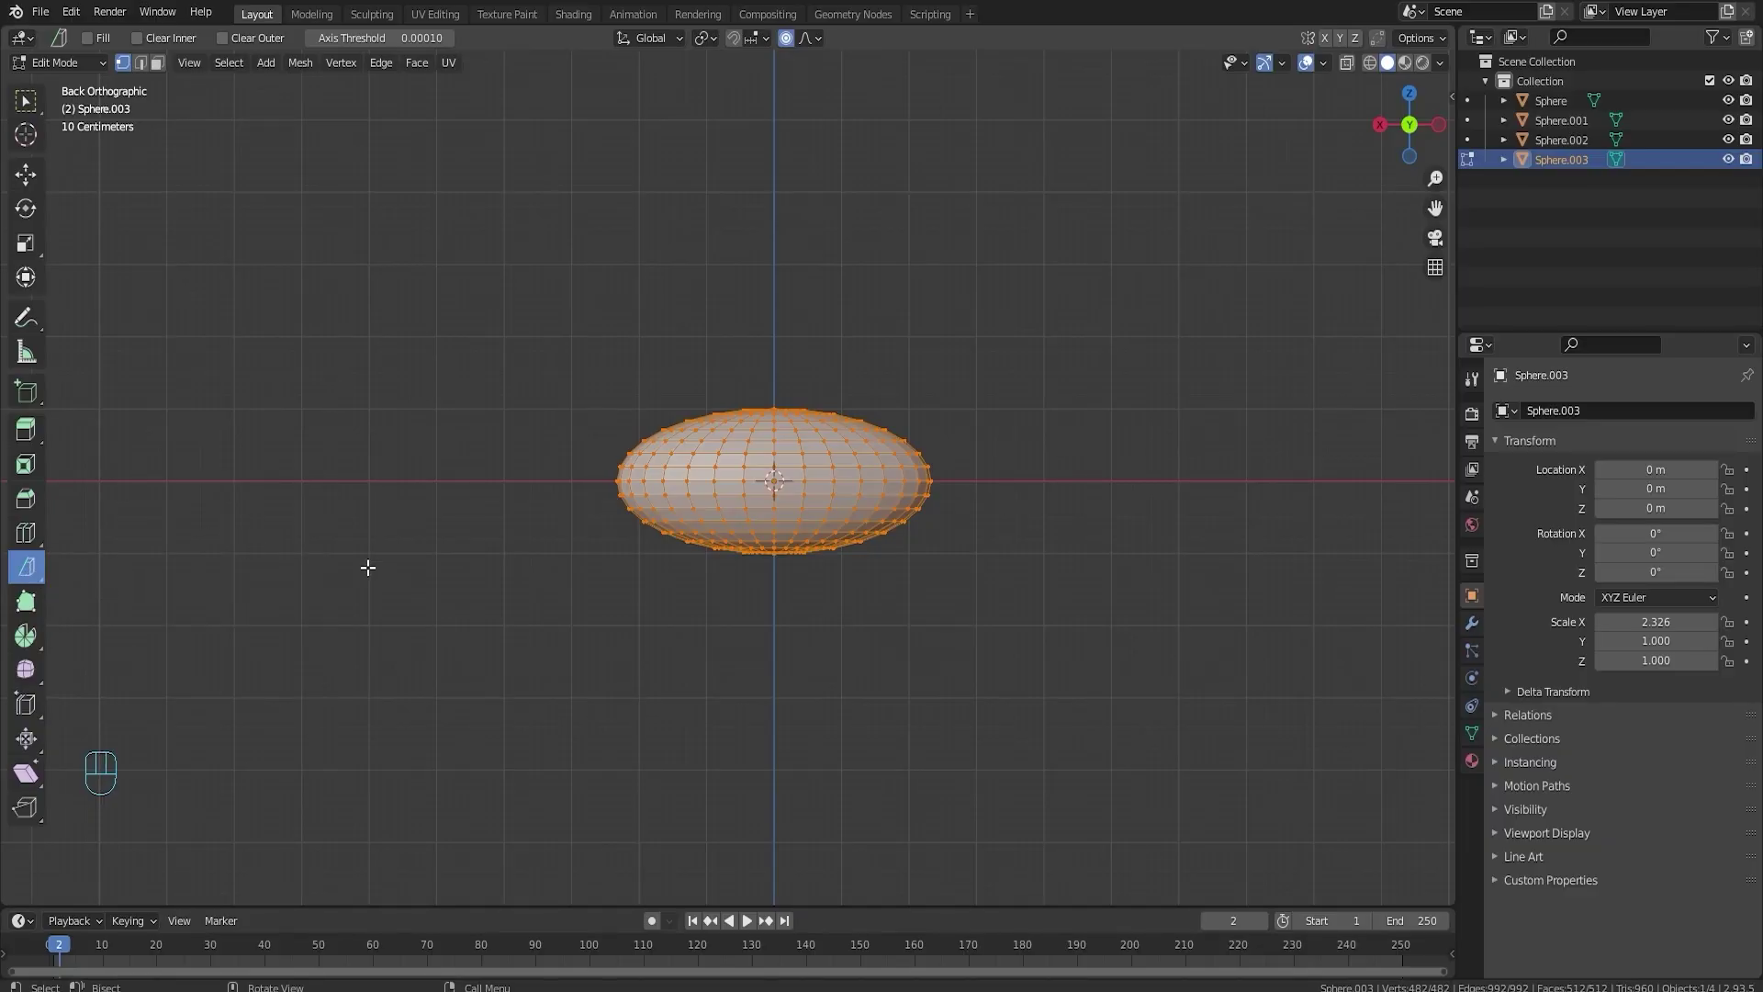
pyautogui.press('F3')
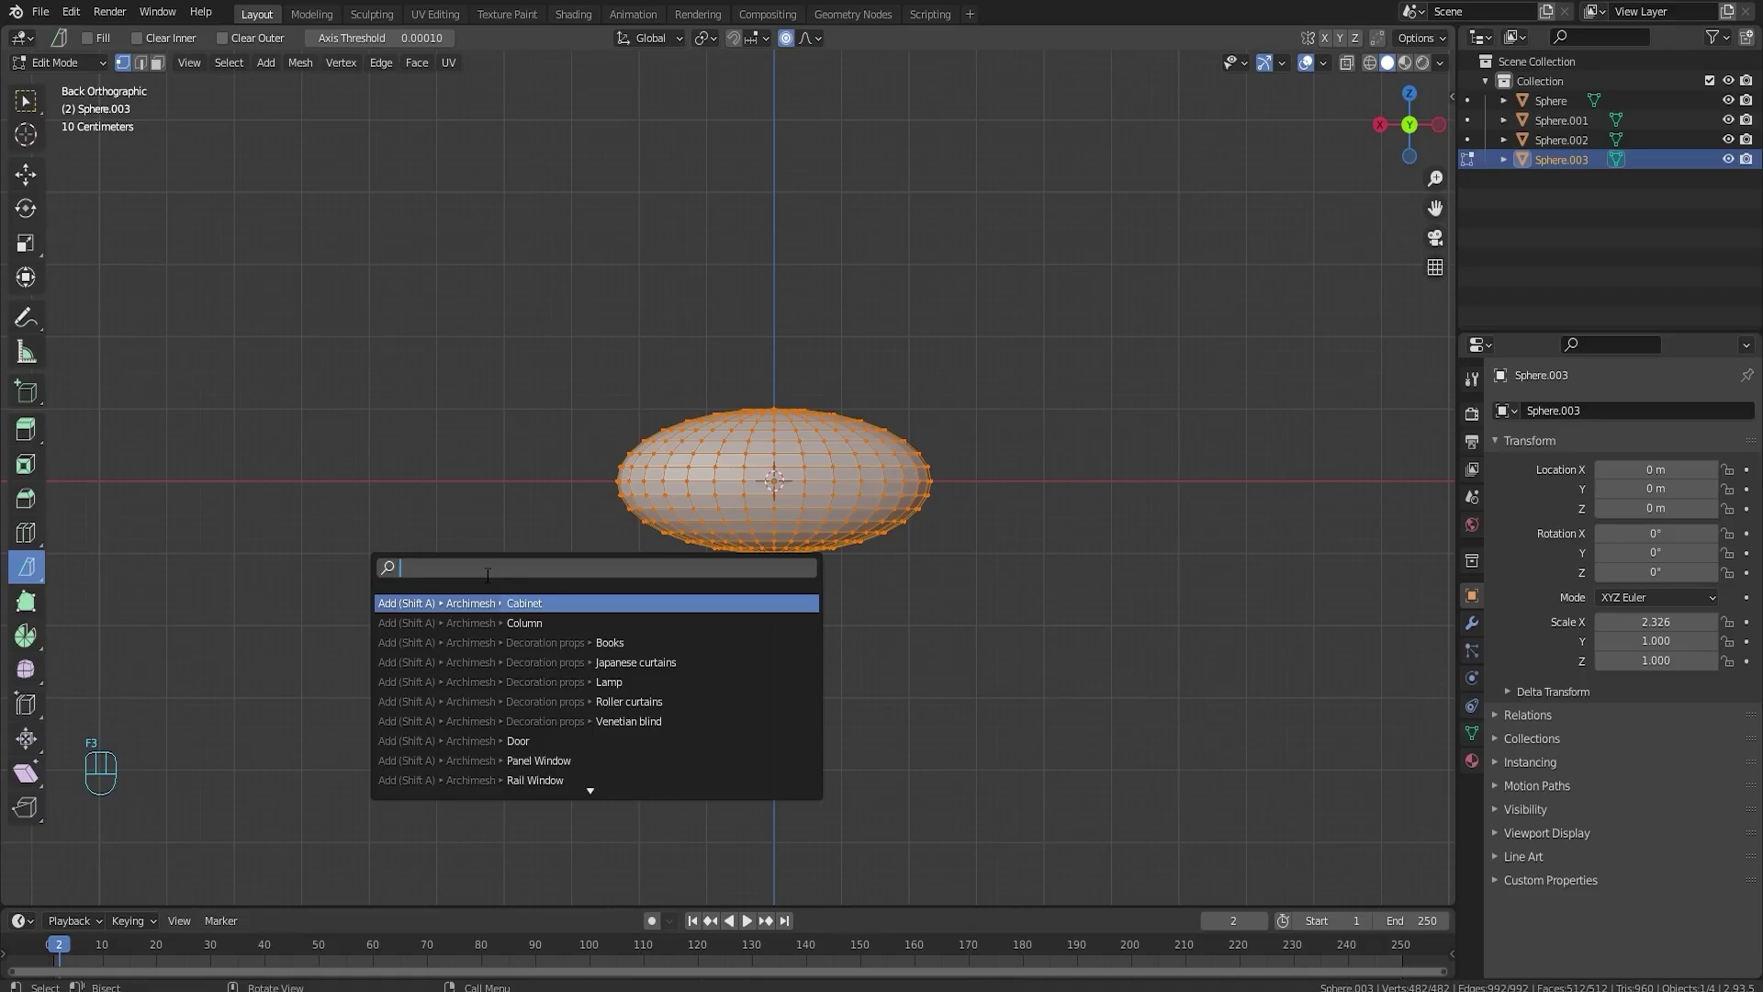
pyautogui.write('bi')
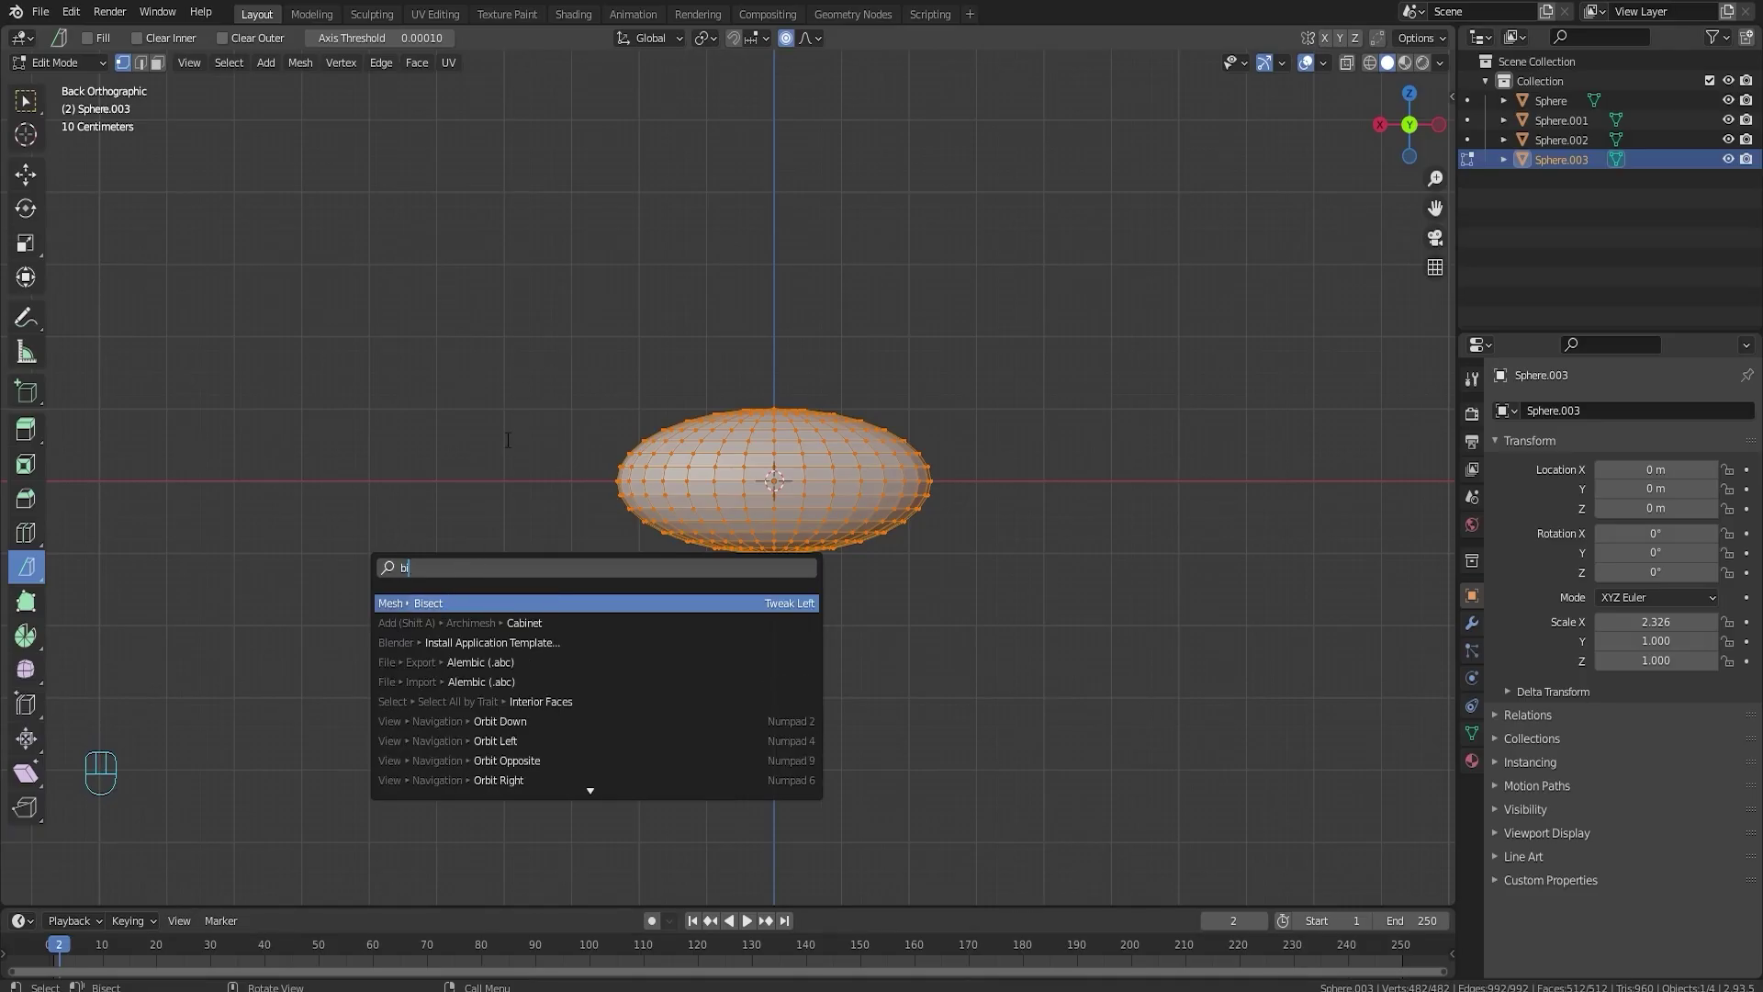
pyautogui.press('Return')
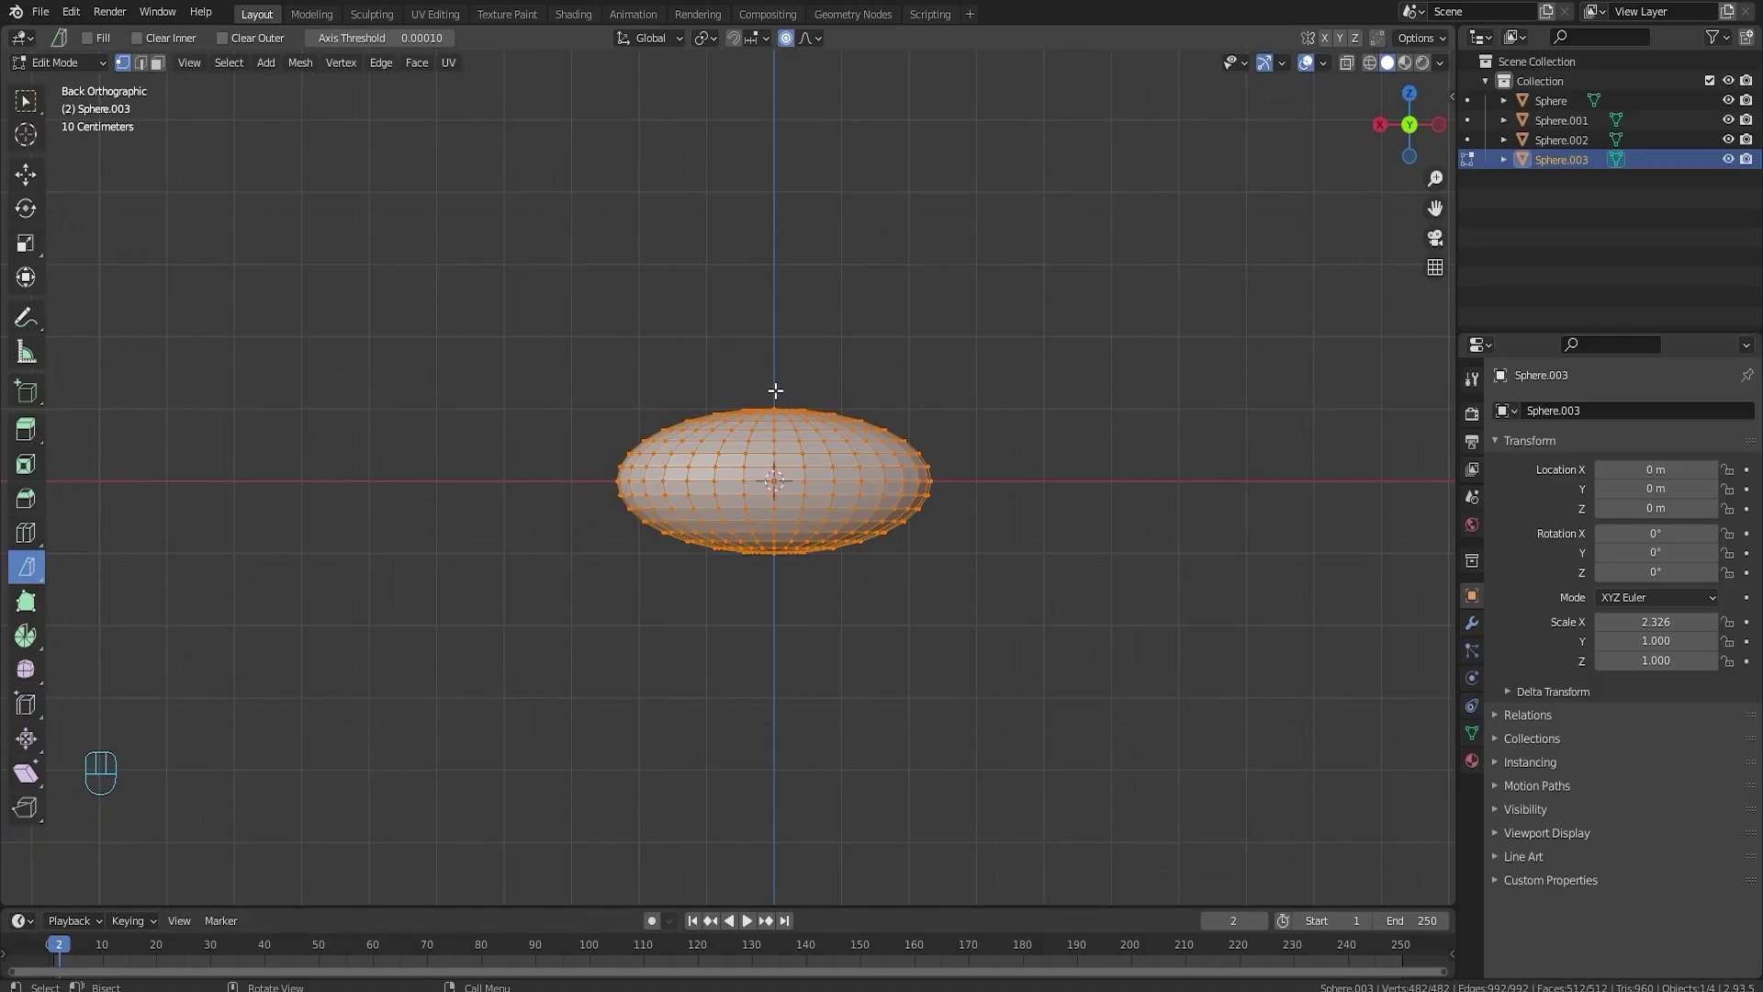
# - Slice across the sphere's upper left with Clear Inner, then redraw the cut at the top right
pyautogui.moveTo(652, 406); pyautogui.dragTo(602, 620)
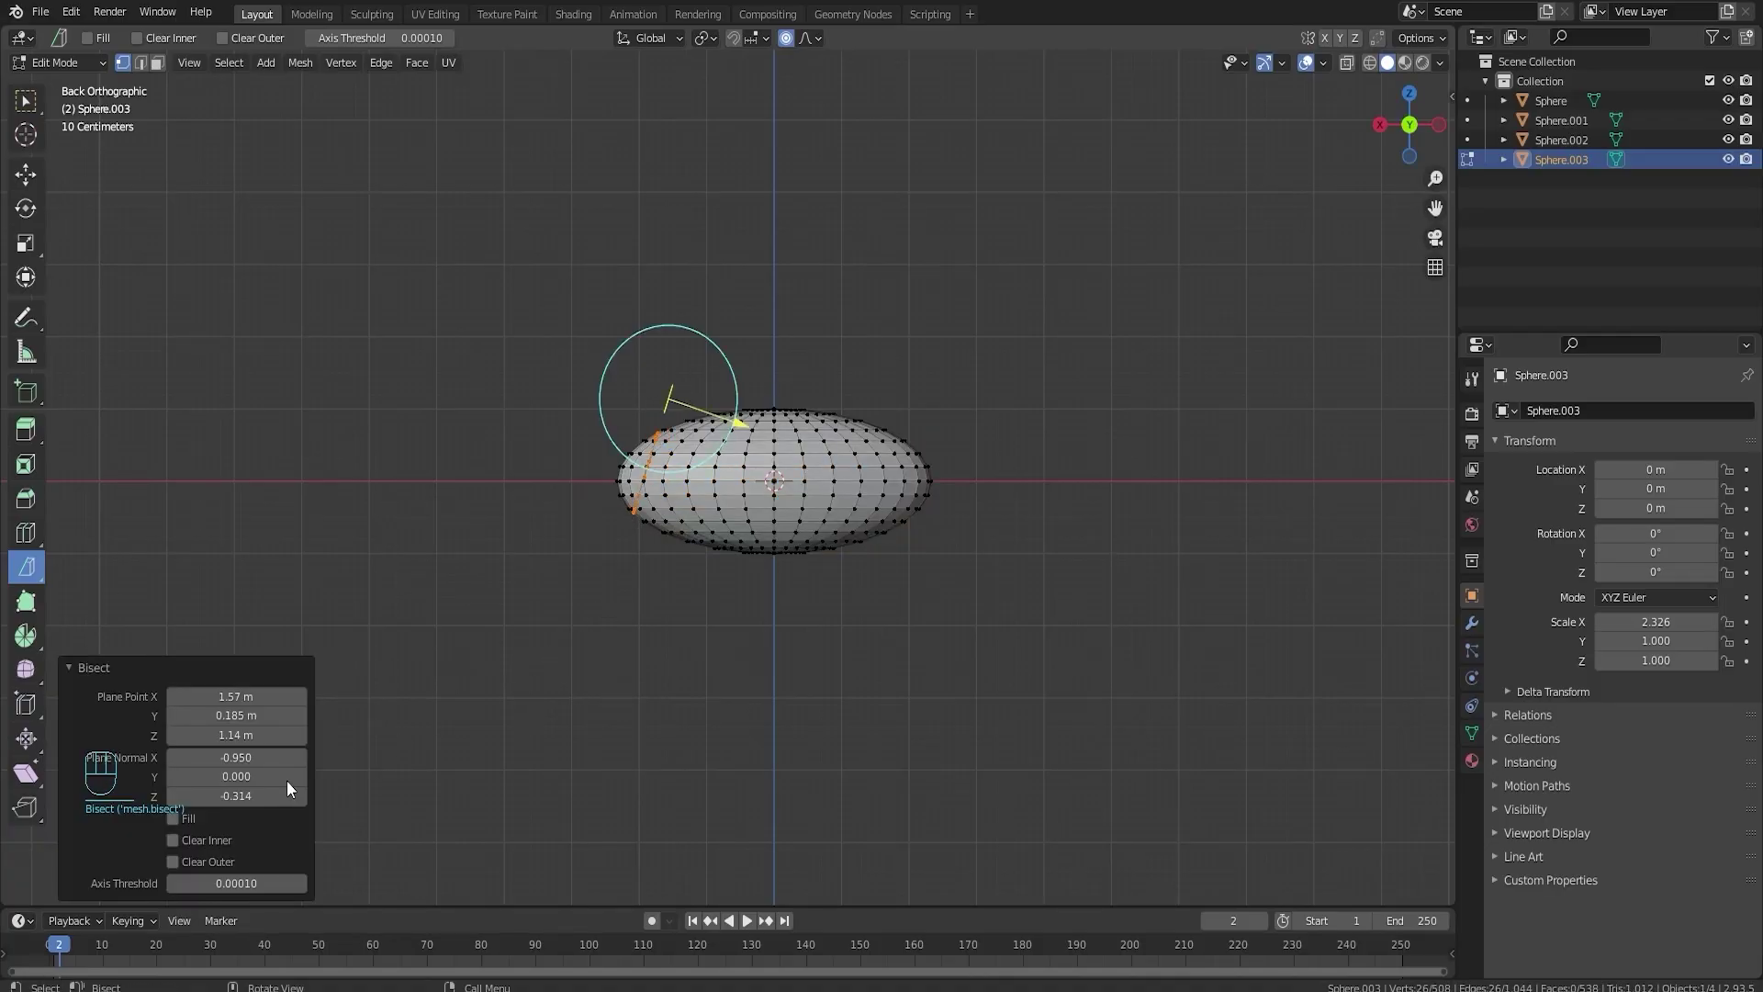
pyautogui.click(168, 838)
pyautogui.moveTo(860, 395); pyautogui.dragTo(881, 443)
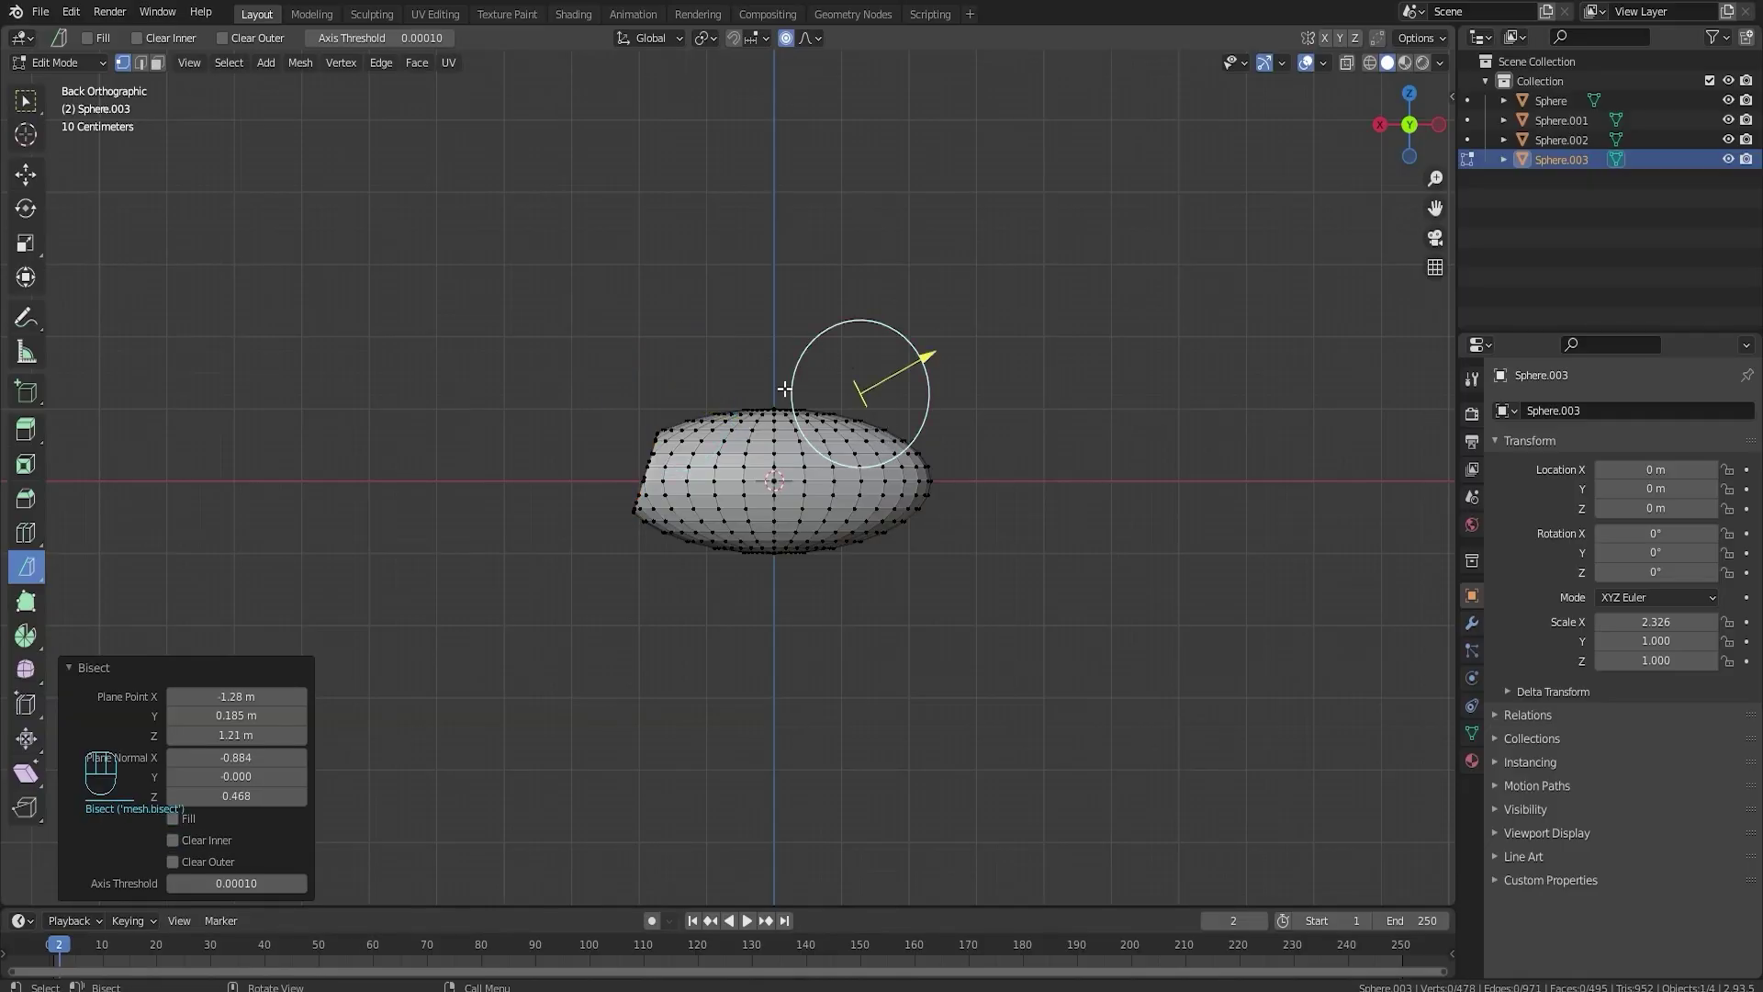
pyautogui.moveTo(672, 434); pyautogui.dragTo(722, 331, button='middle')
pyautogui.click(874, 446)
pyautogui.click(724, 334)
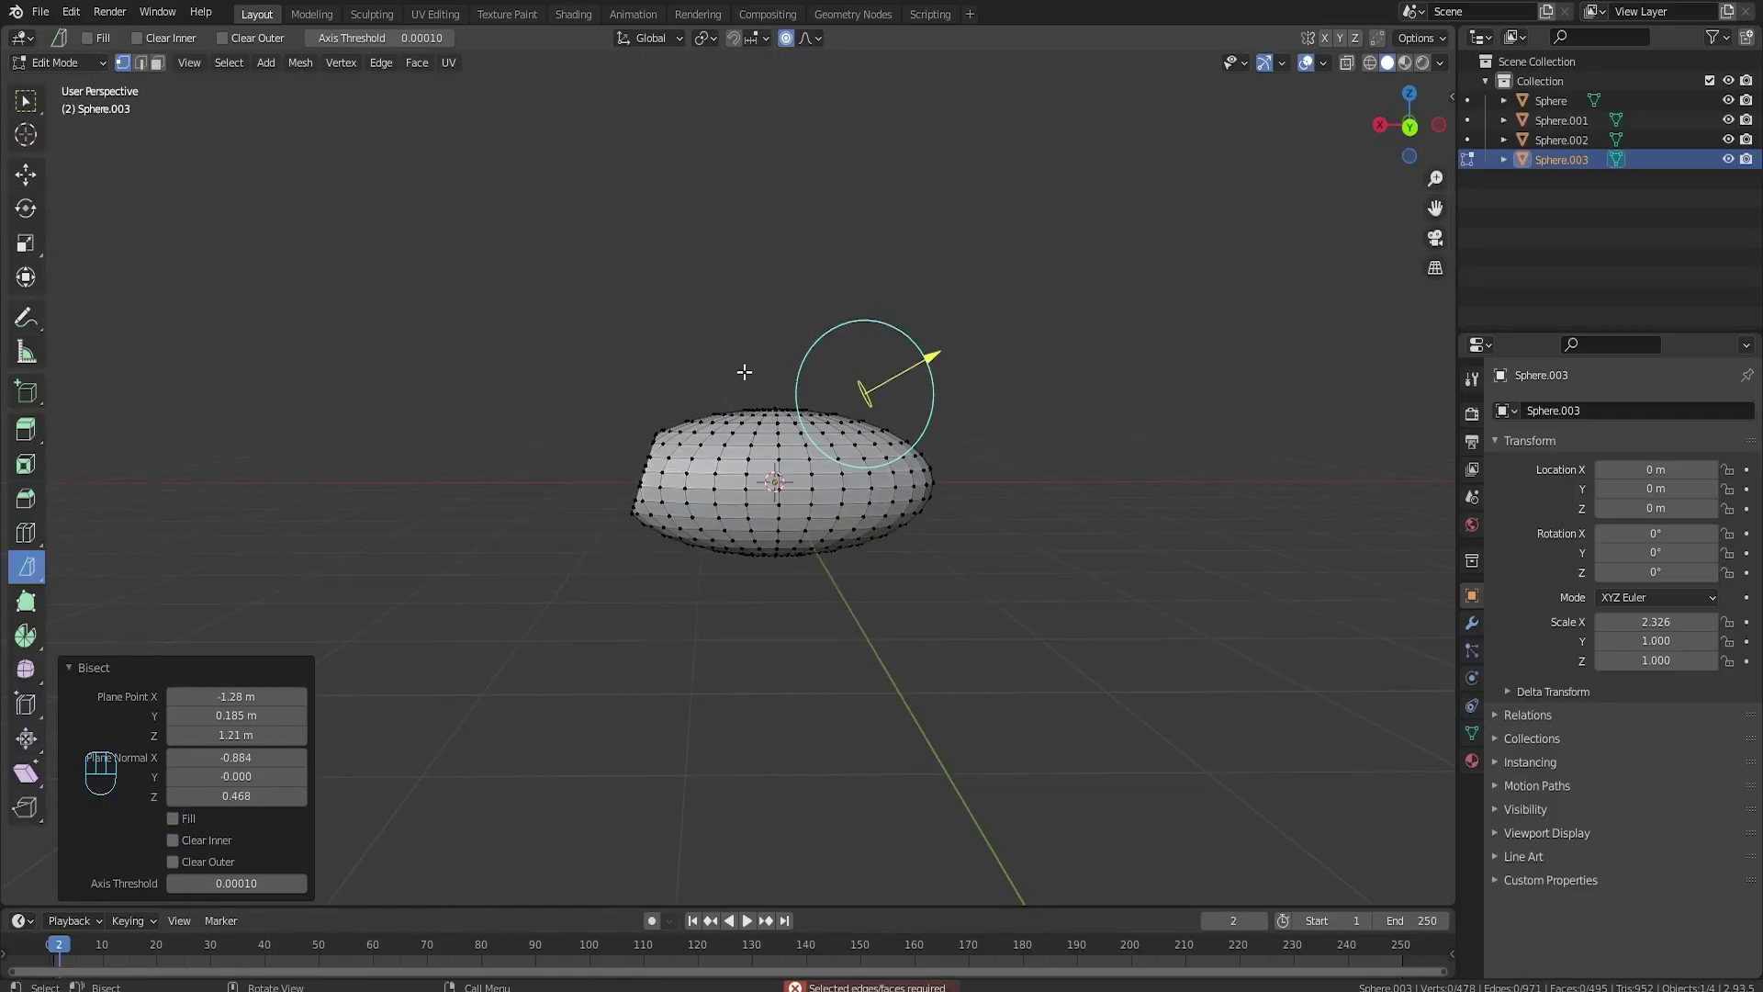
pyautogui.keyDown('alt'); pyautogui.moveTo(959, 474); pyautogui.dragTo(996, 481, button='middle'); pyautogui.keyUp('alt')
pyautogui.press('a')
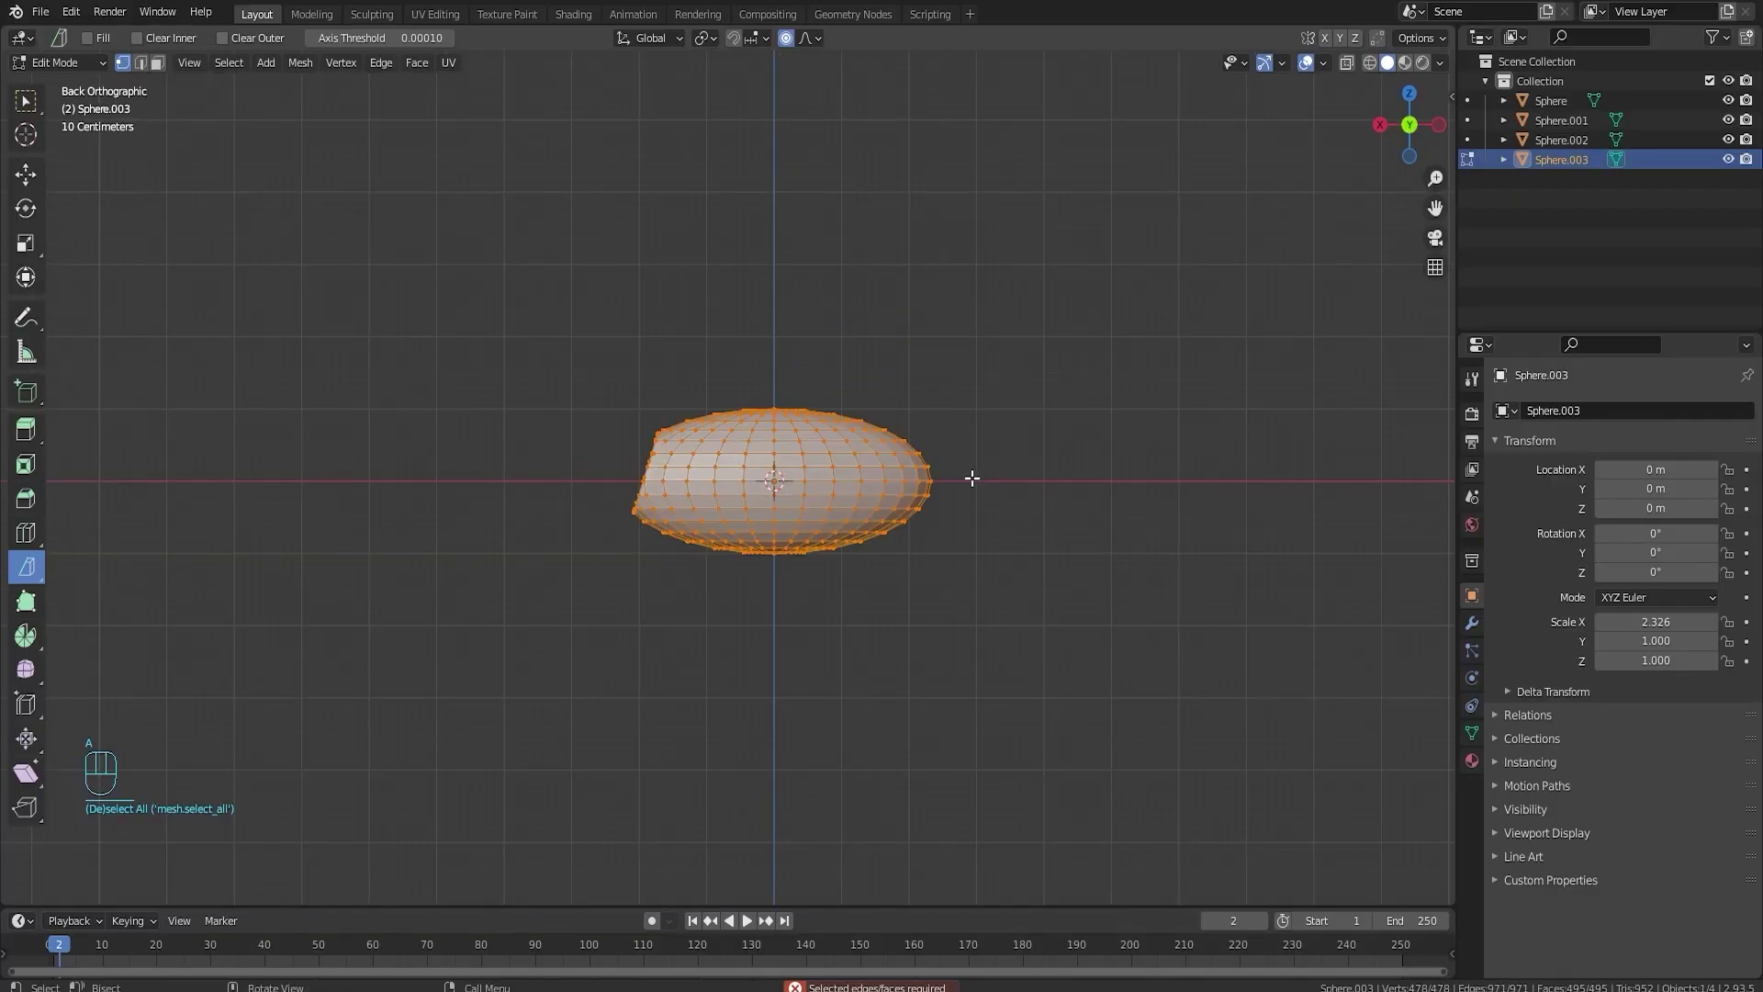
# - Cut off the right end and the underside flat, clearing the removed parts and filling each cut
pyautogui.moveTo(903, 433); pyautogui.dragTo(934, 587)
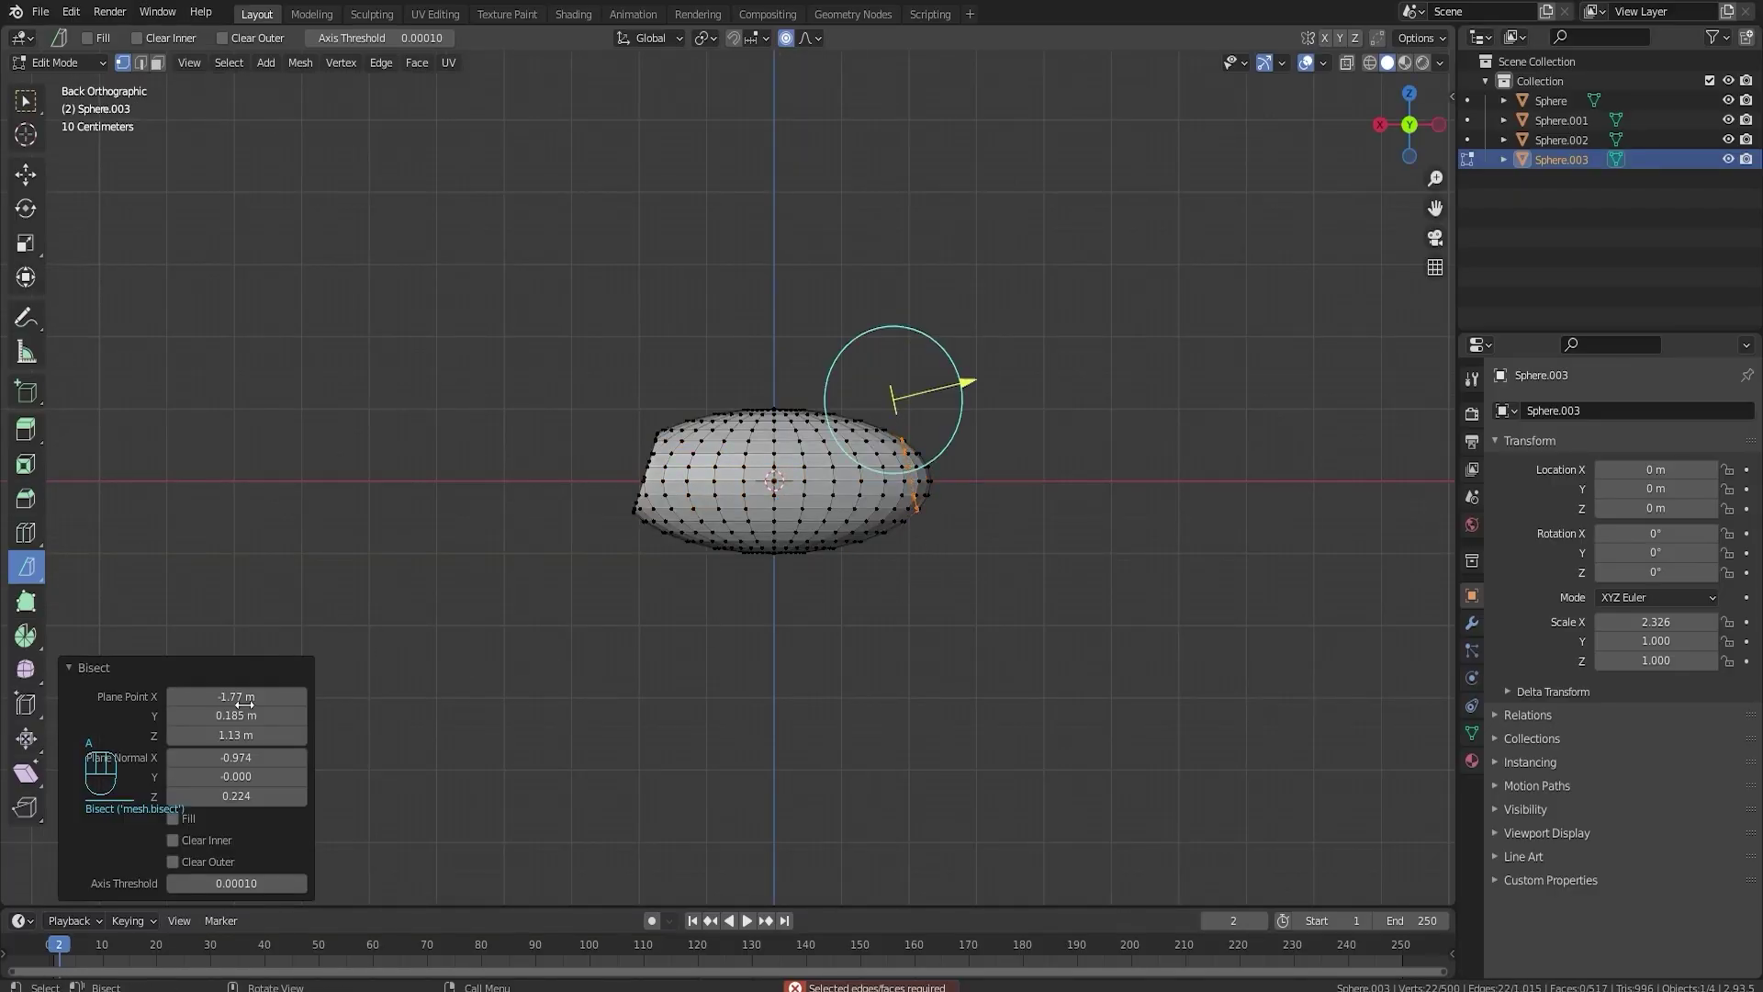
pyautogui.click(173, 862)
pyautogui.click(173, 818)
pyautogui.press('a')
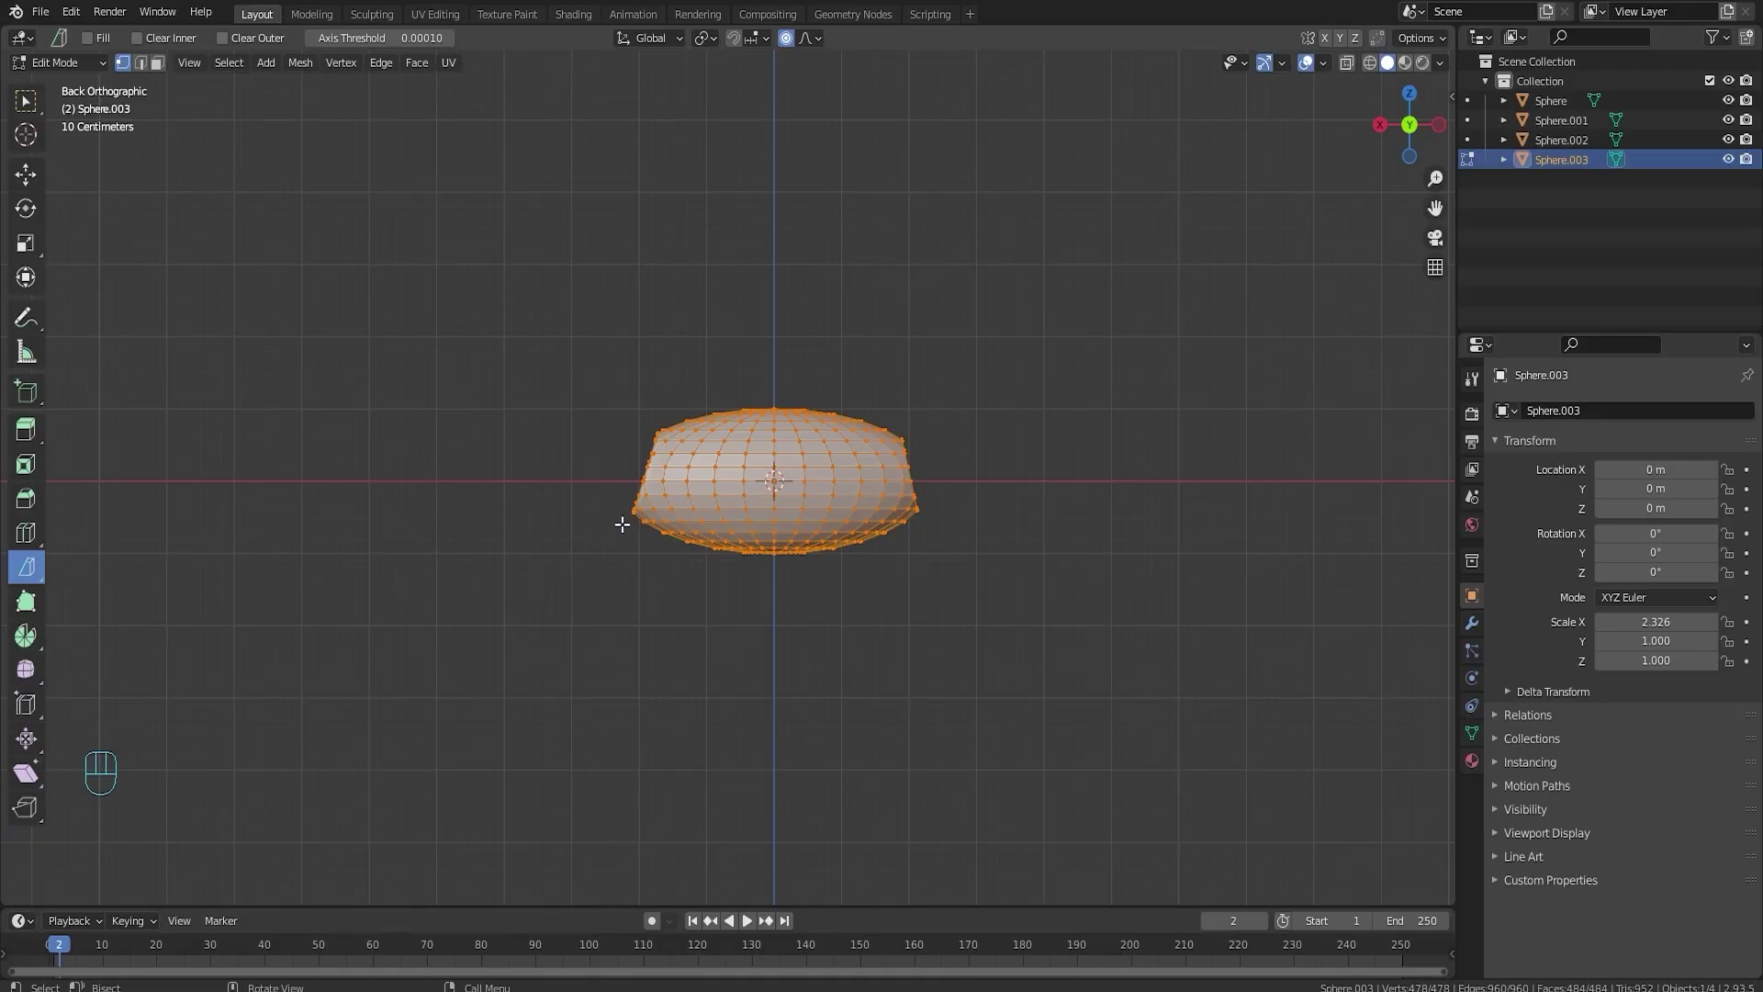
pyautogui.moveTo(601, 527); pyautogui.dragTo(946, 527)
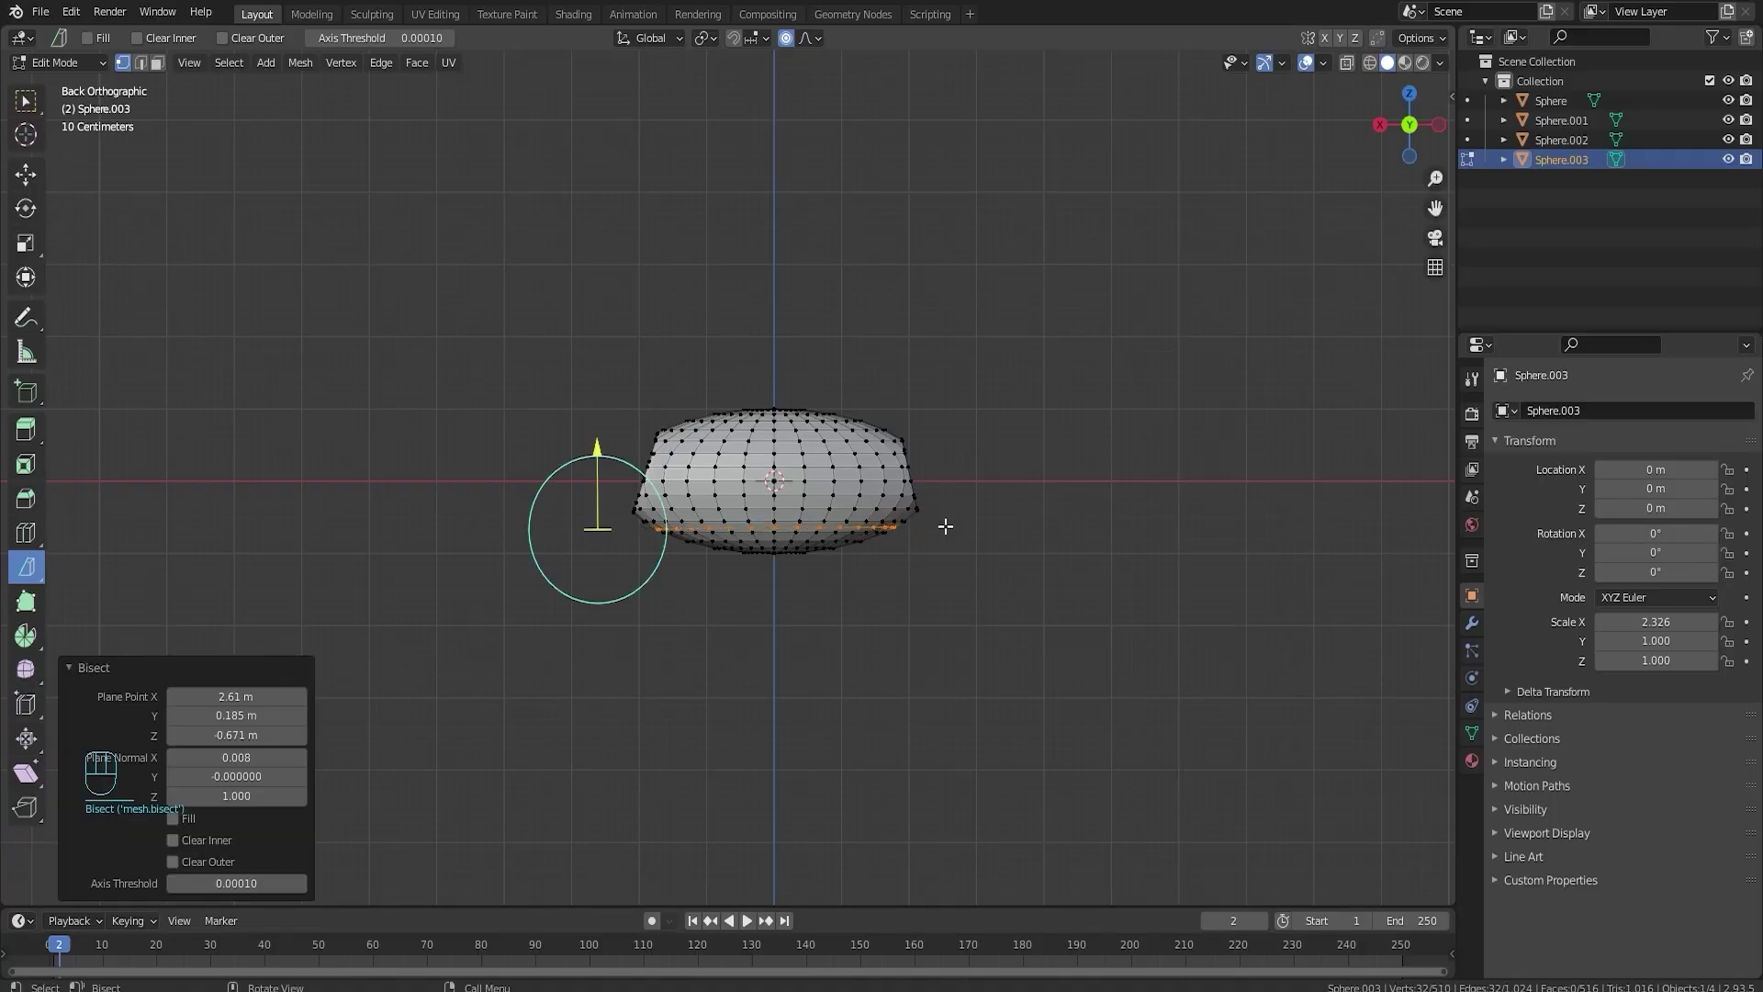
pyautogui.click(173, 840)
pyautogui.click(173, 818)
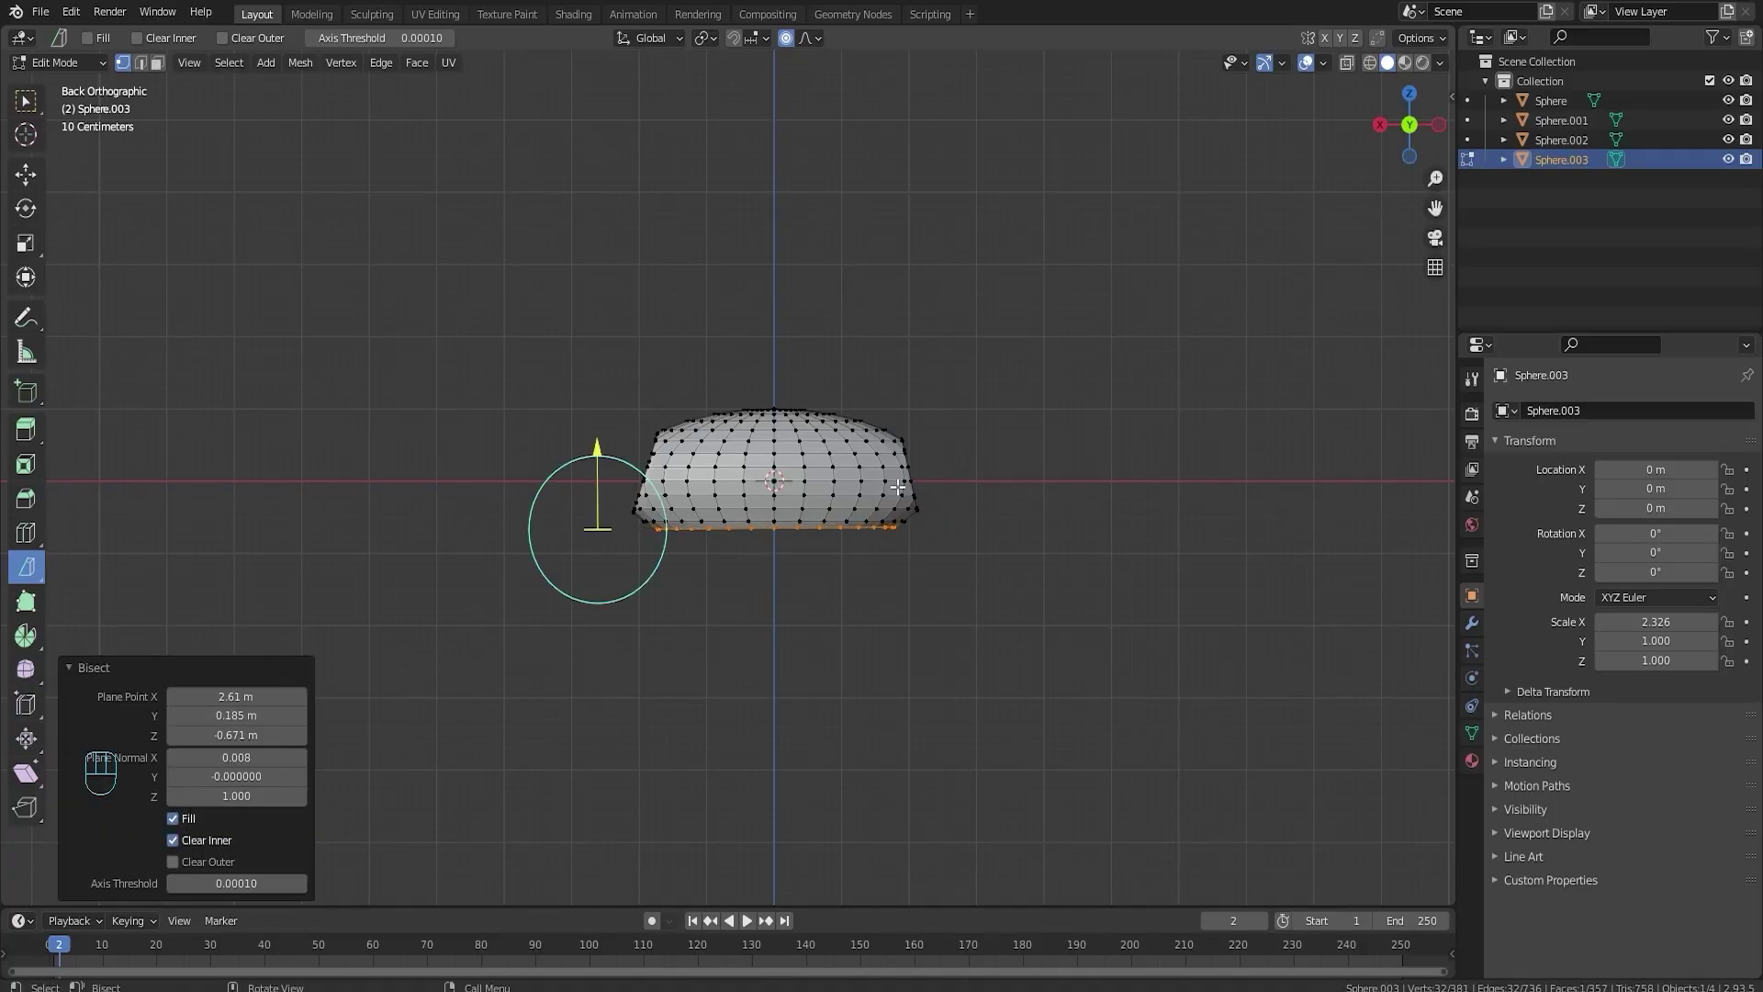
pyautogui.moveTo(897, 488); pyautogui.dragTo(767, 524, button='middle')
# - Cut a capped facet across the sphere's top, switching from Clear Inner to Clear Outer with Fill
pyautogui.press('a')
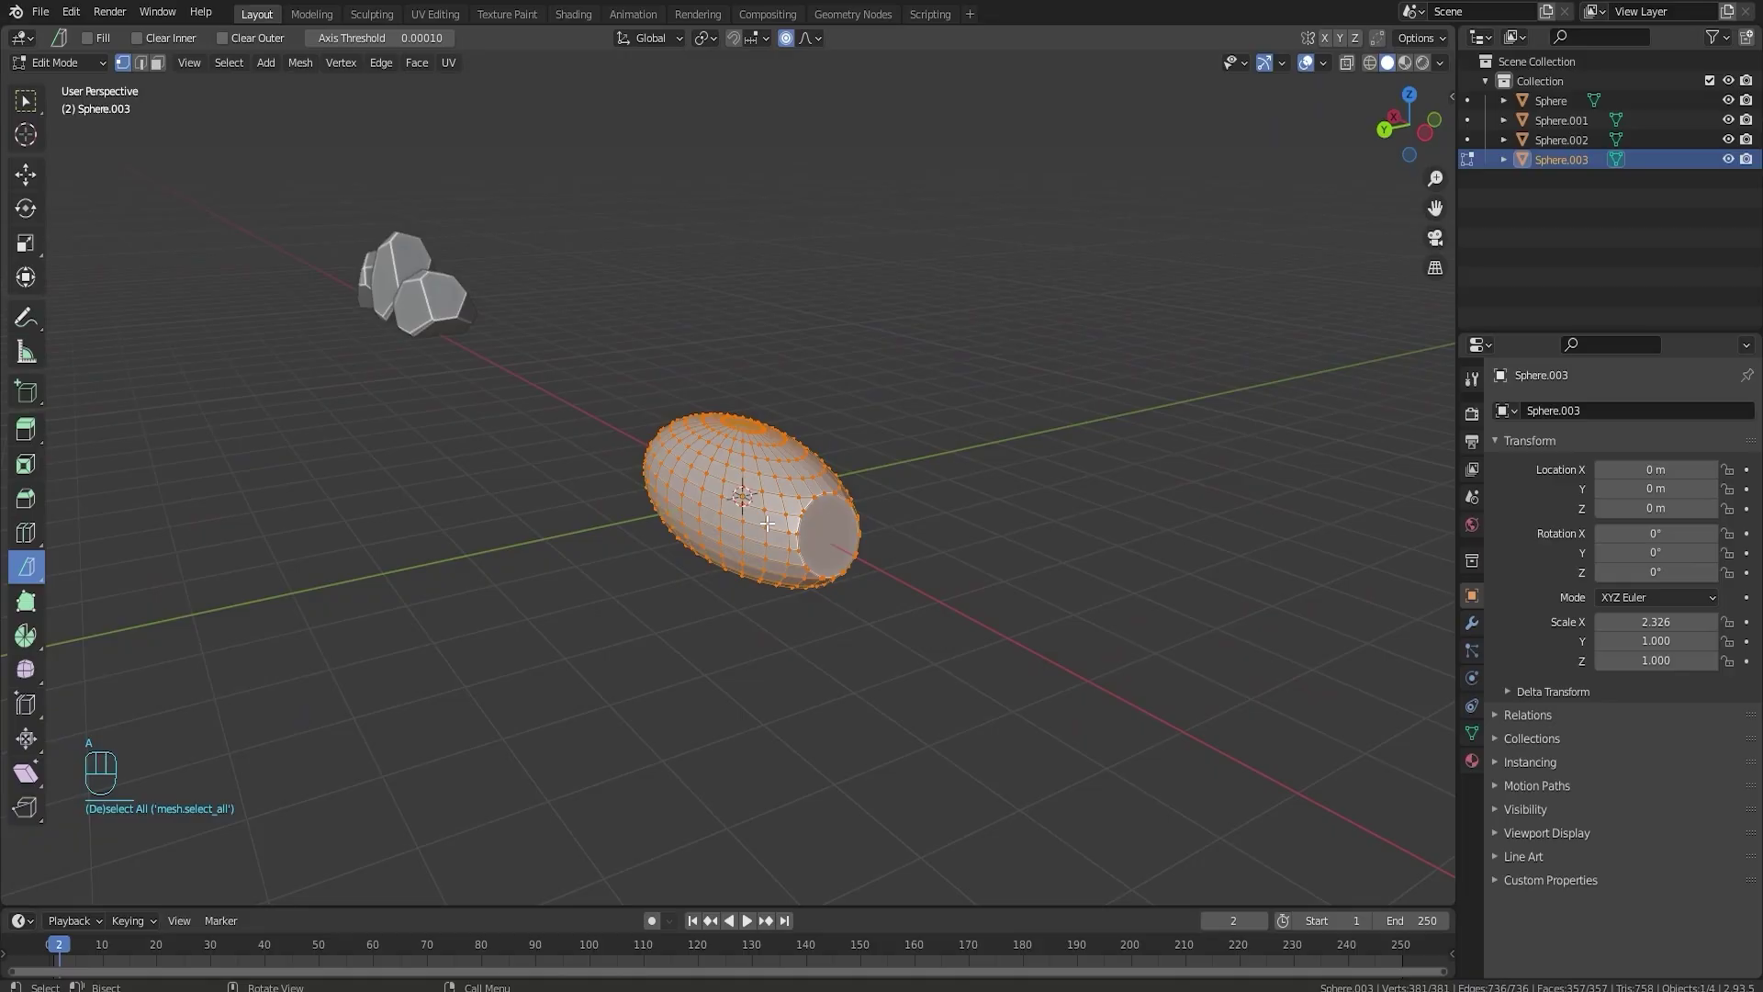
pyautogui.moveTo(782, 416); pyautogui.dragTo(805, 465)
pyautogui.moveTo(869, 622); pyautogui.dragTo(868, 622)
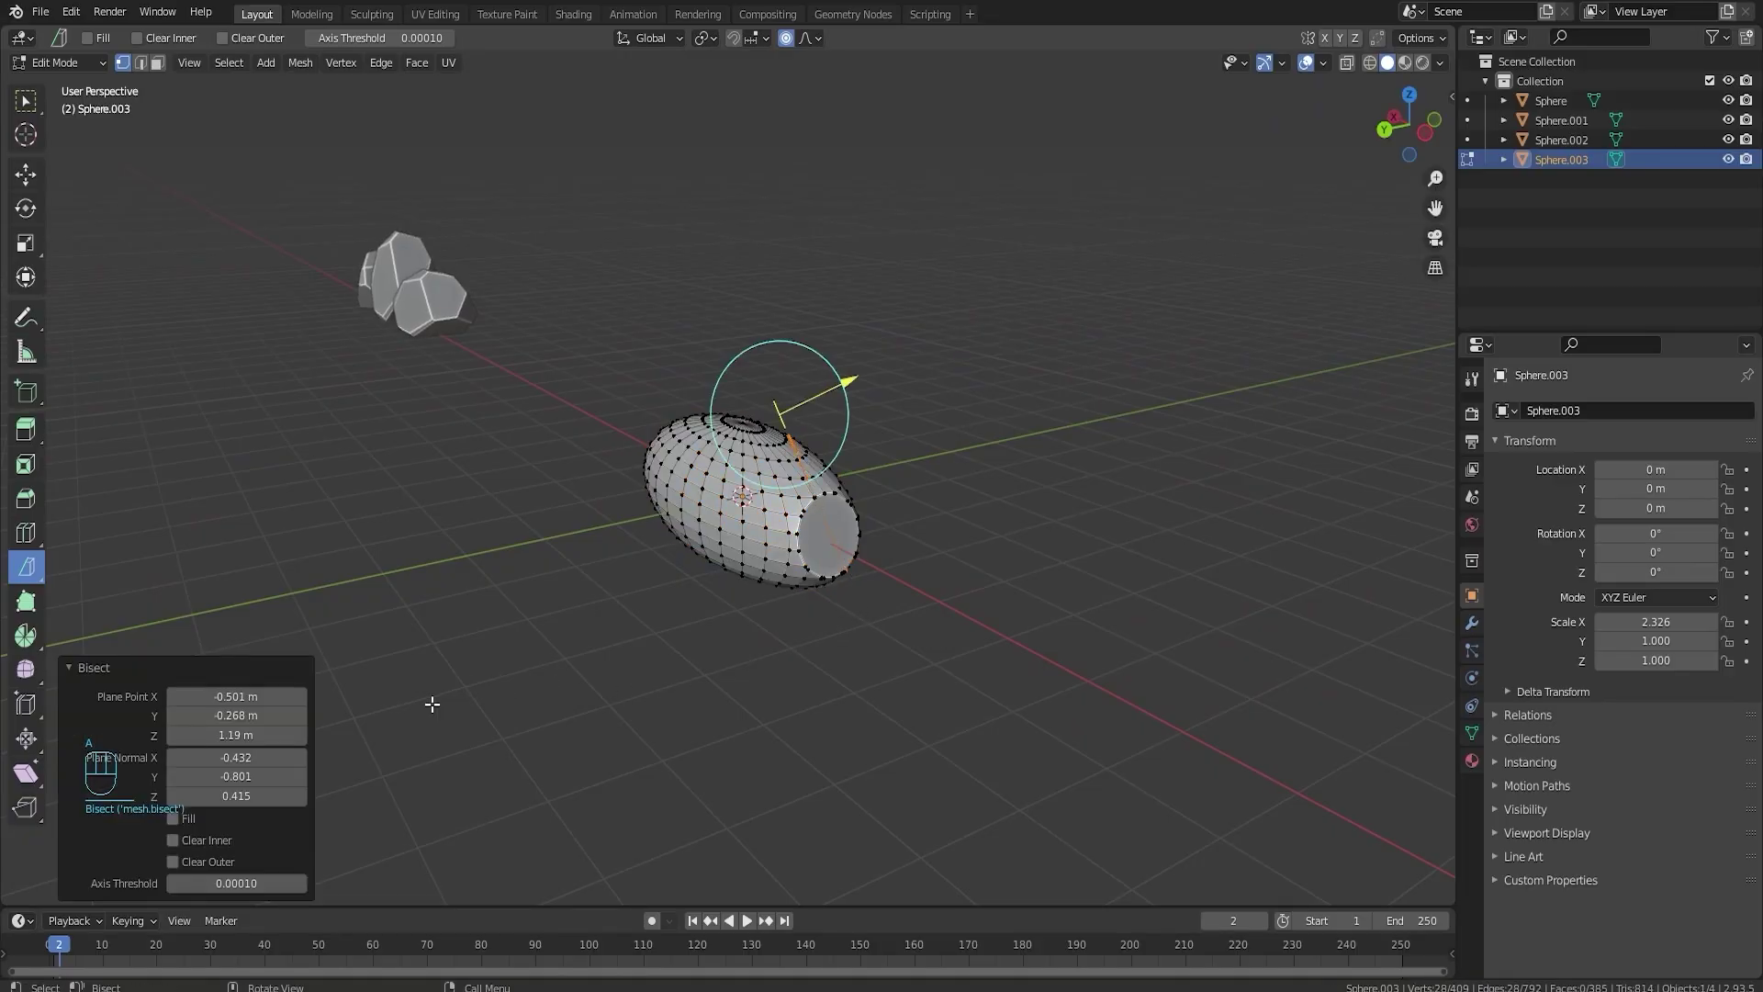
pyautogui.click(176, 841)
pyautogui.click(177, 841)
pyautogui.click(172, 856)
pyautogui.click(183, 818)
pyautogui.moveTo(802, 519); pyautogui.dragTo(627, 517, button='middle')
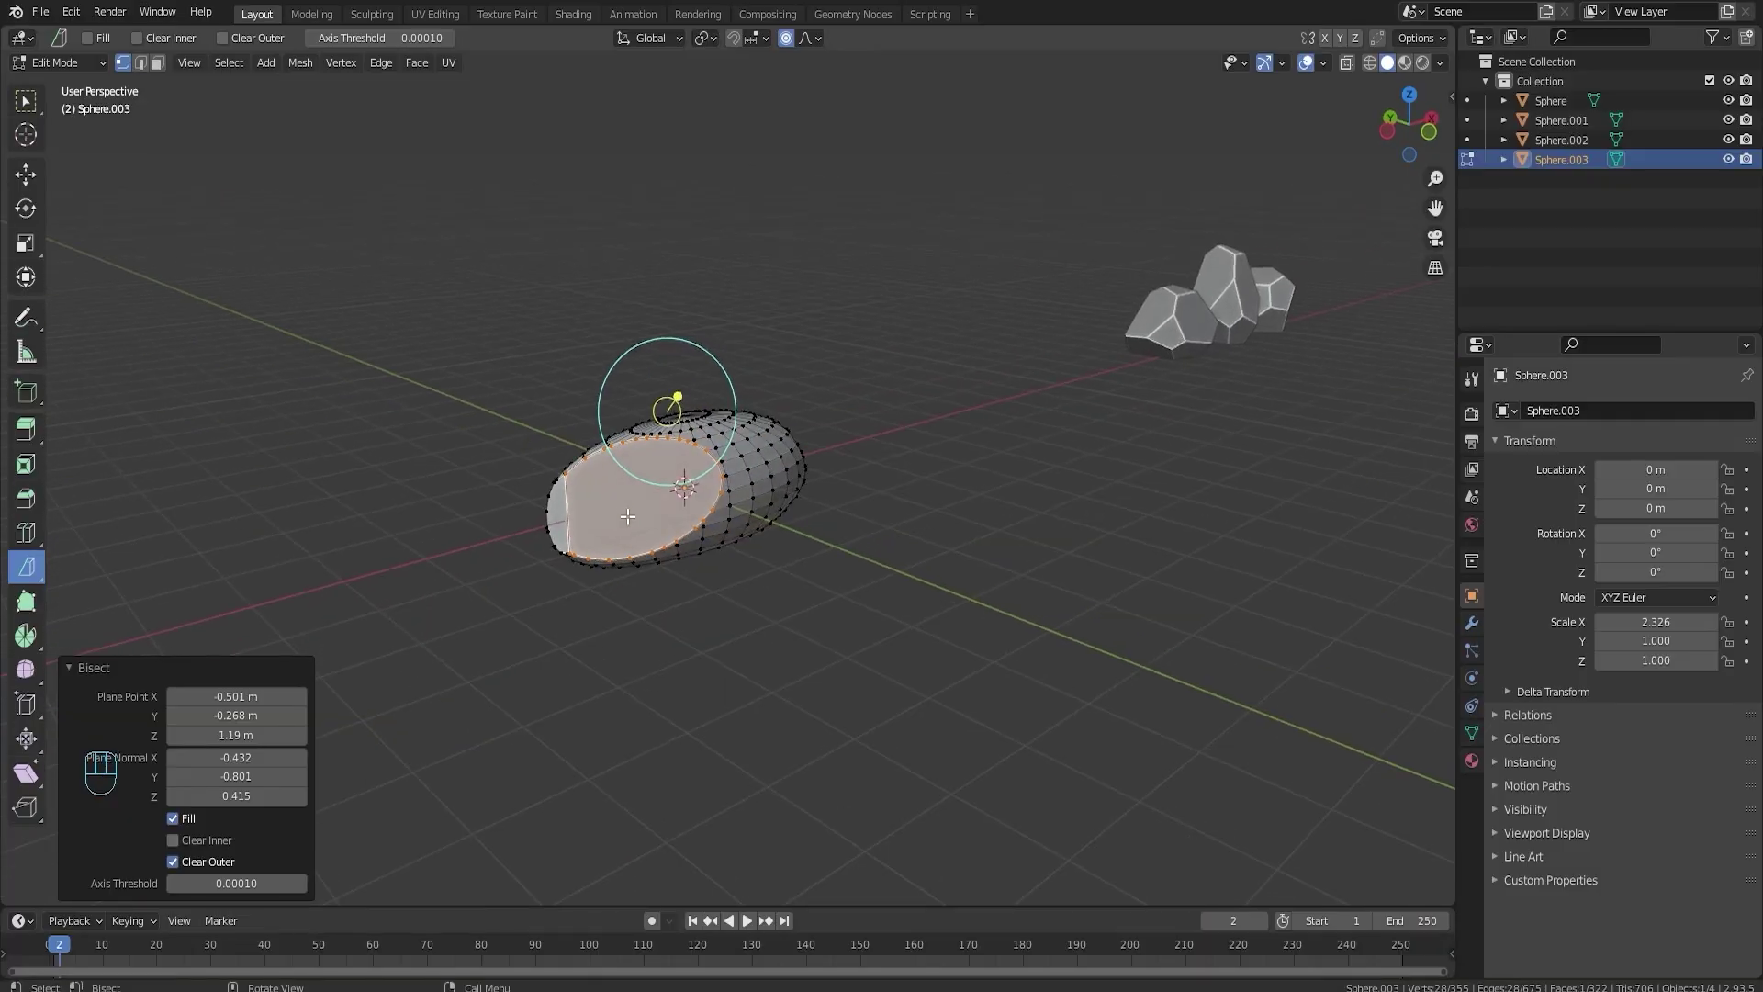
pyautogui.moveTo(714, 479); pyautogui.dragTo(646, 469, button='middle')
pyautogui.press('Tab')
pyautogui.press('Tab')
# - Slice a plane near one end of the sphere, discarding one side of the mesh
pyautogui.press('a')
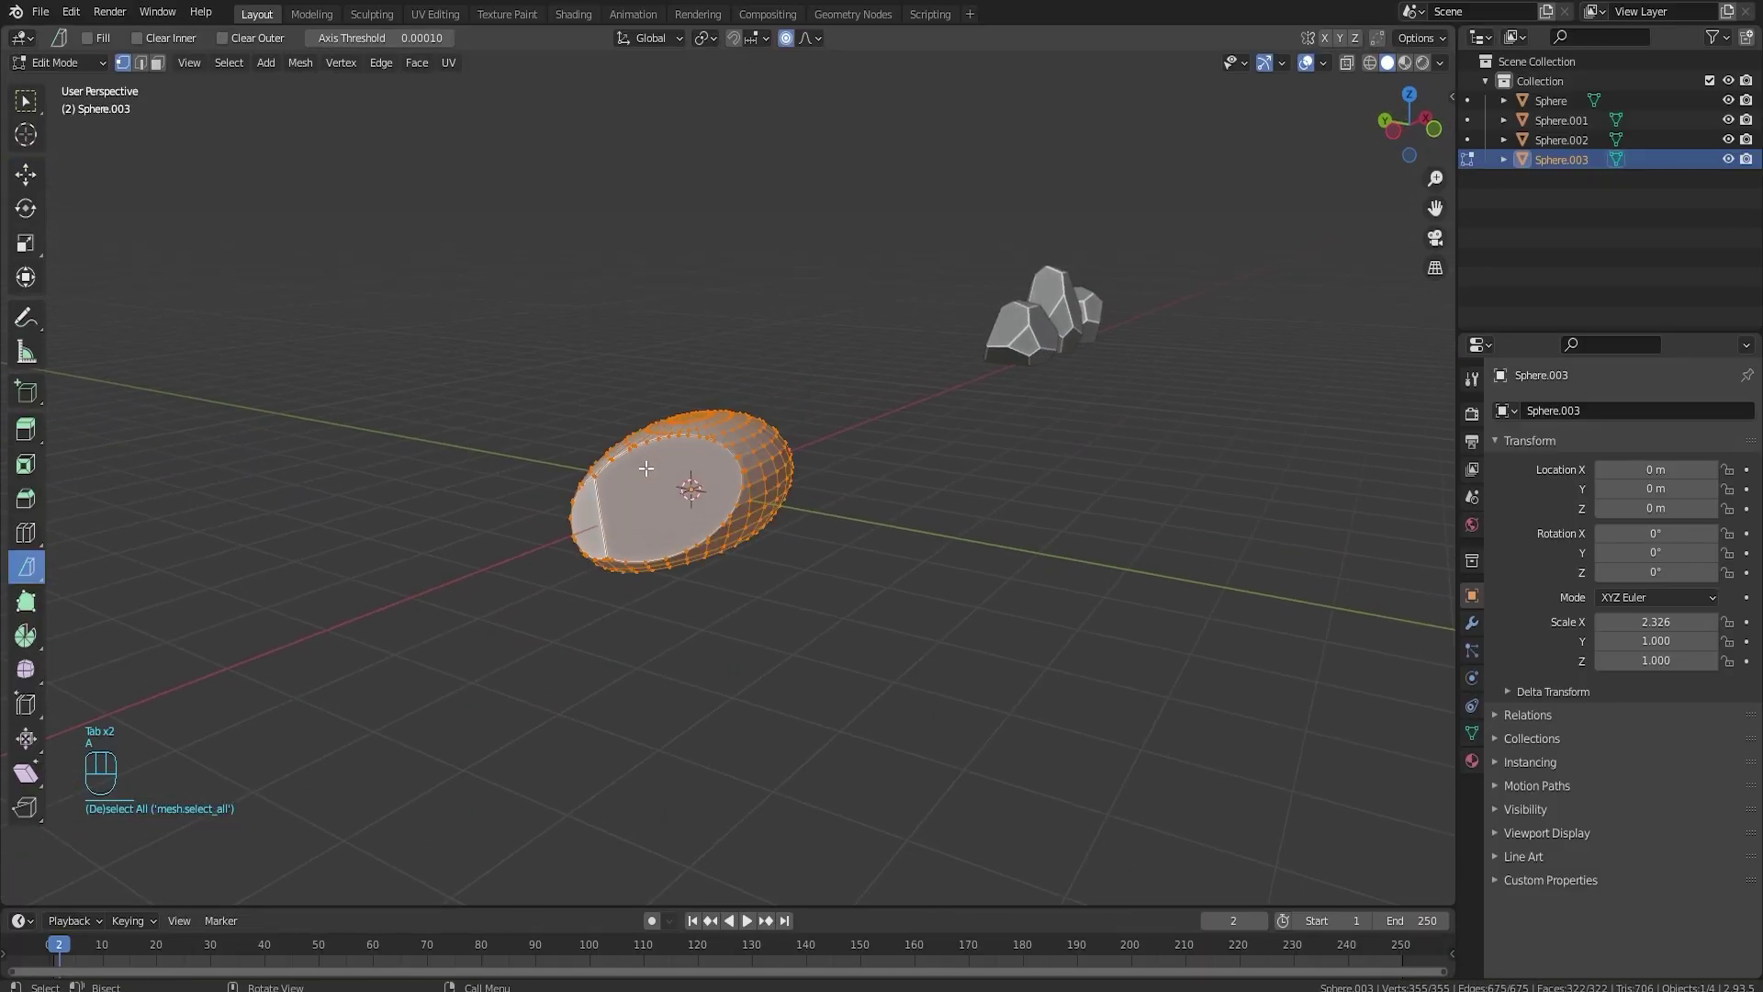
pyautogui.moveTo(644, 390); pyautogui.dragTo(586, 624)
pyautogui.click(173, 840)
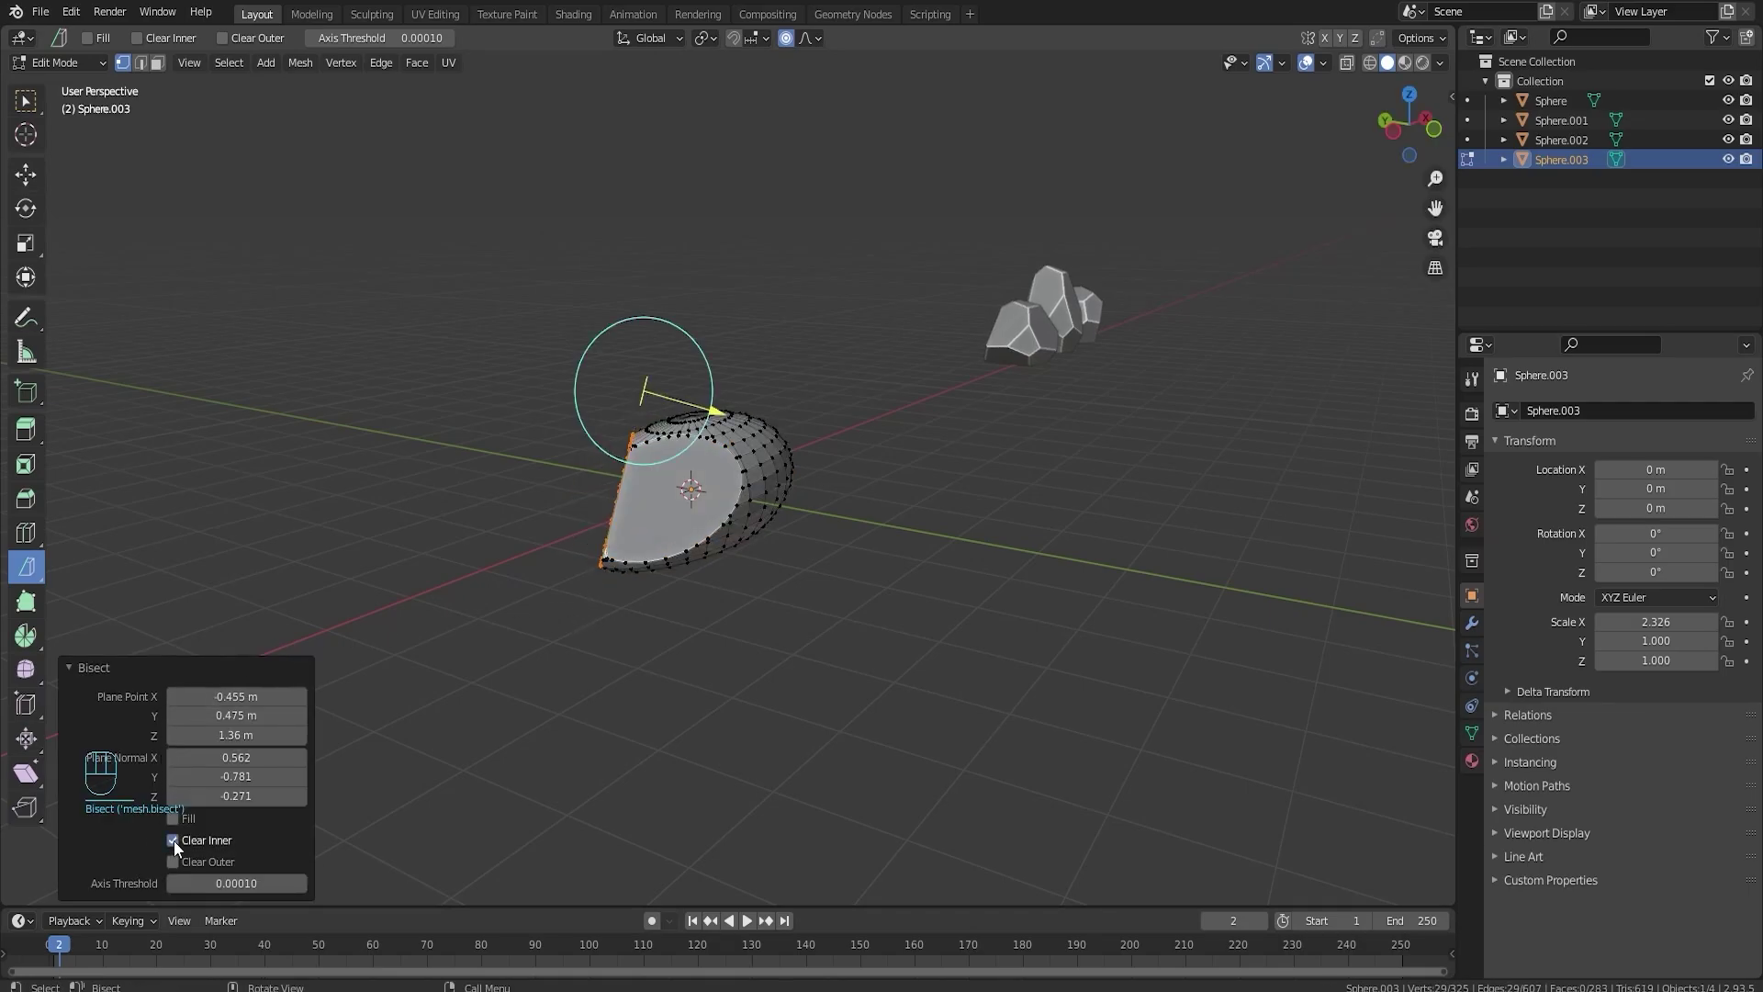
pyautogui.moveTo(919, 514); pyautogui.dragTo(658, 569, button='middle')
pyautogui.press('Tab')
pyautogui.press('Tab')
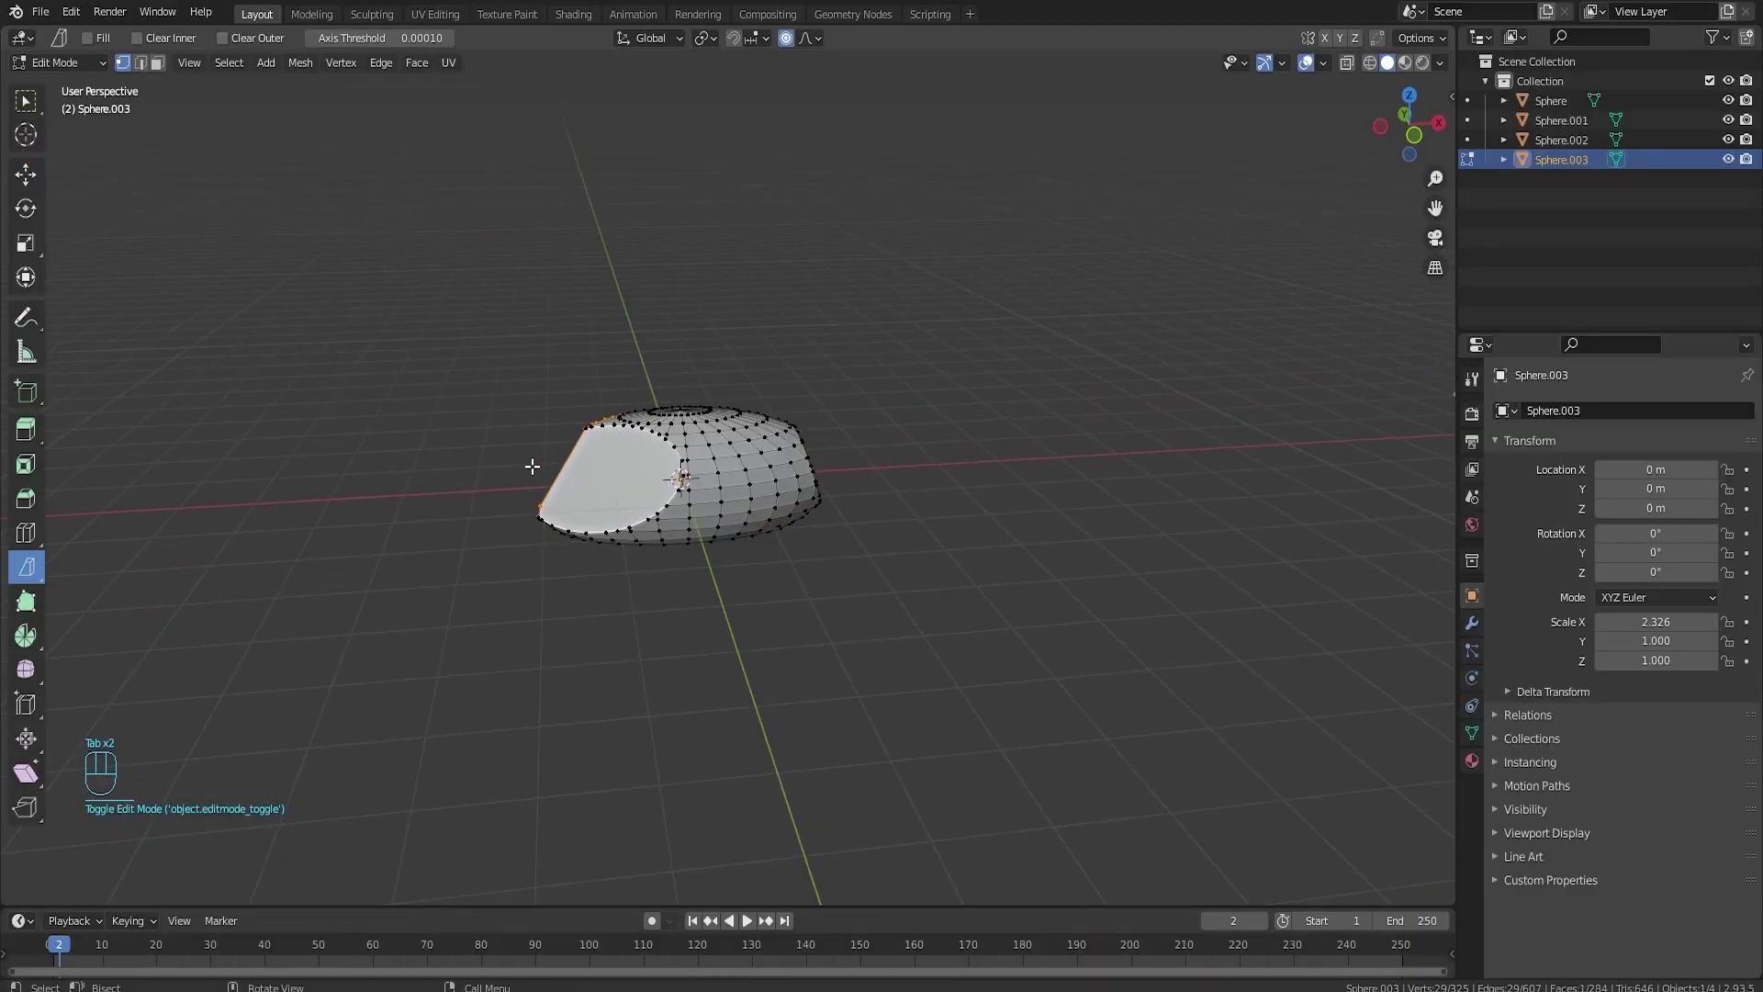
# - Cut and cap another facet across the rock's end, then draw a fresh slice across its upper edge
pyautogui.press('a')
pyautogui.moveTo(510, 442); pyautogui.dragTo(621, 572)
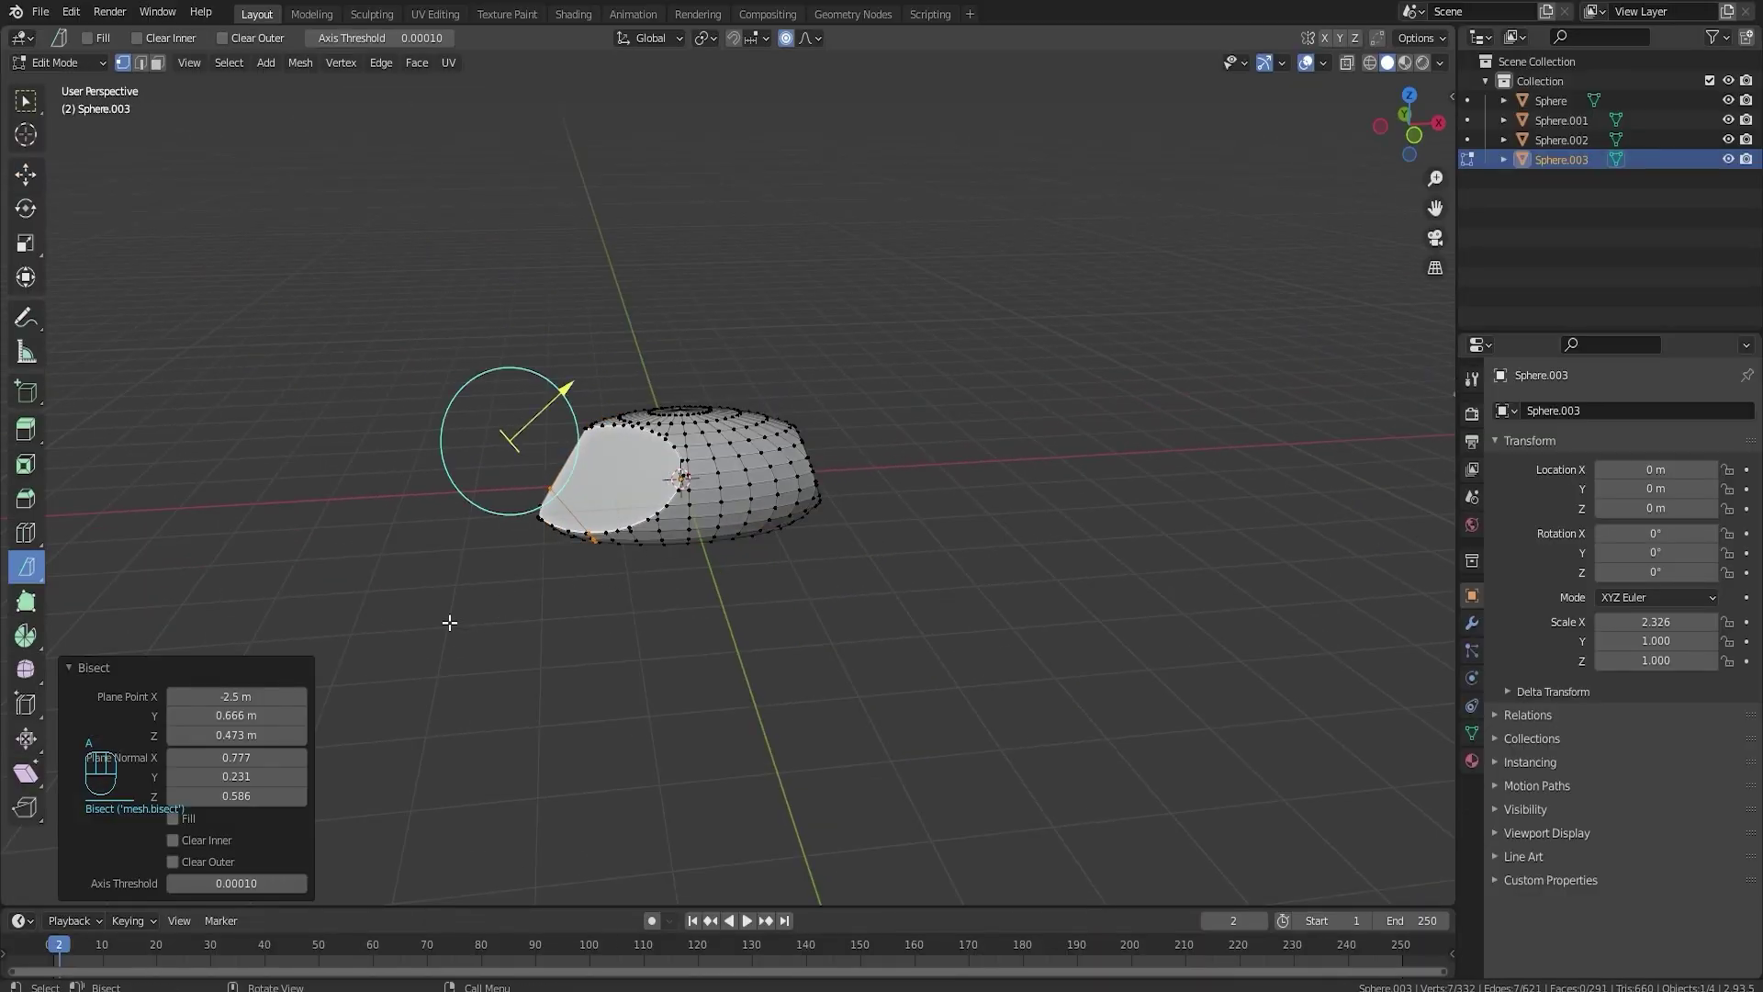
pyautogui.click(172, 818)
pyautogui.click(173, 840)
pyautogui.moveTo(551, 643); pyautogui.dragTo(807, 598, button='middle')
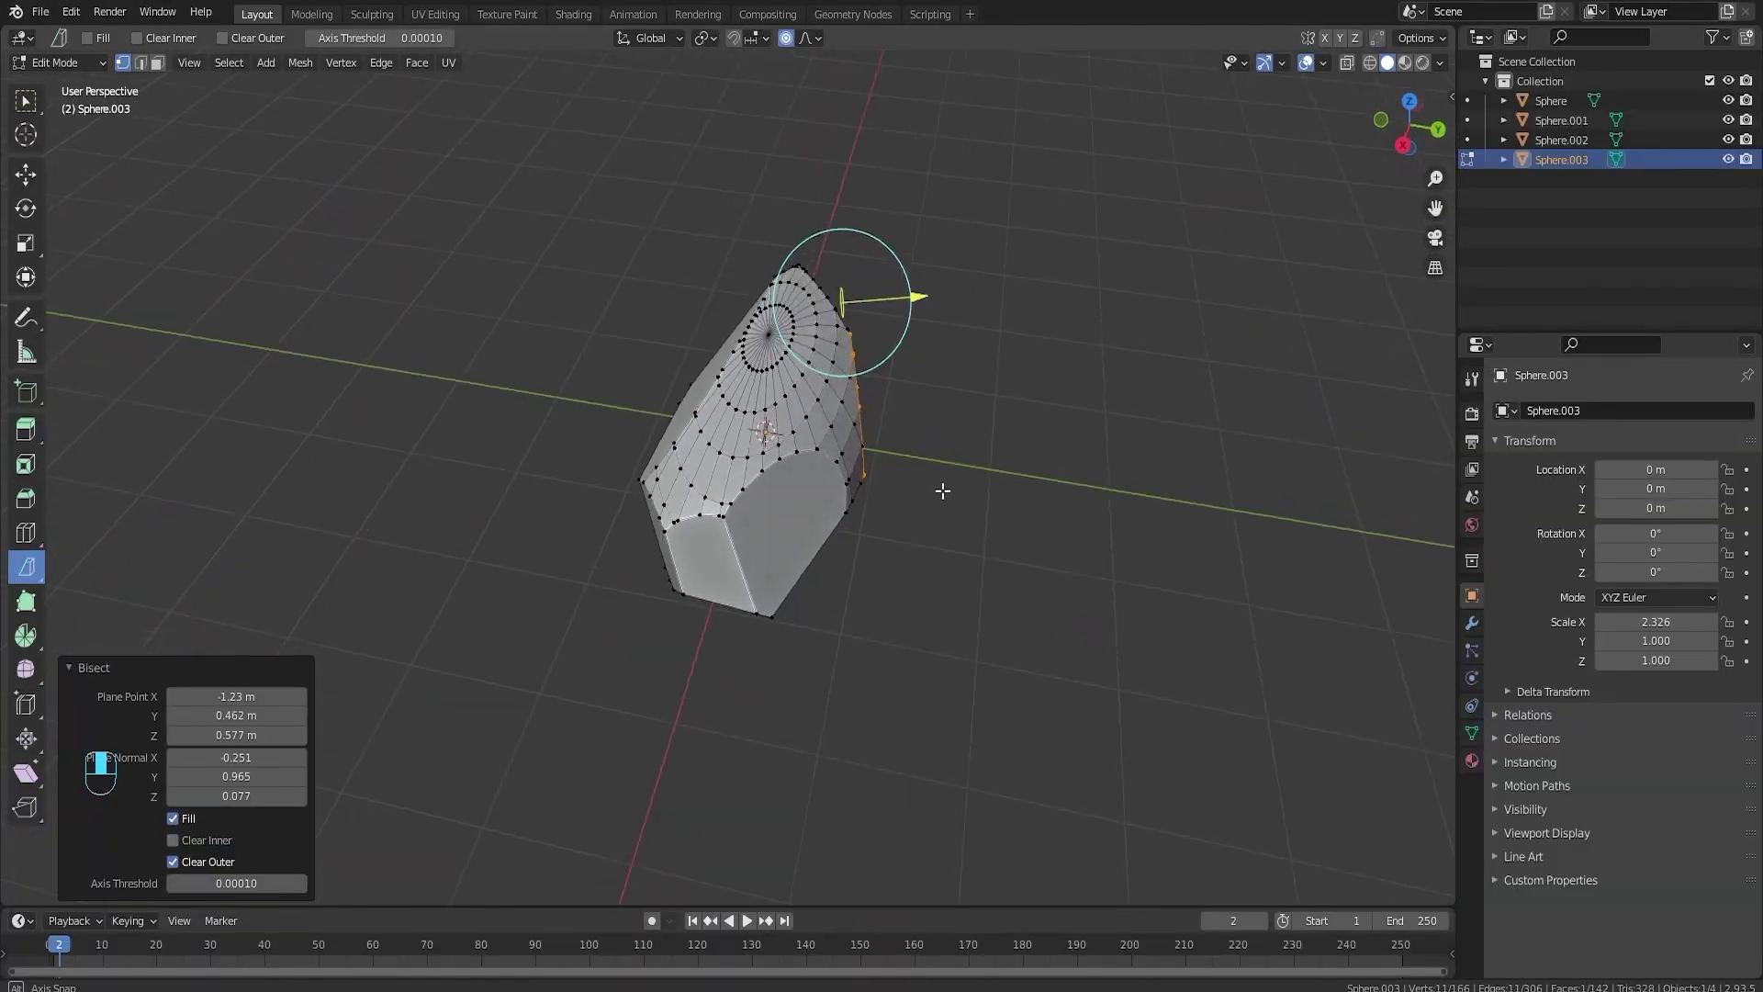
pyautogui.moveTo(945, 492); pyautogui.dragTo(979, 461, button='middle')
# - Cap the upper-edge cut on Sphere.003, discard its outer part, and return to Object Mode
pyautogui.press('a')
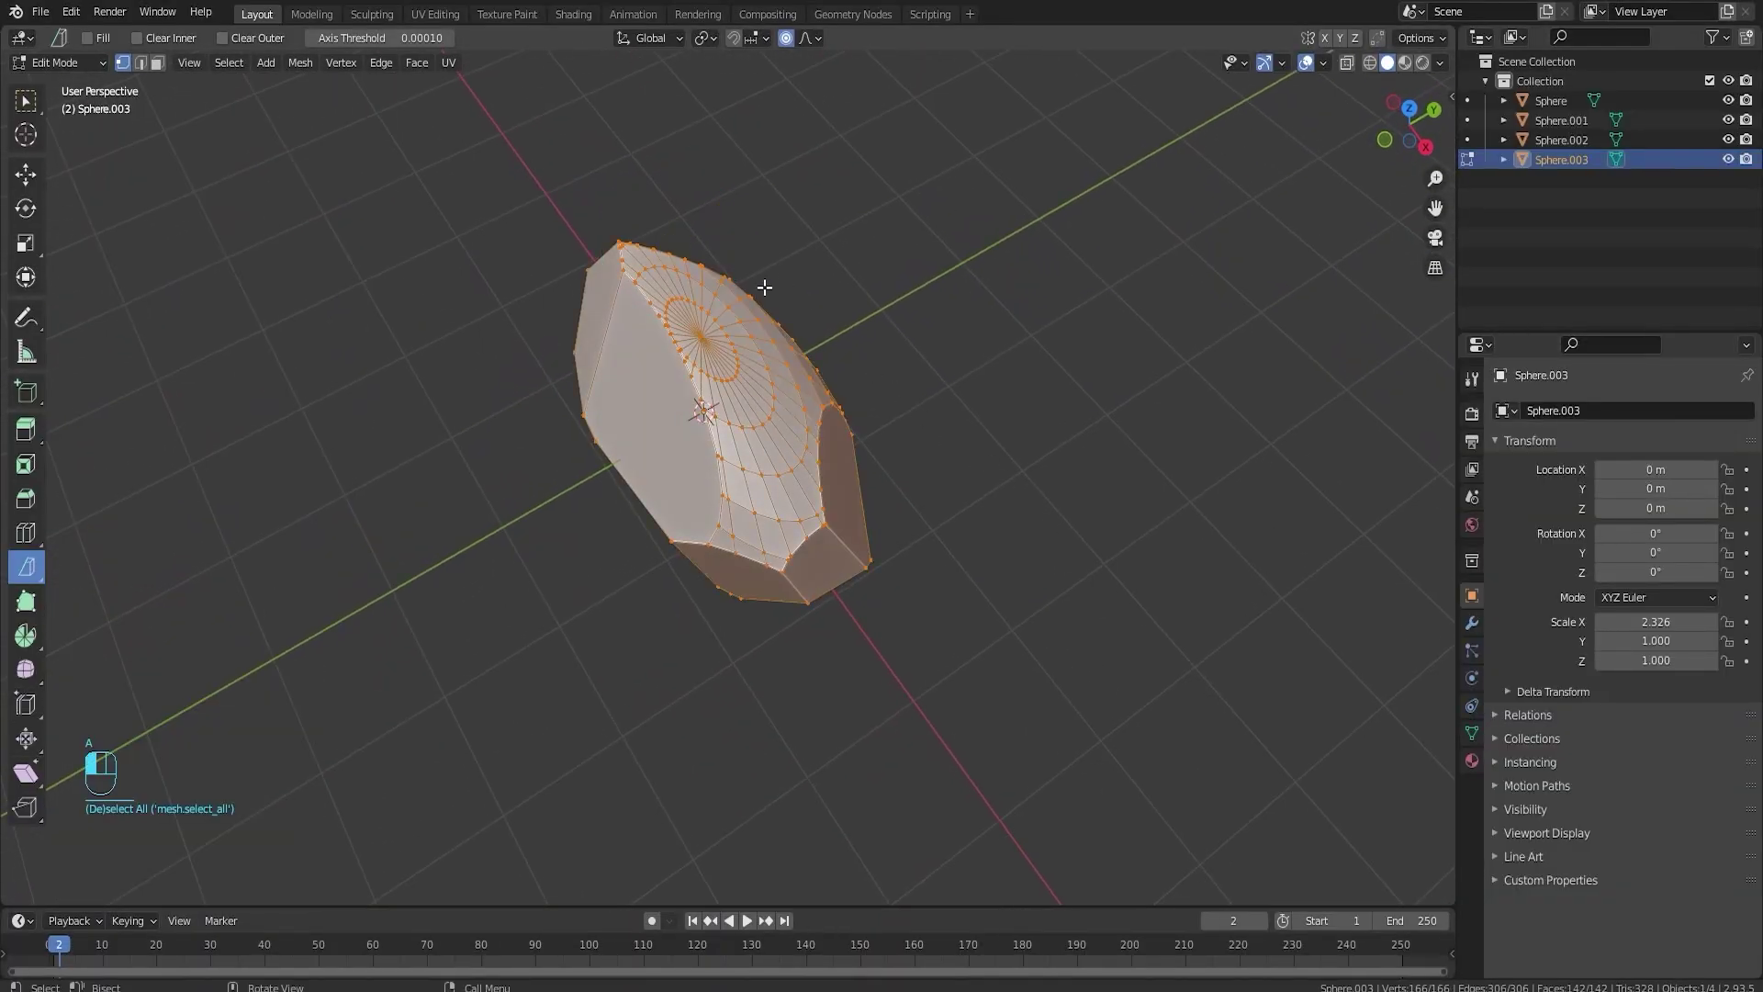
pyautogui.press('a')
pyautogui.moveTo(766, 289); pyautogui.dragTo(868, 505)
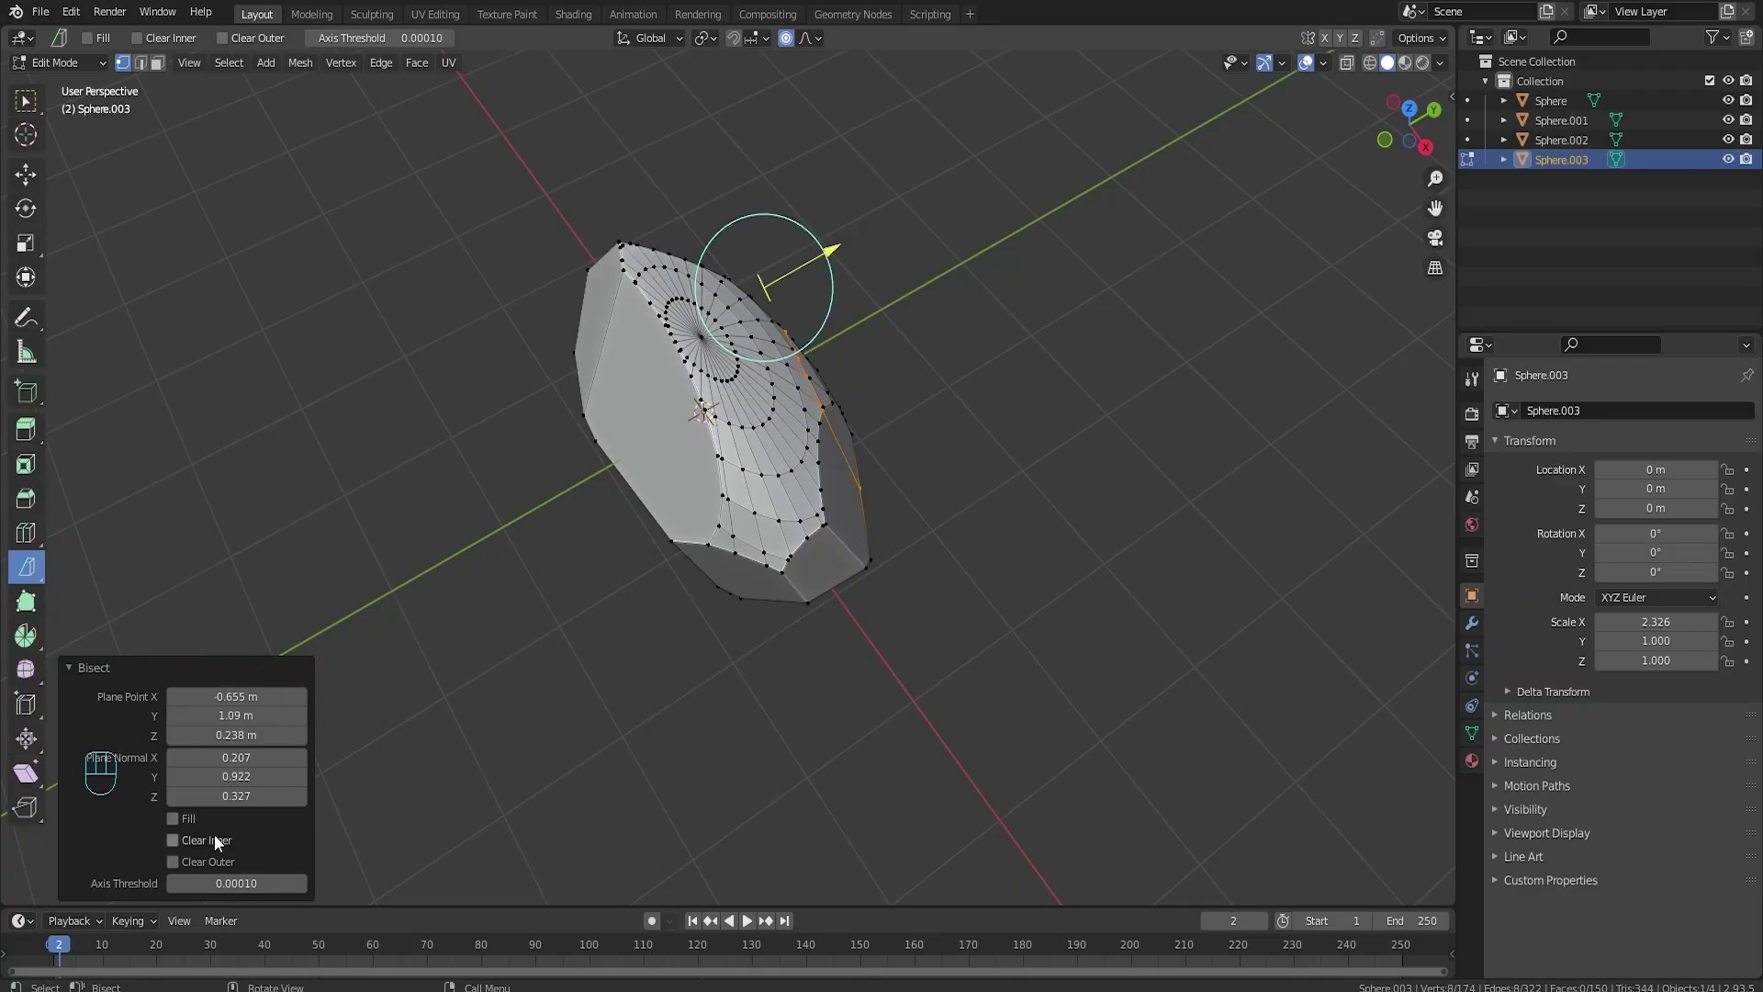
pyautogui.click(172, 818)
pyautogui.moveTo(648, 711); pyautogui.dragTo(569, 643, button='middle')
pyautogui.click(172, 861)
pyautogui.moveTo(892, 556); pyautogui.dragTo(680, 355, button='middle')
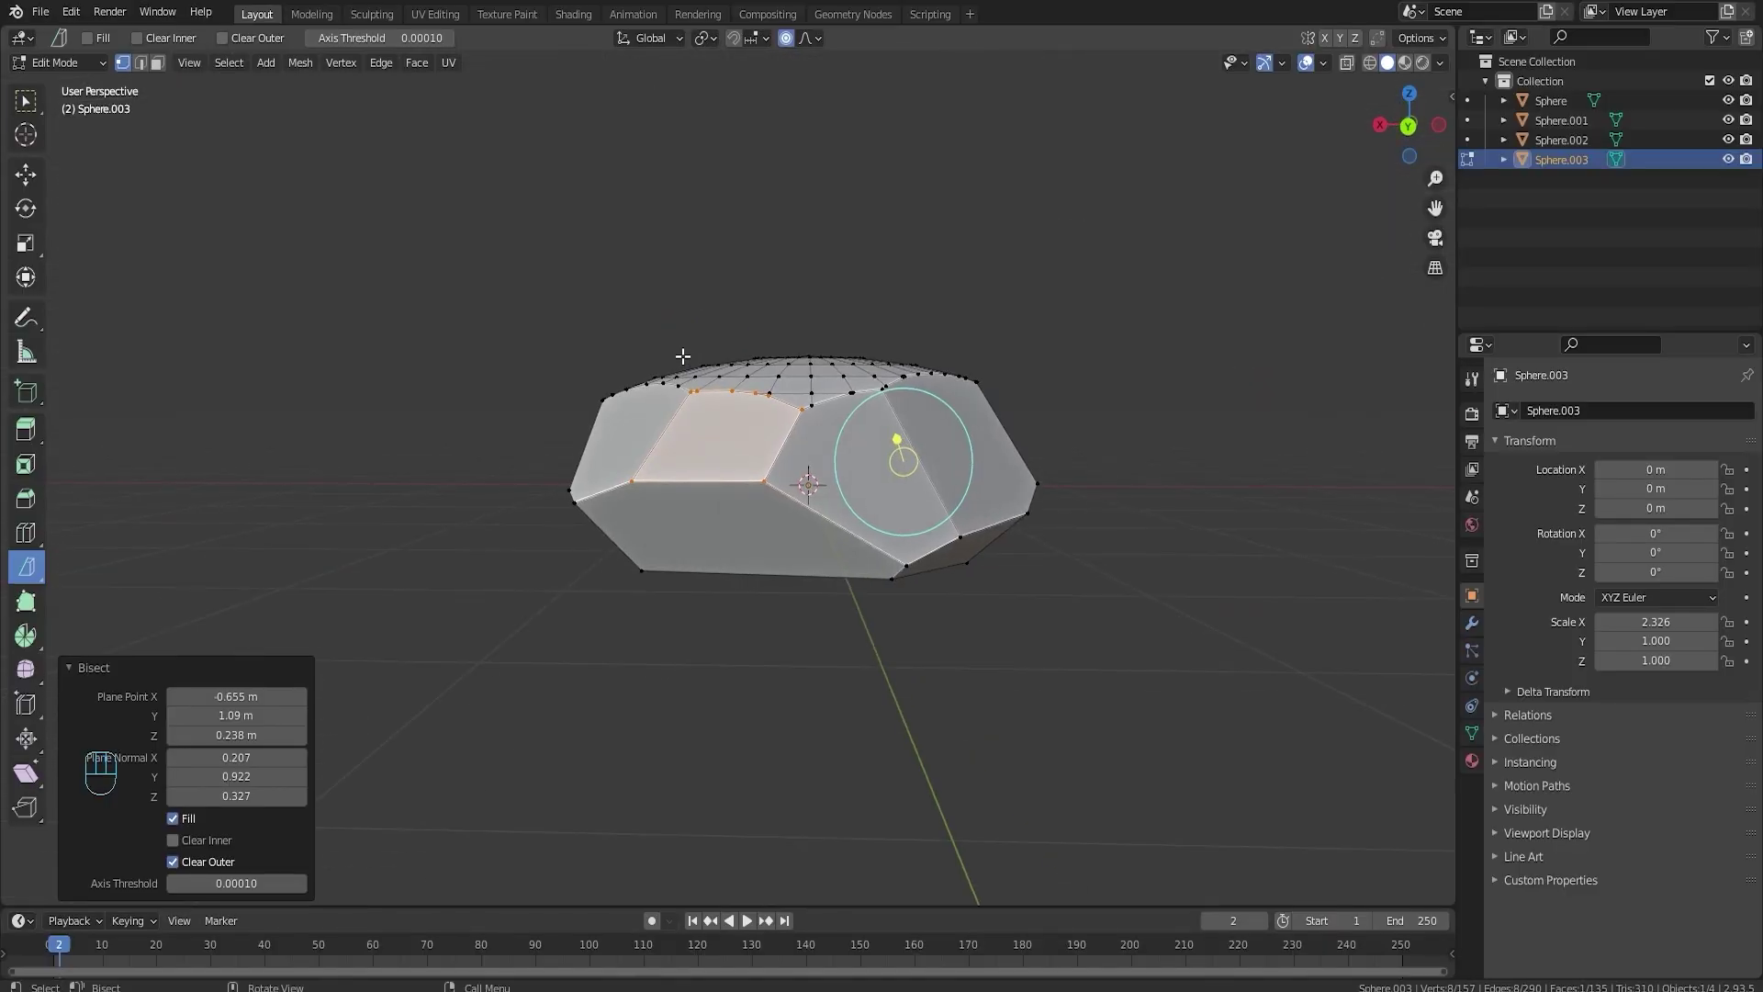
pyautogui.press('a')
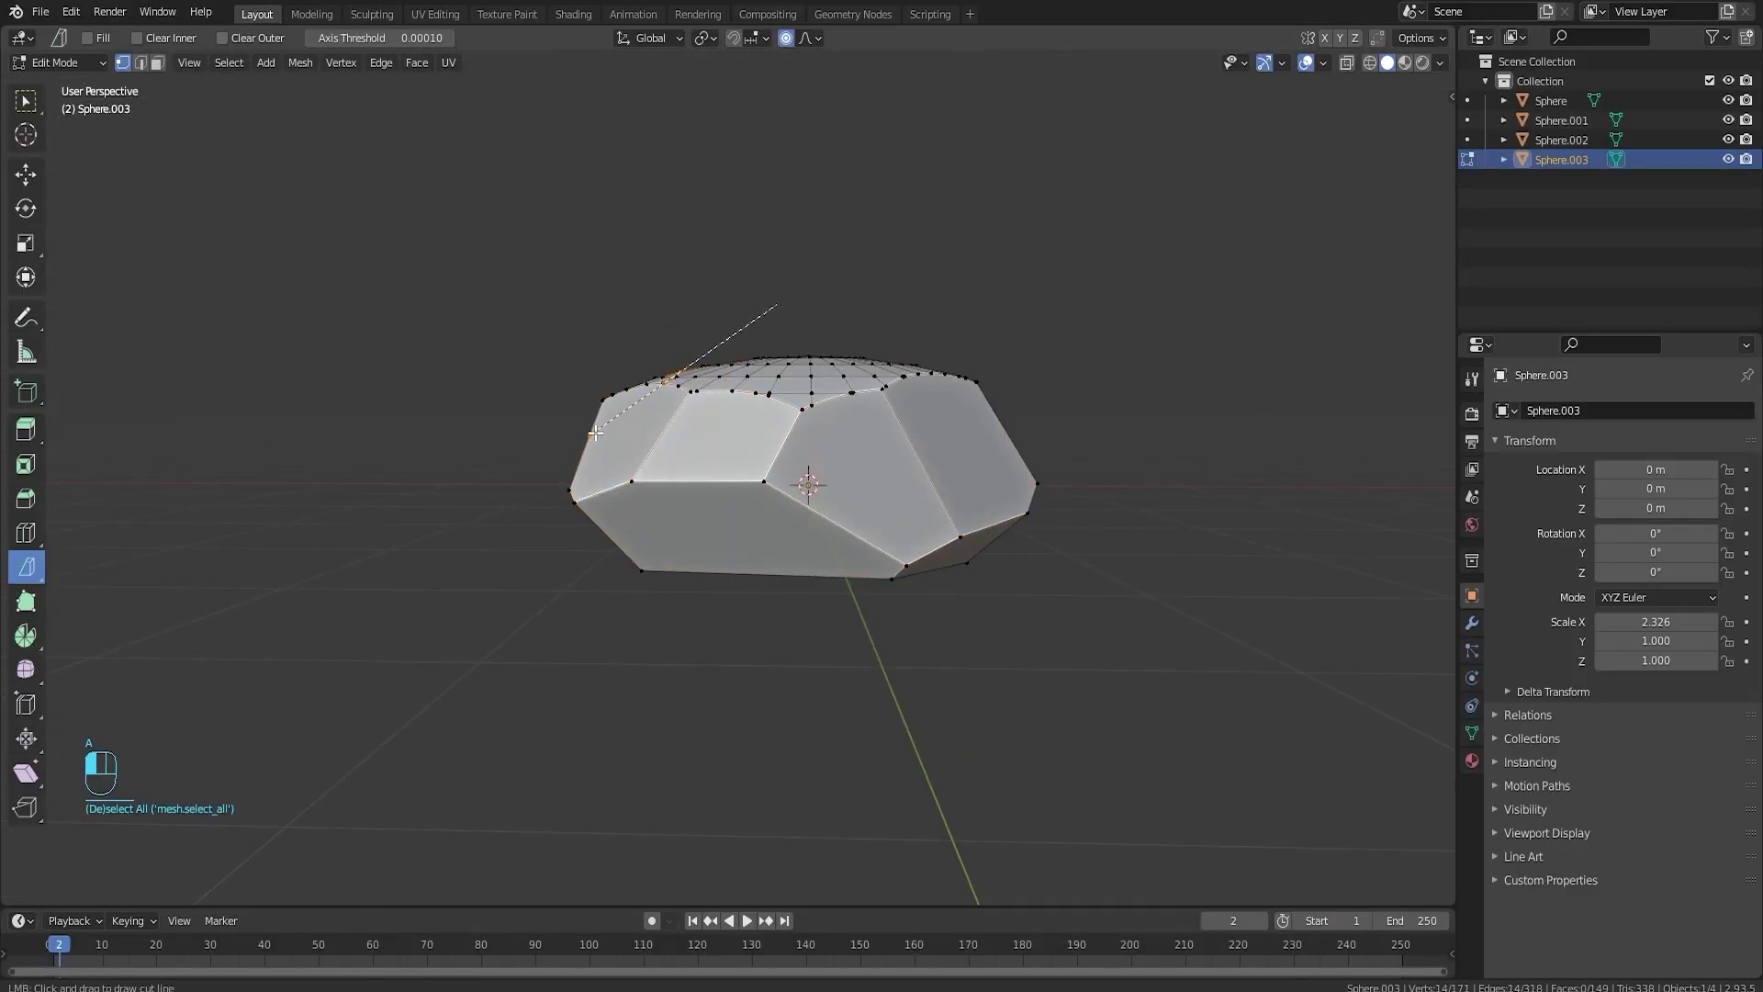
pyautogui.press('Tab')
pyautogui.moveTo(595, 432); pyautogui.dragTo(836, 519, button='middle')
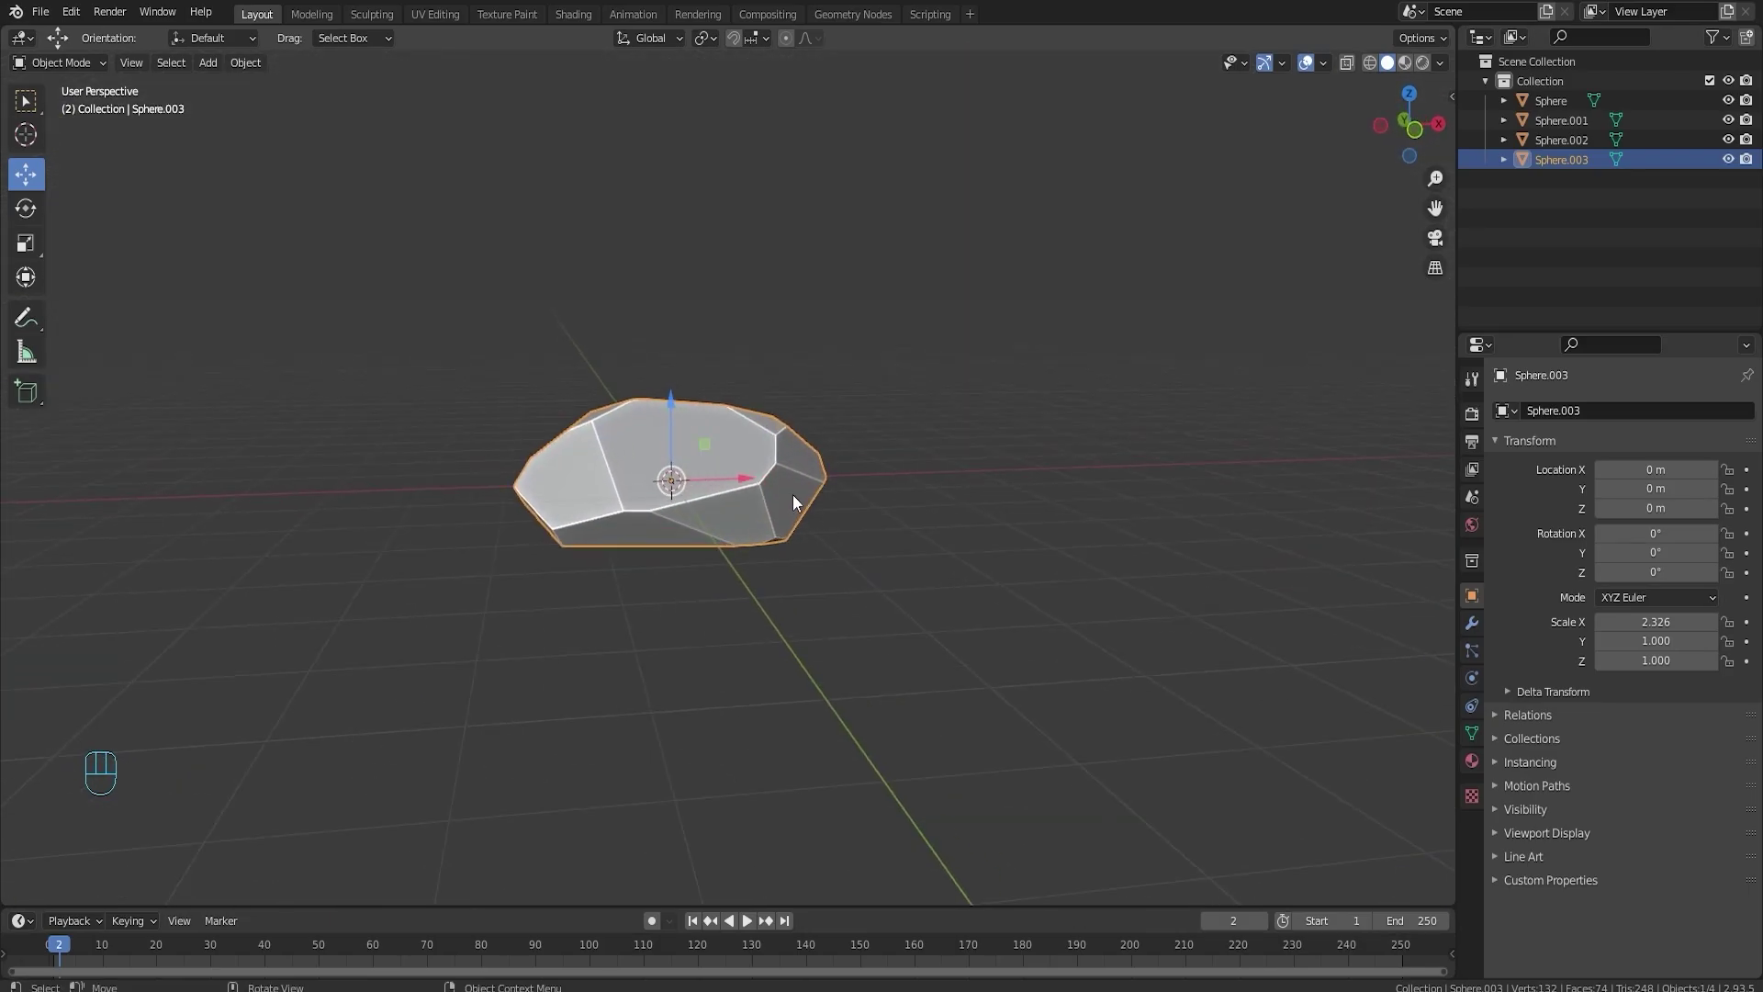
# - Scale Sphere.003 to 1.25 along the X axis
pyautogui.press('s')
pyautogui.press('x')
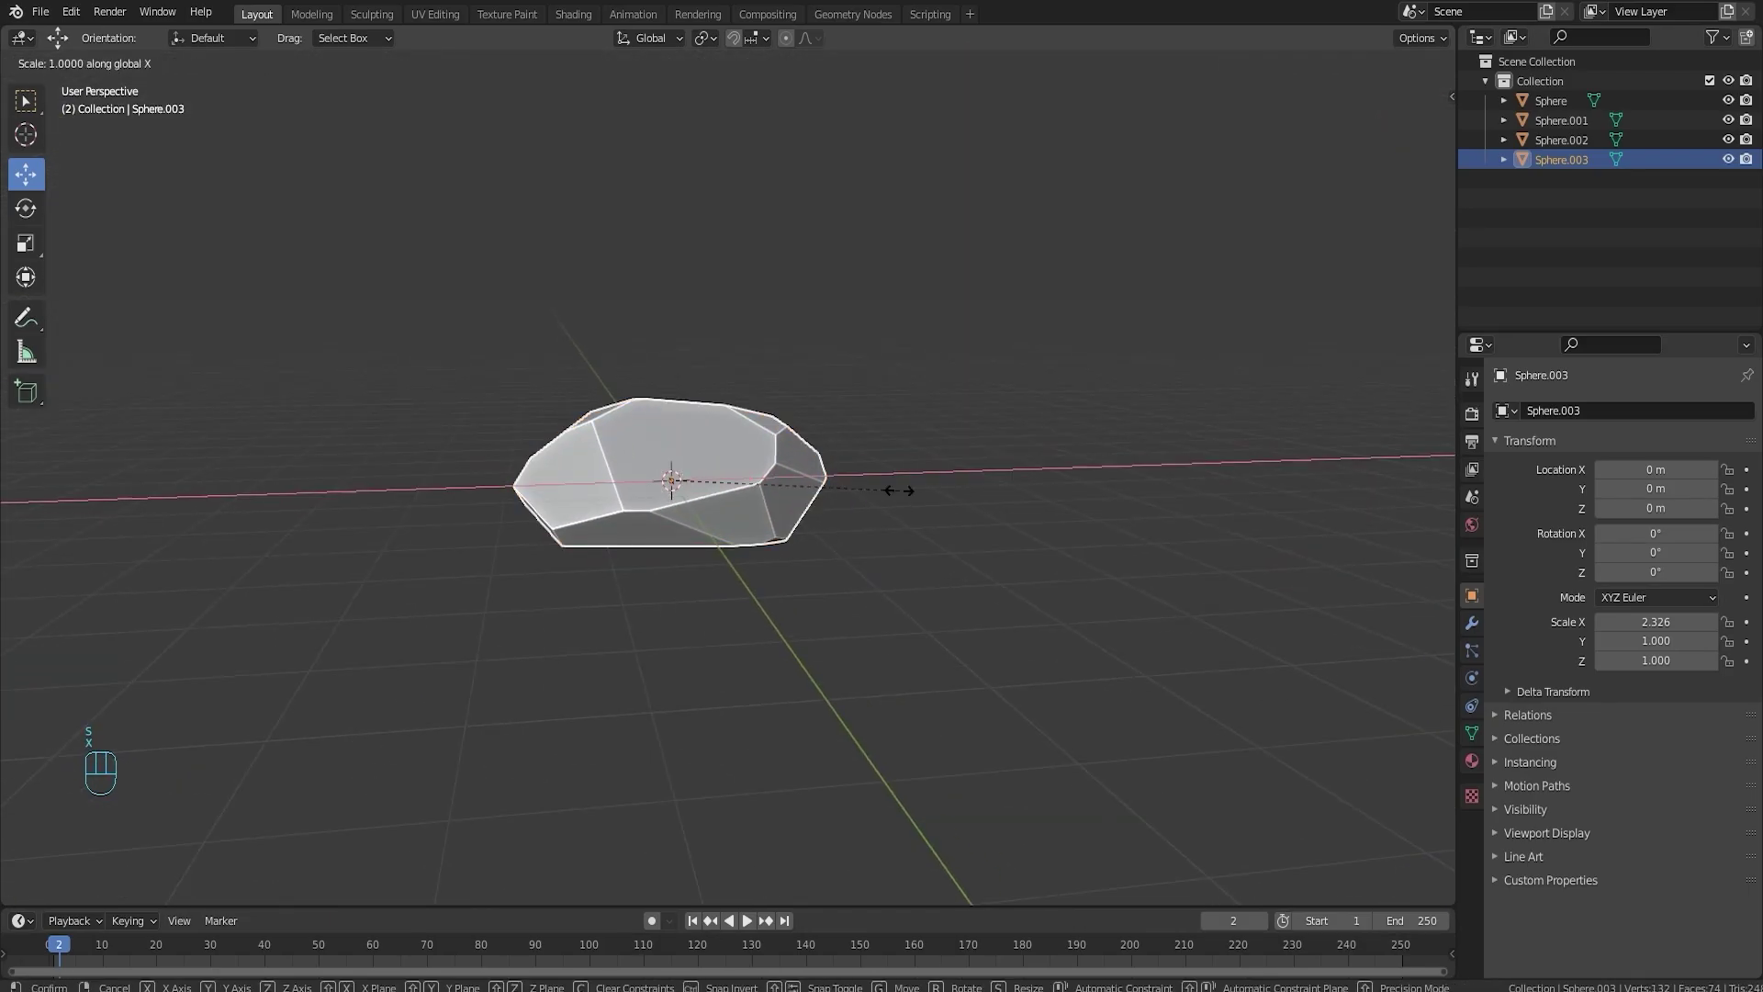
pyautogui.click(795, 492)
pyautogui.moveTo(794, 492); pyautogui.dragTo(1065, 560, button='middle')
# - Move Sphere.003 along X to 11.809 m, at the end of the rock row
pyautogui.press('Tab')
pyautogui.press('Tab')
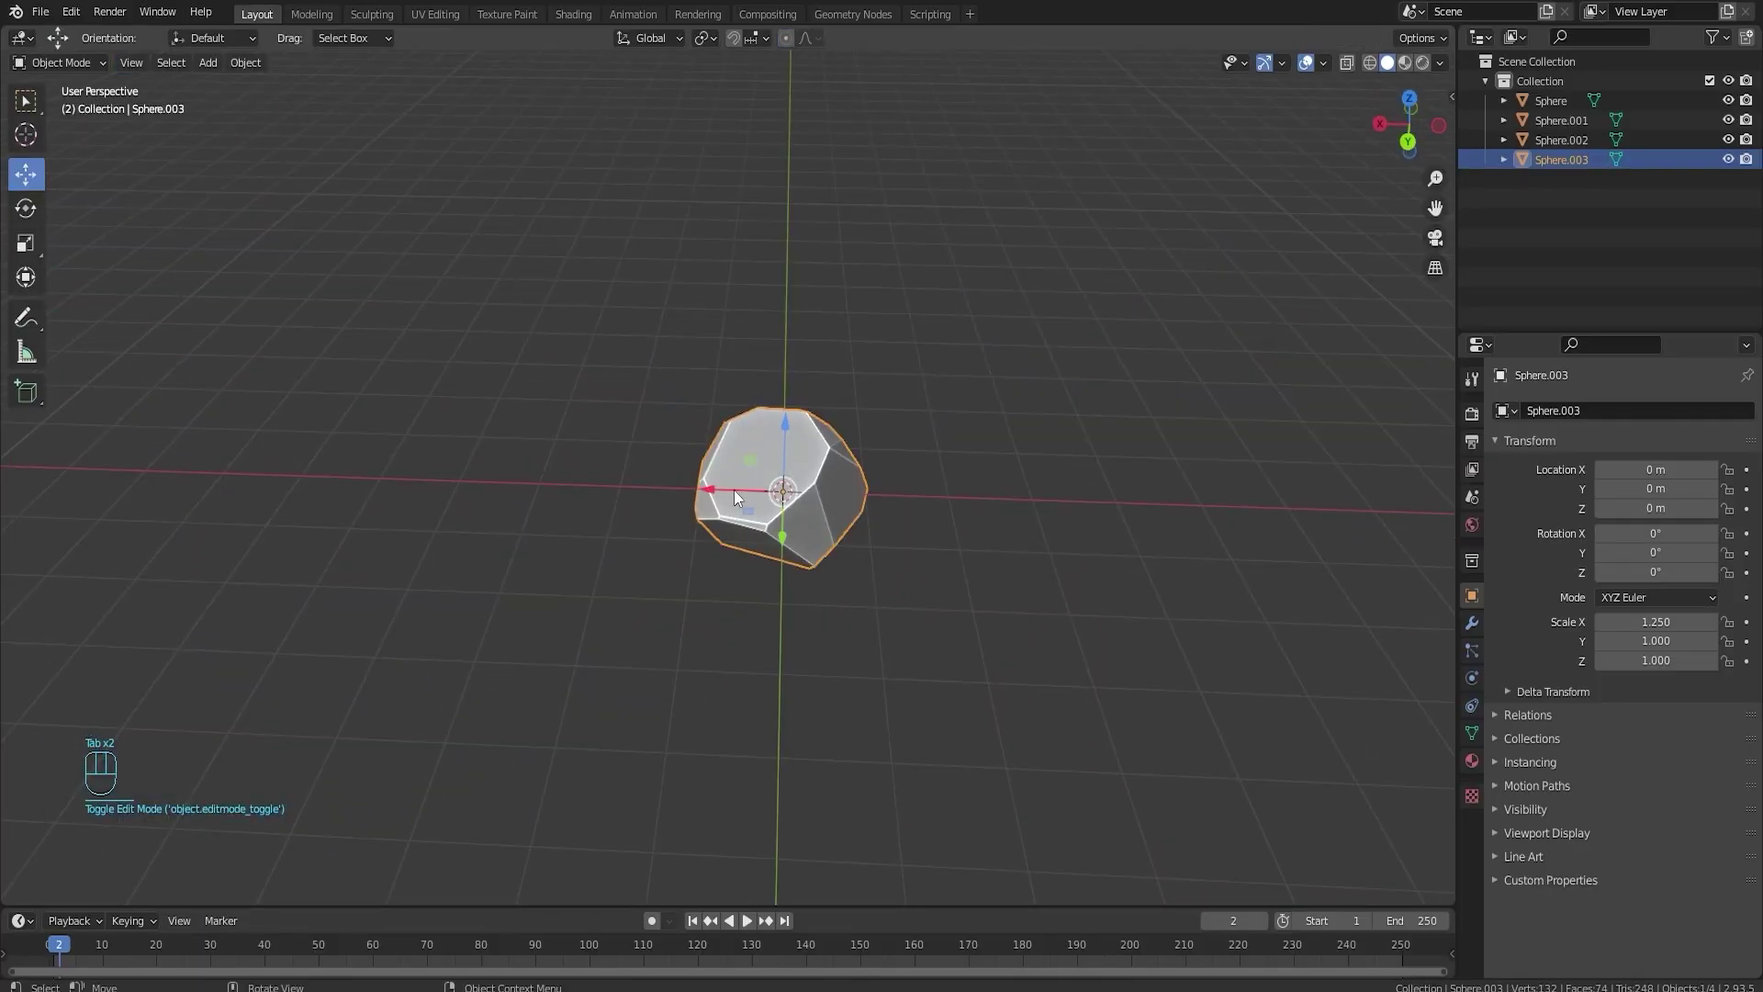
pyautogui.moveTo(735, 489); pyautogui.dragTo(516, 477)
pyautogui.moveTo(515, 477); pyautogui.dragTo(851, 483, button='middle')
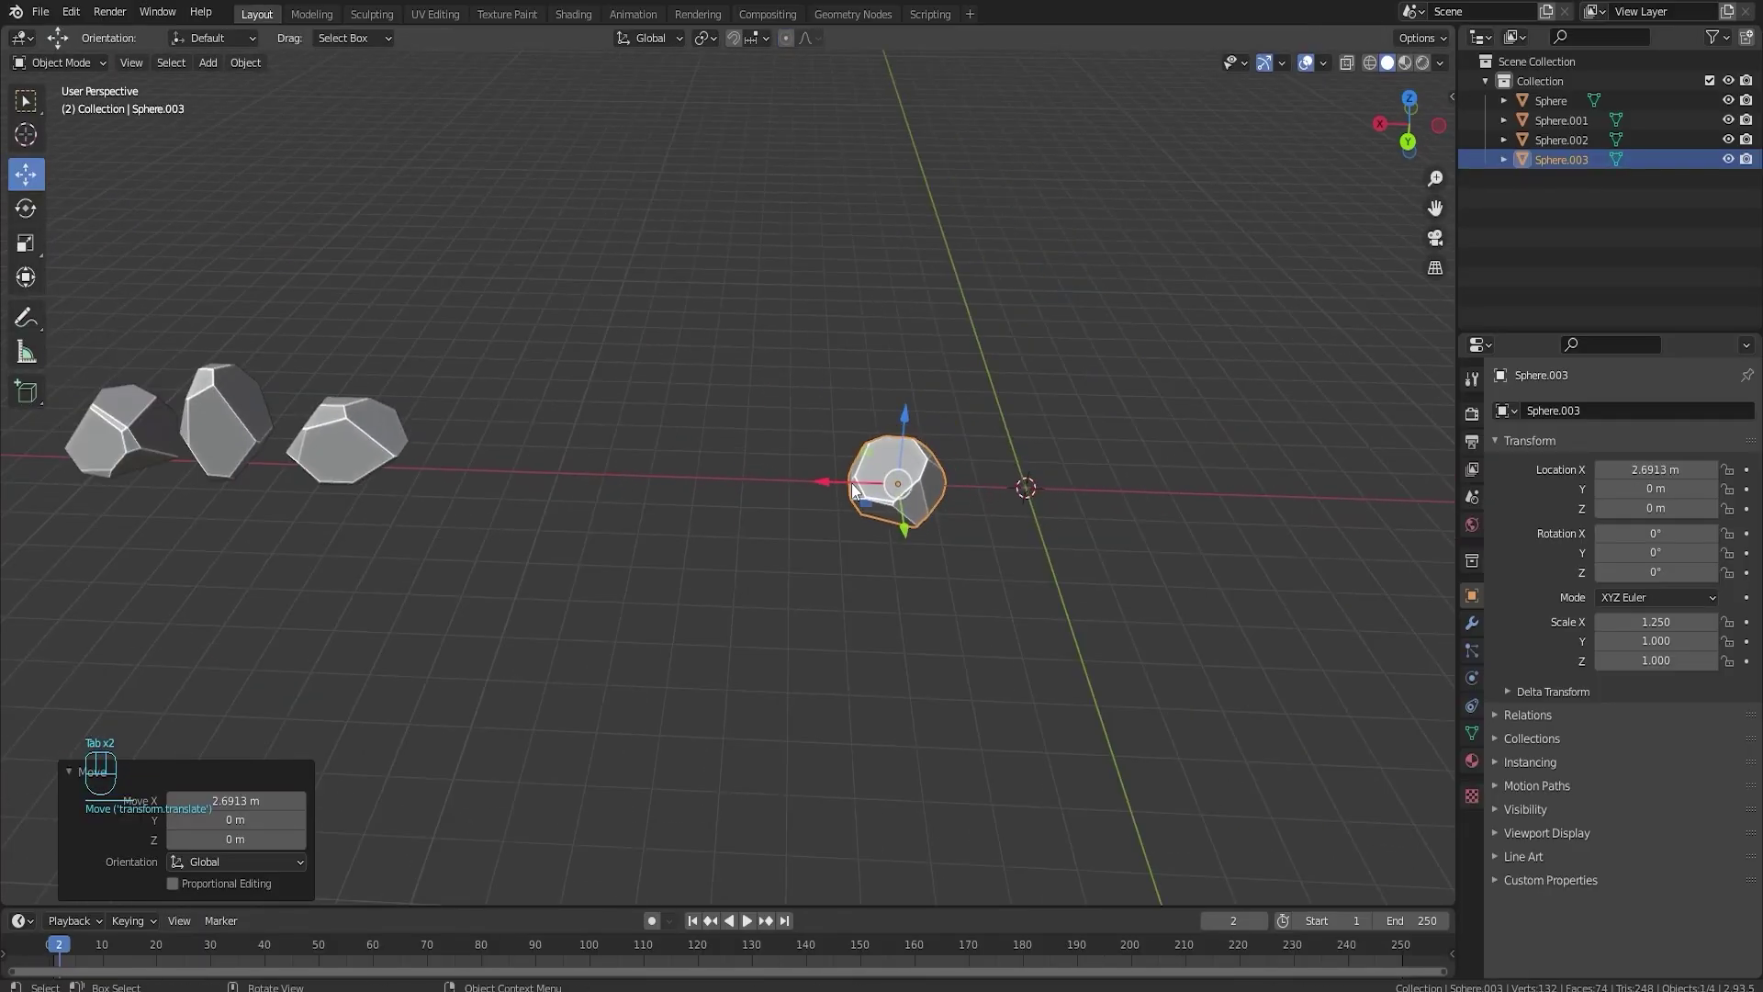
pyautogui.moveTo(852, 483); pyautogui.dragTo(460, 488)
pyautogui.keyDown('shift'); pyautogui.moveTo(460, 488); pyautogui.dragTo(813, 376, button='middle'); pyautogui.keyUp('shift')
pyautogui.scroll(3, 862, 483)
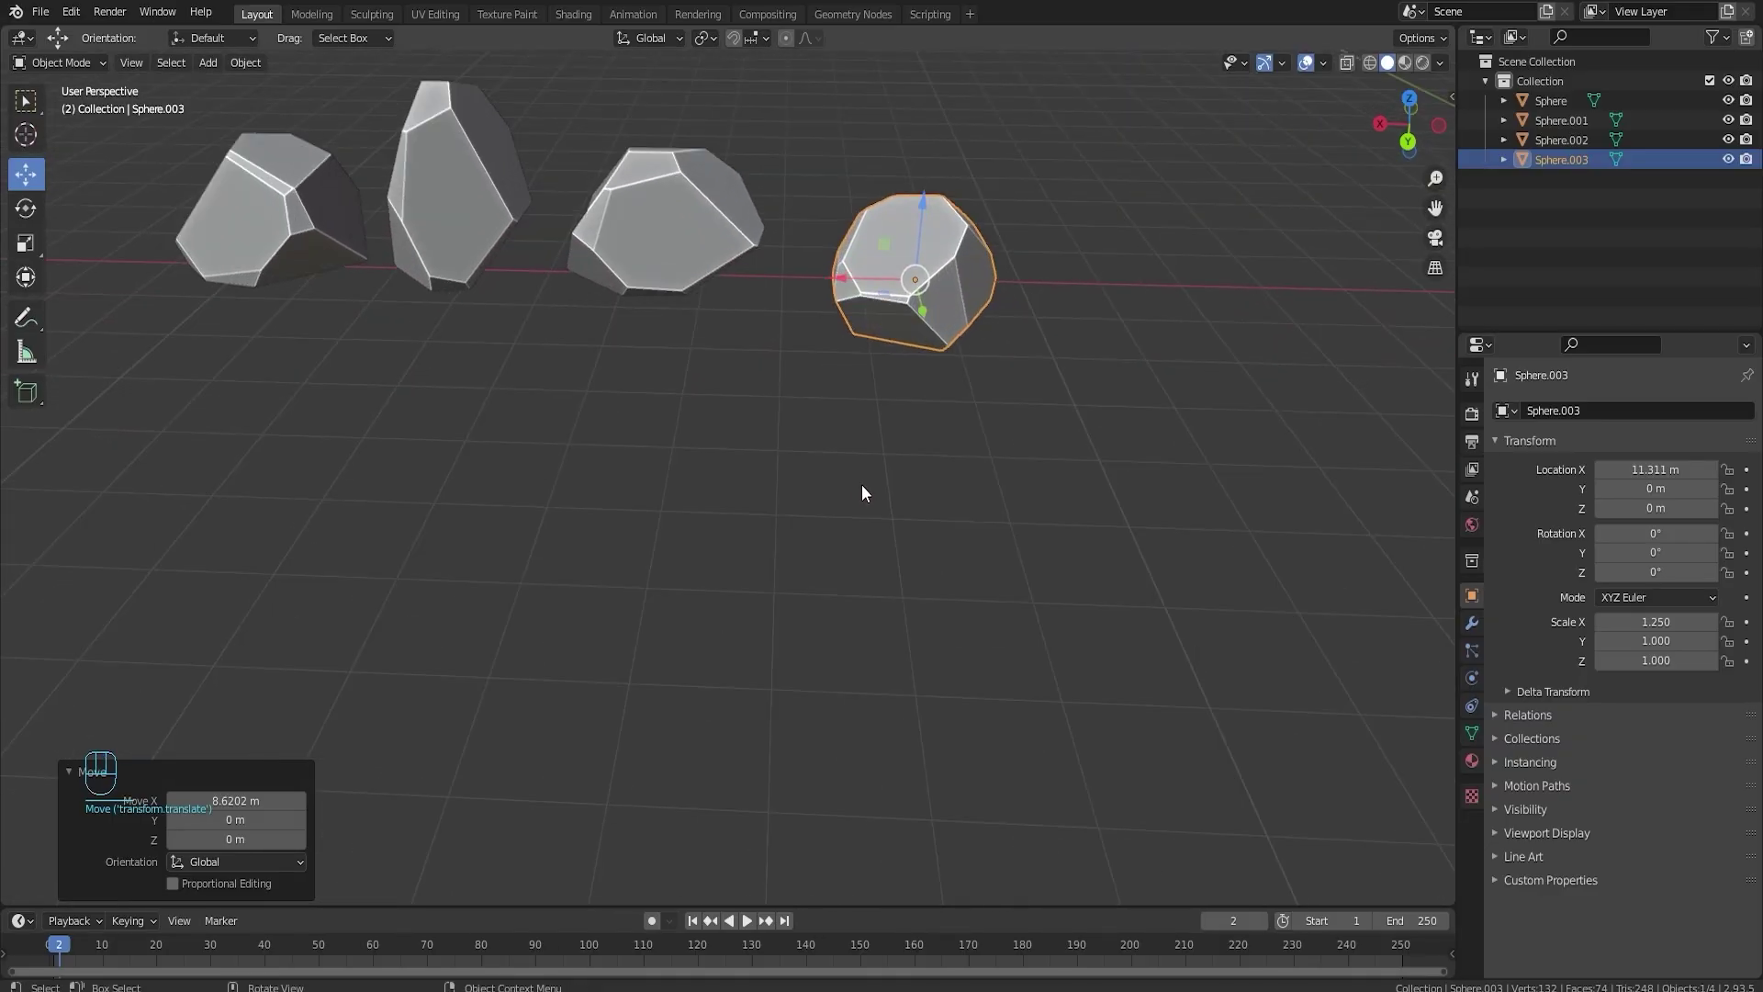
pyautogui.moveTo(861, 493); pyautogui.dragTo(874, 378, button='middle')
# - Raise Sphere.003 vertically to Z 0.68368 m
pyautogui.press('g')
pyautogui.press('z')
pyautogui.click(844, 308)
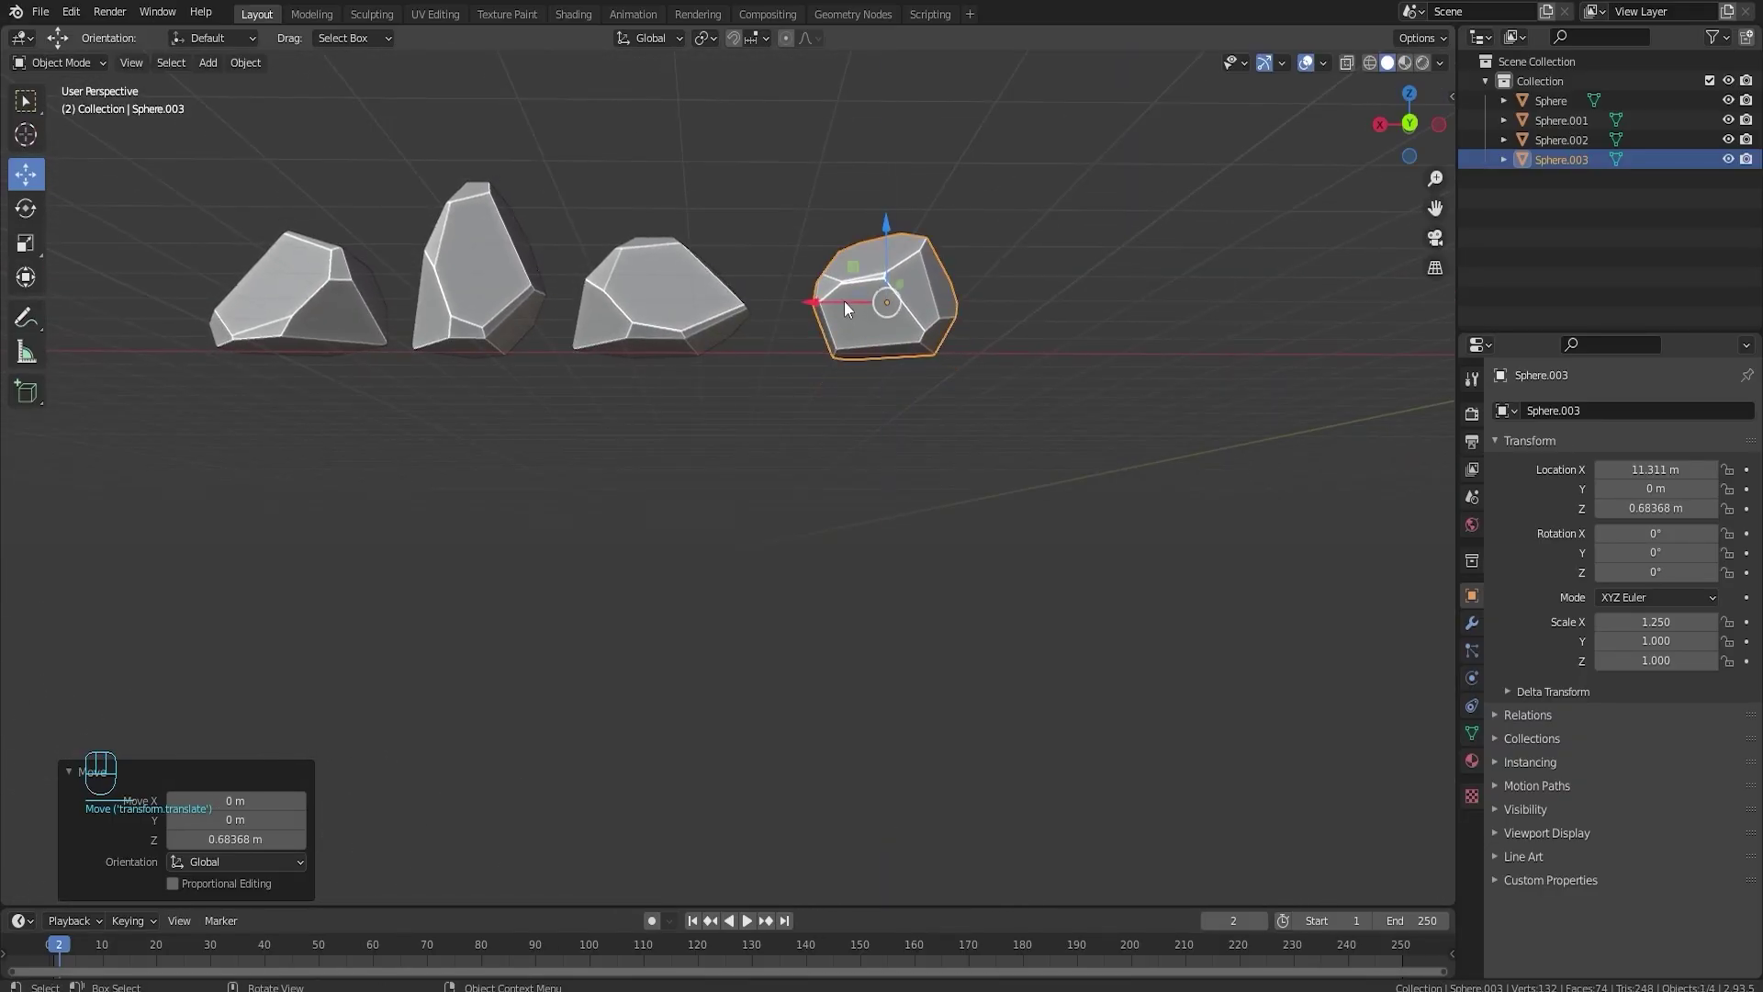
pyautogui.moveTo(845, 308); pyautogui.dragTo(822, 307)
# - Check the four lined-up rocks from above, then deselect Sphere.003
pyautogui.moveTo(934, 260); pyautogui.dragTo(732, 575, button='middle')
pyautogui.press('Tab')
pyautogui.press('Tab')
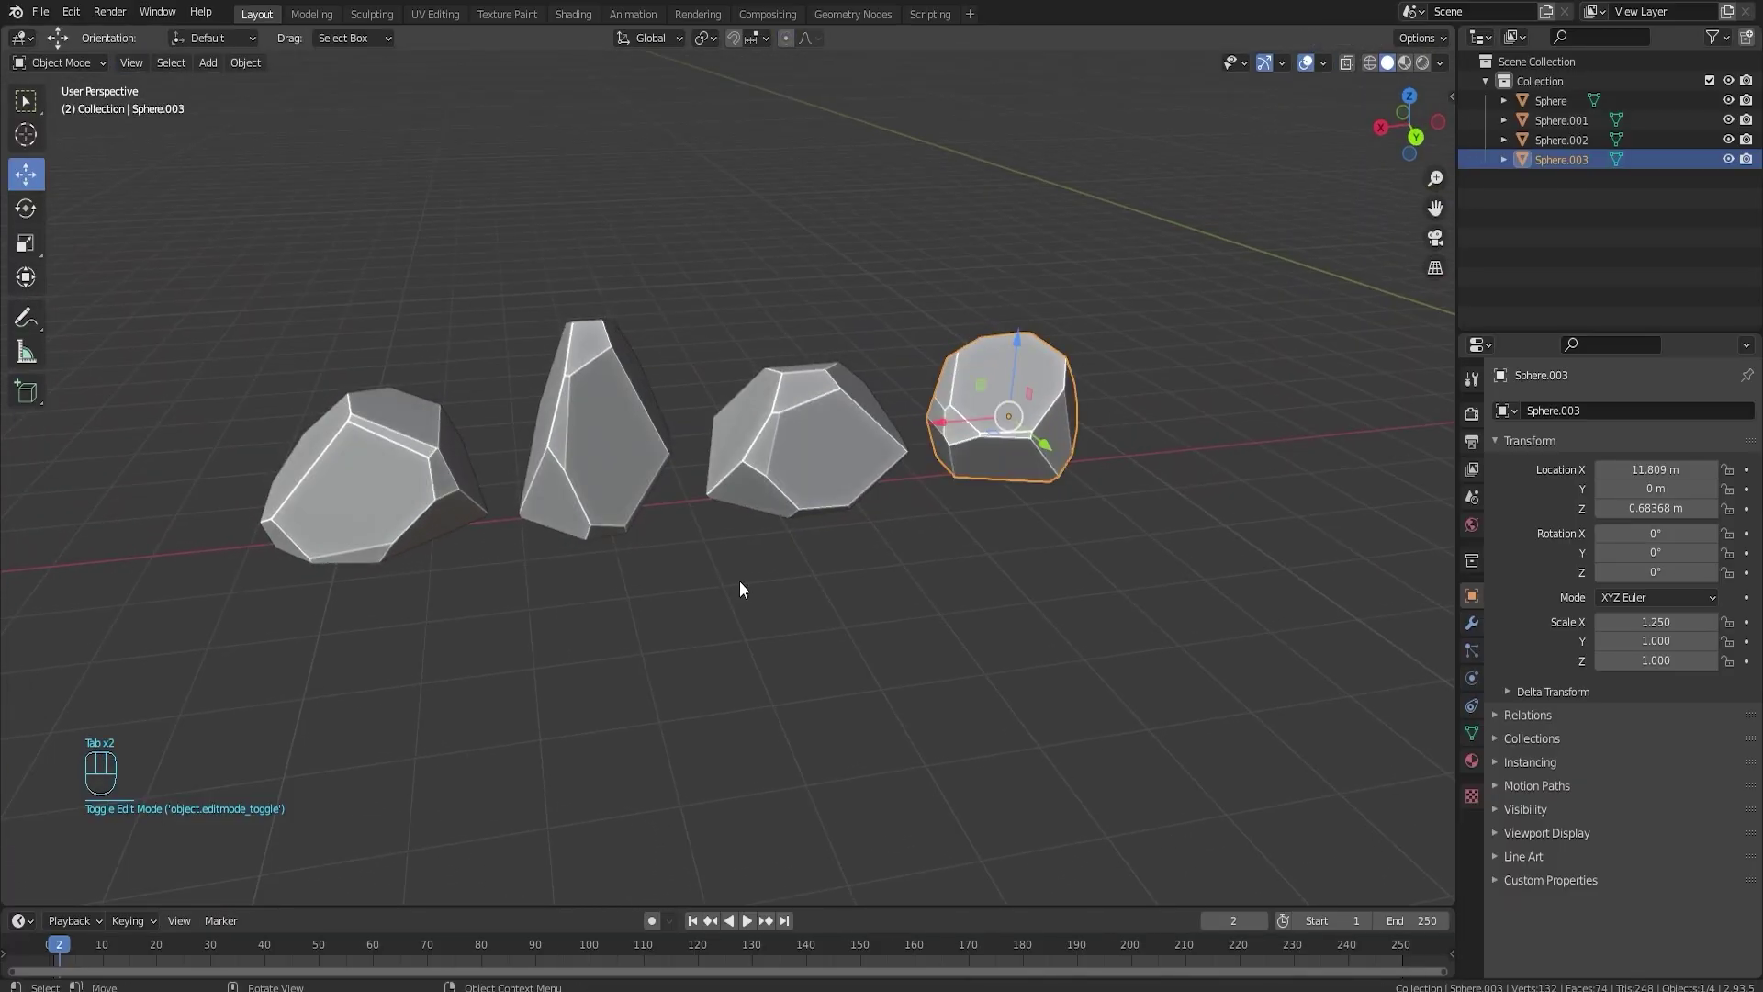
pyautogui.press('Tab')
pyautogui.scroll(3, 873, 515)
pyautogui.press('Tab')
pyautogui.scroll(-4, 1017, 455)
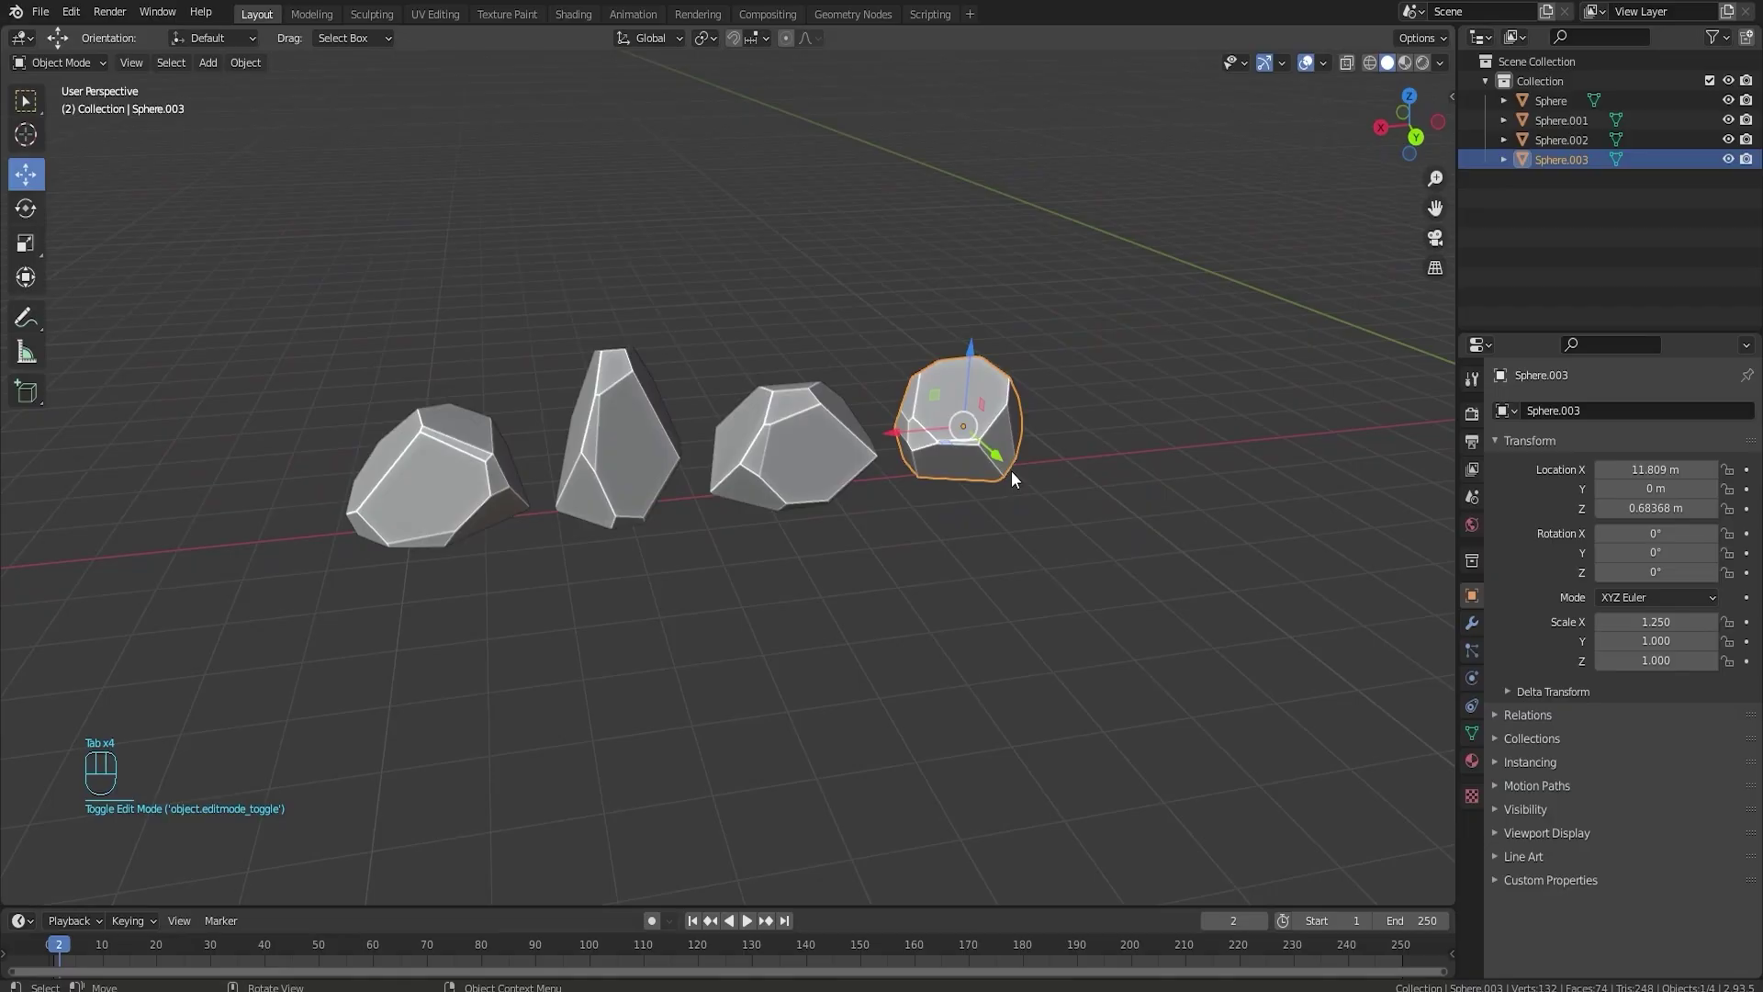
pyautogui.moveTo(875, 565); pyautogui.dragTo(945, 628, button='middle')
pyautogui.click(945, 630)
pyautogui.moveTo(792, 643); pyautogui.dragTo(730, 652, button='middle')
# - Set the viewport's World Space cavity Ridge and Valley both to 2.5
pyautogui.scroll(4, 882, 534)
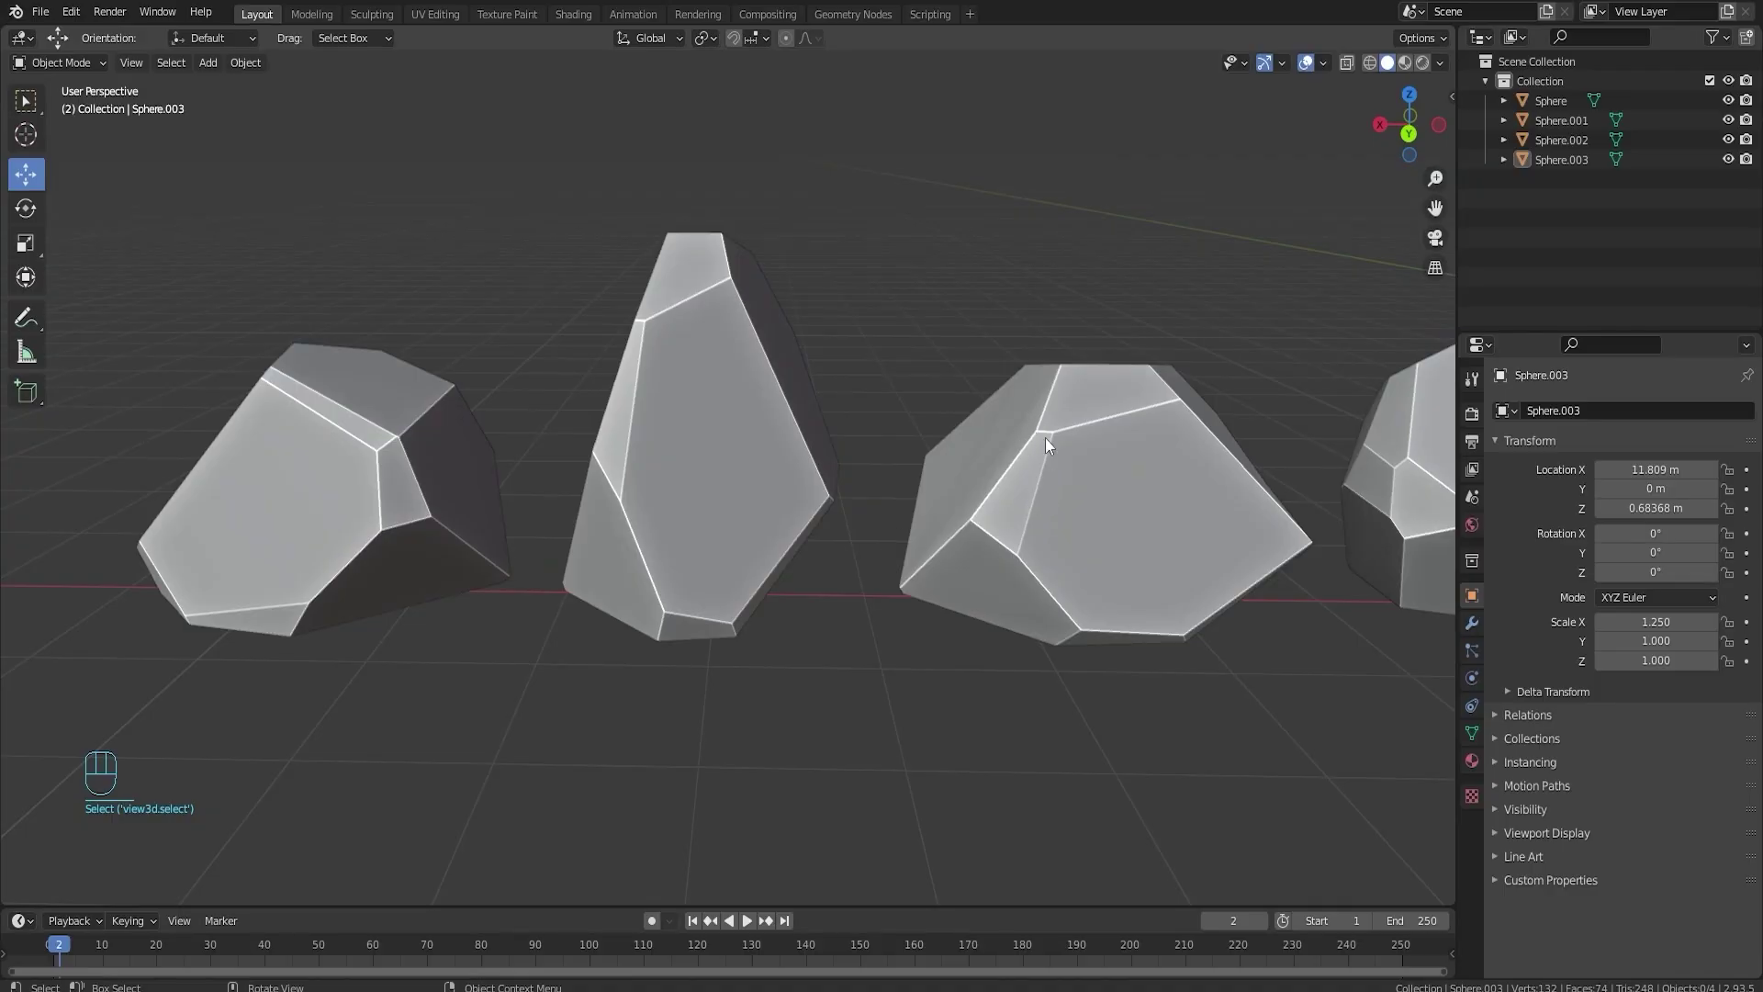
pyautogui.click(1439, 62)
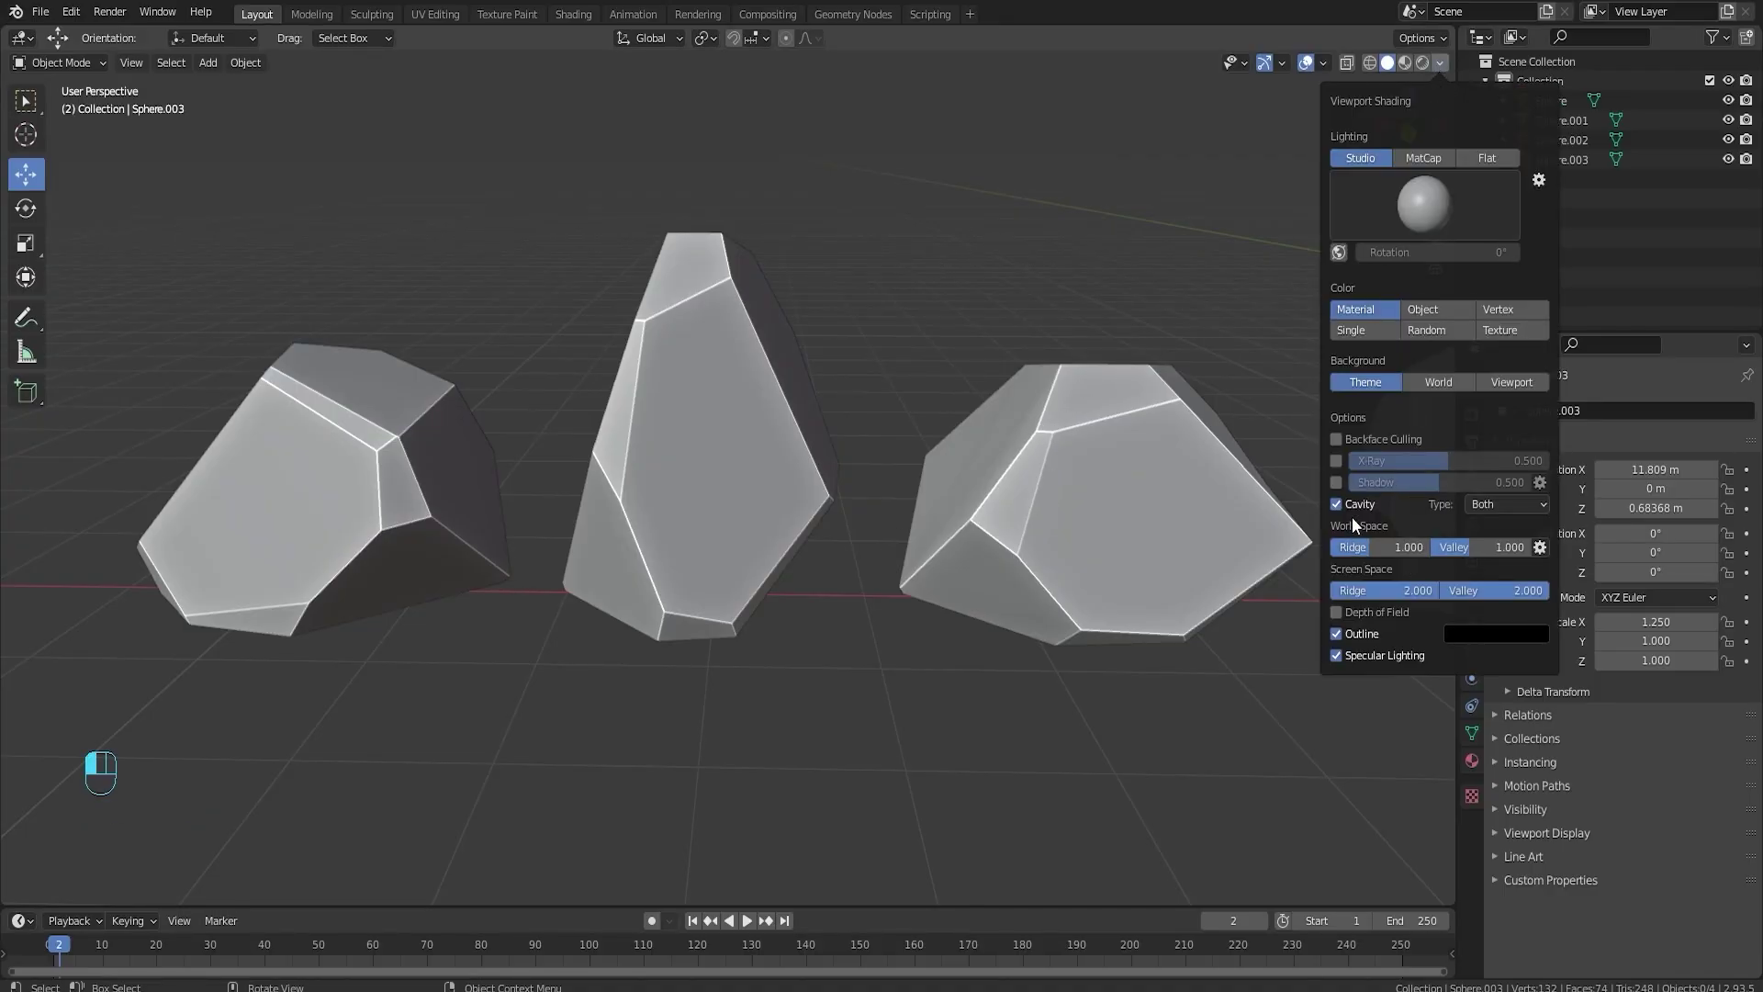
pyautogui.click(1368, 548)
pyautogui.write('2.5')
pyautogui.press('Return')
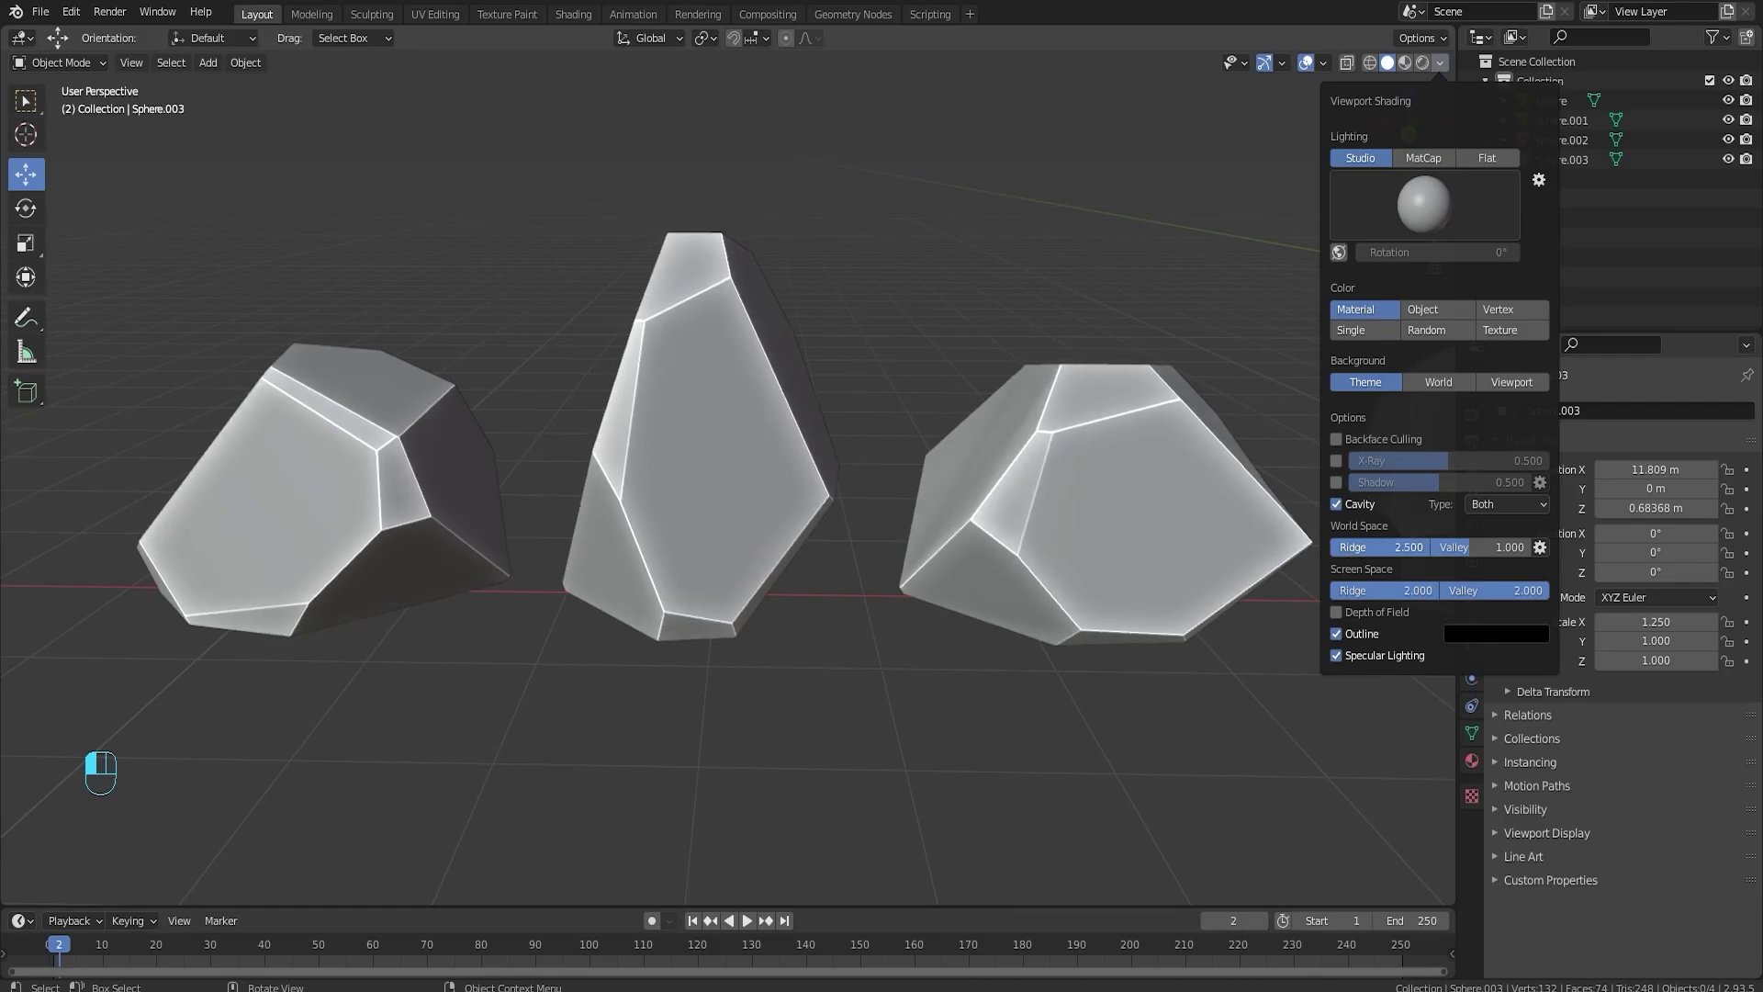
pyautogui.click(1474, 551)
pyautogui.write('2.5')
pyautogui.press('Return')
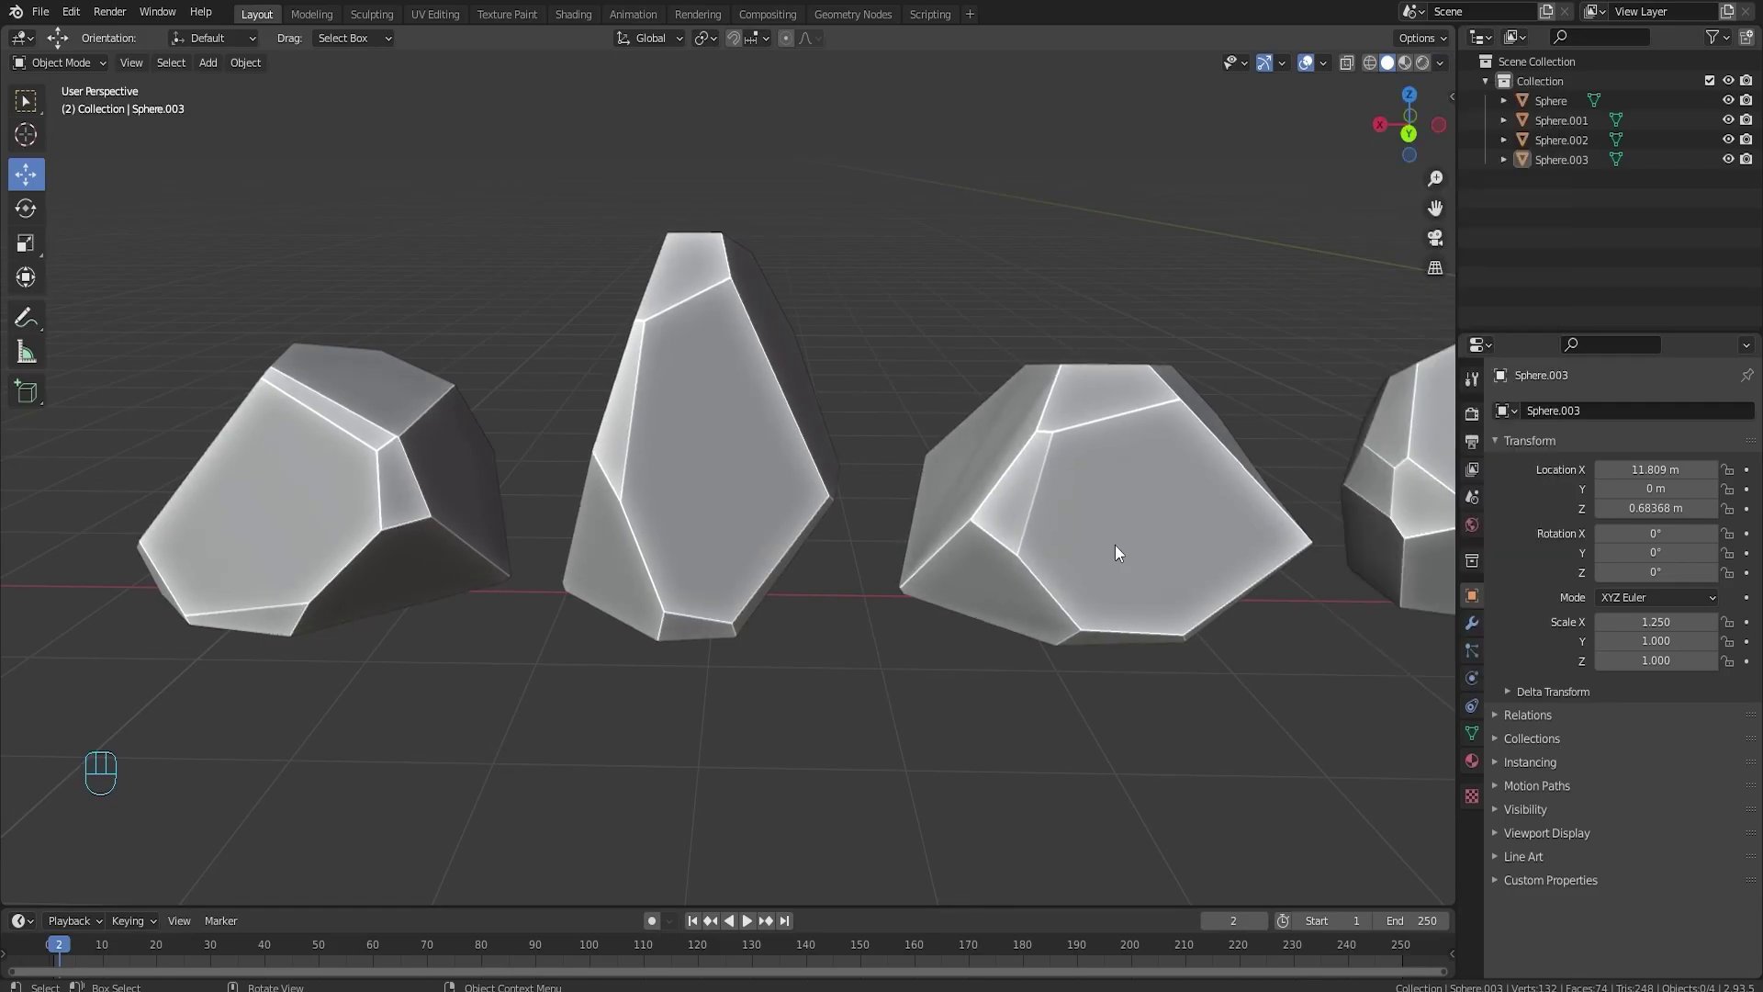
# - In Sphere.002's Edit Mode, pull one top corner vertex outward with proportional falloff
pyautogui.moveTo(856, 533)
pyautogui.mouseDown(button='middle')
pyautogui.moveTo(945, 542)
pyautogui.moveTo(1076, 438)
pyautogui.moveTo(856, 632)
pyautogui.moveTo(801, 637)
pyautogui.moveTo(779, 671)
pyautogui.mouseUp(button='middle')
pyautogui.click(674, 679)
pyautogui.press('Tab')
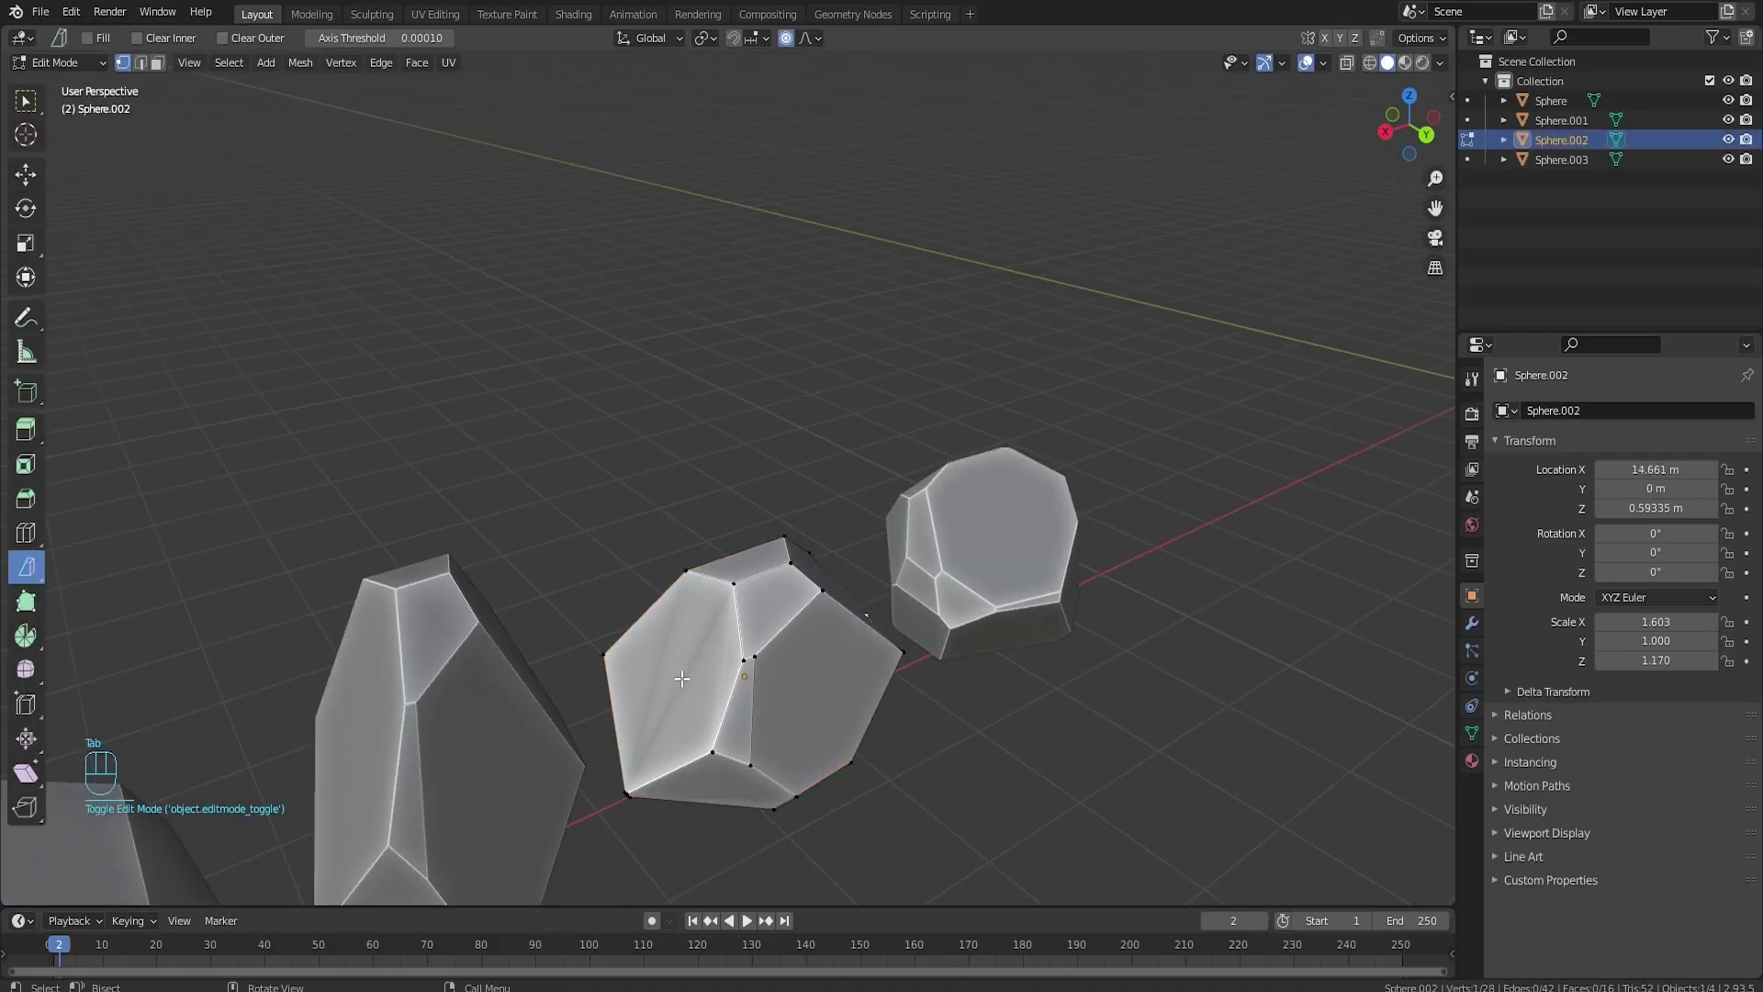
pyautogui.press('Tab')
pyautogui.scroll(1, 680, 688)
pyautogui.press('Tab')
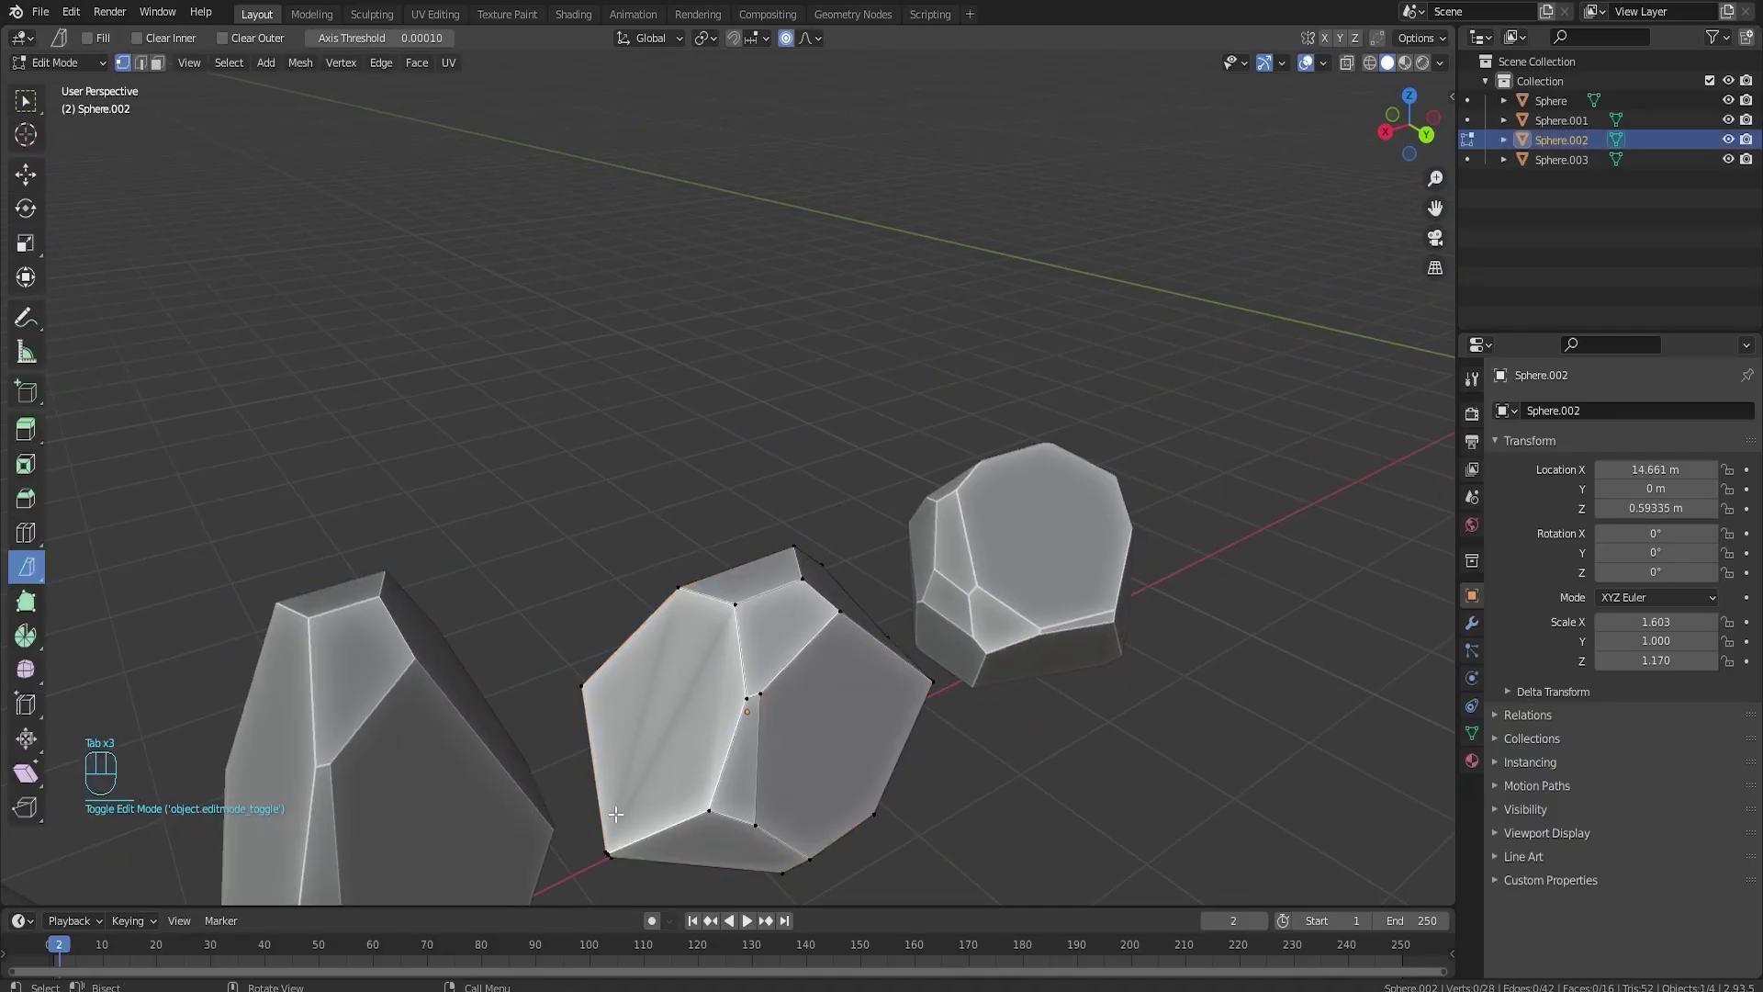
pyautogui.scroll(2, 836, 560)
pyautogui.click(865, 497)
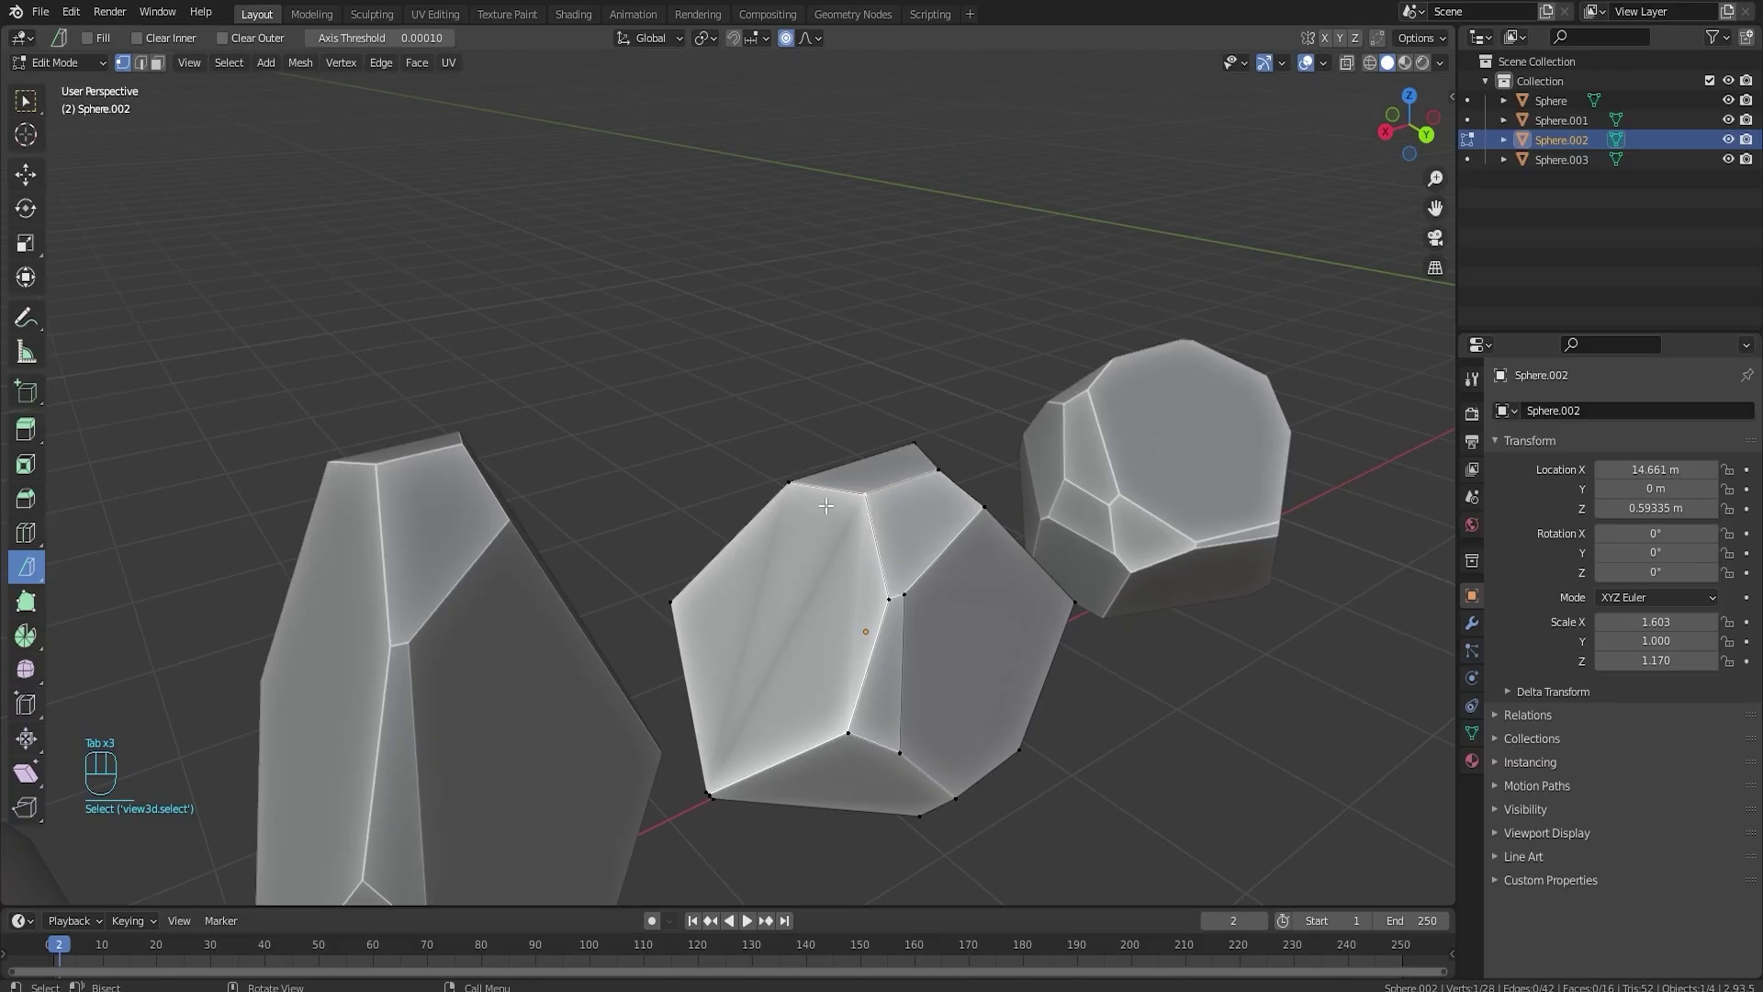
pyautogui.click(25, 181)
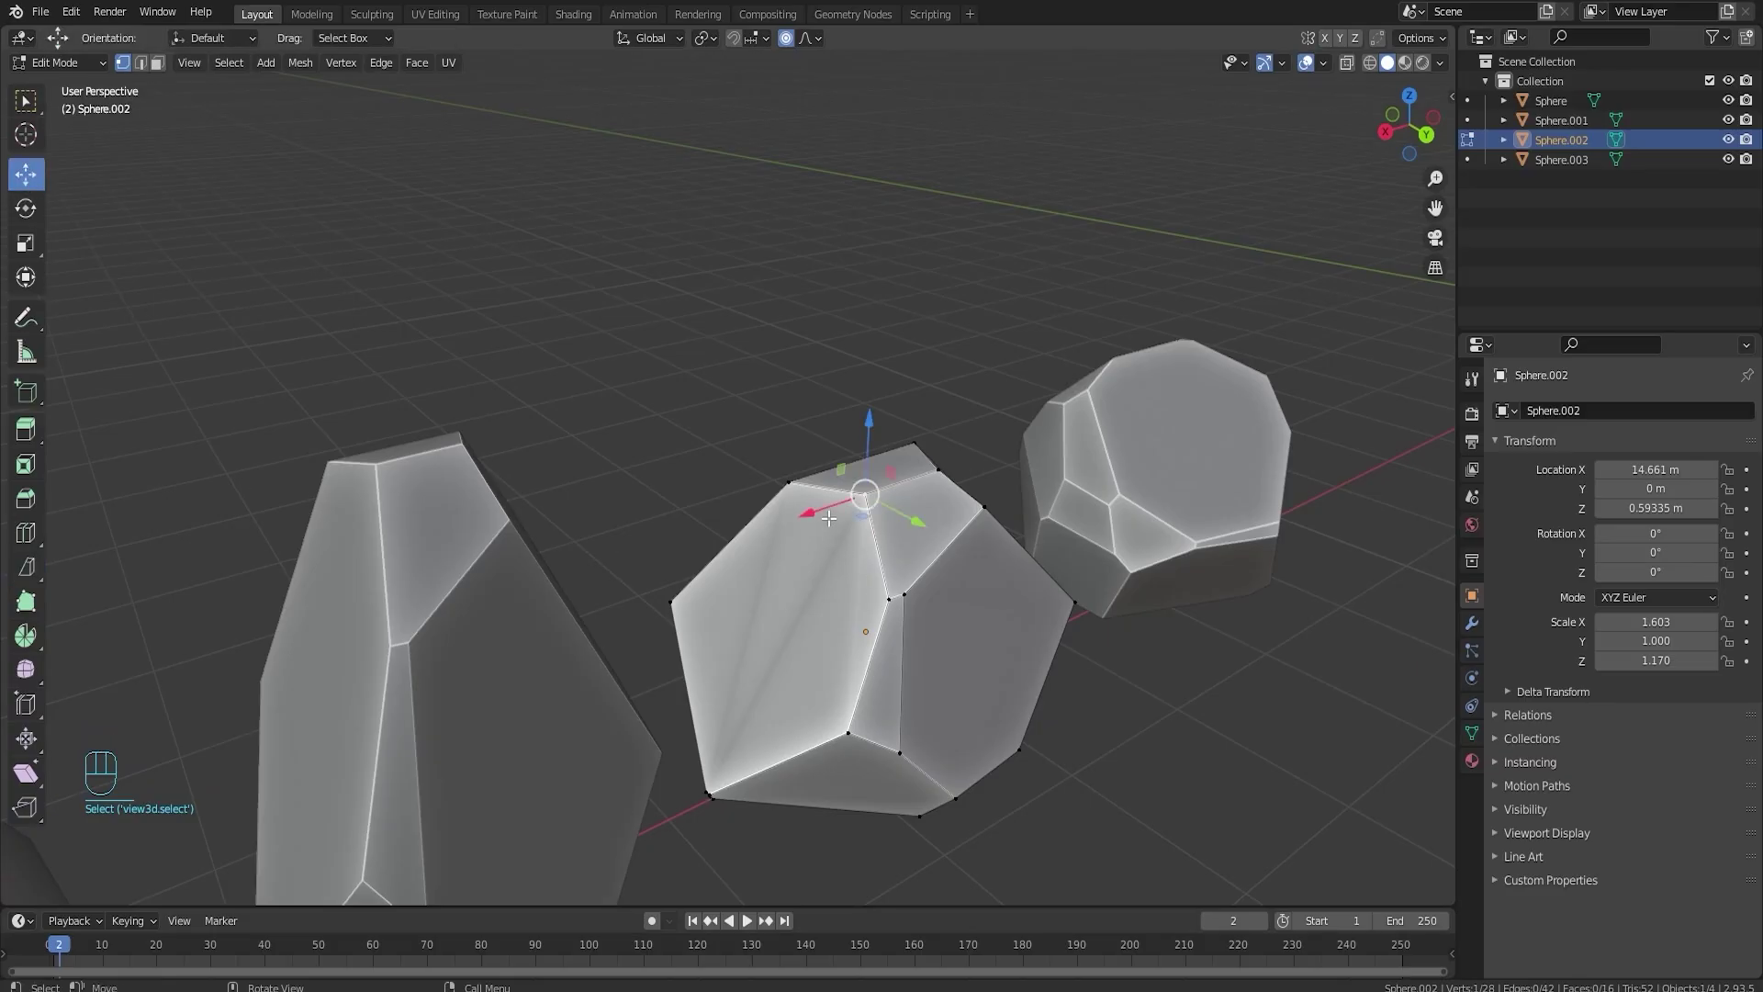
pyautogui.moveTo(829, 520); pyautogui.dragTo(689, 551)
pyautogui.click(980, 539)
# - Return to Object Mode, deselect Sphere.002, and view the row front-on
pyautogui.scroll(-8, 979, 539)
pyautogui.moveTo(980, 539); pyautogui.dragTo(787, 440, button='middle')
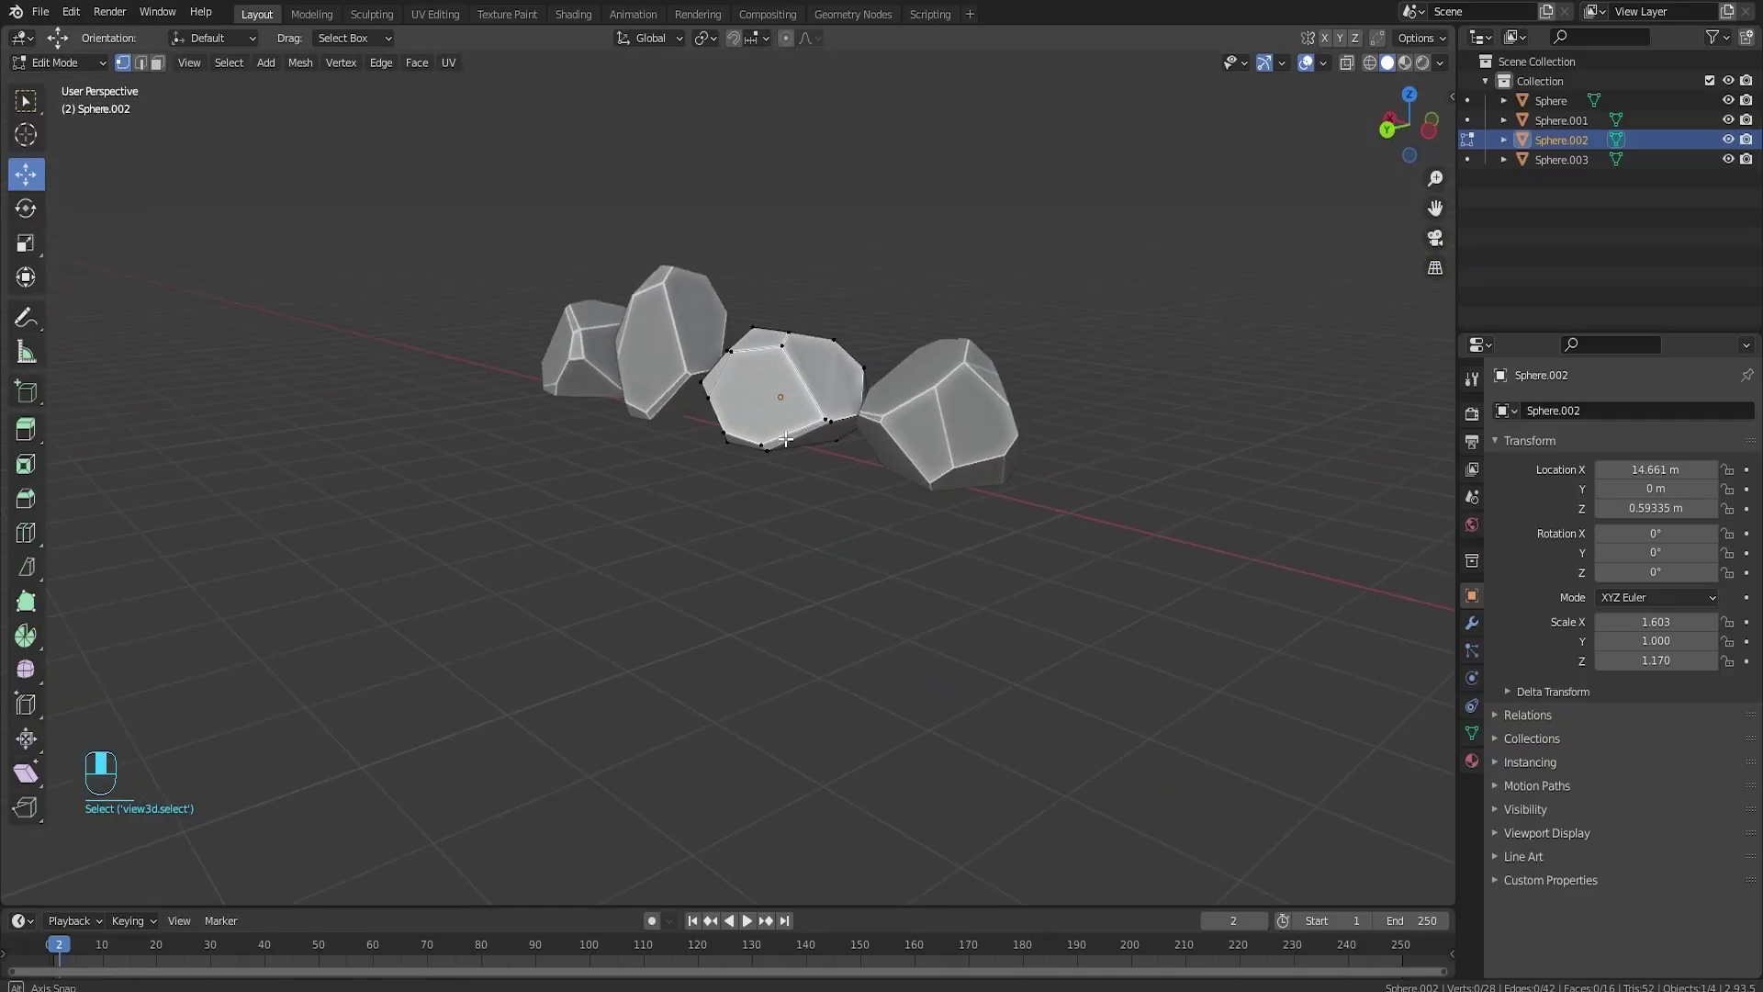
pyautogui.press('Tab')
pyautogui.click(829, 531)
pyautogui.moveTo(780, 532); pyautogui.dragTo(750, 641, button='middle')
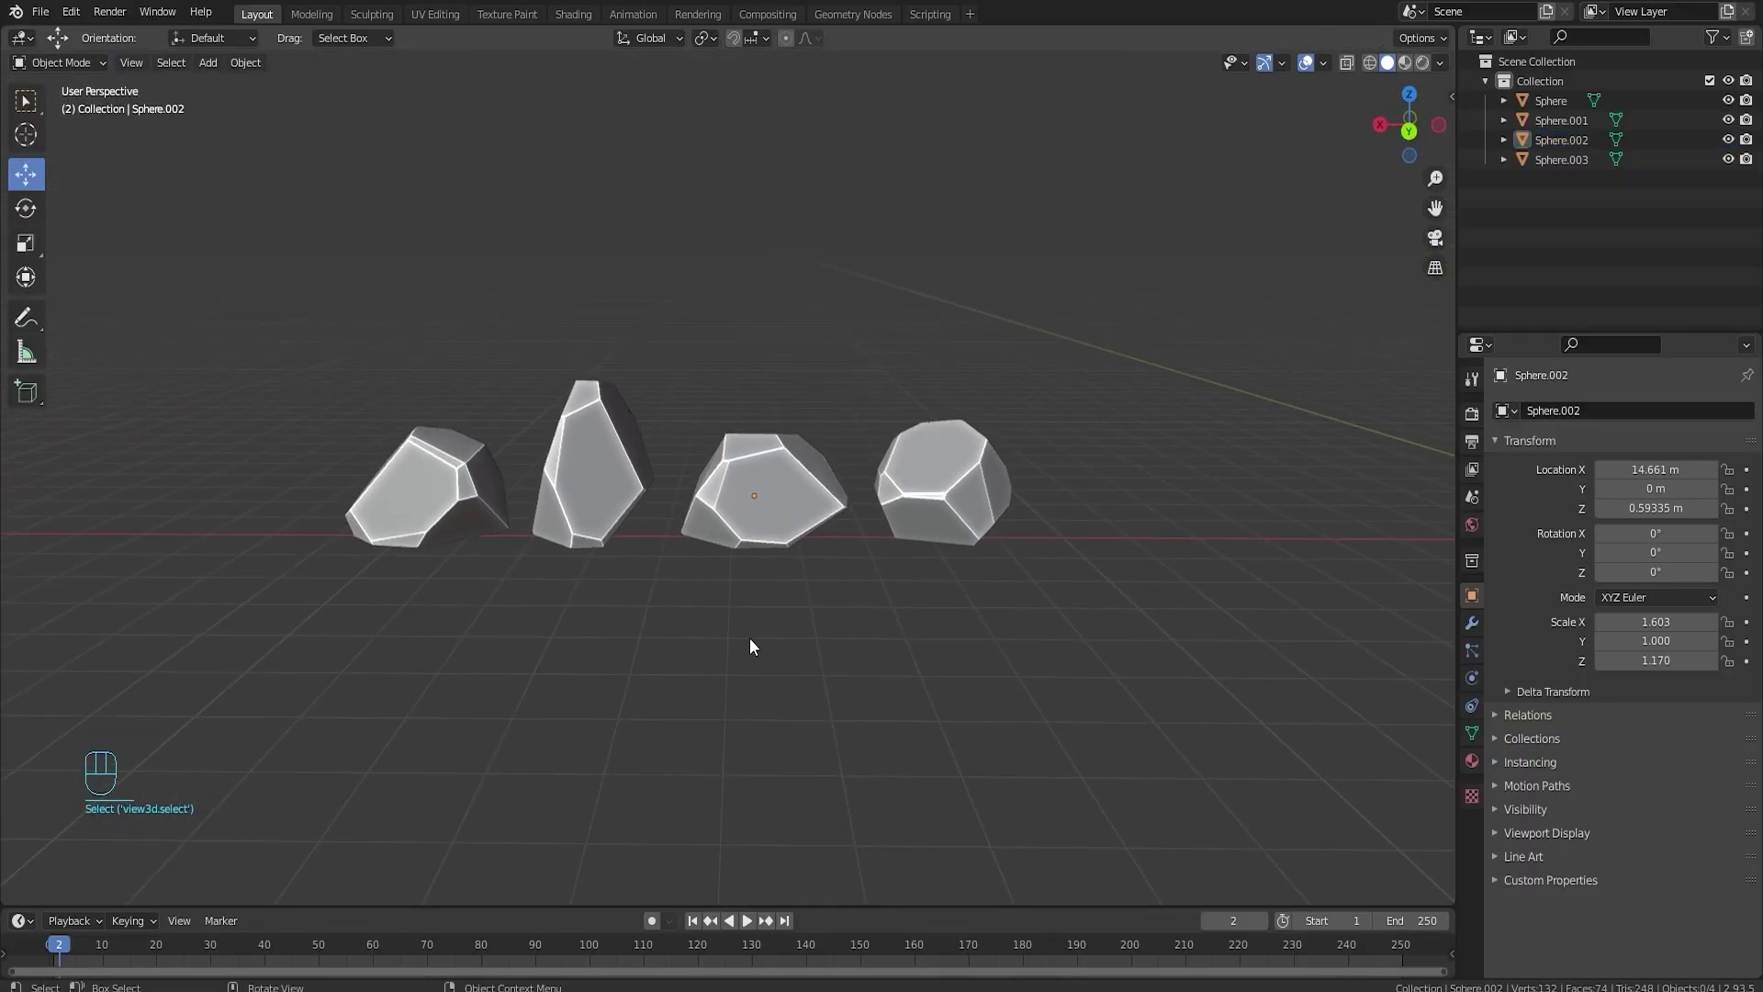